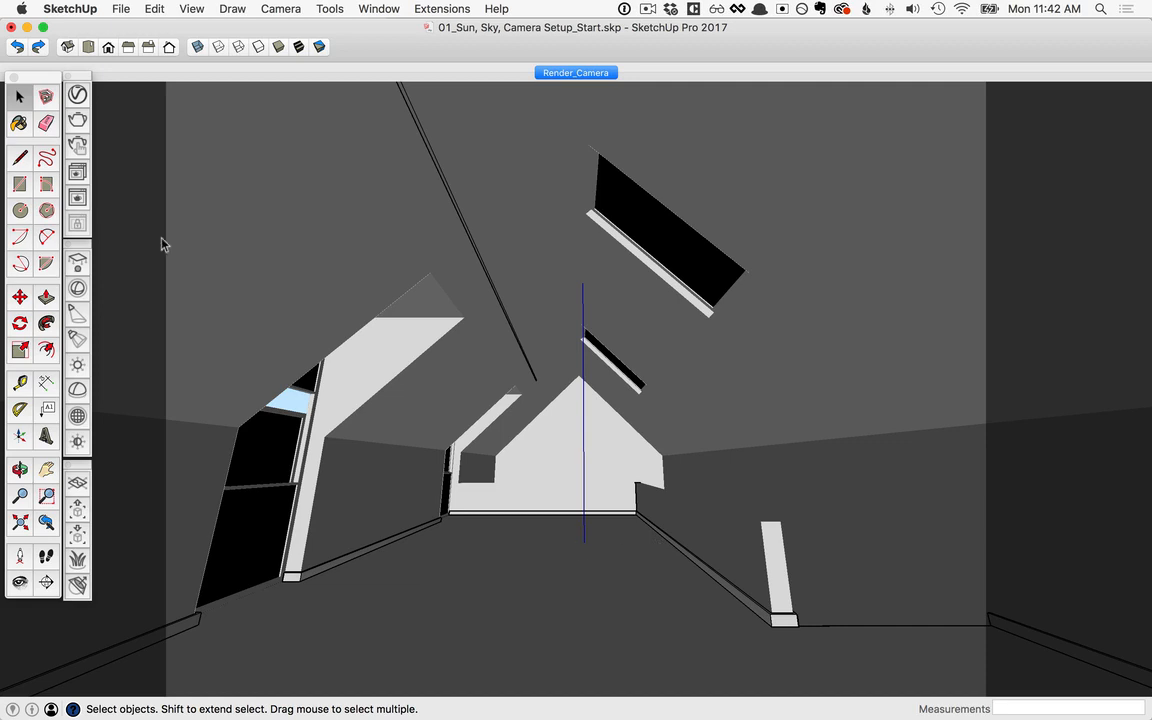
Step: Start an interactive V-Ray render of the attic interior and open the Shadow Settings beside the frame buffer
click(78, 148)
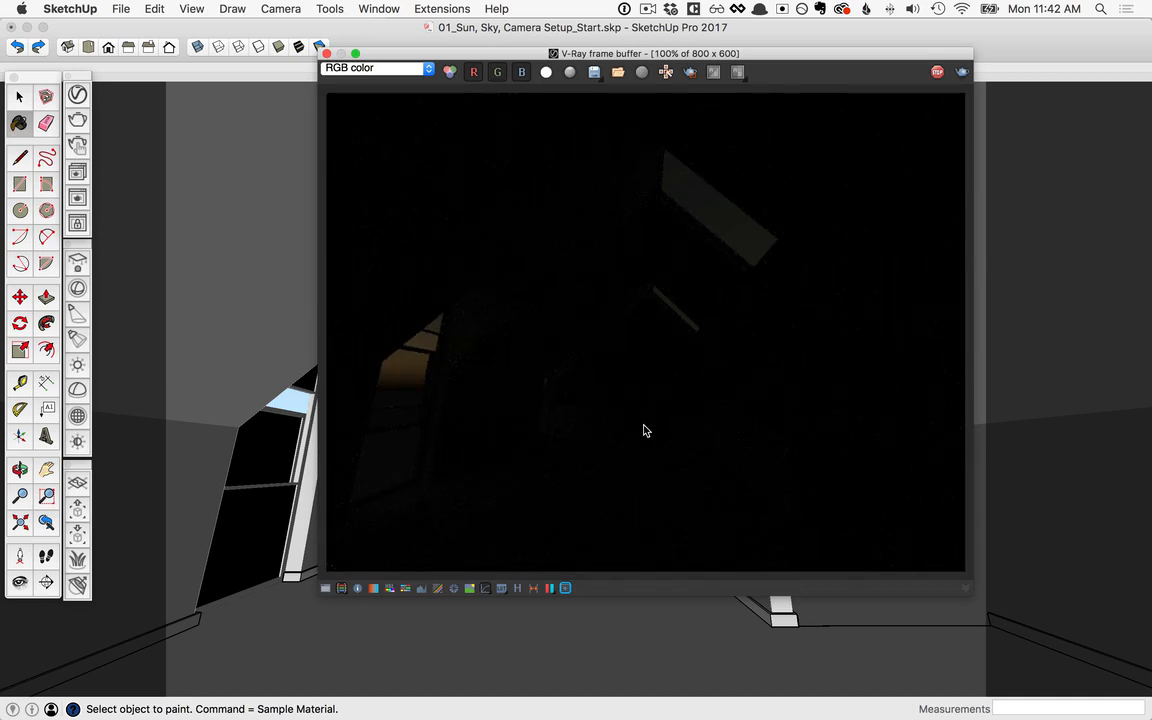
mouse_move(834, 56)
mouse_down()
mouse_move(690, 86)
mouse_move(616, 81)
mouse_up()
click(366, 9)
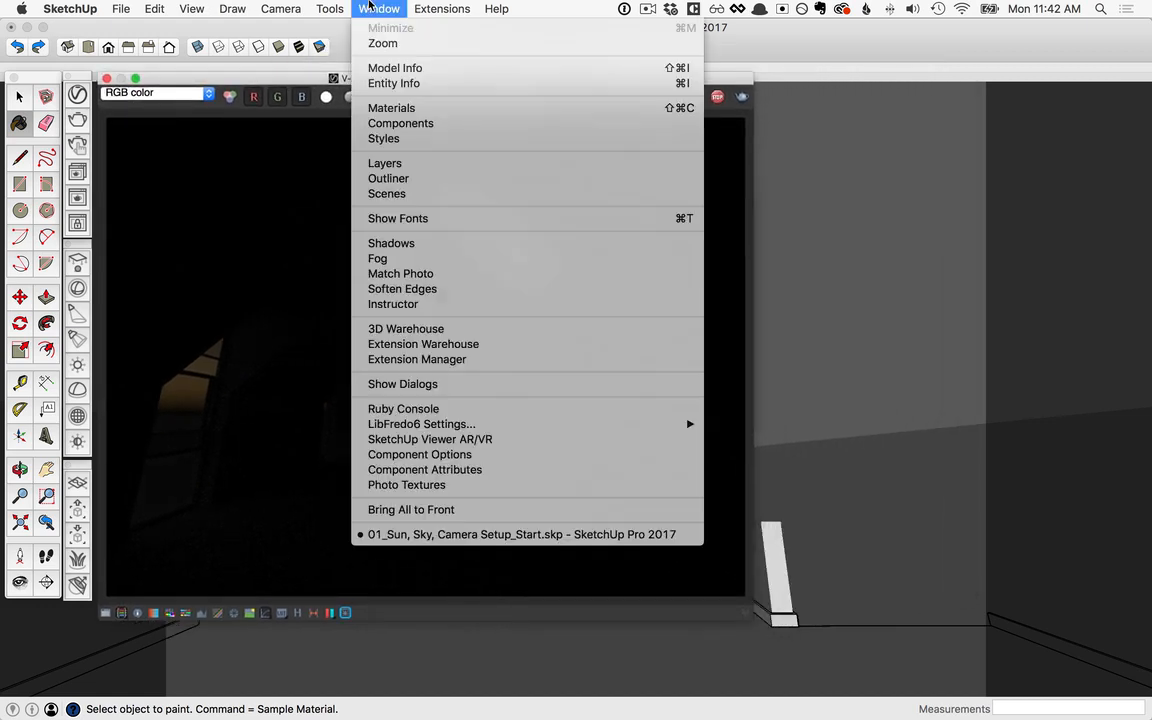
click(395, 244)
drag(927, 91, 853, 93)
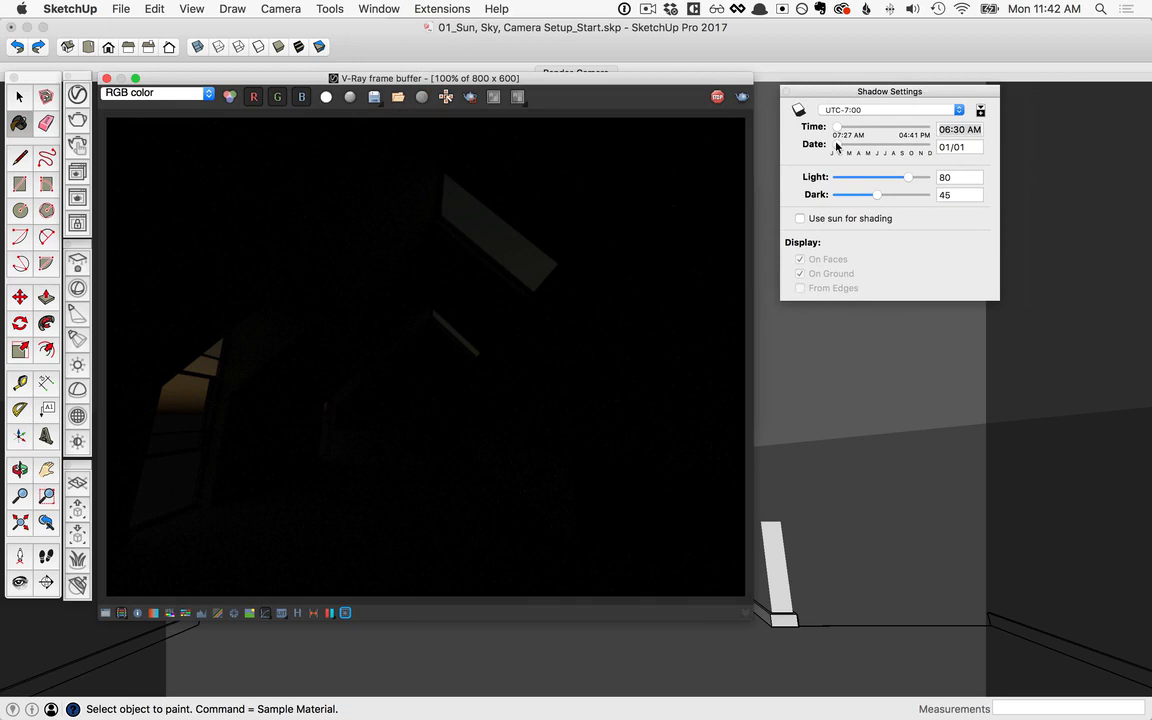
Step: Set the sun's time to 06:50 AM and its date to 04/08
drag(836, 146, 869, 130)
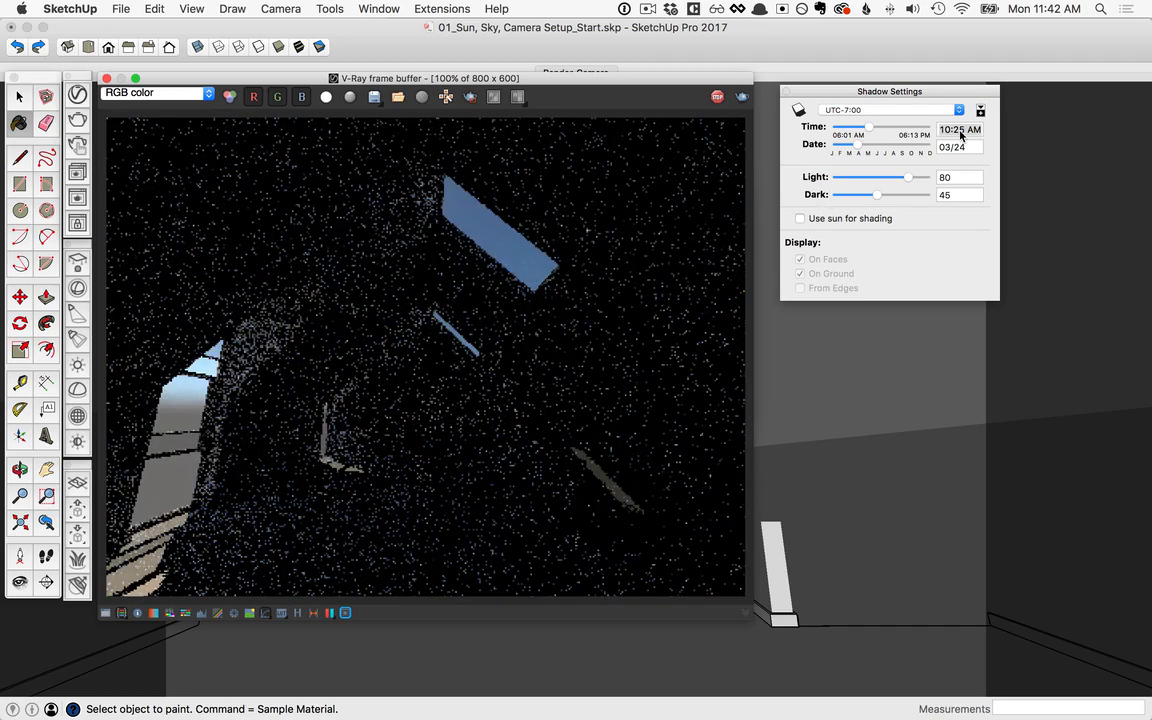
click(962, 129)
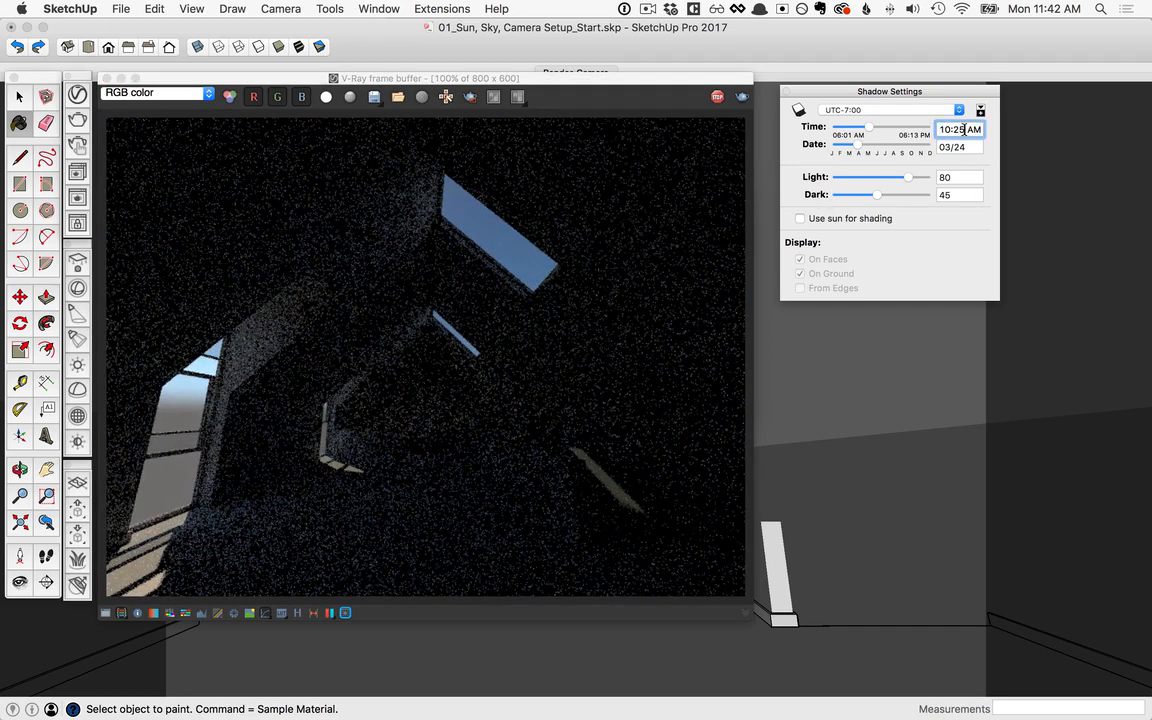
drag(966, 129, 938, 129)
text(6:50)
key(Tab)
text(4/)
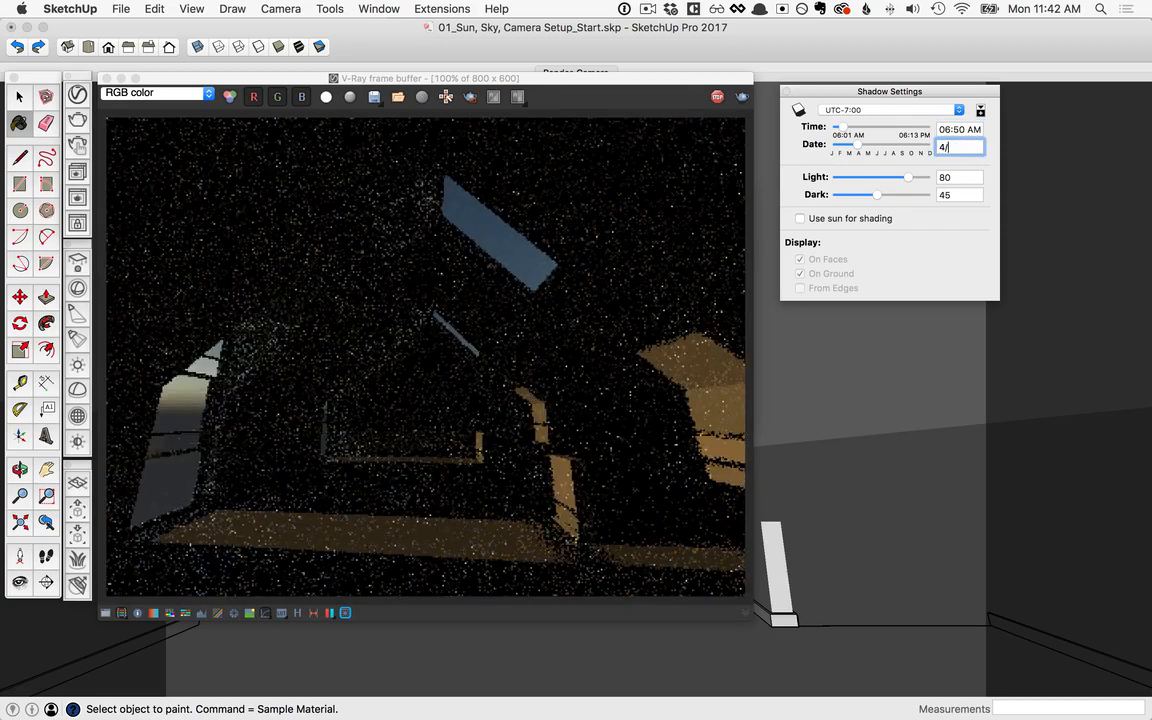
text(08)
key(Return)
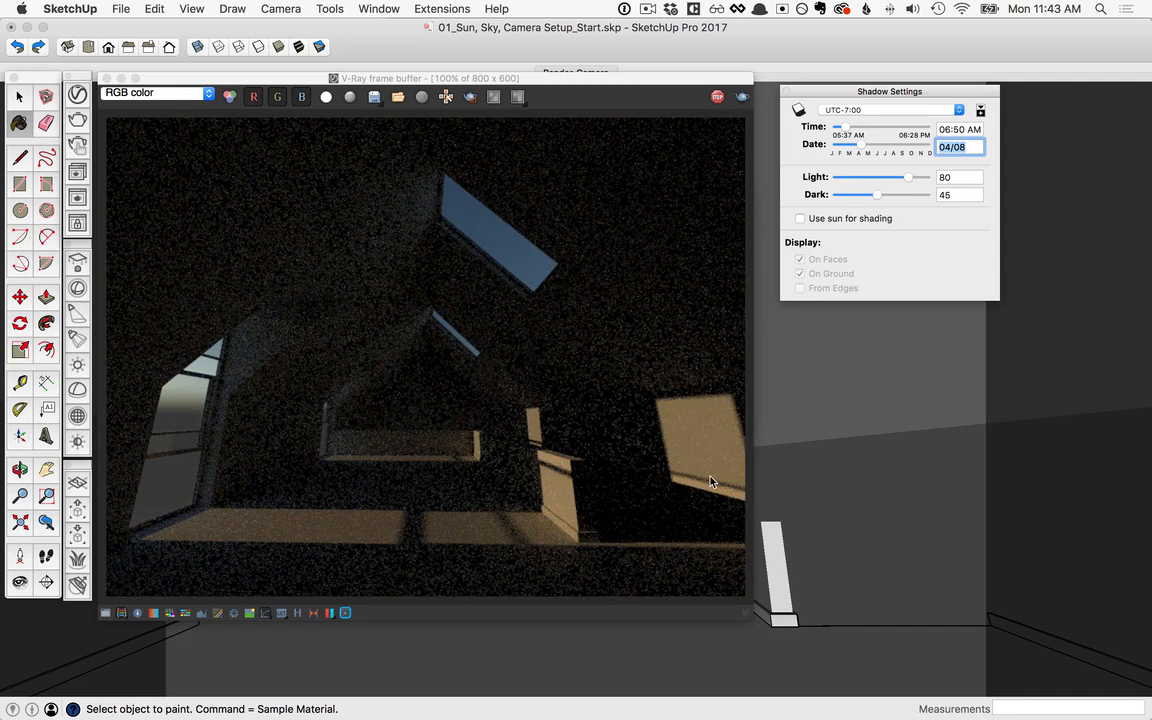
Step: Set the standard camera's Exposure Value to 11.32 in the V-Ray render settings and keep the frame buffer in full view
click(80, 95)
click(206, 76)
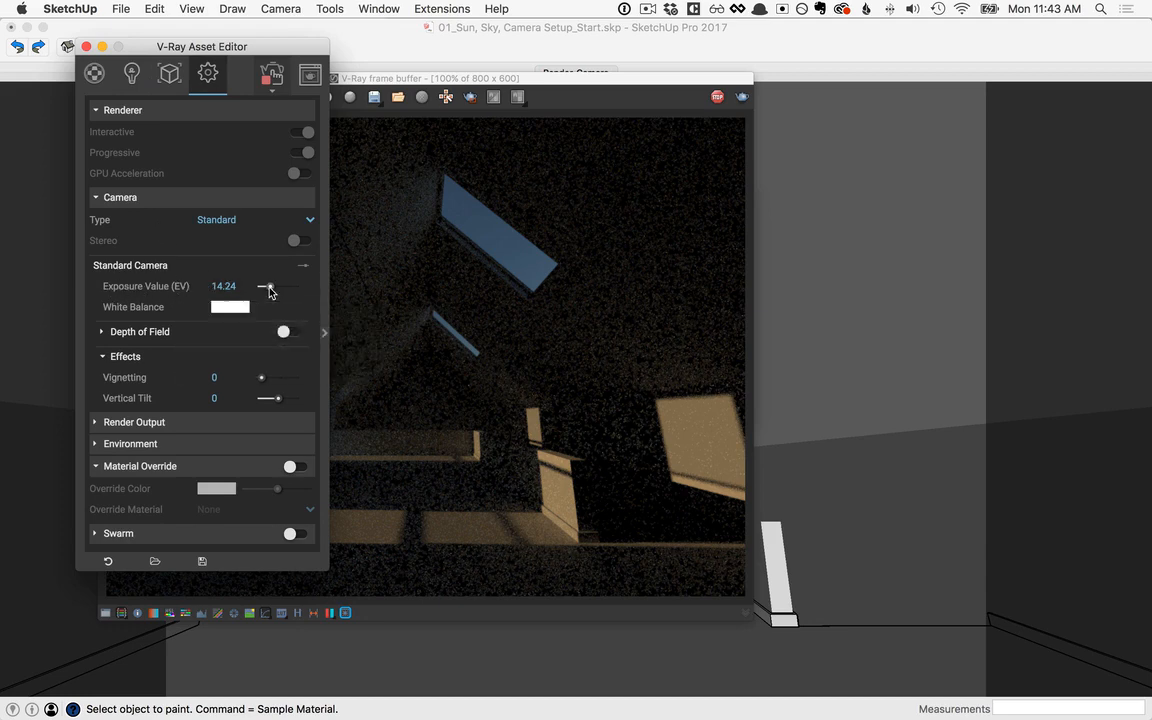
drag(270, 291, 270, 291)
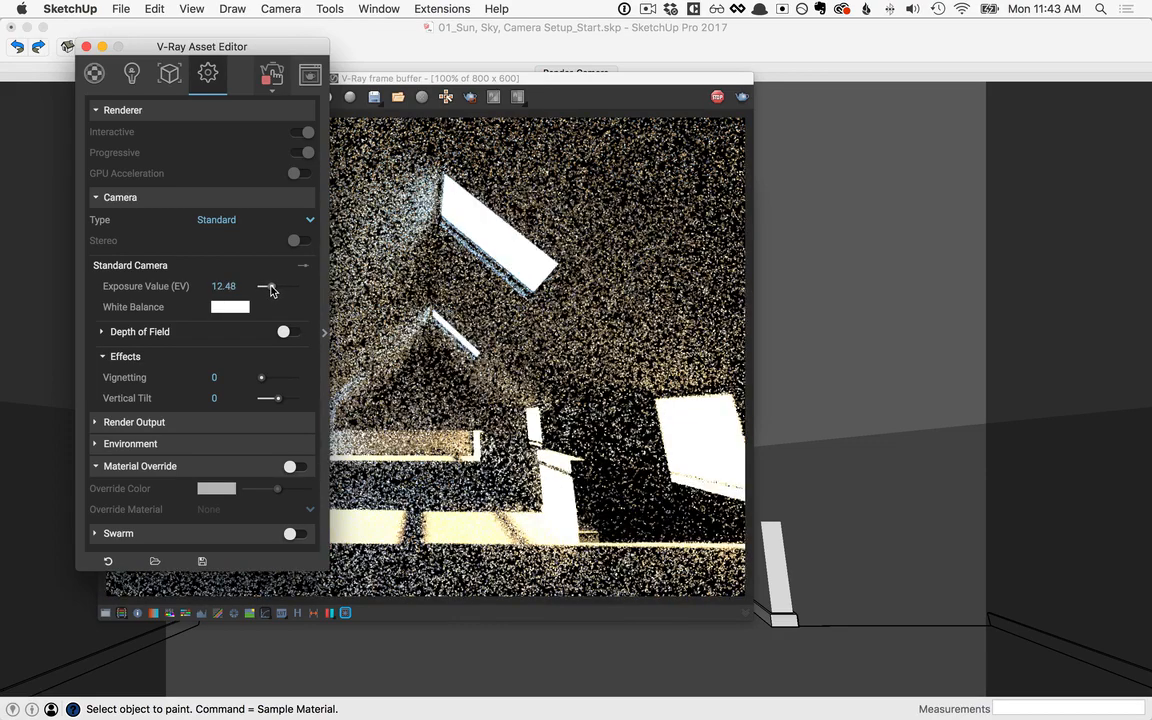
drag(238, 287, 199, 290)
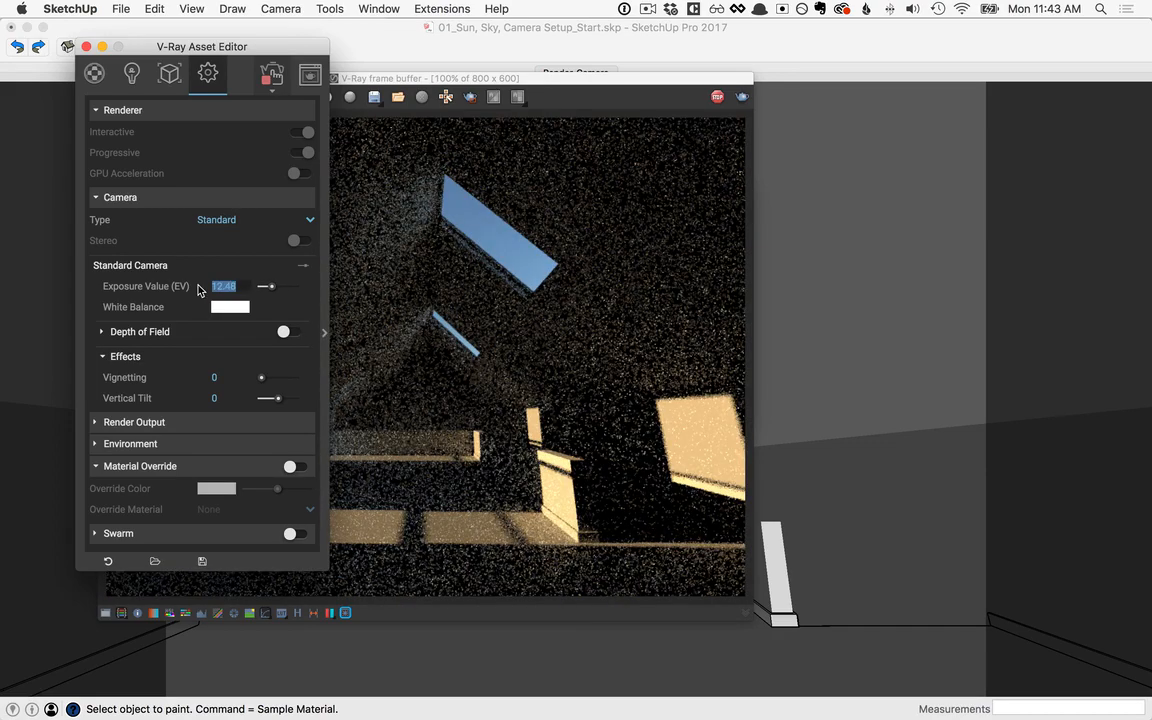
text(11.3)
text(2)
drag(495, 77, 716, 42)
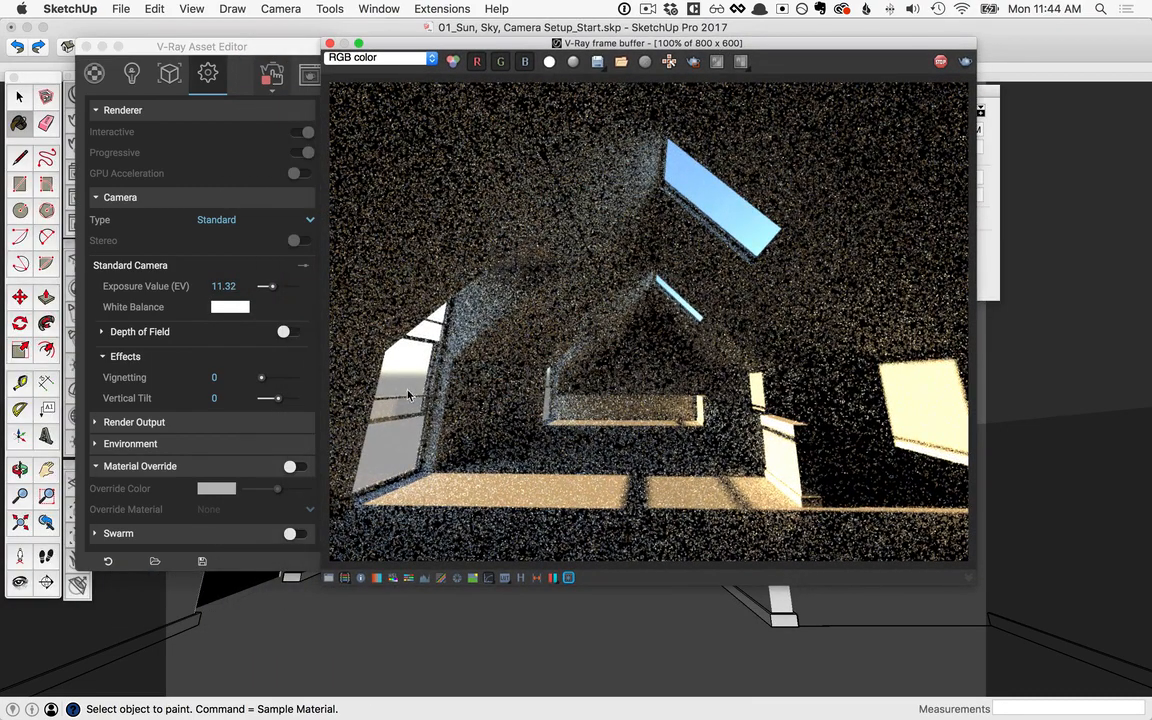
Step: Change the camera's White Balance color to a pale warm cream
click(232, 308)
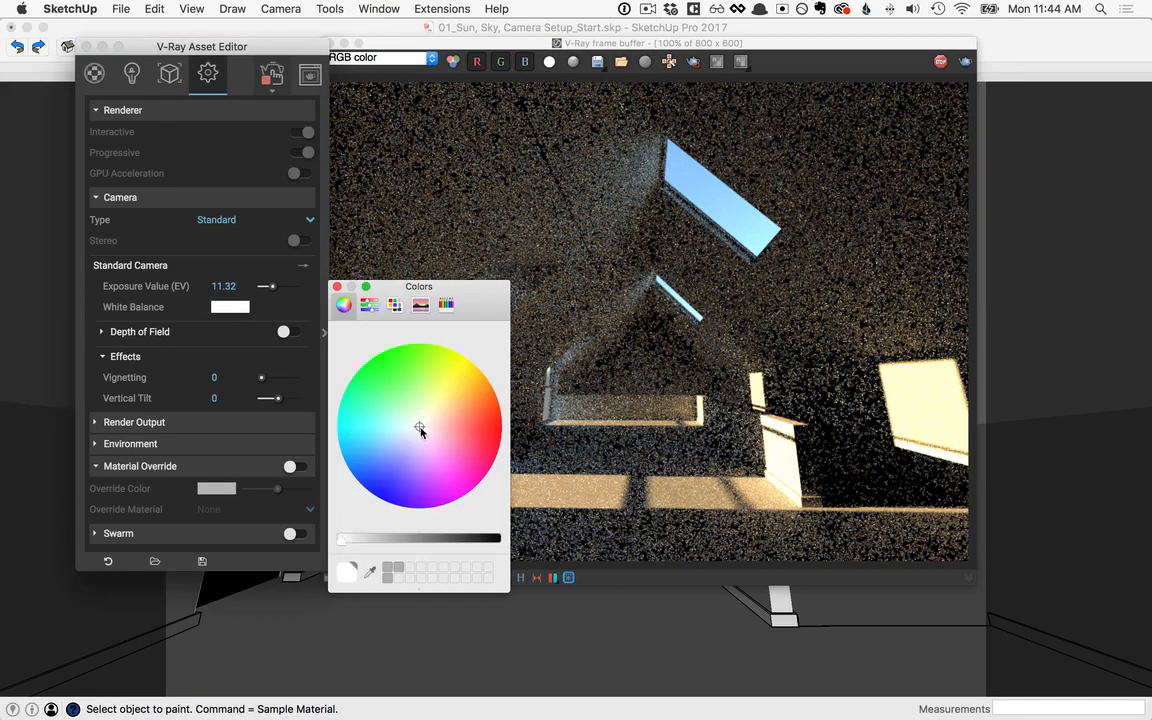
click(425, 425)
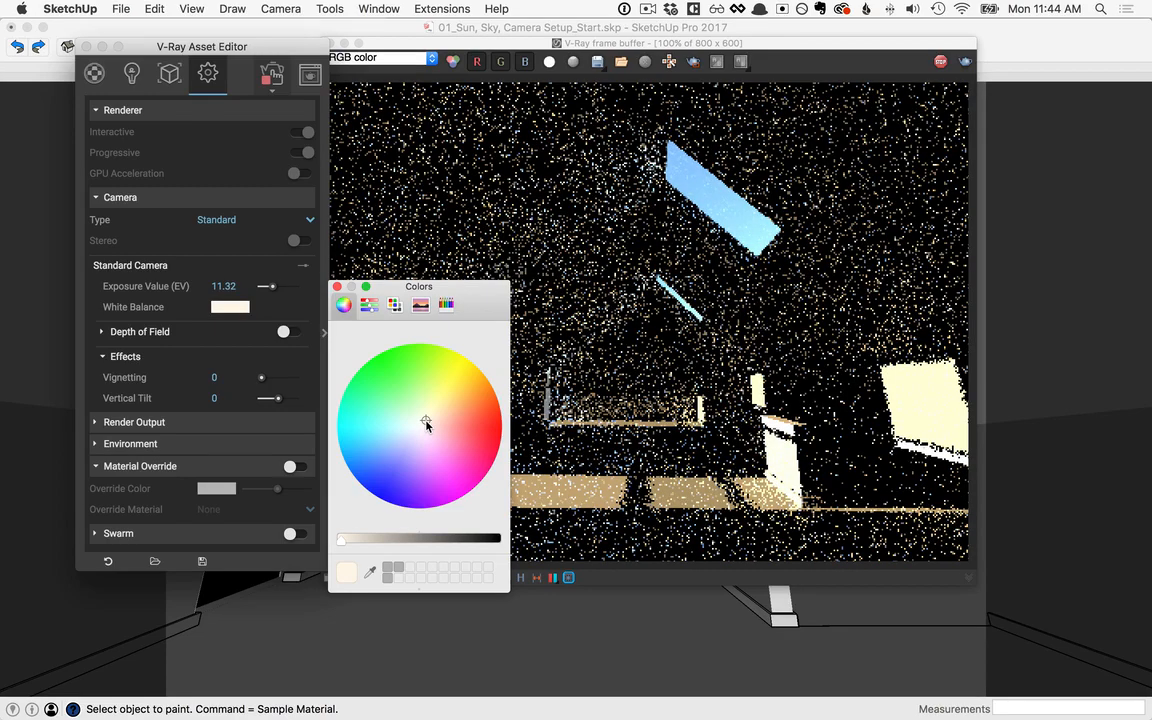
click(427, 419)
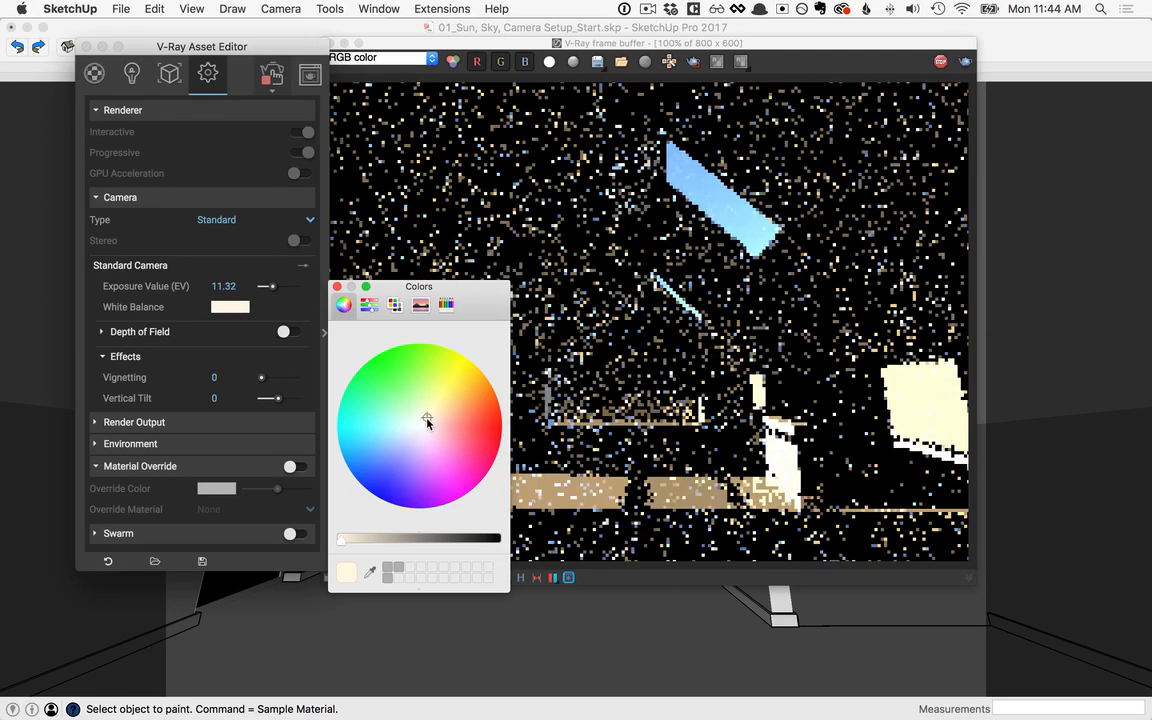
click(337, 287)
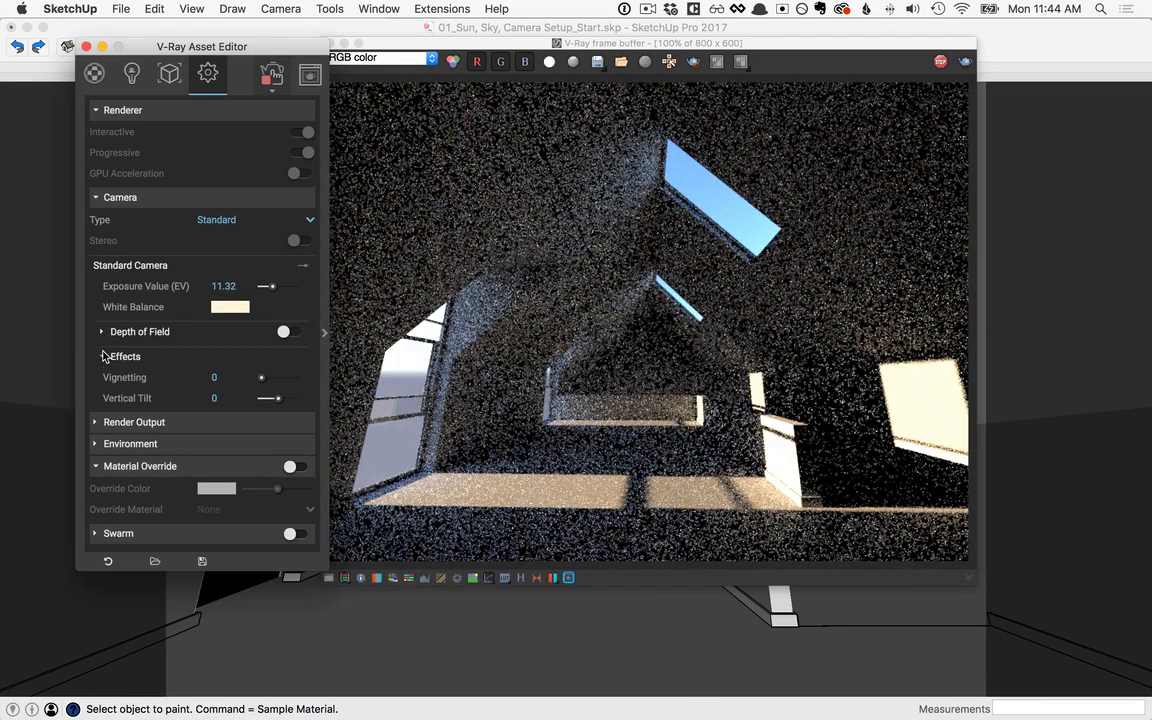
Step: Set the camera's Vertical Tilt effect to 0.24
click(103, 357)
click(103, 357)
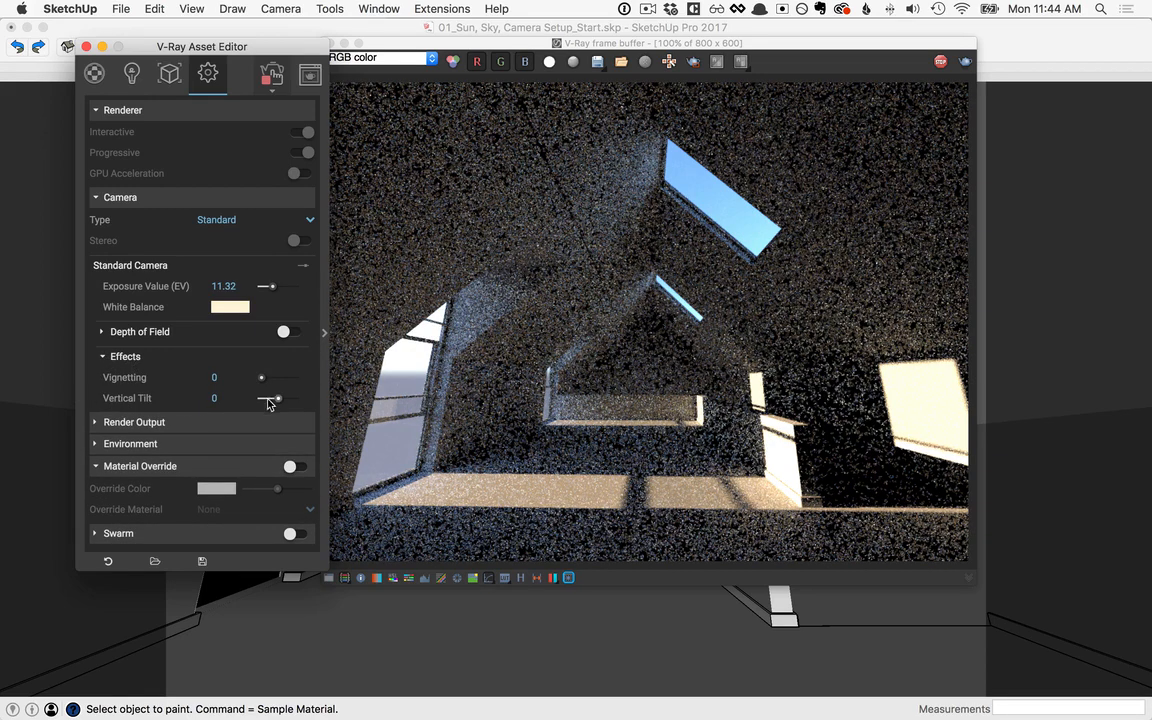
drag(278, 399, 280, 404)
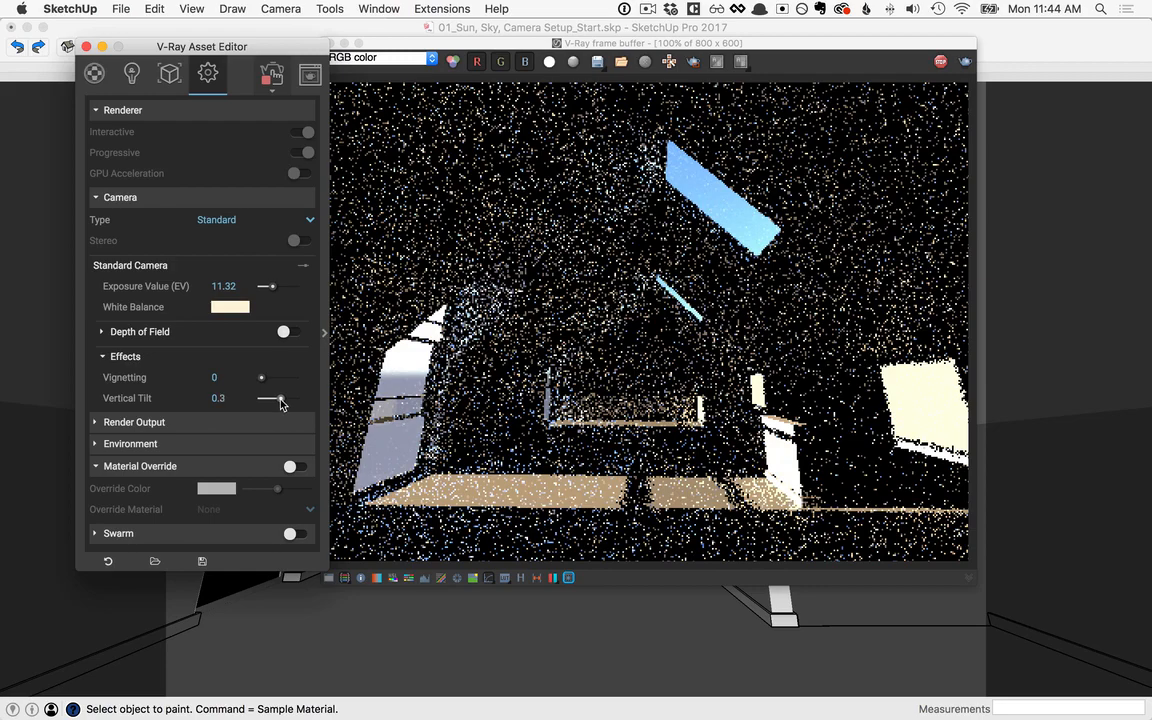
drag(281, 404, 206, 401)
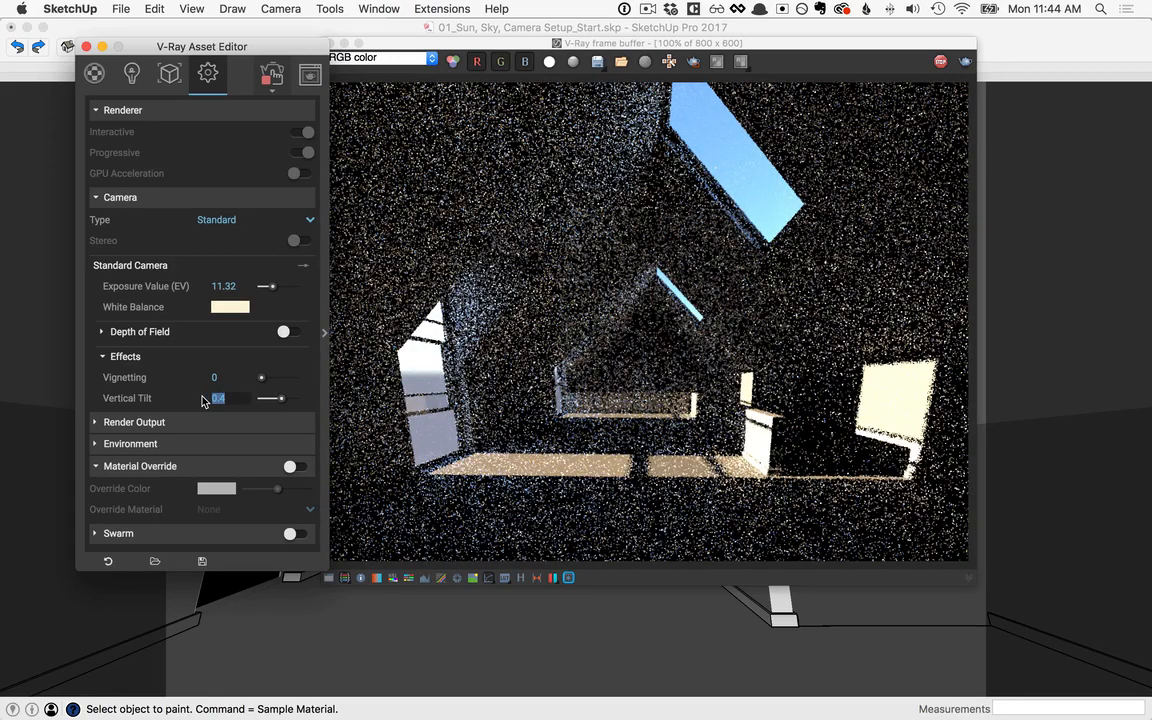
text(.24)
key(Return)
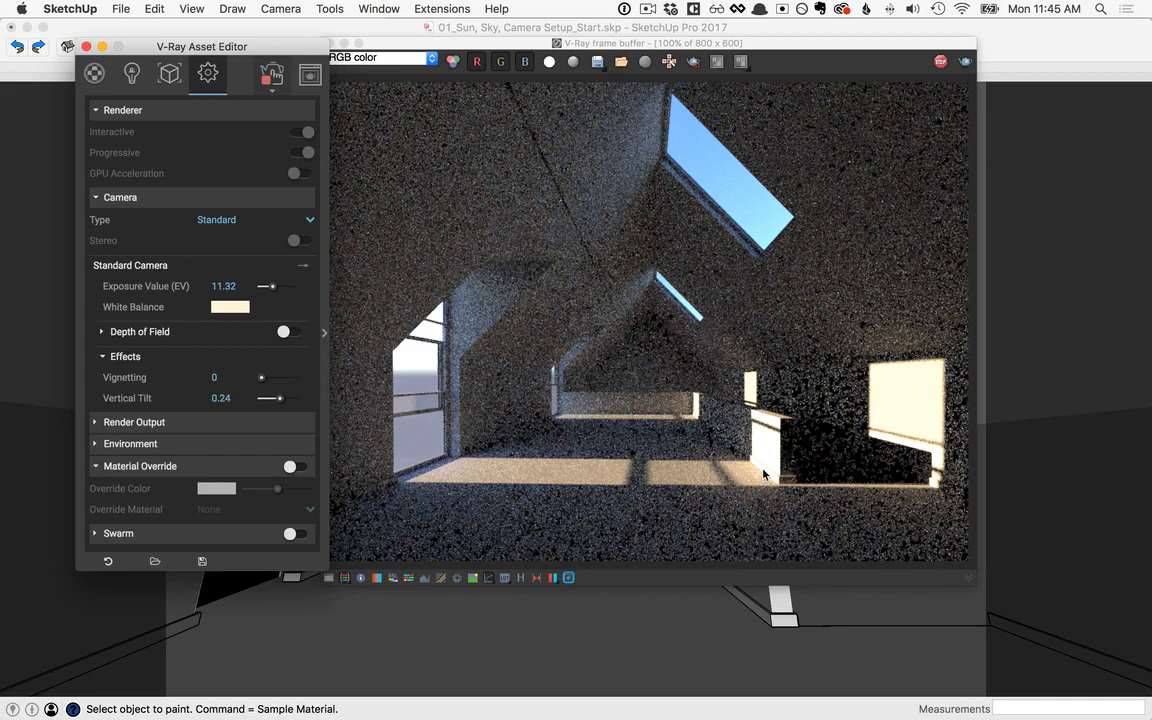
Step: Show the SunLight's parameters in the V-Ray Asset Editor and change its Sky Model to CIE Clear
click(132, 75)
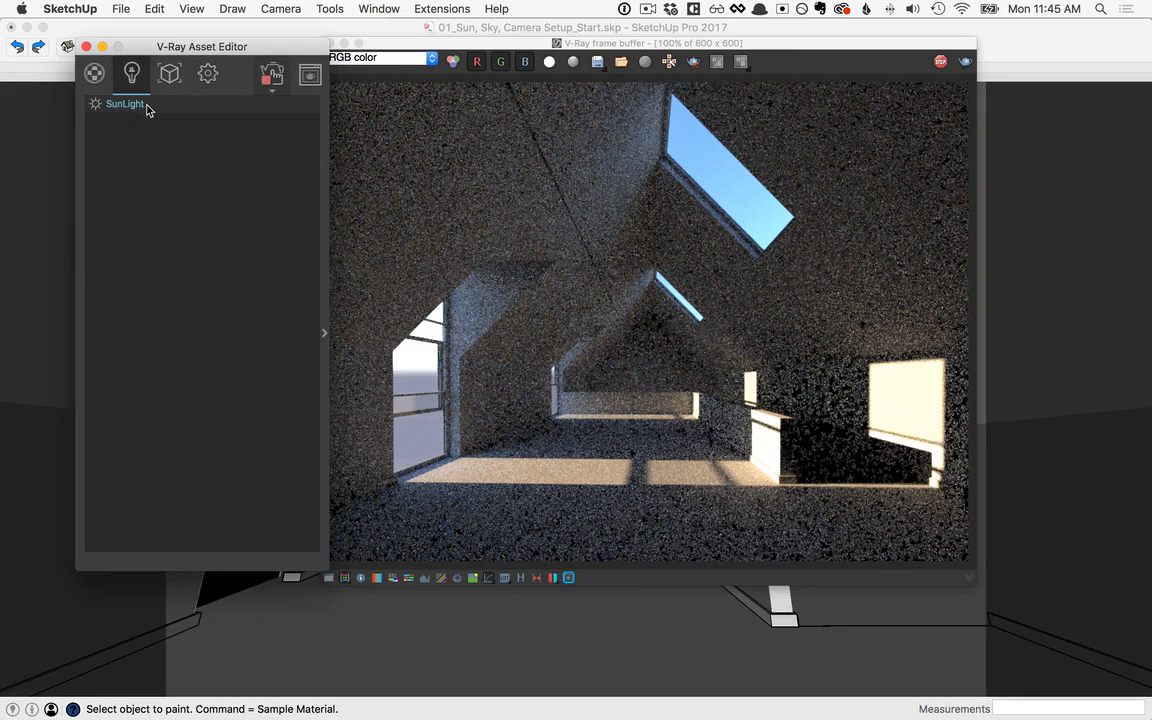
click(323, 333)
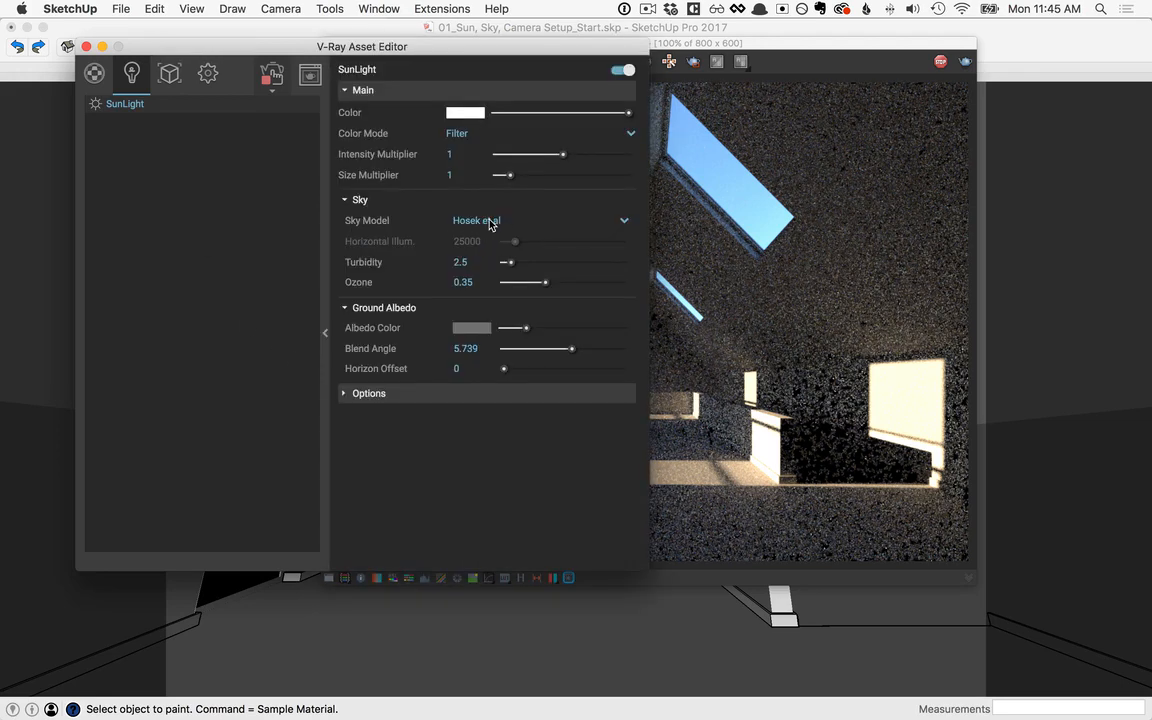
click(625, 222)
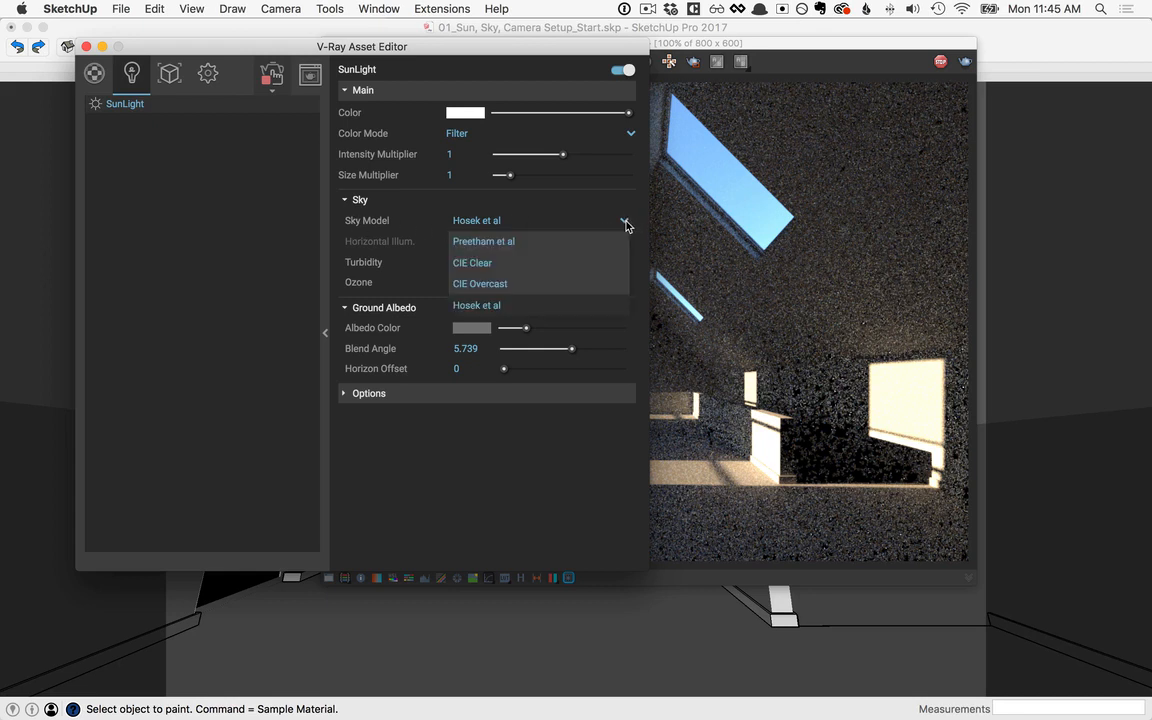
click(478, 264)
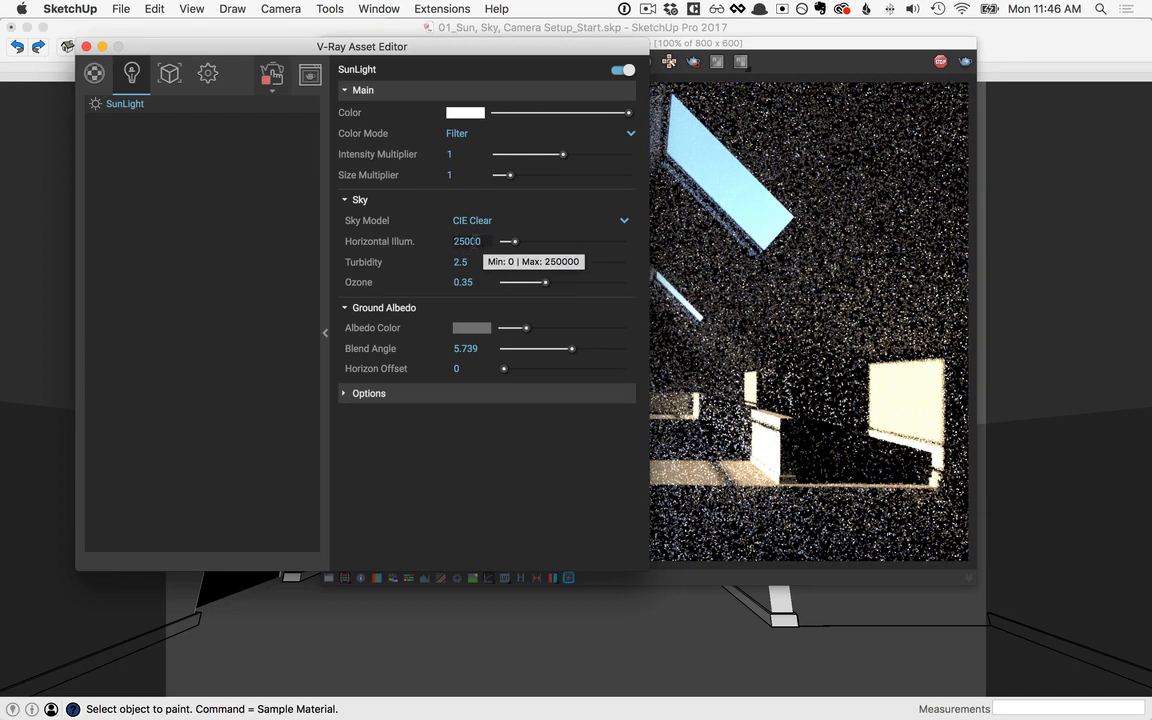
Step: Try a Horizontal Illumination of 0 for the CIE Clear sky and uncover the render to judge the effect
double_click(466, 241)
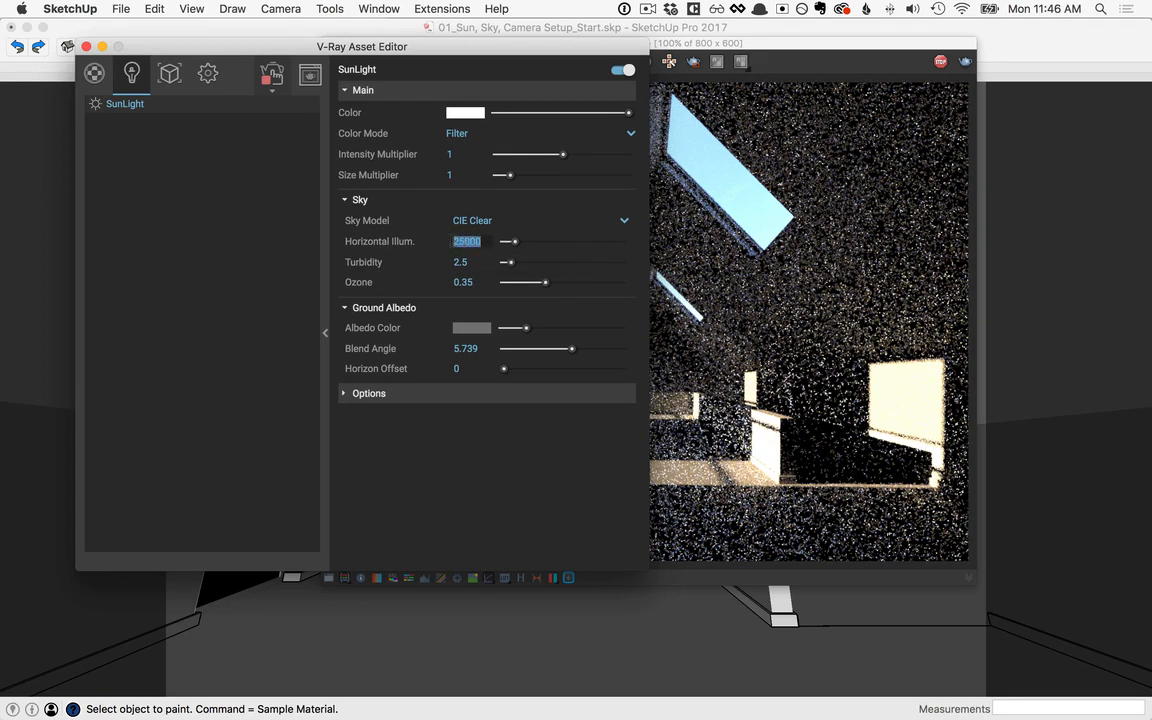
text(0)
key(Return)
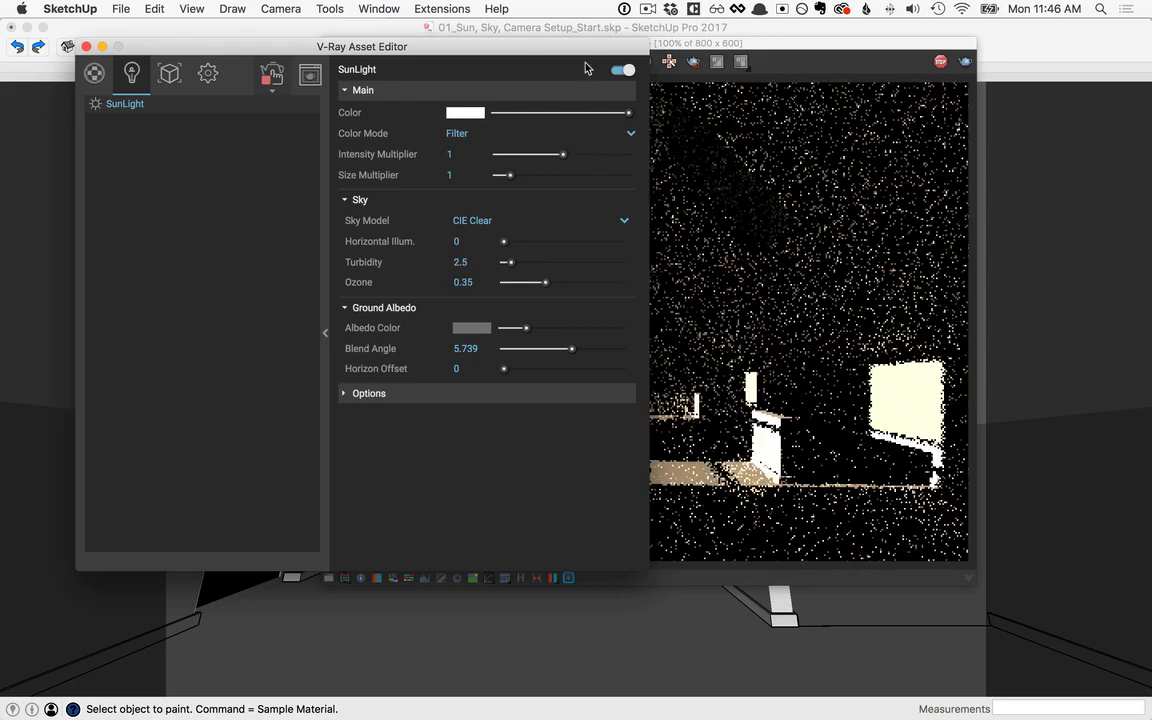
drag(588, 50, 302, 52)
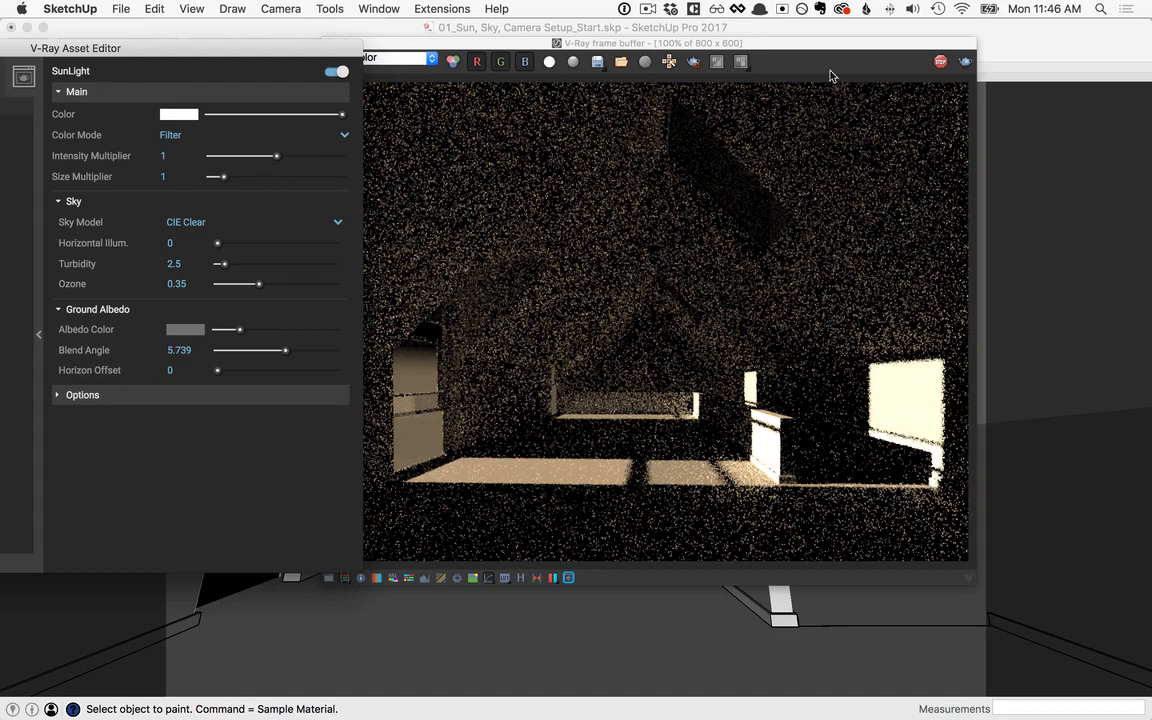
Step: Set the sky's Horizontal Illumination to 50000 and uncover more of the render
drag(275, 48, 554, 46)
click(464, 234)
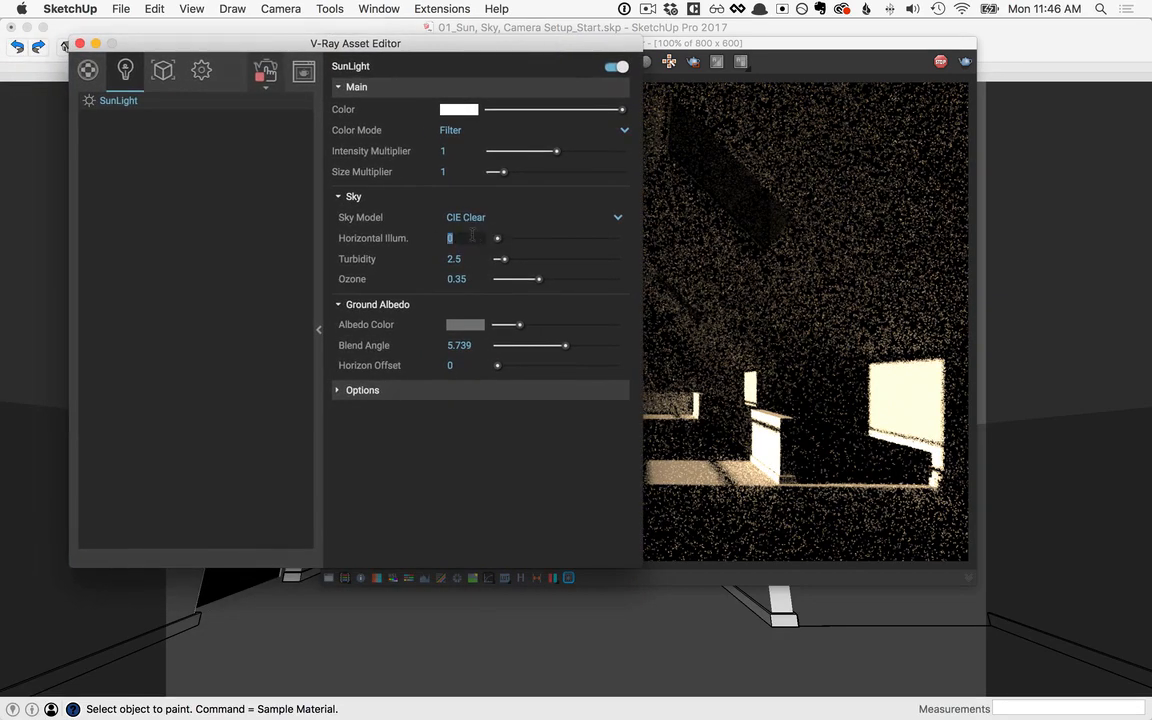
text(50000)
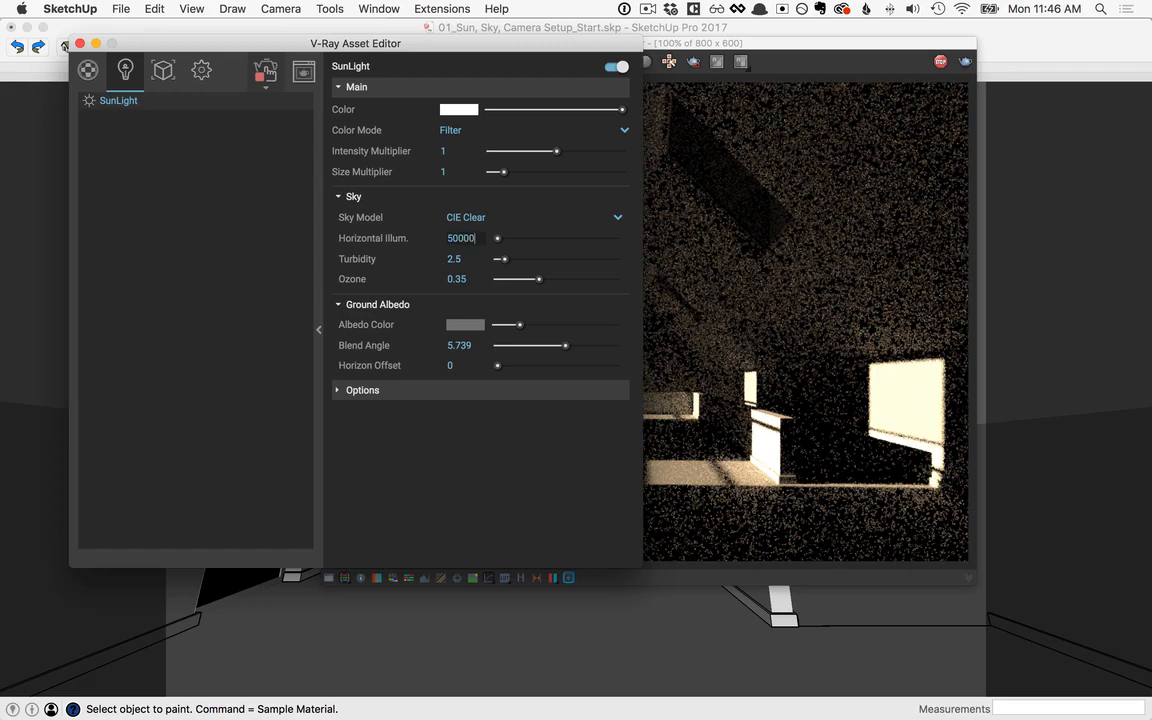
key(Return)
drag(573, 46, 422, 59)
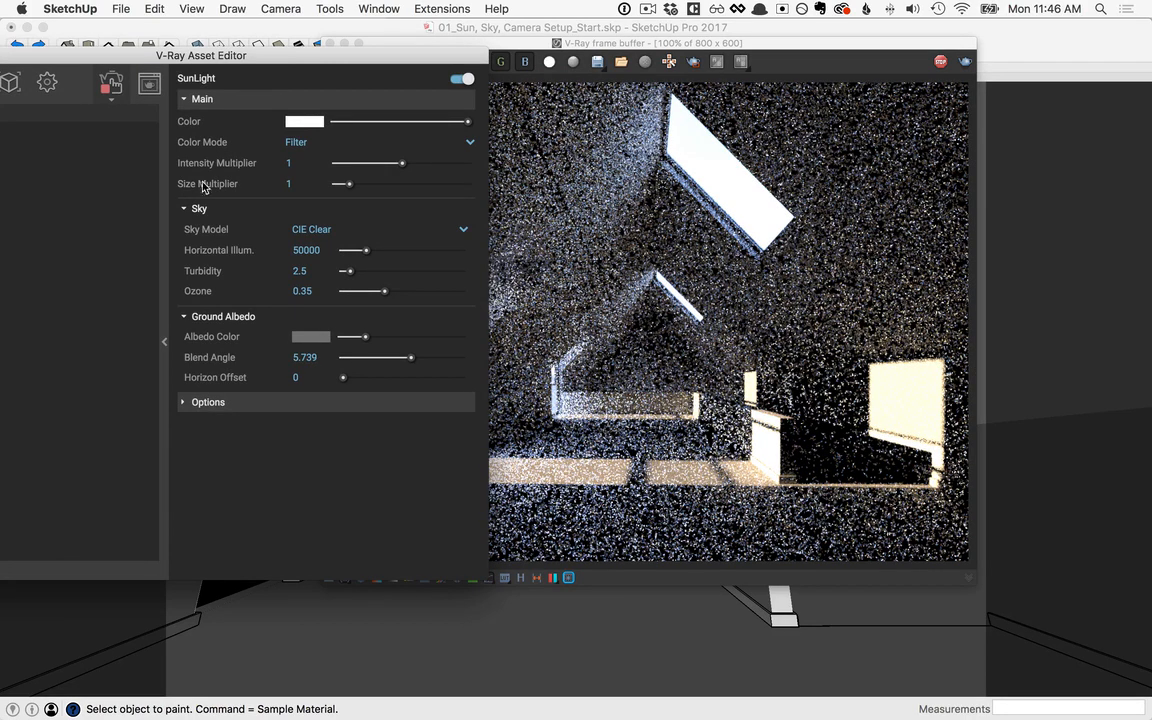
Step: Set the SunLight's Size Multiplier to 3 and collapse its parameters so the whole render is in view
double_click(290, 183)
text(3)
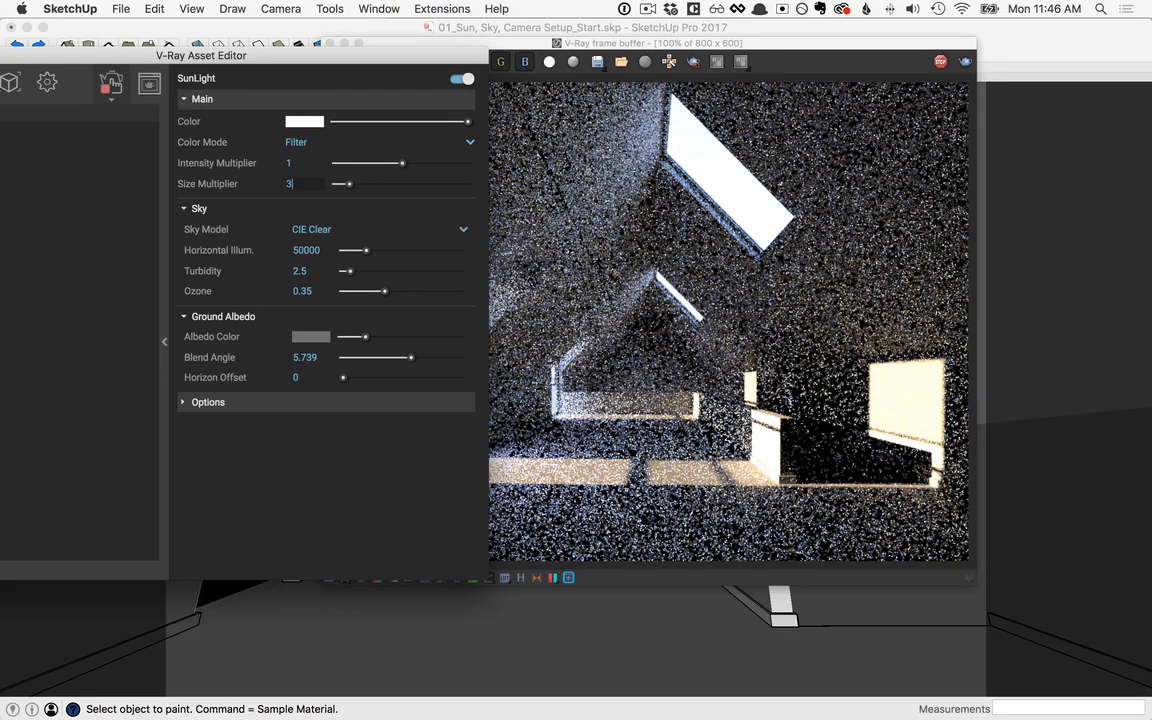
key(Return)
drag(435, 60, 540, 69)
click(280, 356)
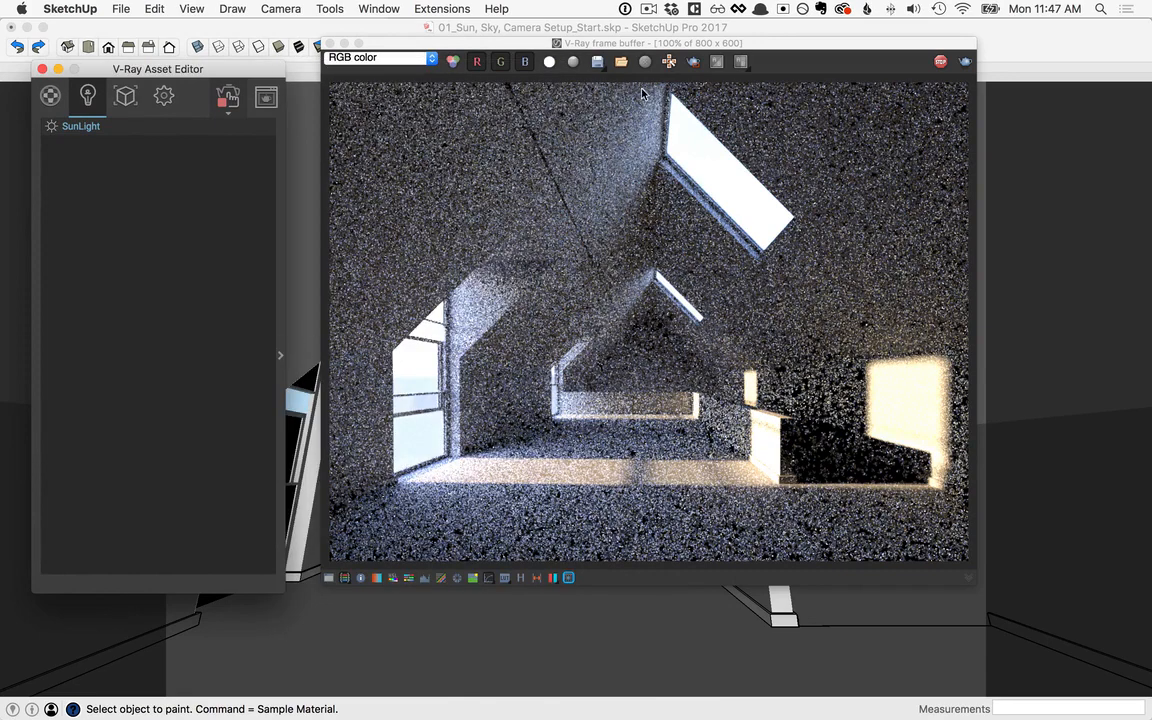
drag(743, 45, 759, 55)
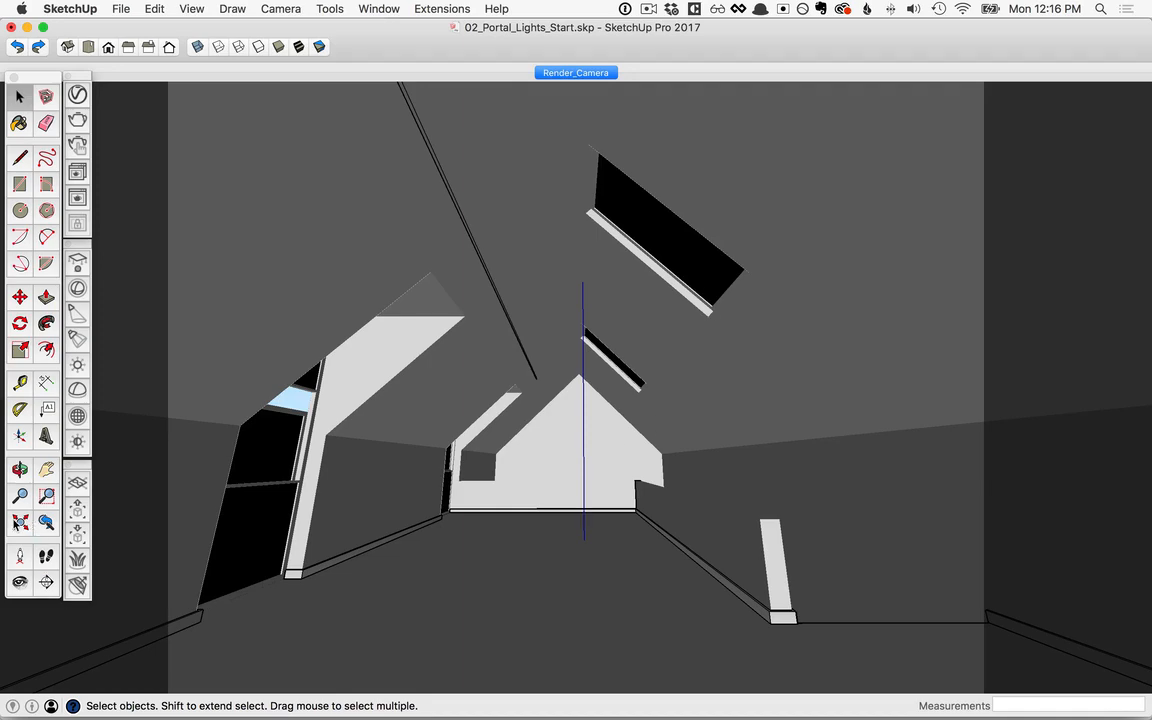
Step: Draw a V-Ray rectangle light on the outer wall beside the nearer tall dormer window
click(16, 524)
middle_drag(419, 378, 805, 427)
scroll(612, 468, down, 3)
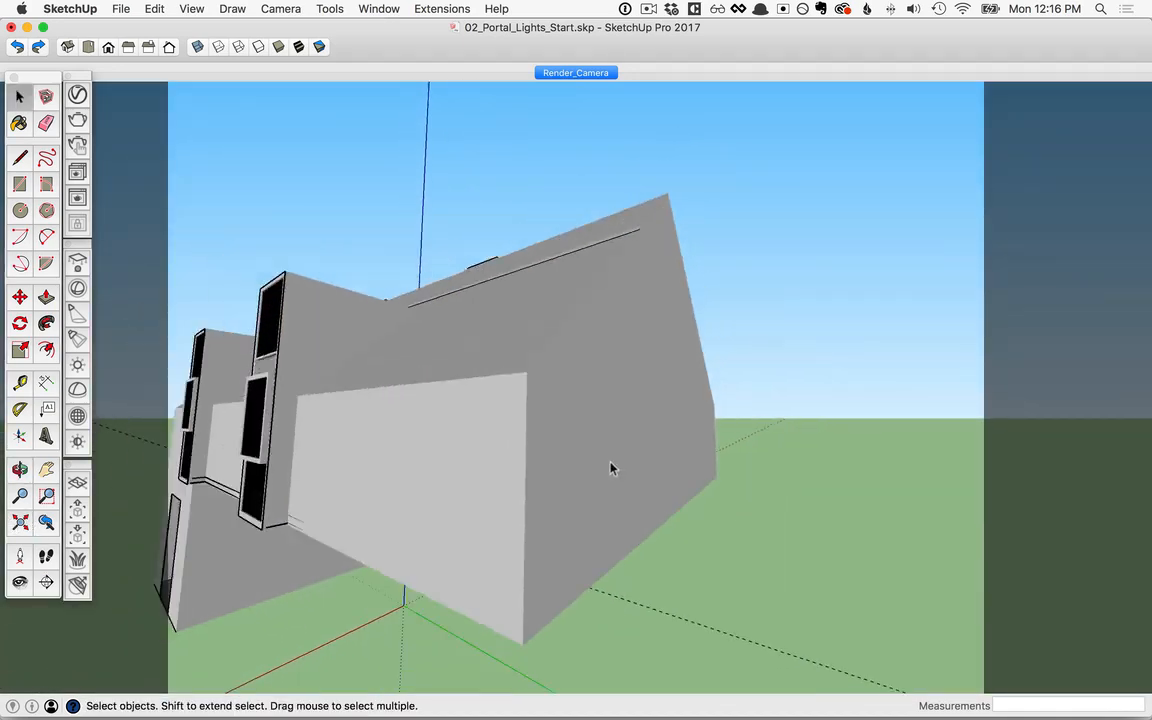
middle_drag(612, 468, 745, 532)
scroll(722, 528, up, 2)
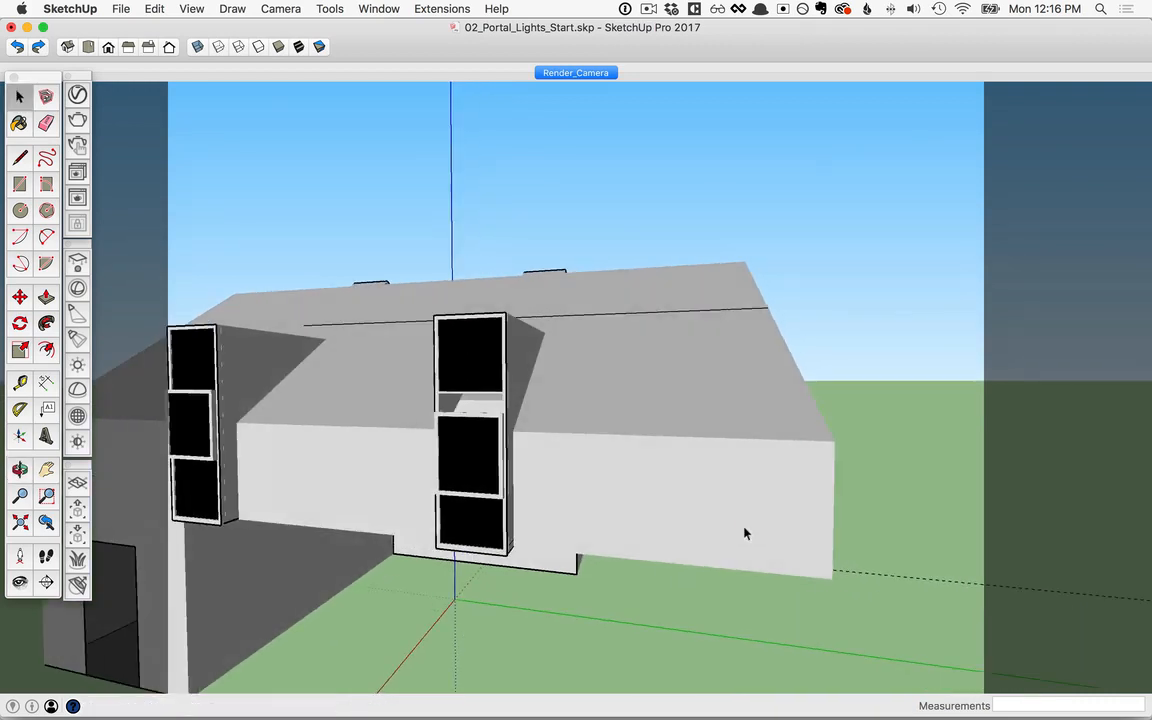
click(79, 263)
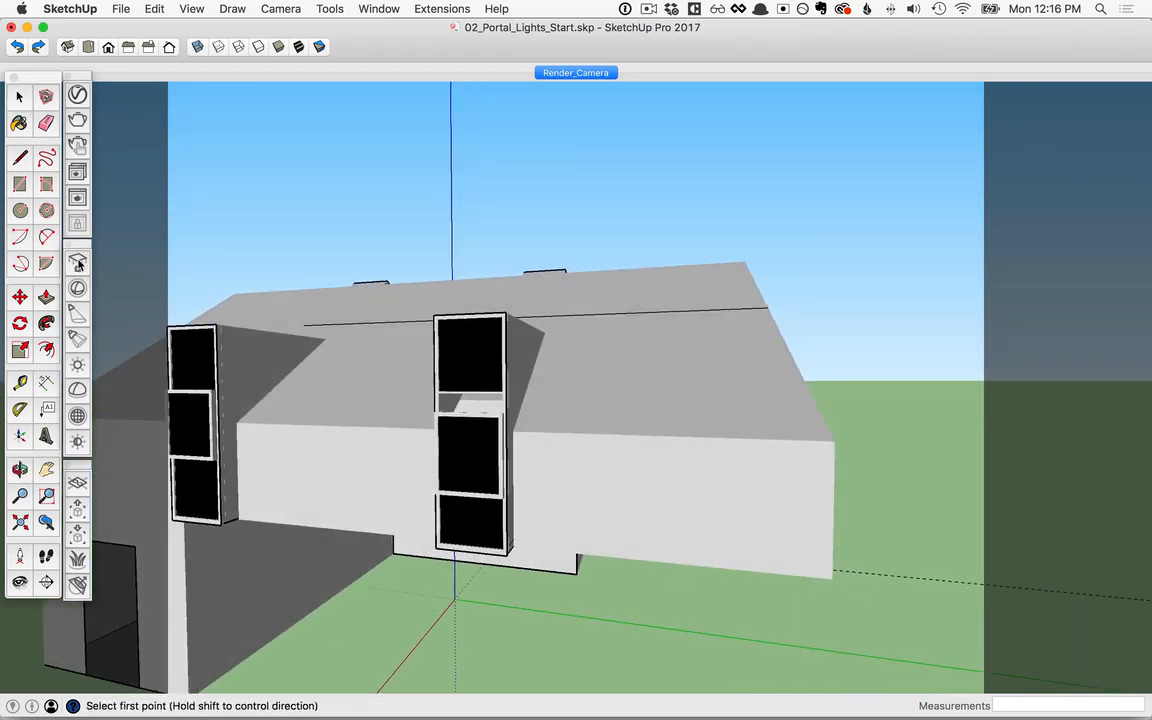
click(607, 451)
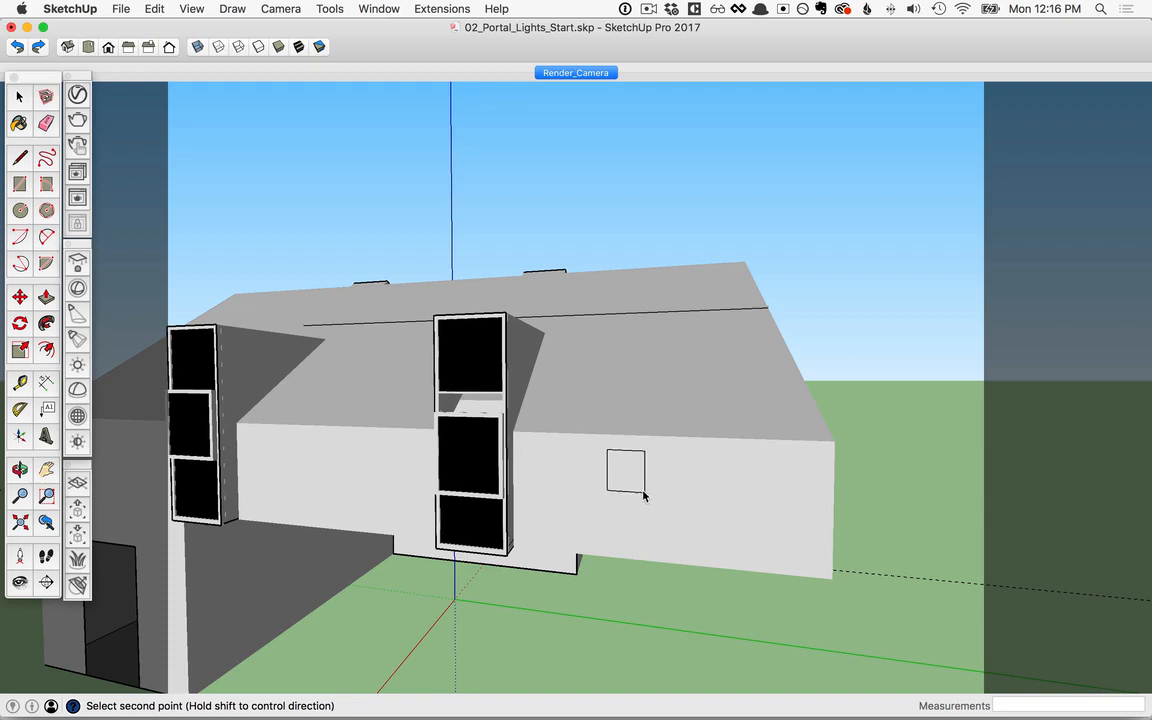
click(685, 545)
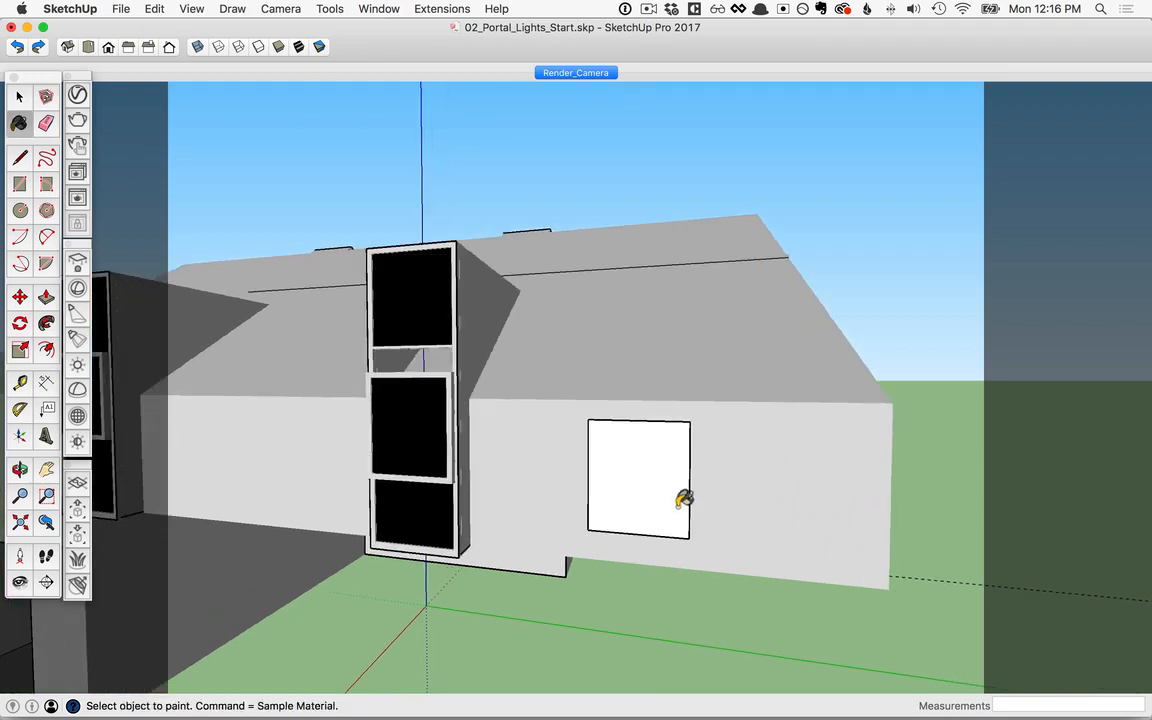
Step: Move the rectangle light by its upper corner onto the matching inner frame corner of the tall dormer window
key(space)
double_click(675, 523)
key(m)
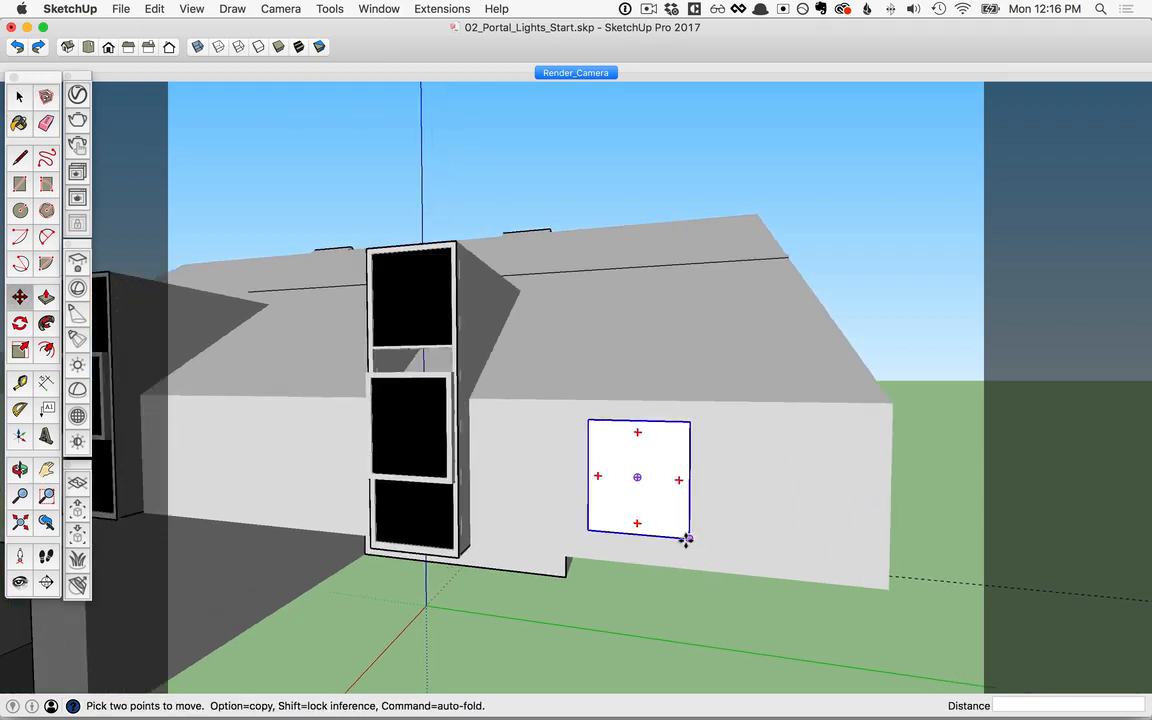
click(588, 419)
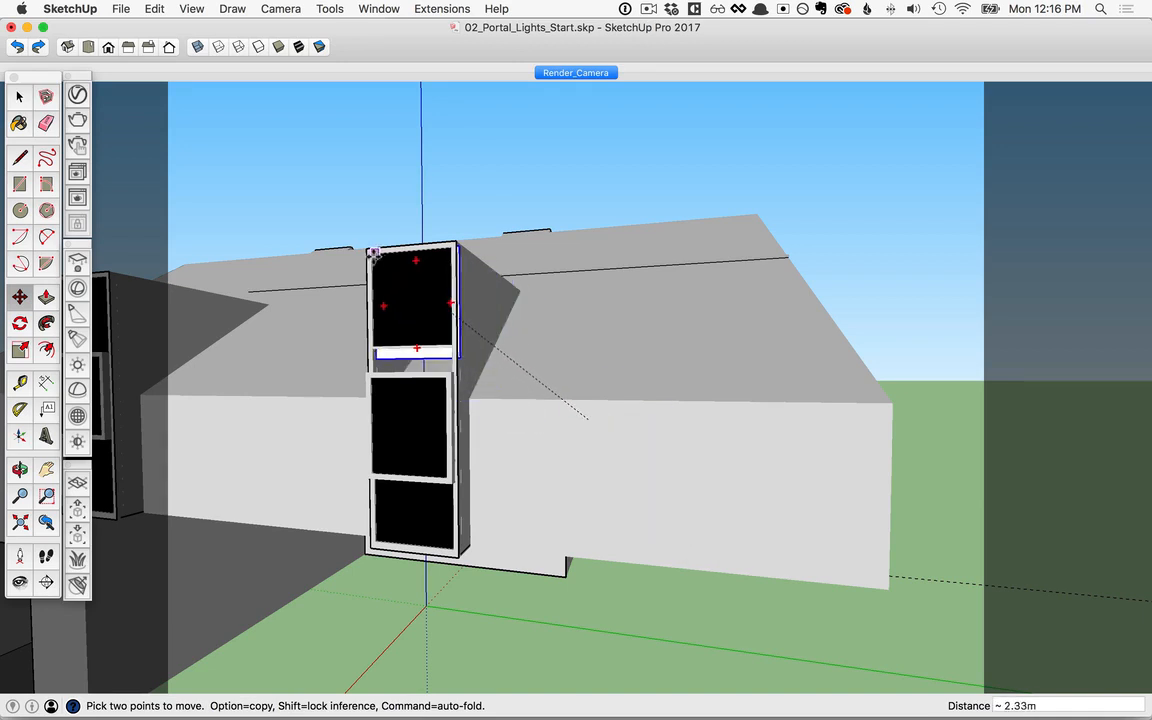
scroll(368, 253, up, 8)
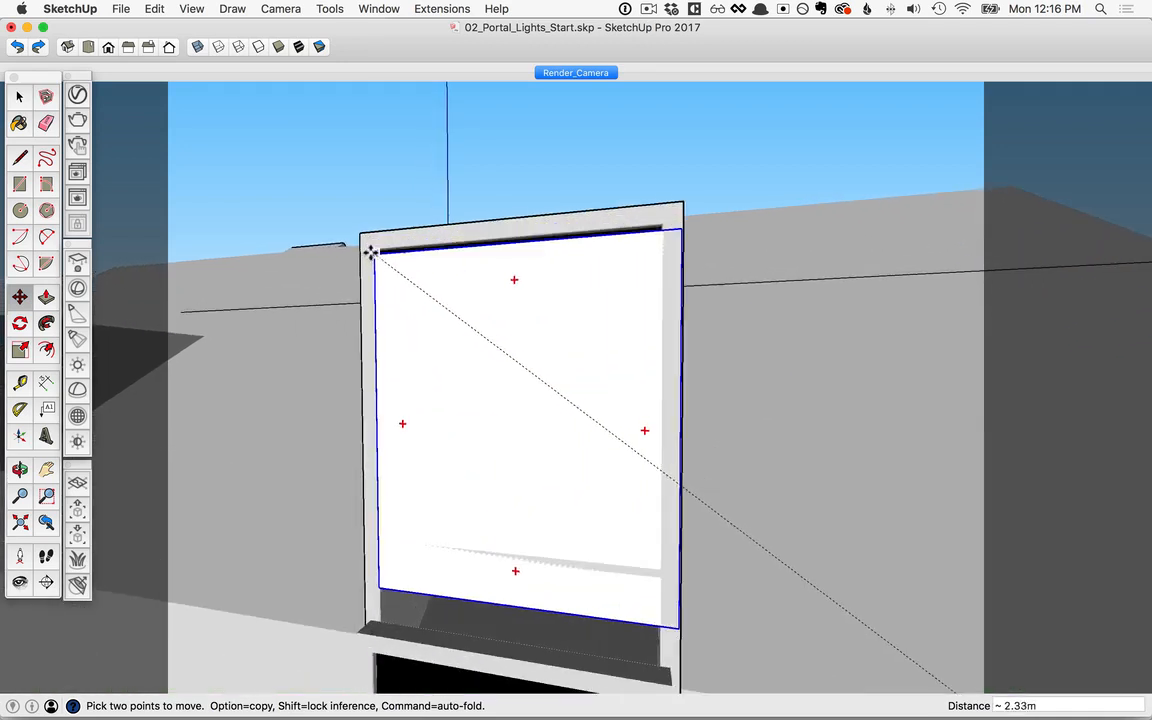
click(370, 251)
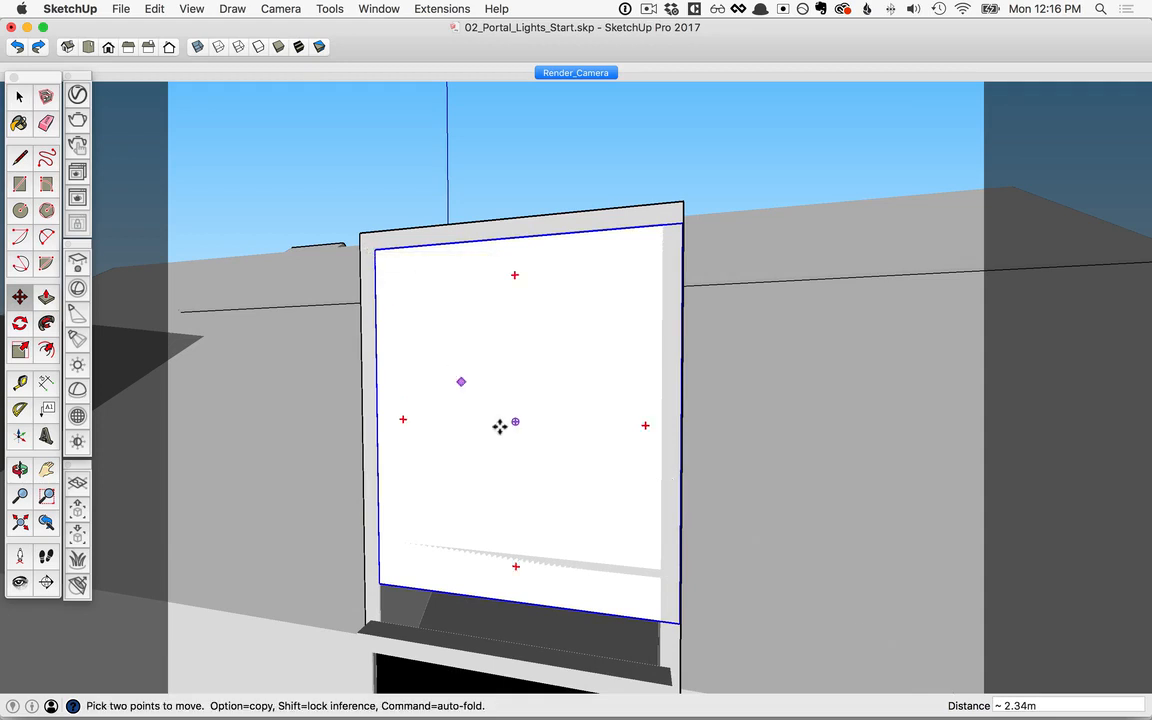
Step: Scale the rectangle light to fill the whole dormer window, 0.95 in width and 2.73 in height
scroll(526, 452, down, 3)
scroll(574, 480, down, 2)
key(s)
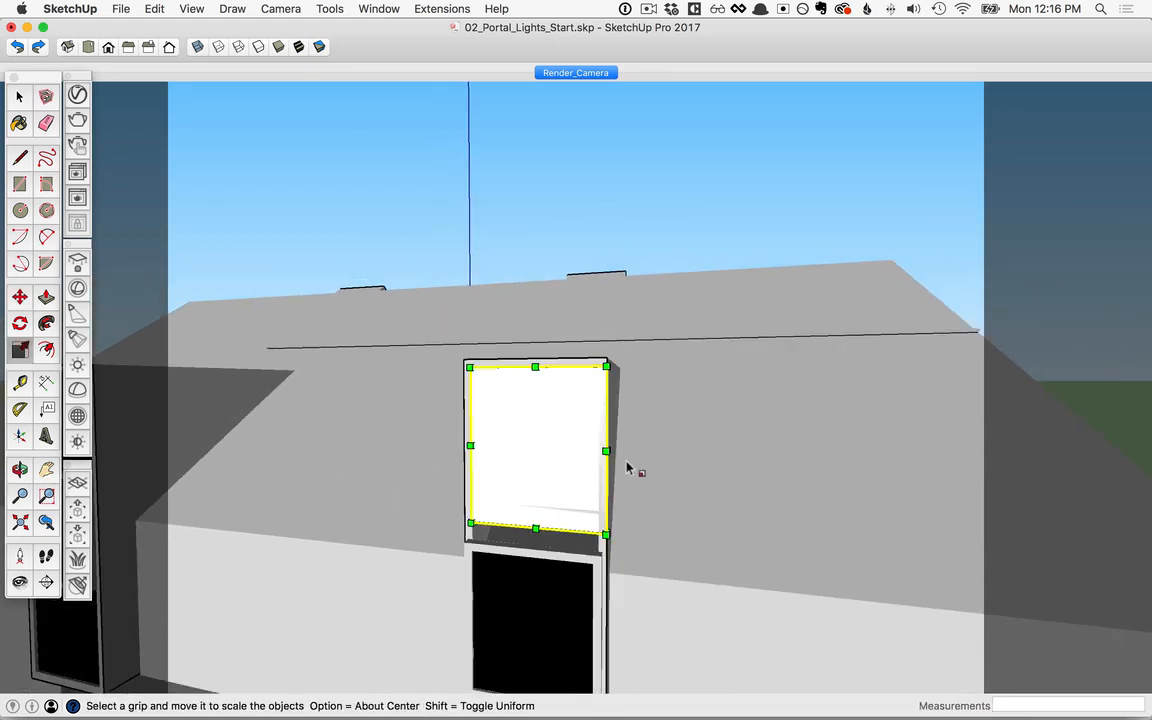
drag(607, 451, 599, 450)
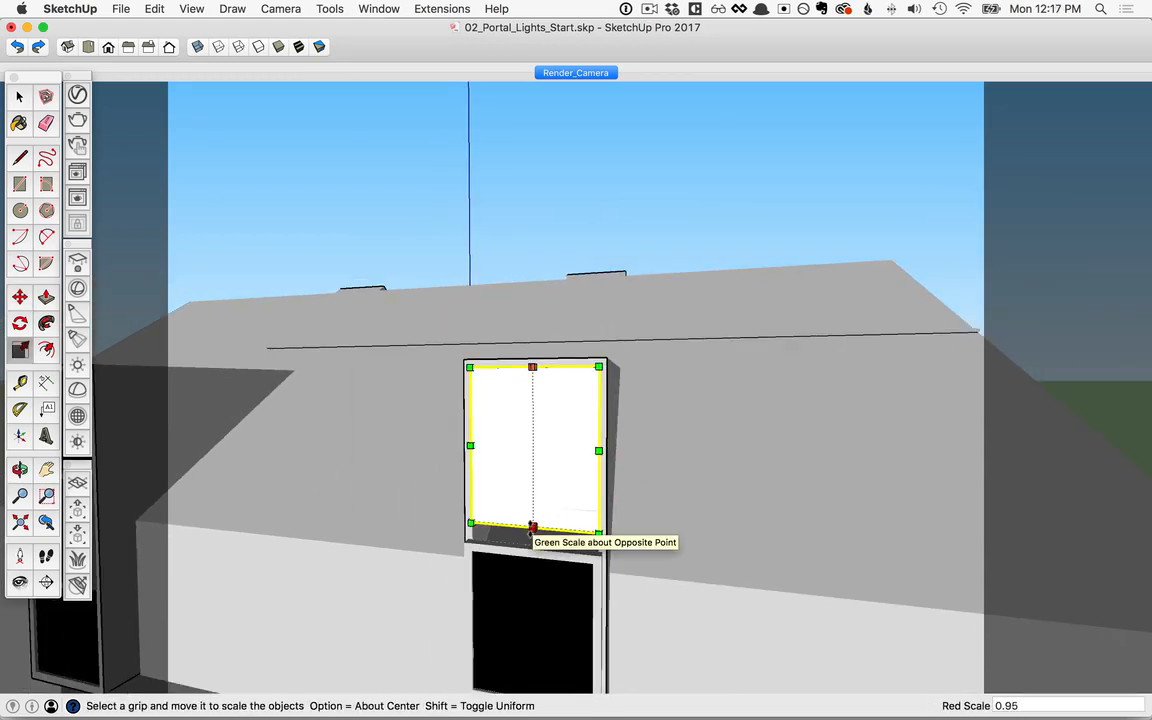
scroll(533, 528, down, 2)
drag(533, 527, 548, 522)
scroll(532, 529, down, 3)
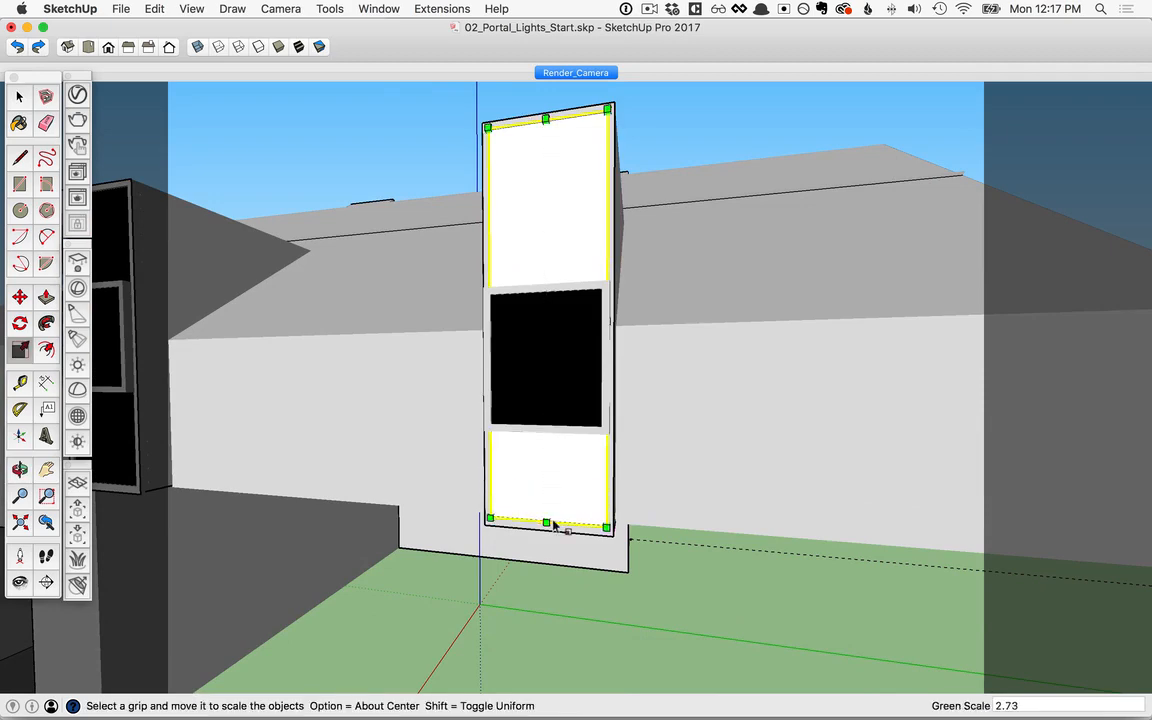
middle_drag(548, 522, 414, 521)
drag(548, 614, 607, 329)
key(s)
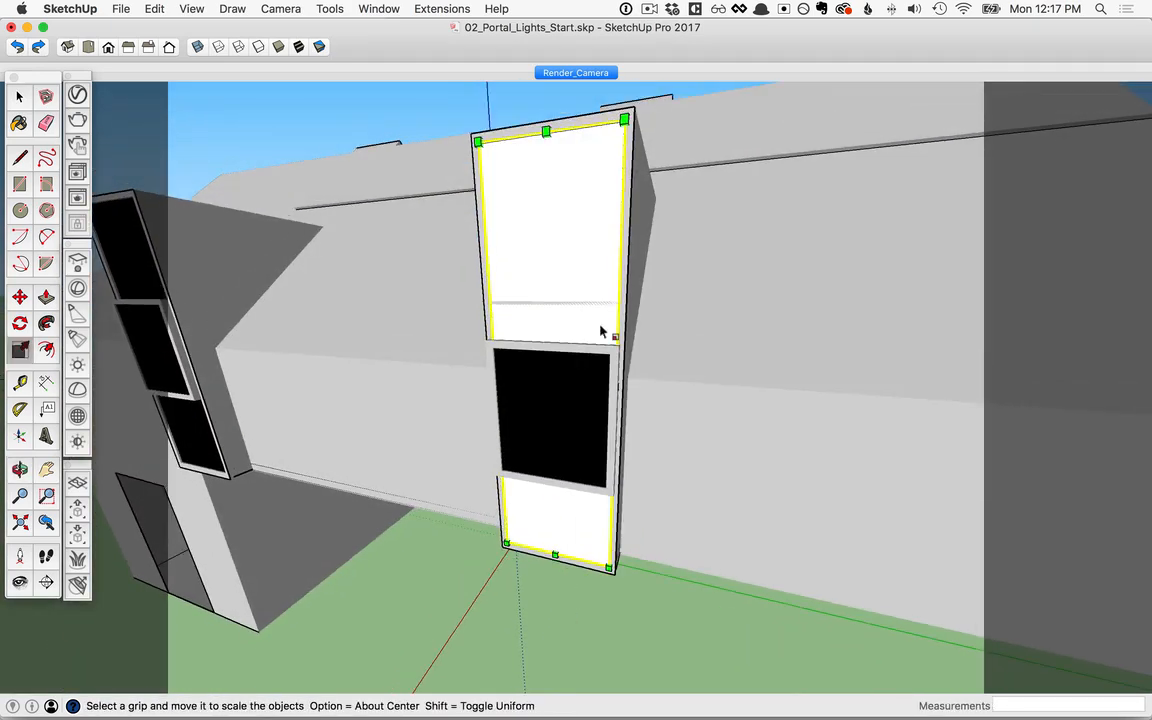
Step: Flip the rectangle light along the component's blue axis so it faces into the room
right_click(549, 258)
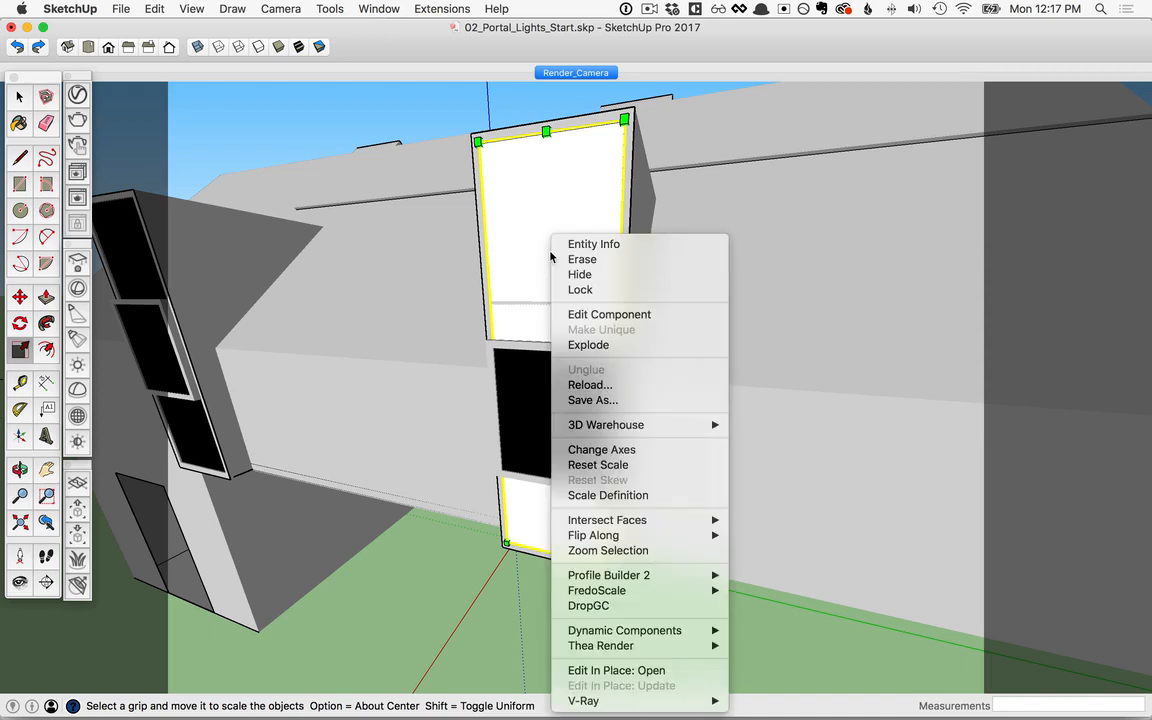
mouse_move(690, 535)
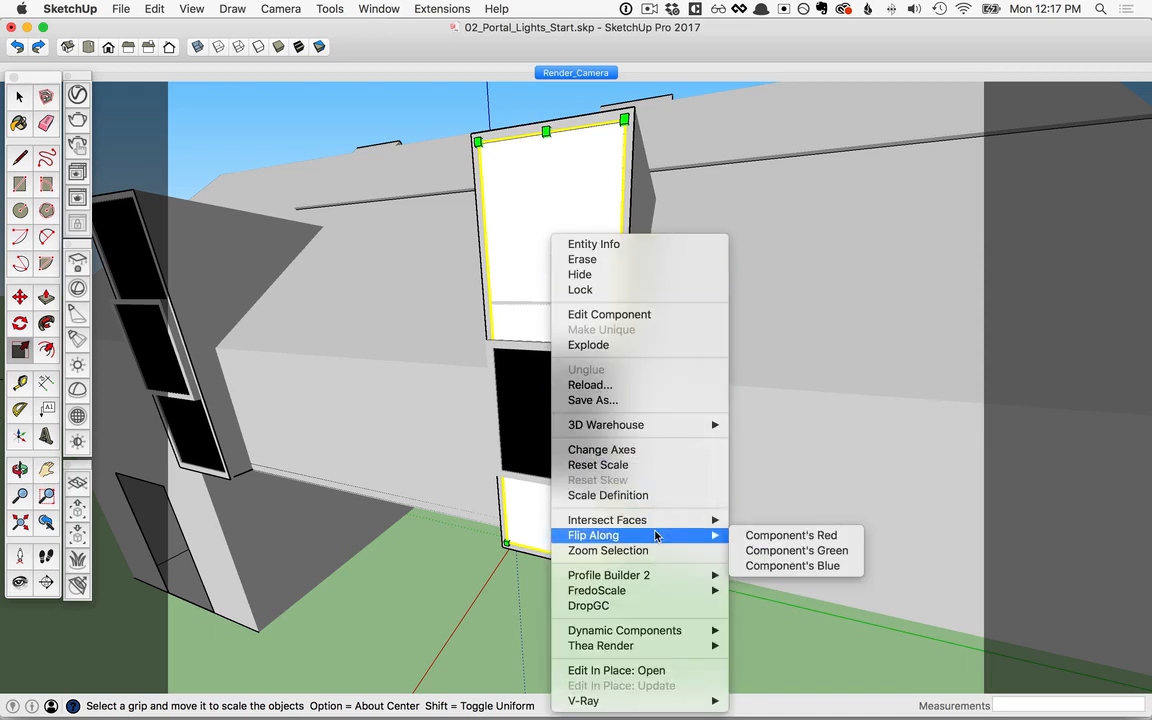
click(792, 566)
Step: Copy the rectangle light from its lower corner to the matching corner of the second dormer window
middle_drag(797, 571, 830, 455)
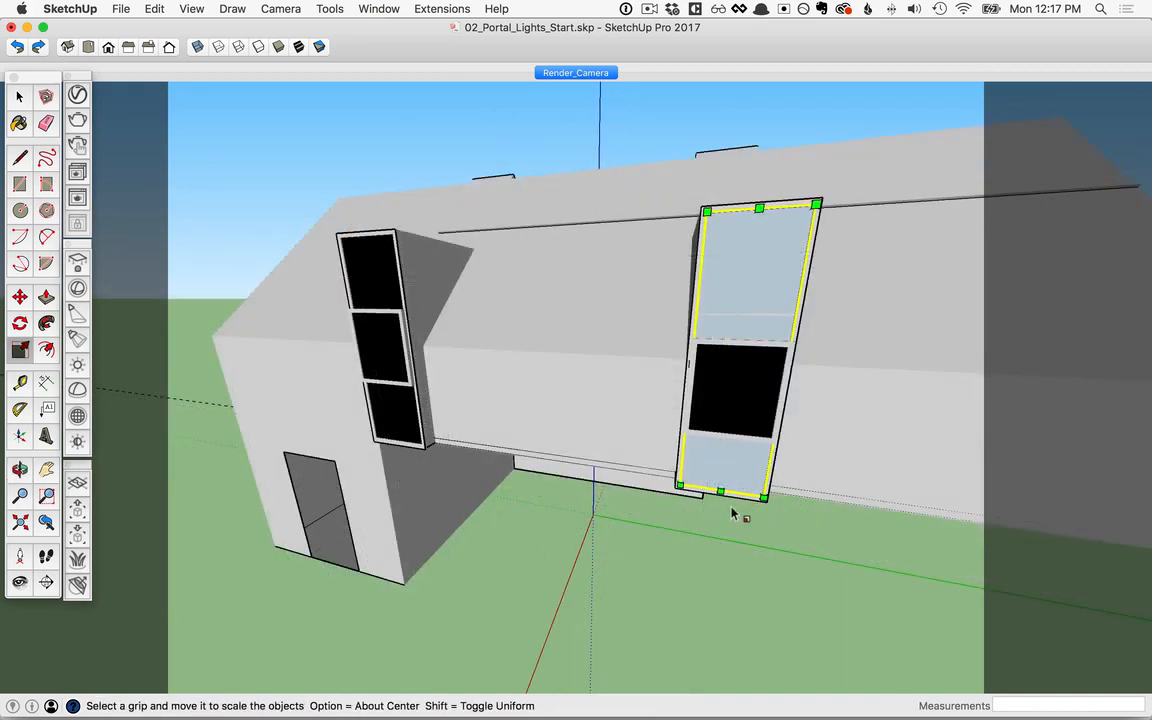
key(m)
click(763, 495)
key(alt)
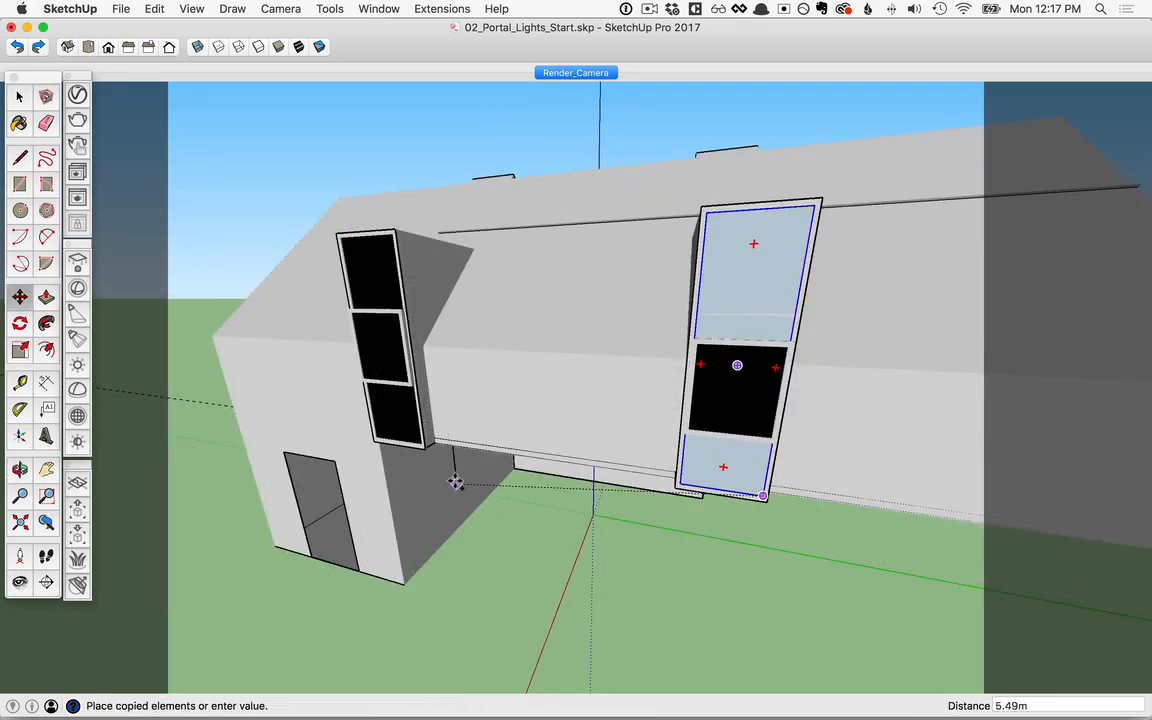
click(419, 442)
click(421, 444)
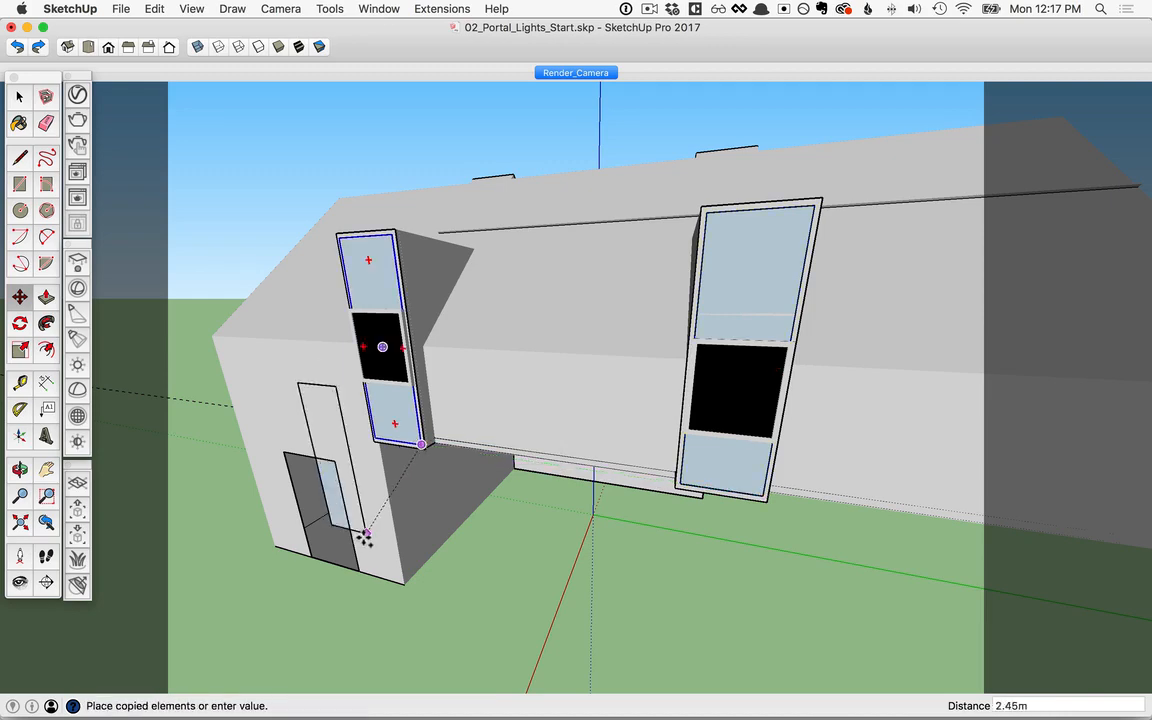
Step: Copy the rectangle light to the low opening in the side wall and scale it to fill that opening
click(359, 570)
key(s)
click(310, 436)
click(316, 458)
click(313, 511)
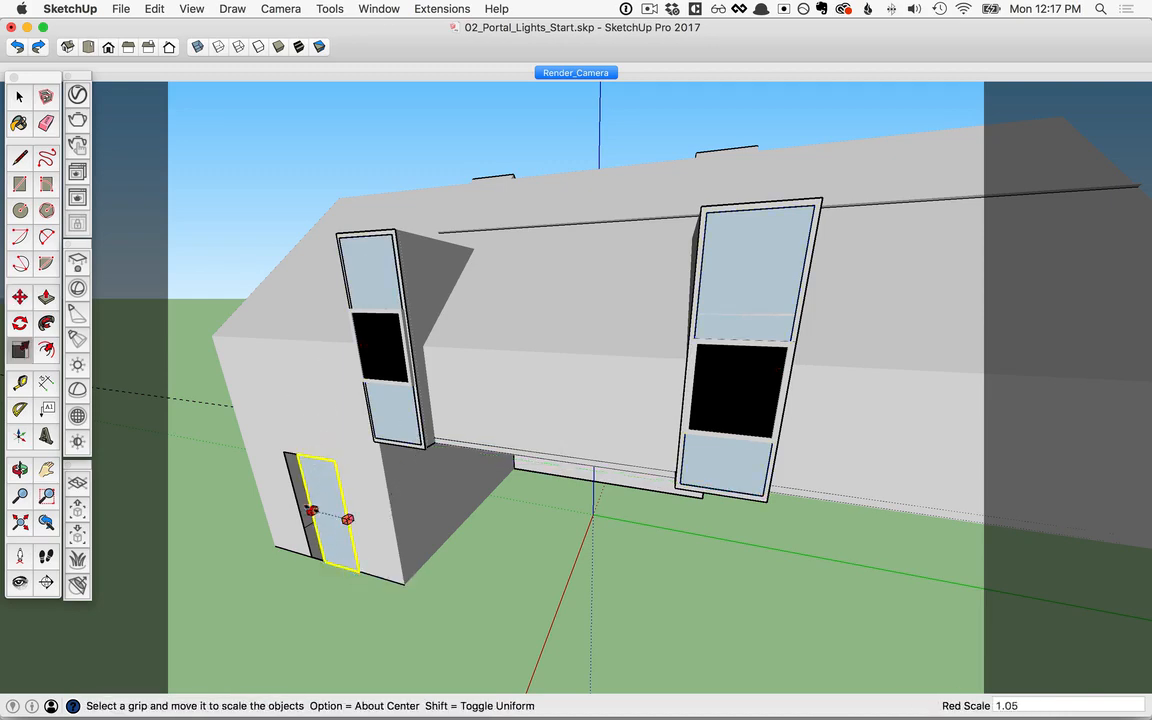
click(298, 510)
Step: Copy the low opening's light 5.27 m to the opening on the opposite side and flip it along the component's blue axis
middle_drag(303, 535, 959, 586)
key(m)
alt+click(694, 549)
middle_drag(715, 545, 880, 543)
scroll(555, 442, up, 5)
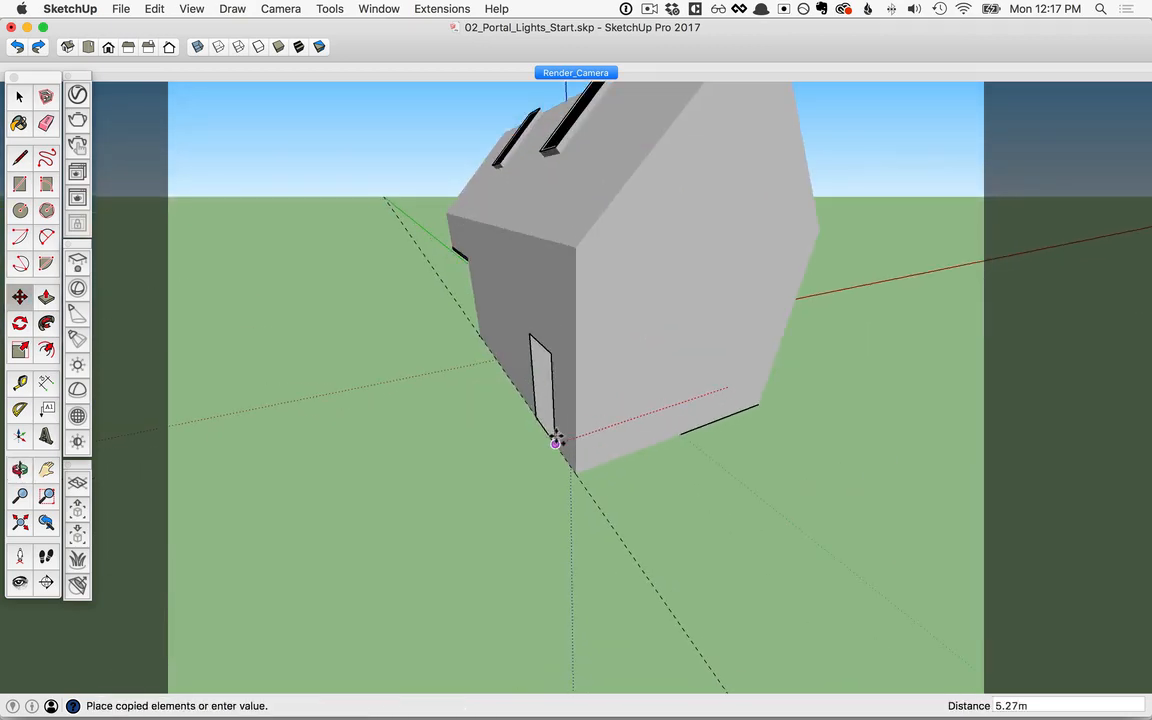
click(555, 442)
right_click(548, 390)
mouse_move(590, 535)
click(787, 565)
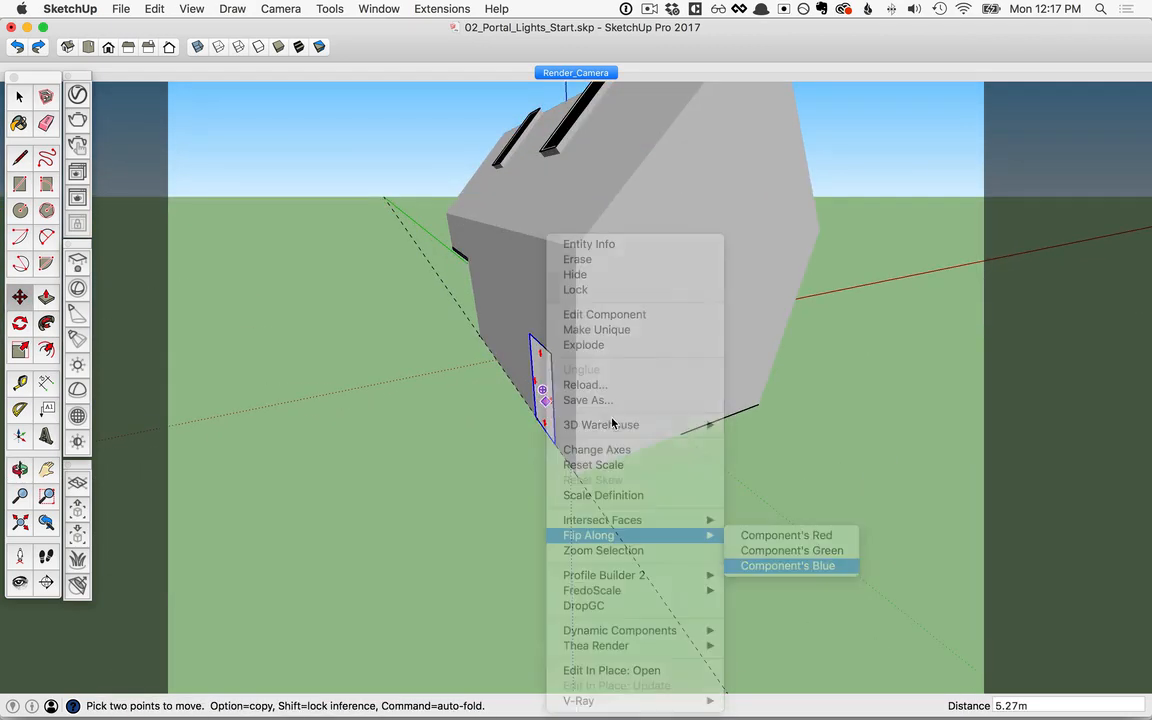
Step: Copy that light up to the skylight's lower corner and rotate it about the green axis to match the roof slope
alt+click(555, 443)
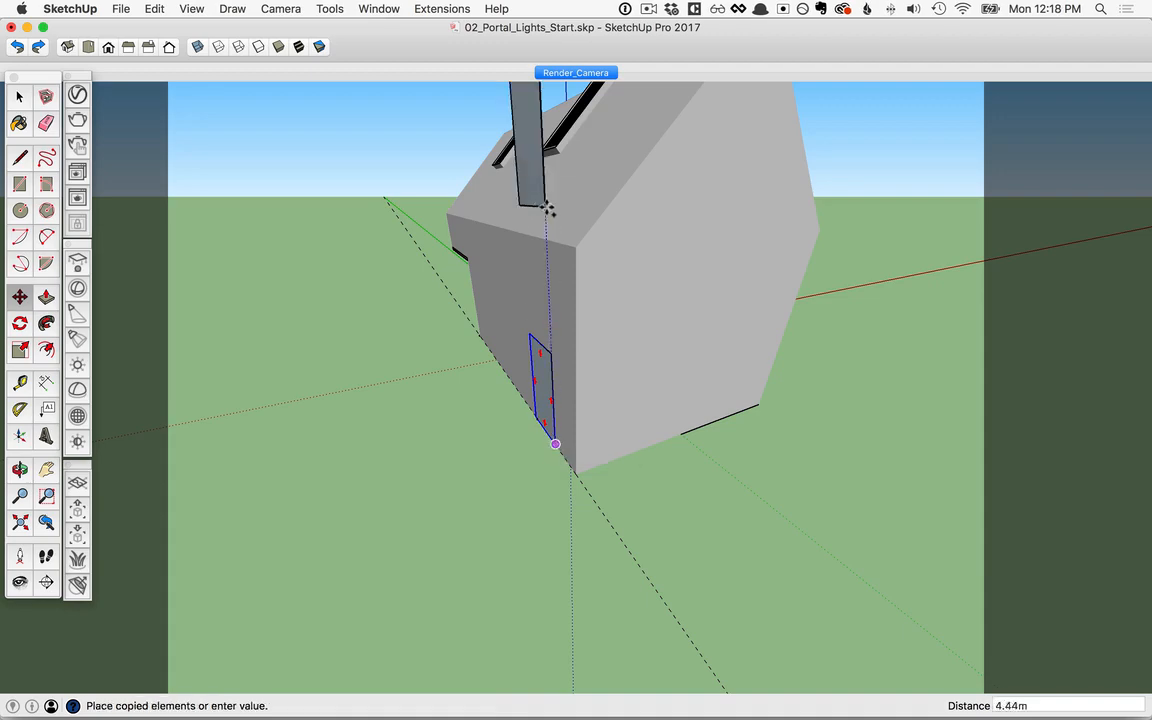
scroll(548, 208, up, 6)
middle_drag(669, 329, 617, 332)
key(q)
key(Left)
click(621, 335)
click(633, 212)
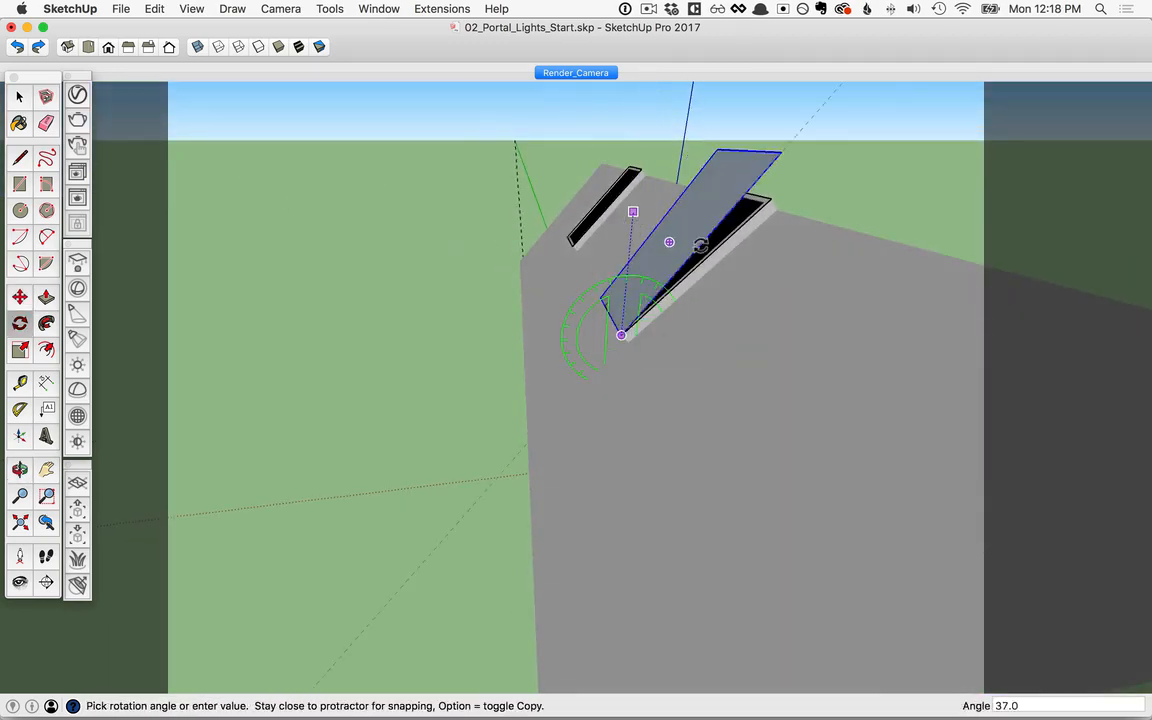
click(708, 252)
Step: Scale the rotated rectangle light in width and length to cover the skylight exactly
middle_drag(710, 255, 852, 338)
key(s)
click(603, 221)
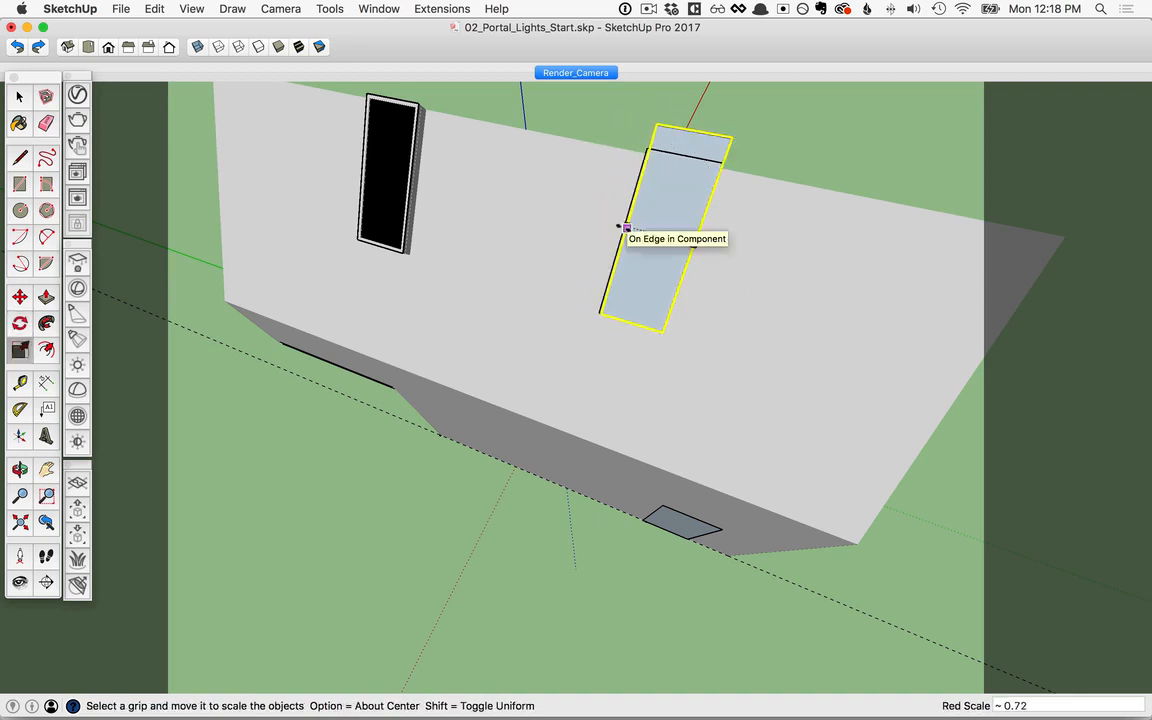
click(621, 228)
click(694, 129)
click(689, 153)
Step: Copy the skylight's rectangle light onto the second skylight, corner to corner
key(m)
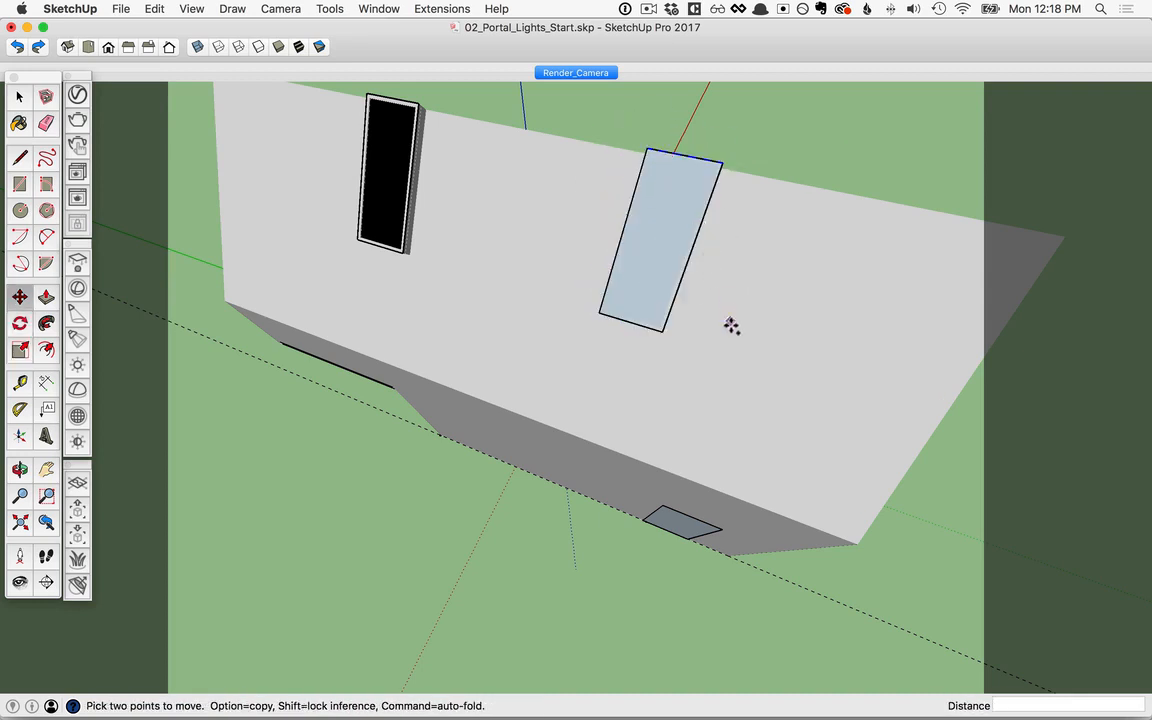
alt+click(661, 329)
click(404, 257)
middle_drag(393, 278, 400, 200)
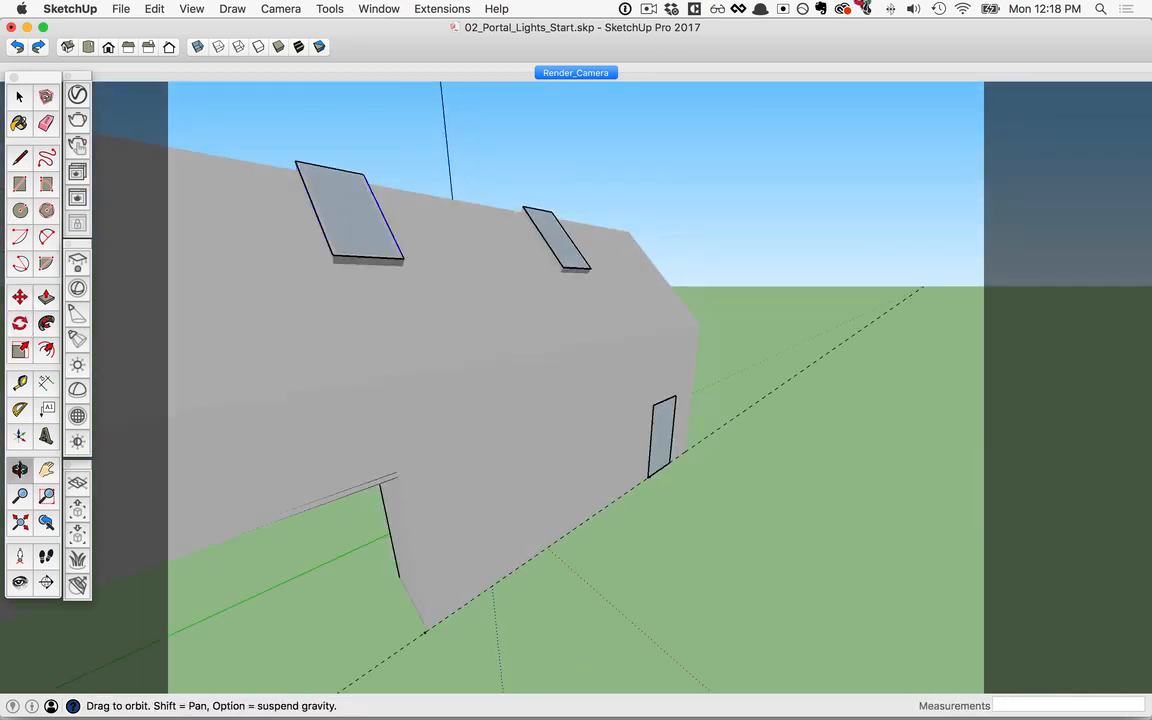
Step: Render the Render_Camera scene interactively and show the V-Ray Rectangle Light's parameters in the Asset Editor
click(575, 73)
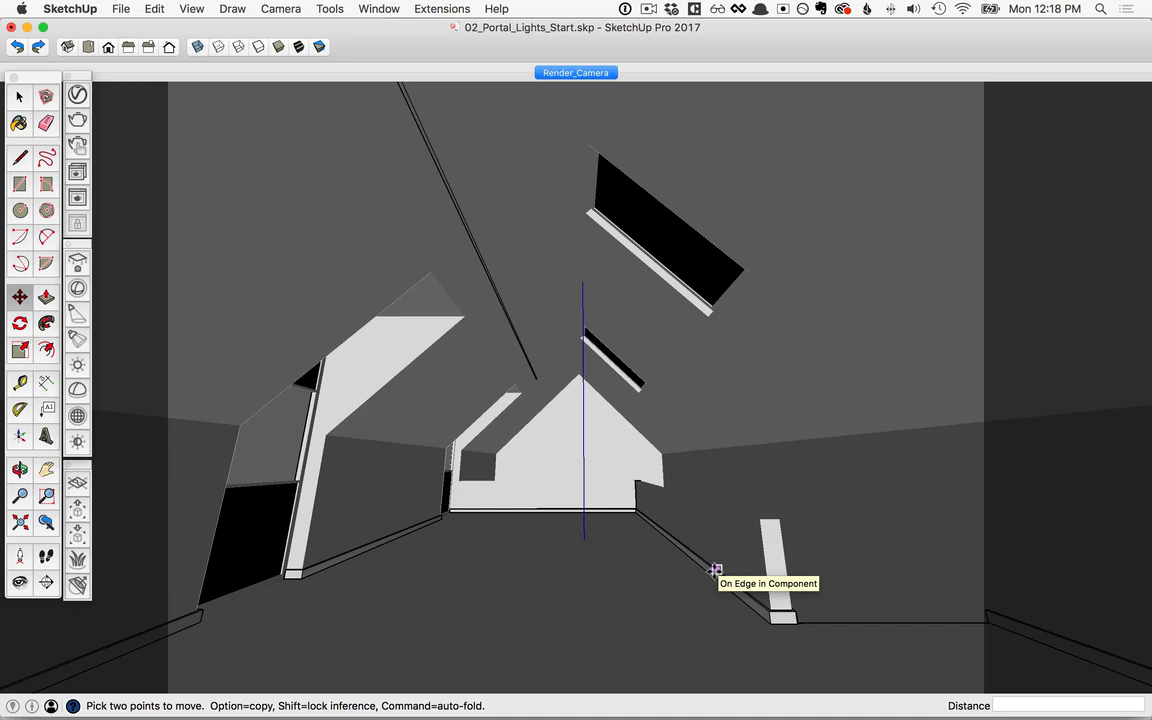
click(78, 146)
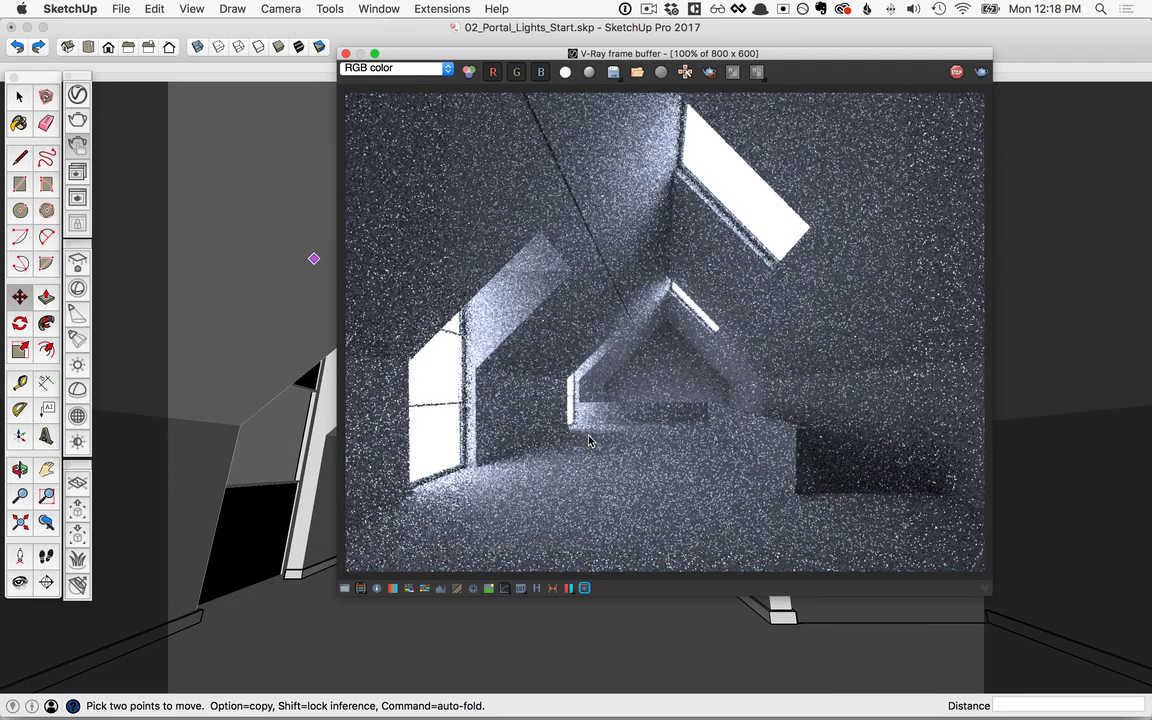
click(79, 95)
drag(81, 69, 116, 58)
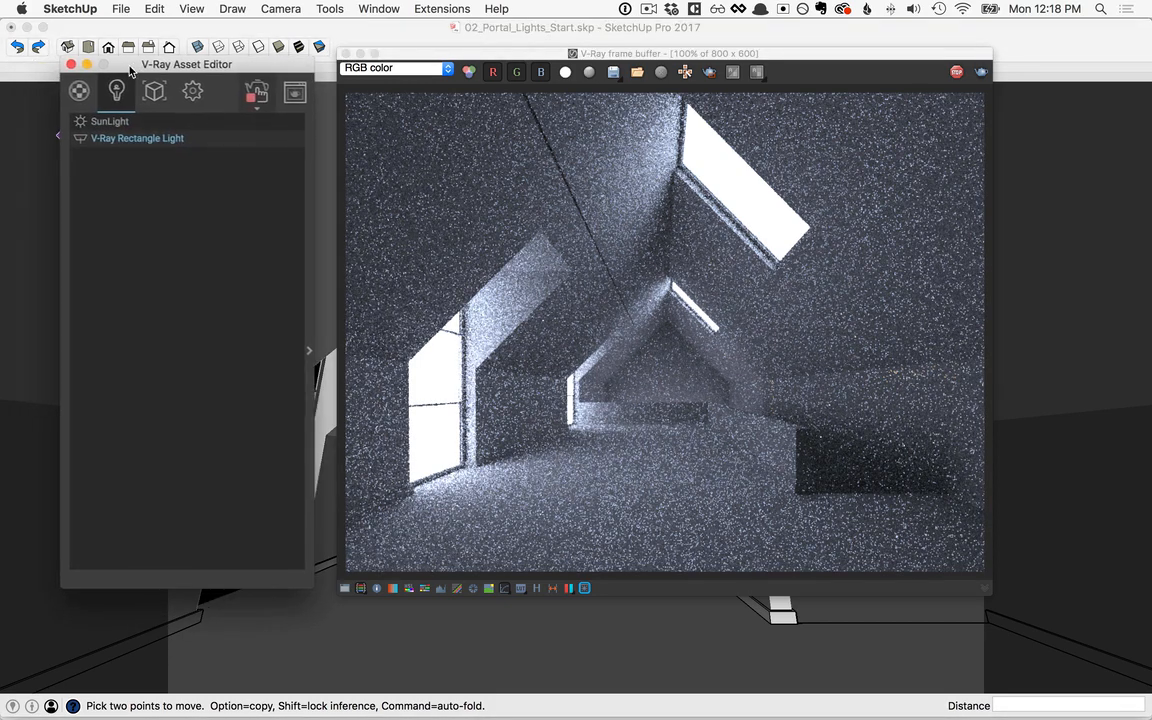
click(315, 345)
drag(394, 57, 314, 57)
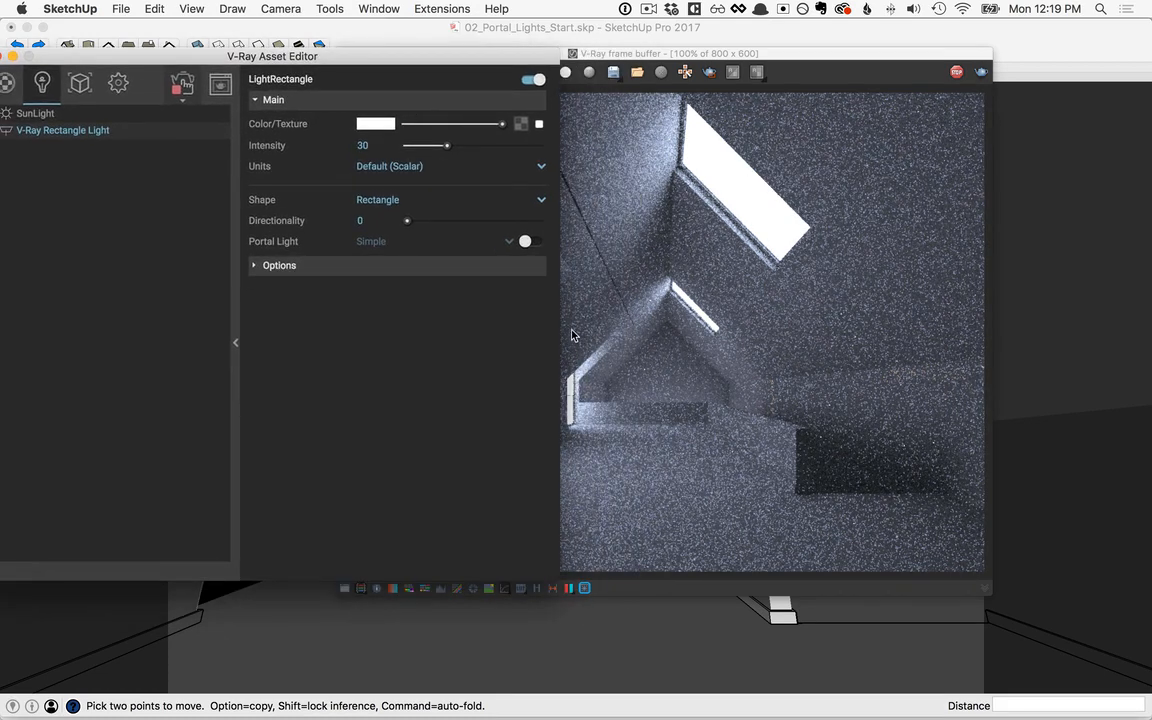
Step: Change the rectangle light's colour from white to a saturated pink
click(376, 124)
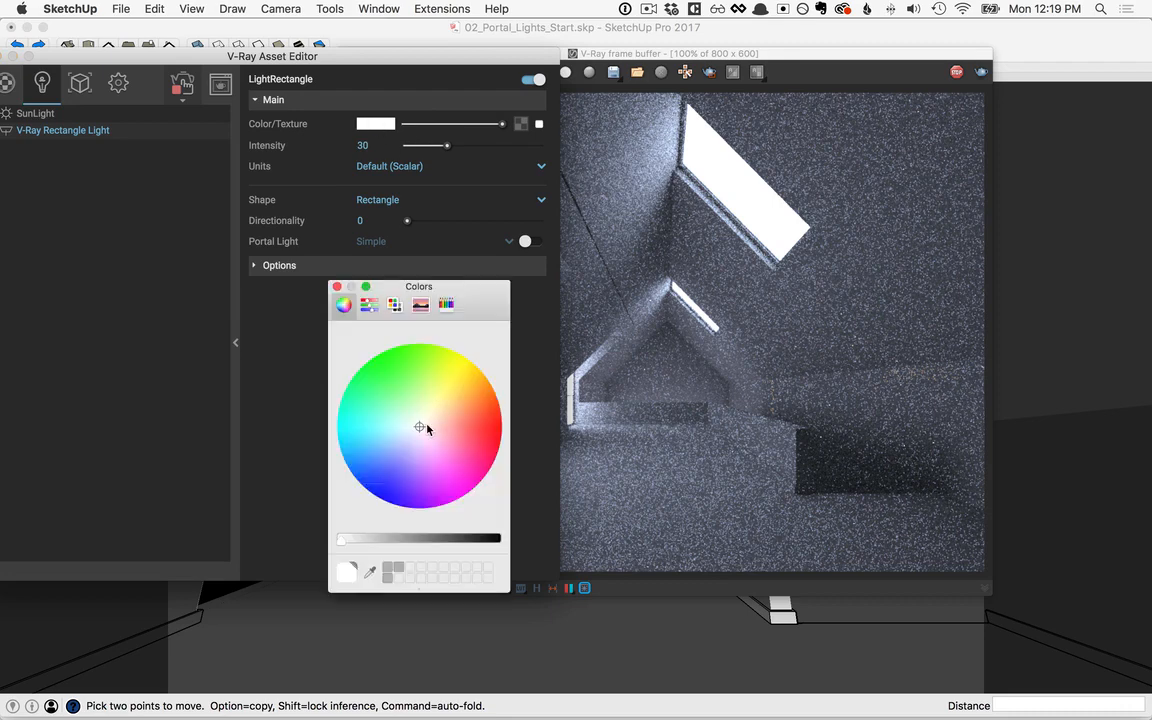
click(476, 467)
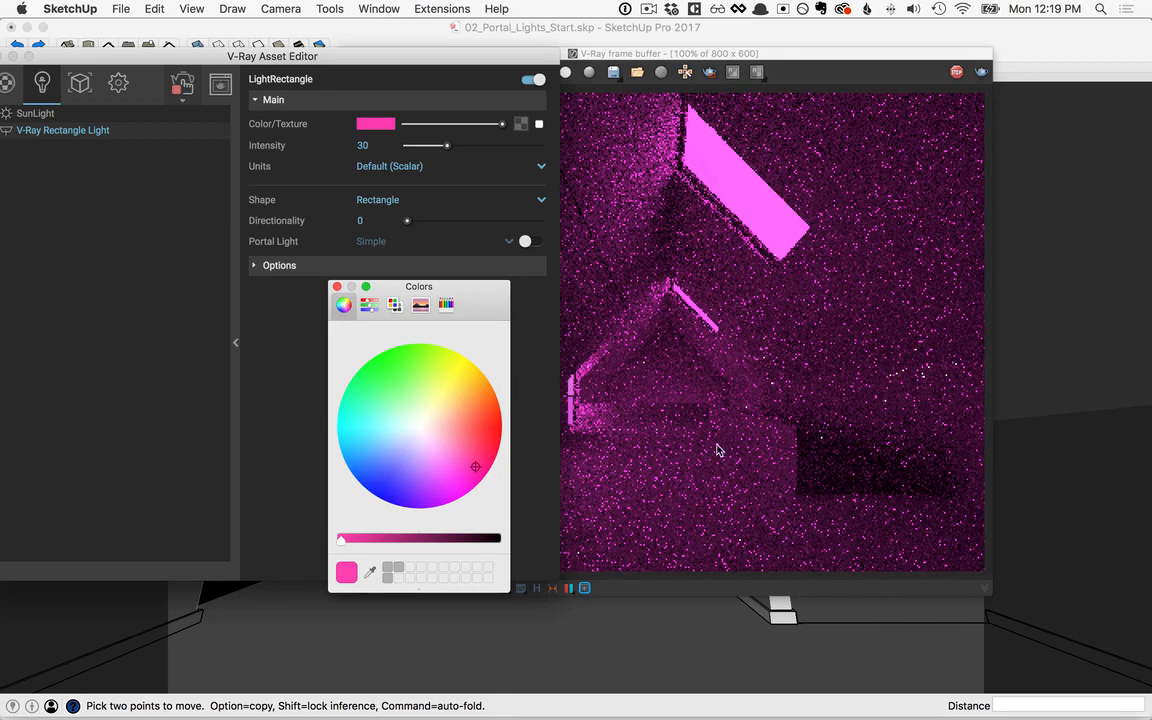
click(337, 287)
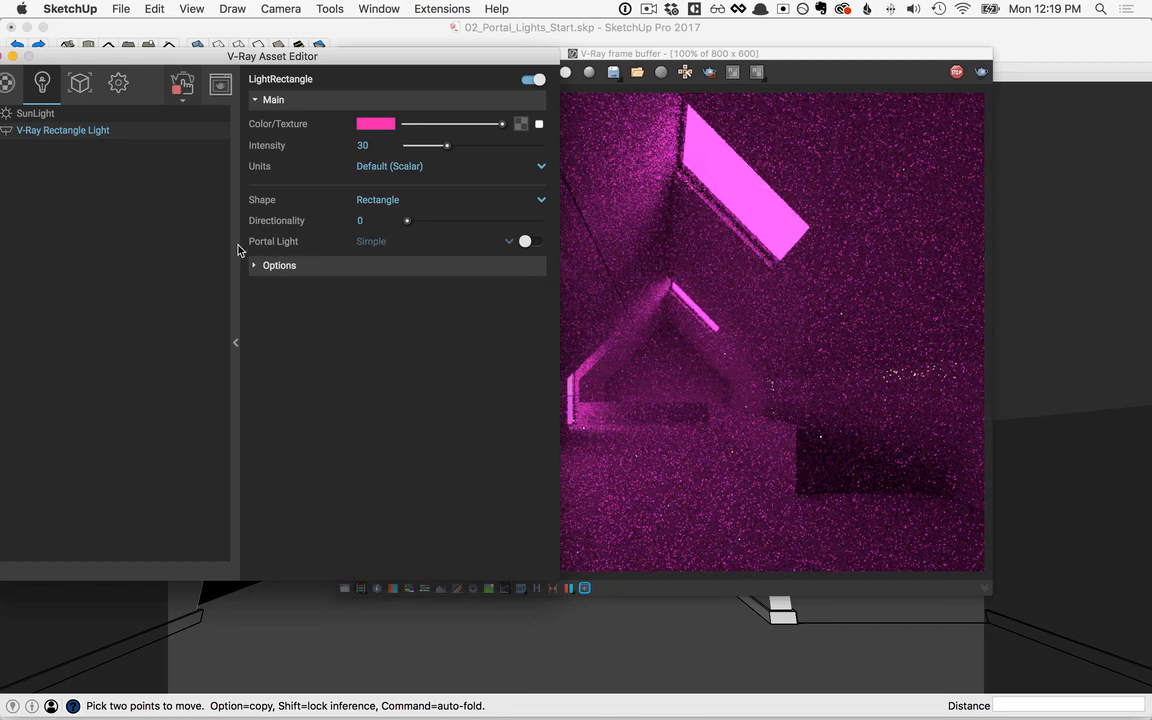
Step: Turn the V-Ray Rectangle Light into a portal light in Simple mode
click(526, 242)
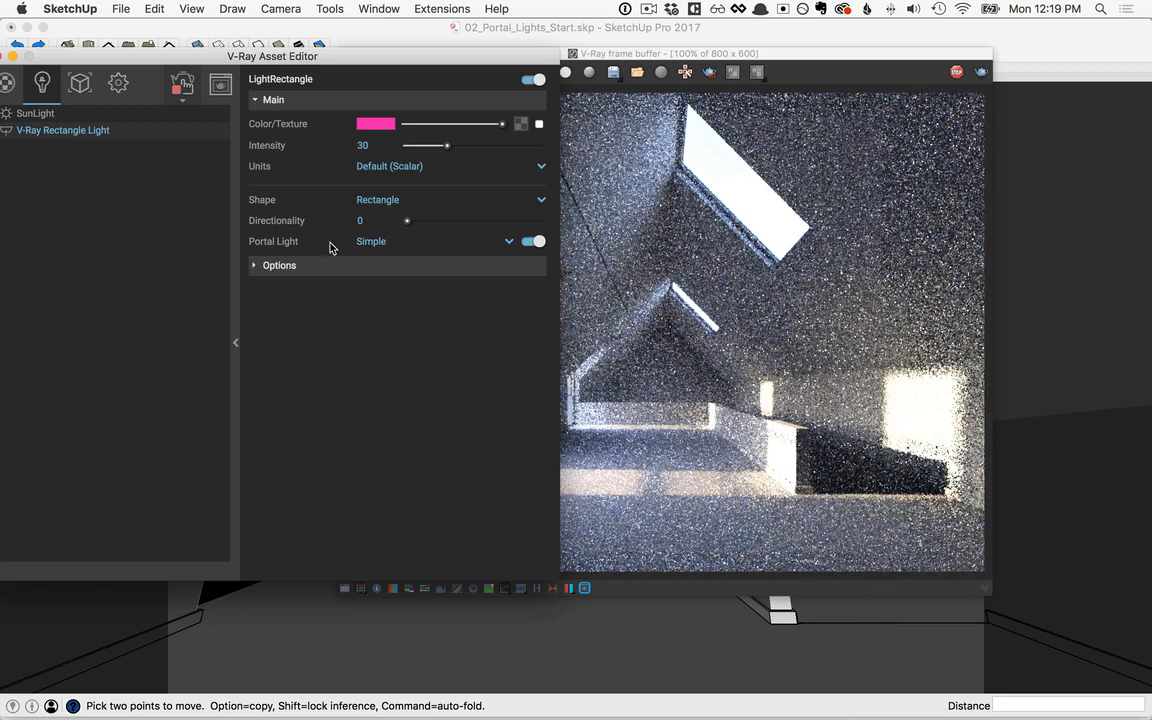
click(509, 242)
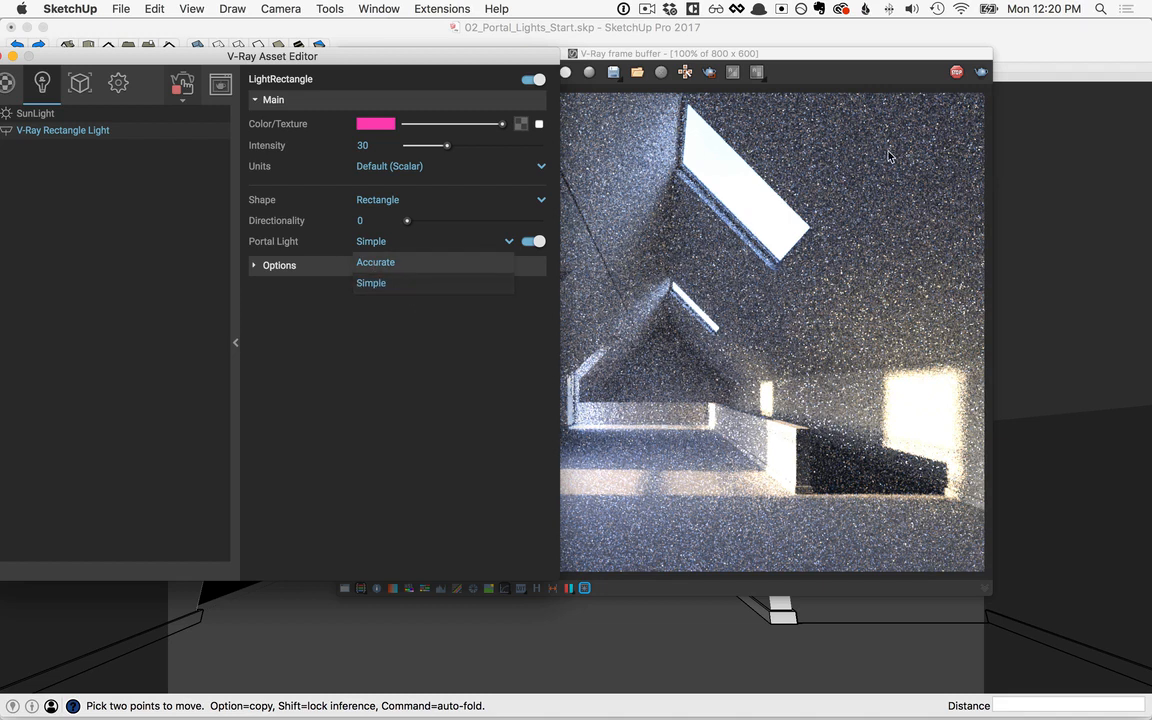
click(370, 286)
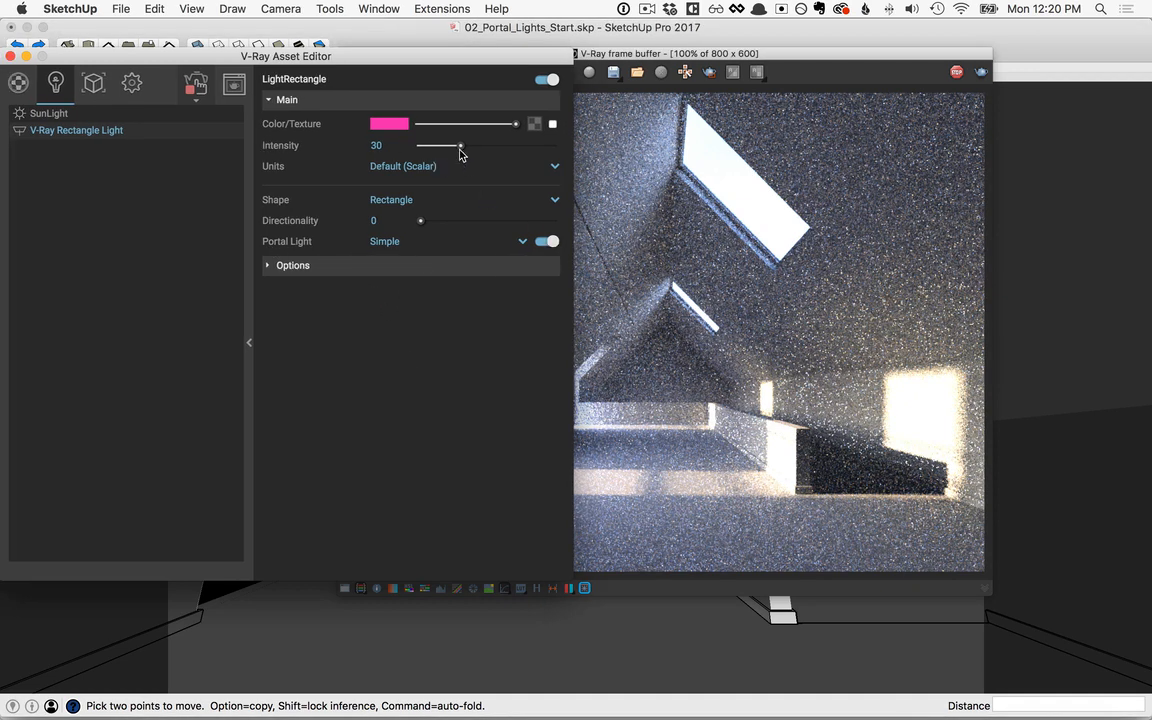
Step: Set the portal rectangle light's intensity to 32.6 and change its colour to bright green
drag(460, 150, 464, 147)
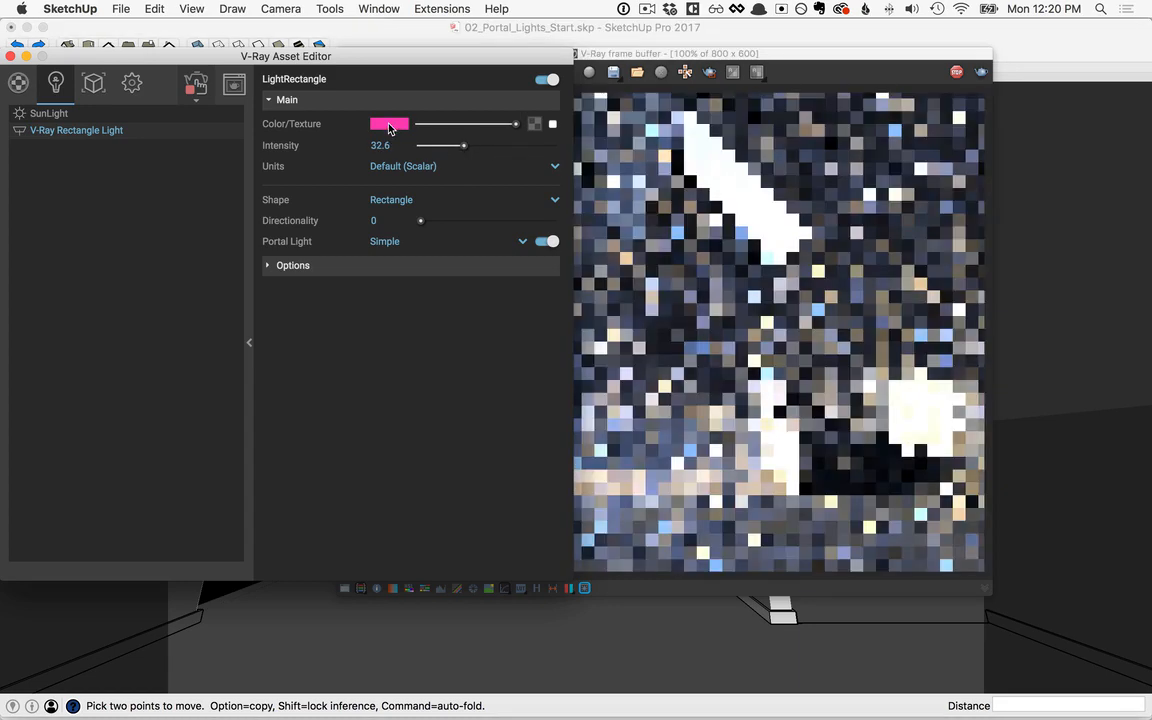
click(389, 125)
click(402, 346)
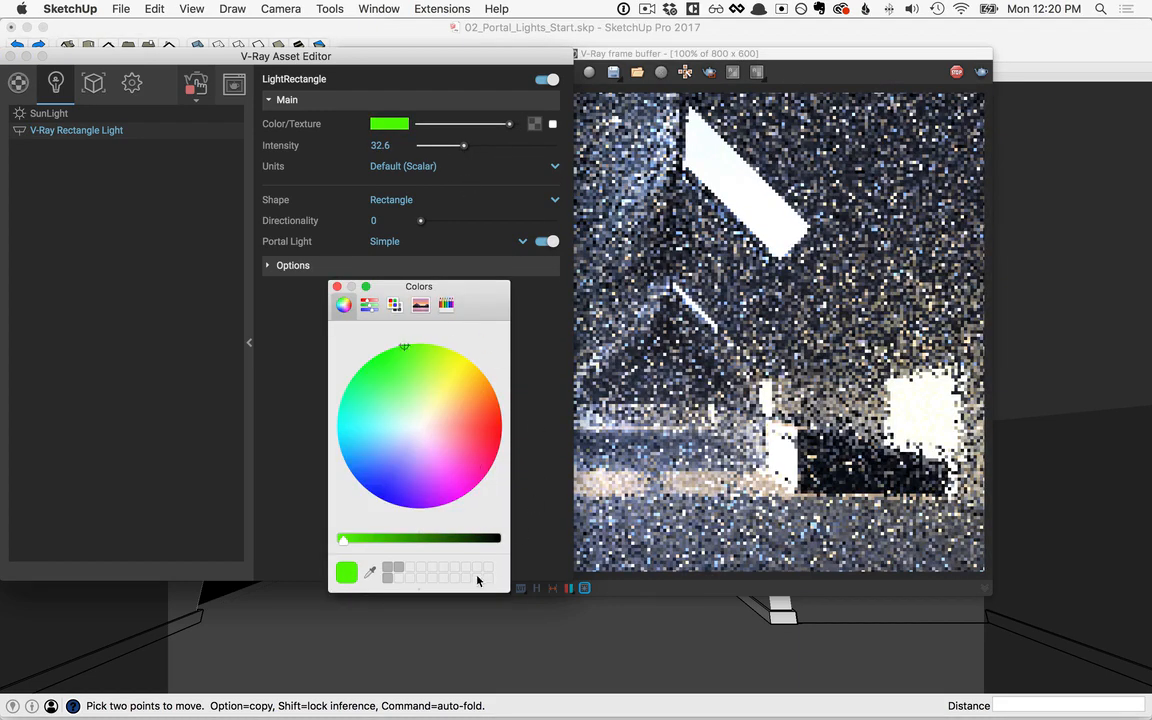
click(337, 288)
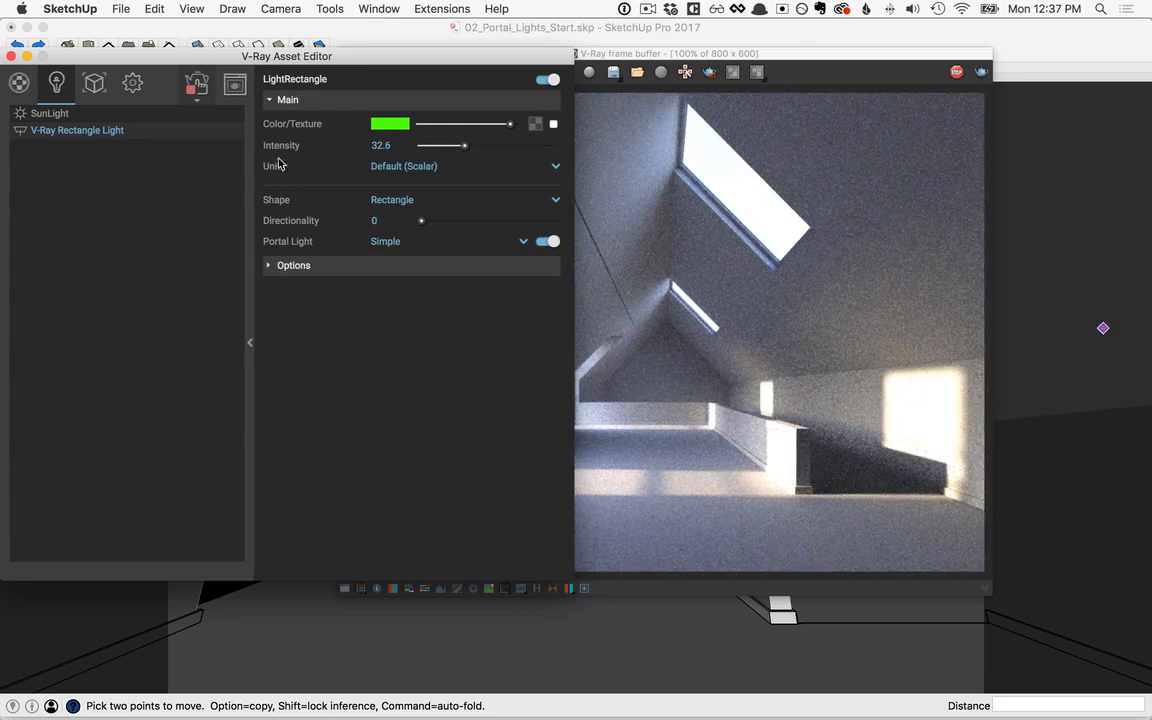
Step: Stop the interactive render and set the frame buffer's render history directory to the Rendering folder inside Lesson_03_Revised
click(195, 92)
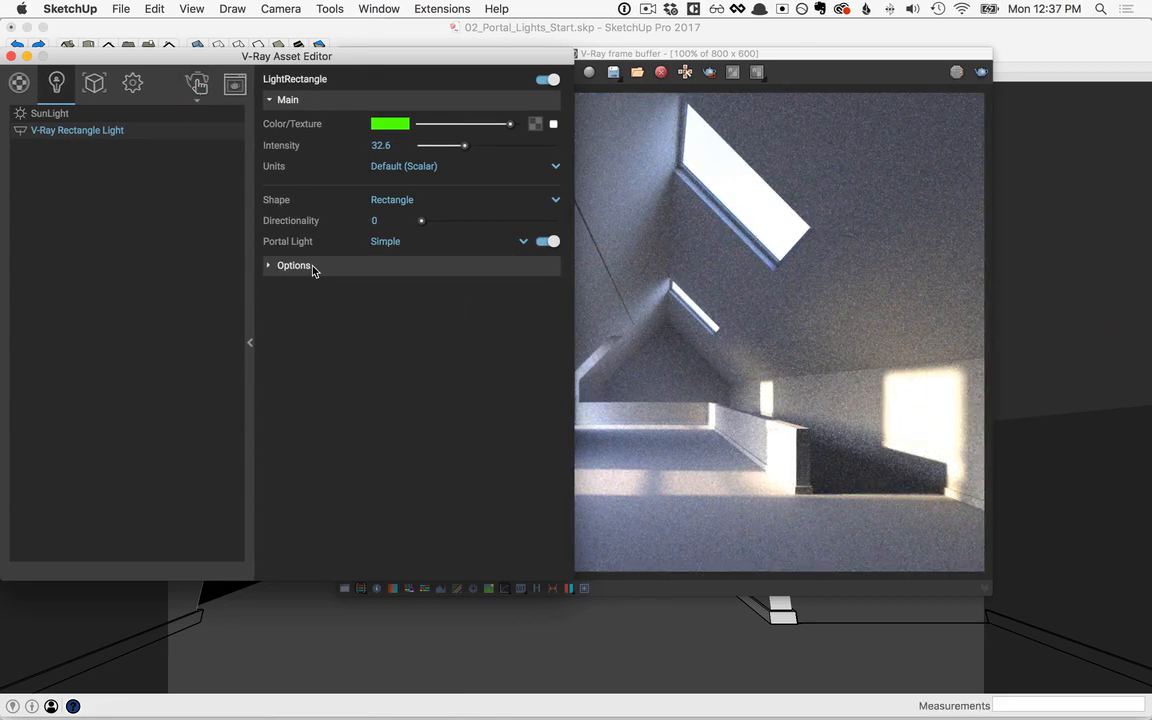
click(686, 59)
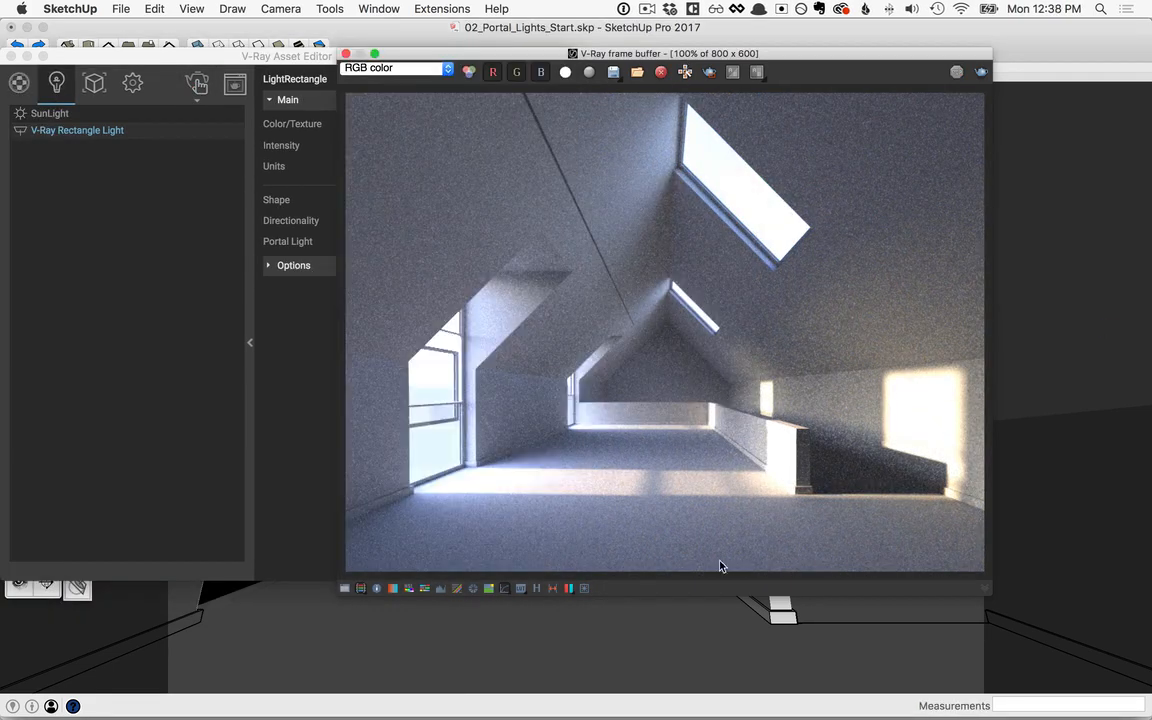
click(537, 588)
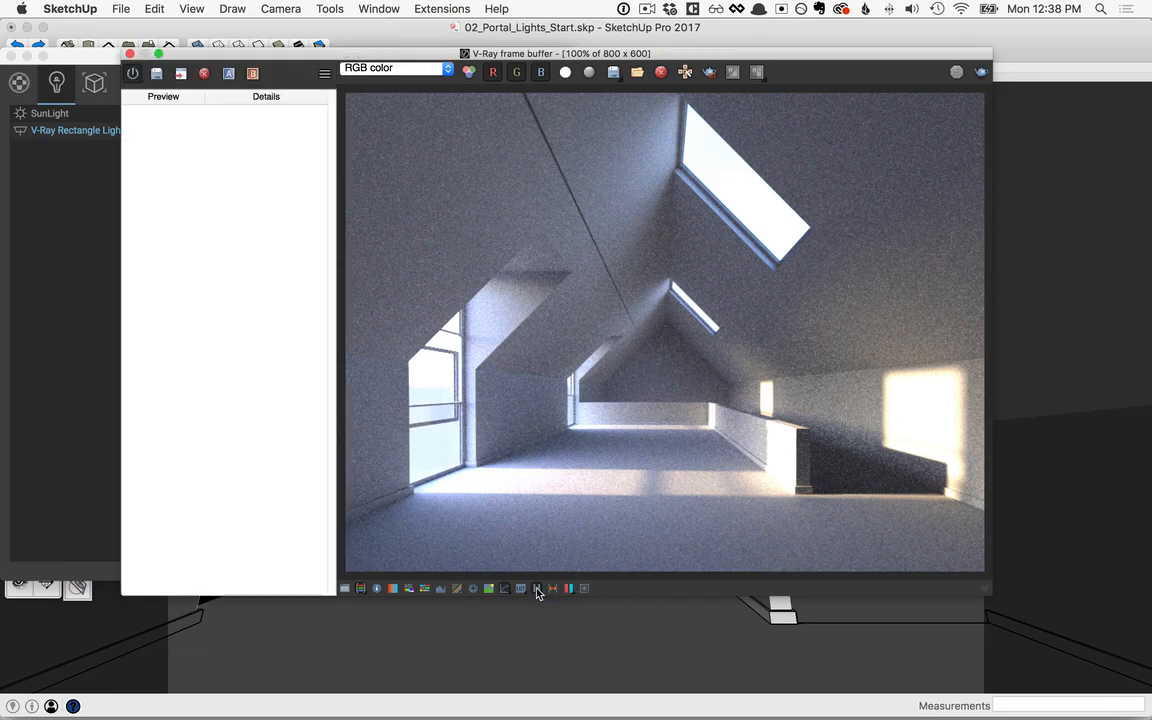
click(327, 77)
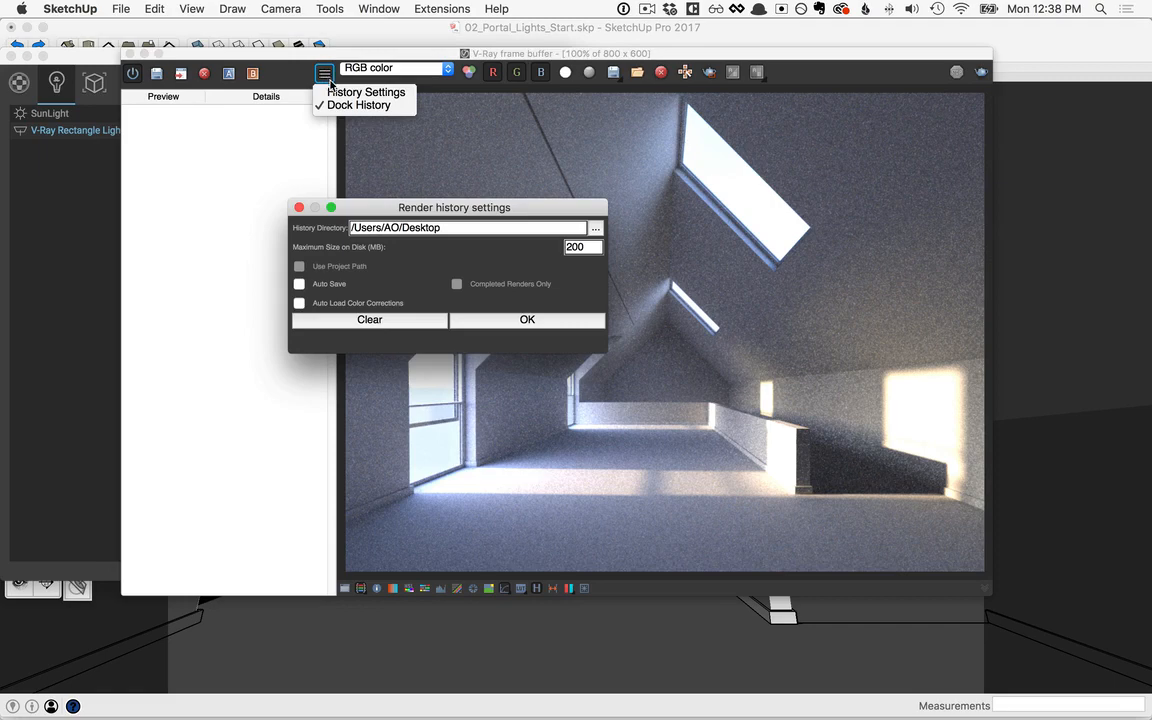
click(595, 228)
click(723, 329)
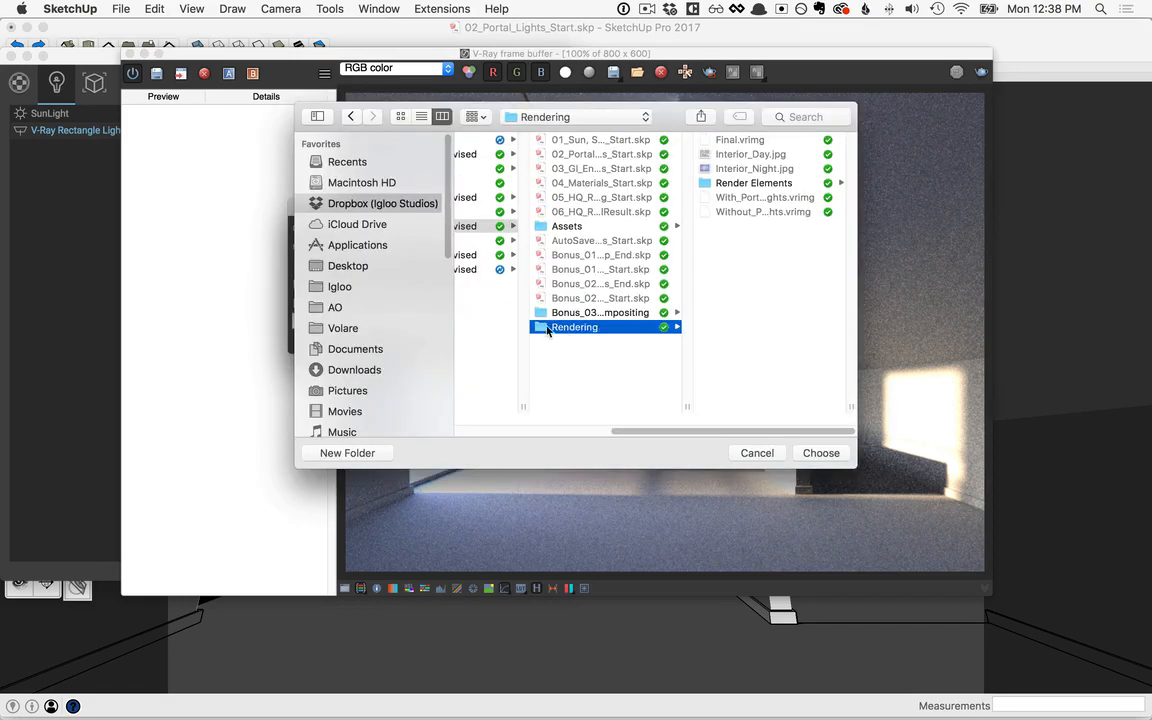
click(821, 453)
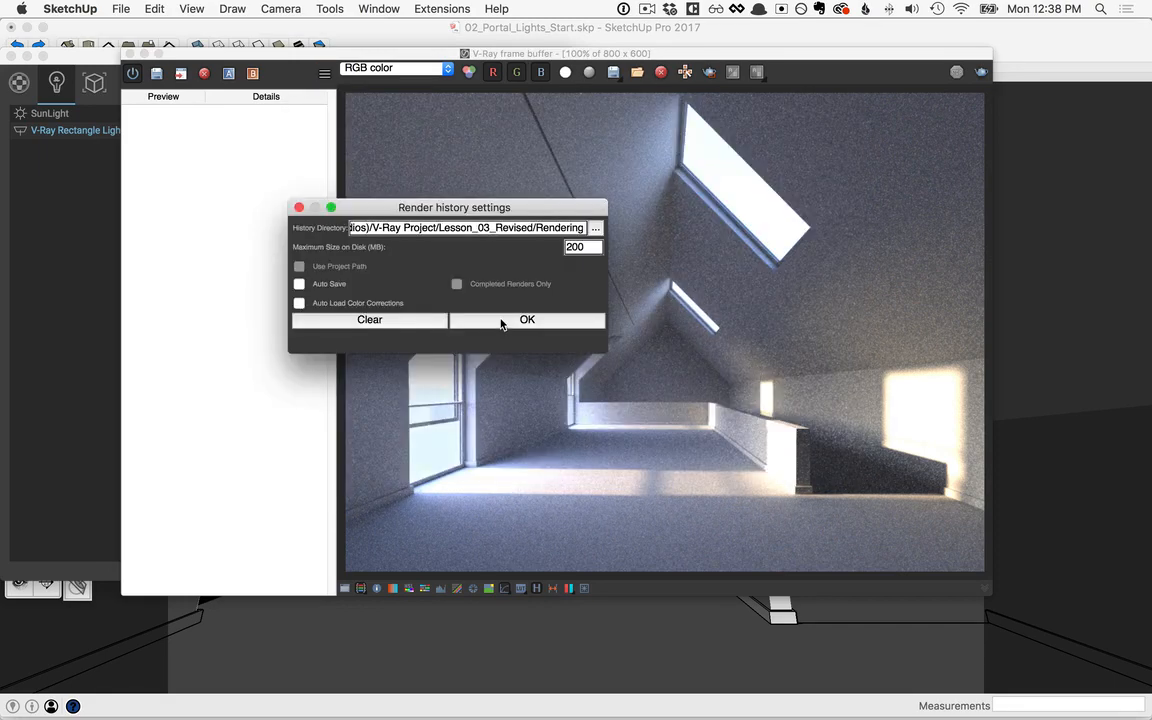
click(515, 320)
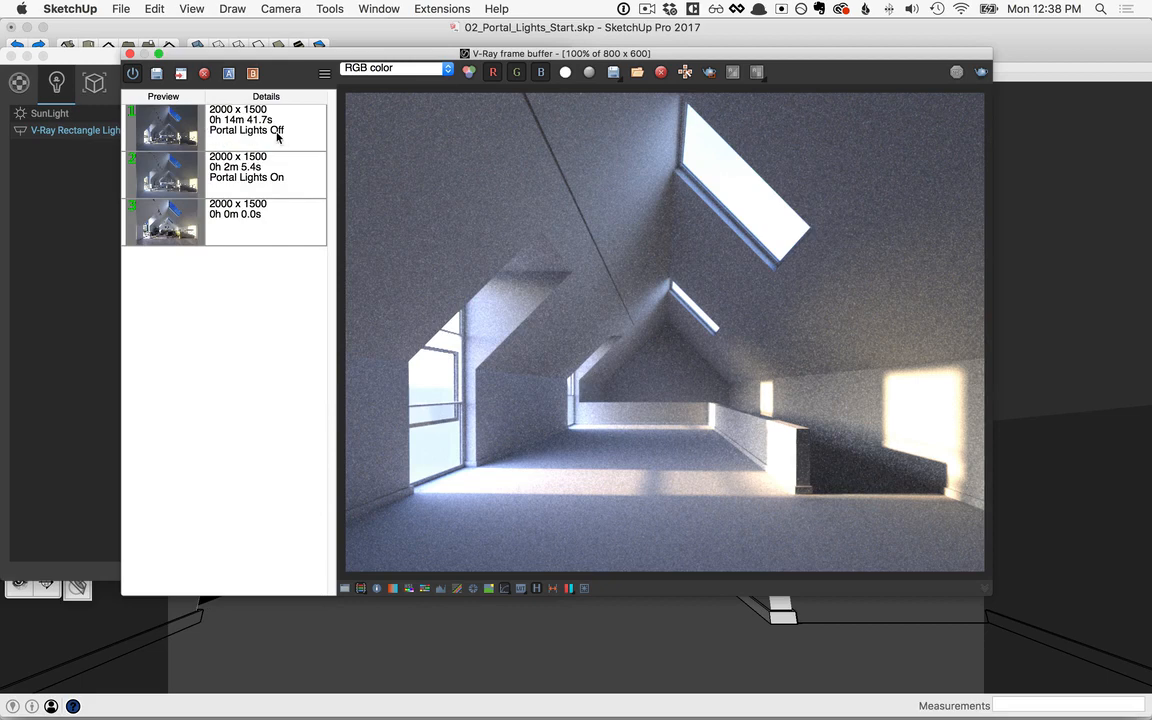
Step: Compare the saved 2000 x 1500 history renders labelled Portal Lights Off and Portal Lights On
click(174, 137)
double_click(174, 137)
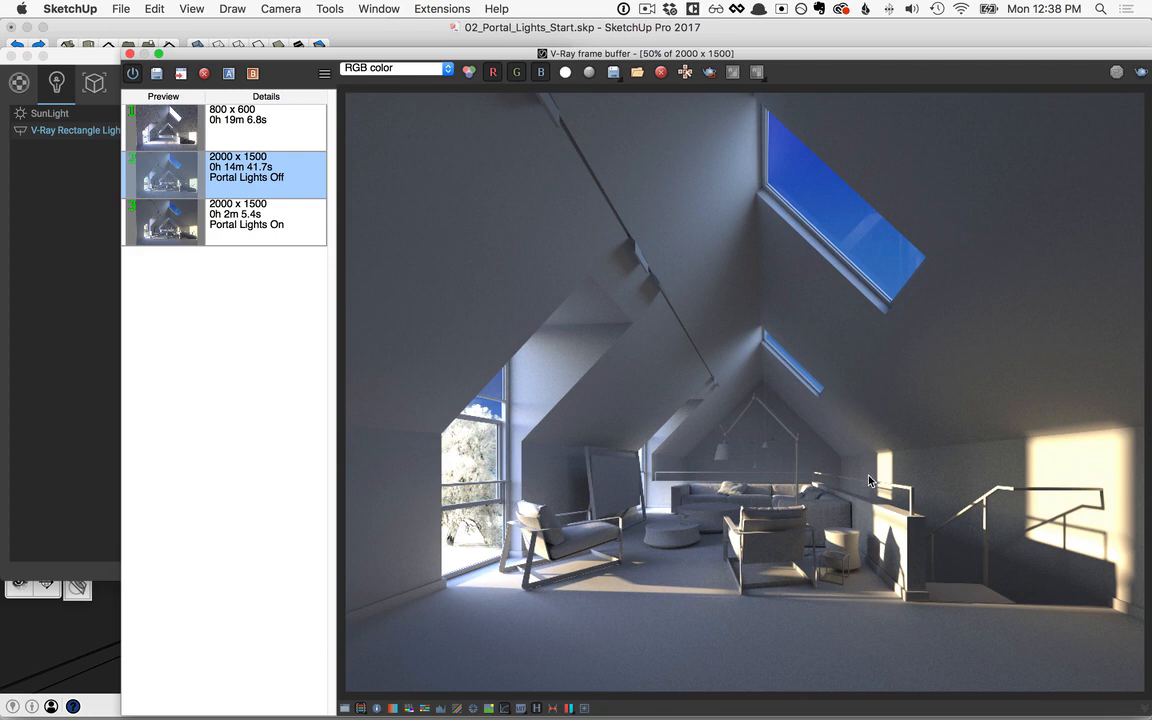
double_click(251, 226)
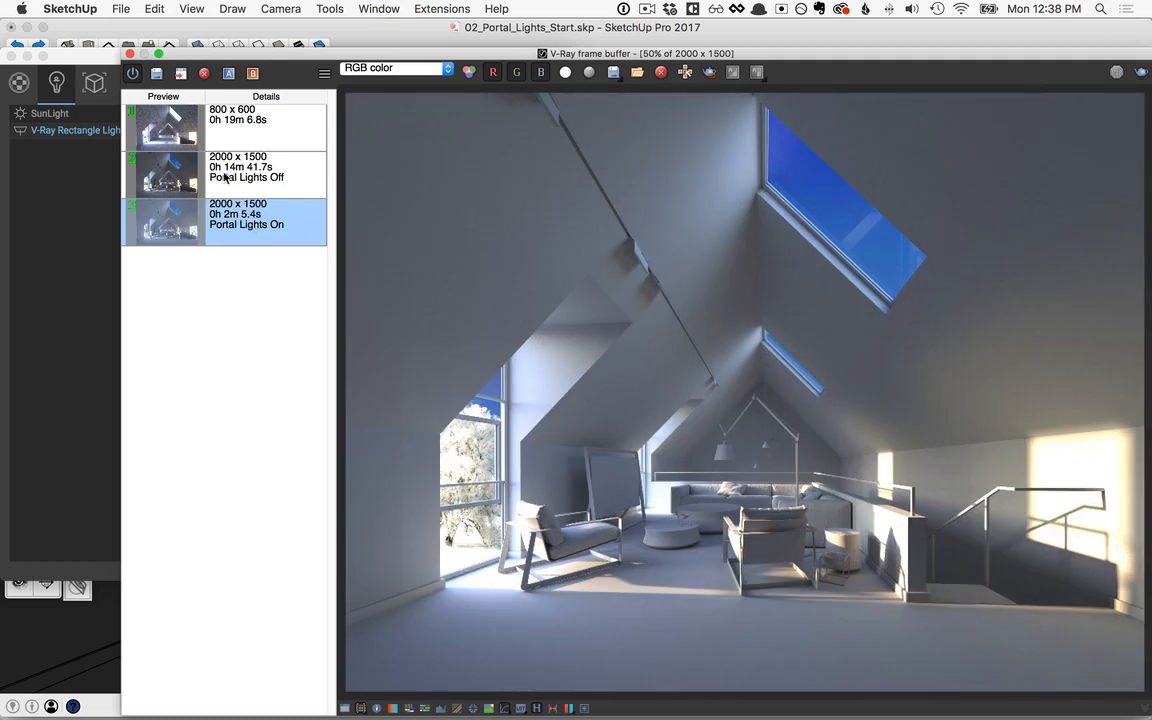
key(Up)
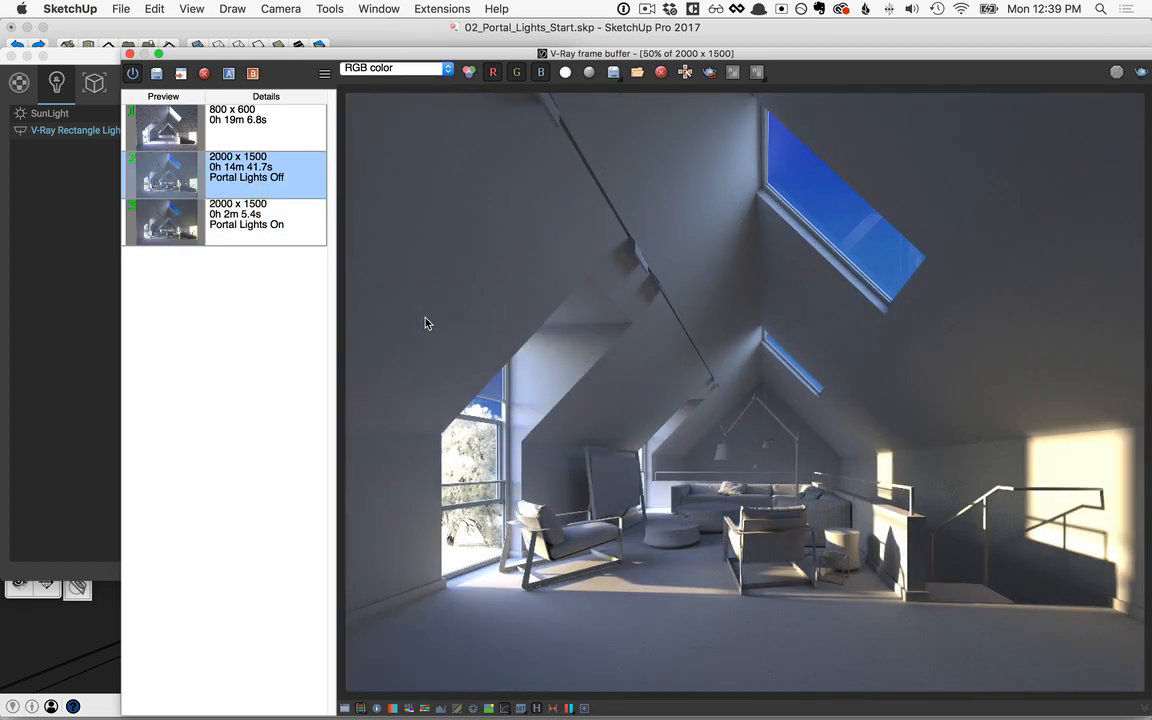
key(Down)
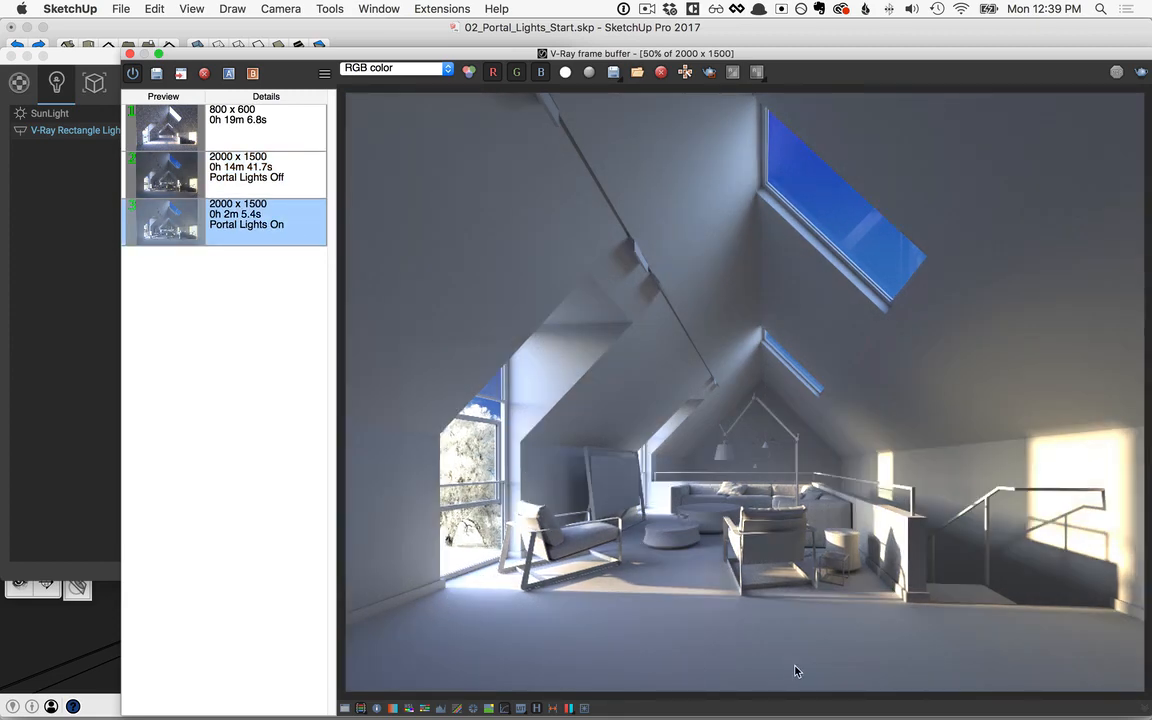
Step: Clear the render history, frame buffer and progress window out of the way, and collapse the rectangle light's parameters
click(537, 708)
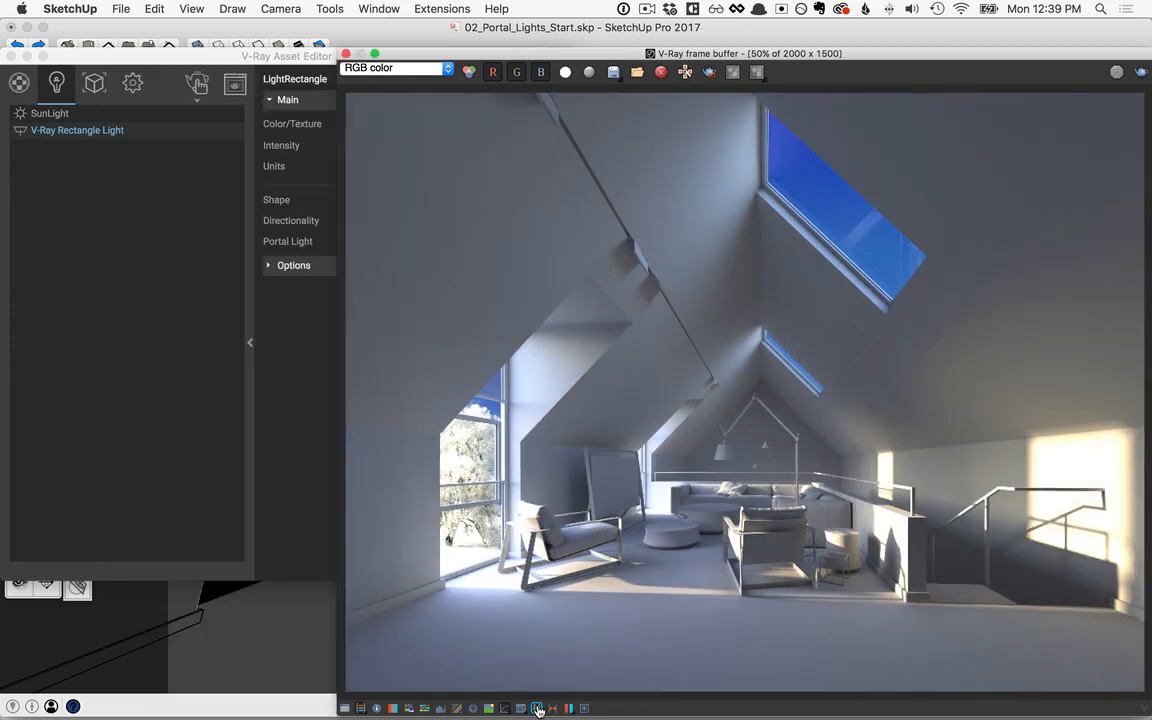
mouse_move(451, 55)
mouse_down()
mouse_move(699, 130)
mouse_move(1151, 208)
mouse_up()
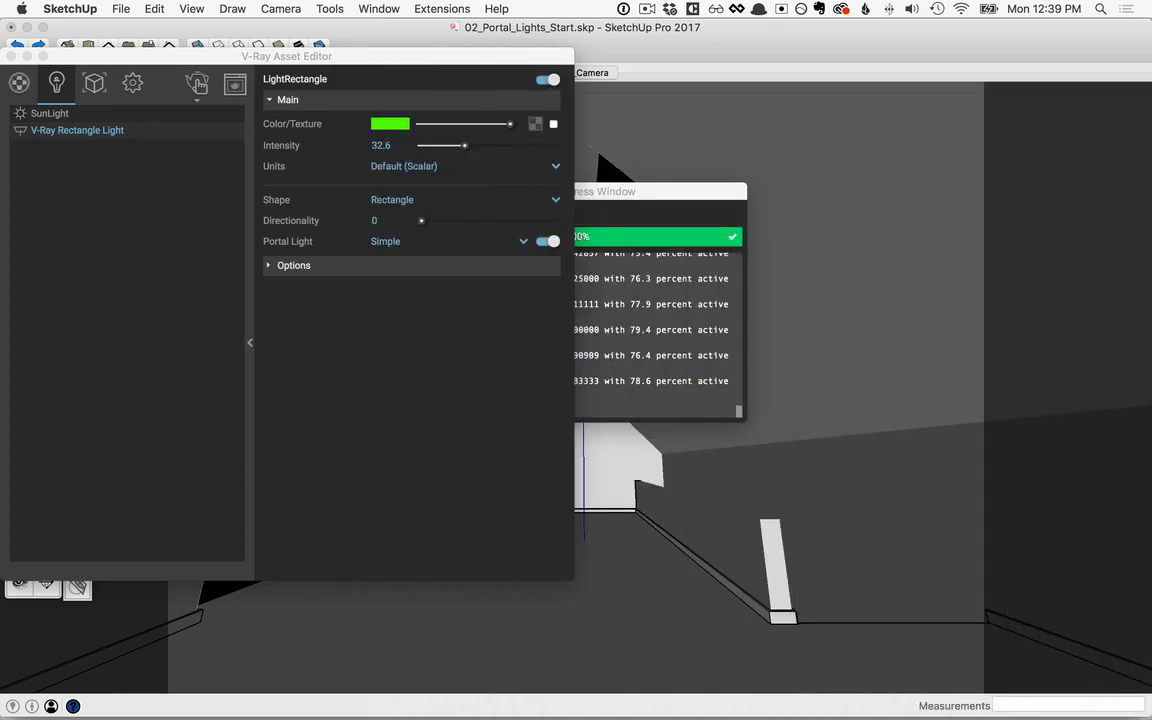
click(250, 342)
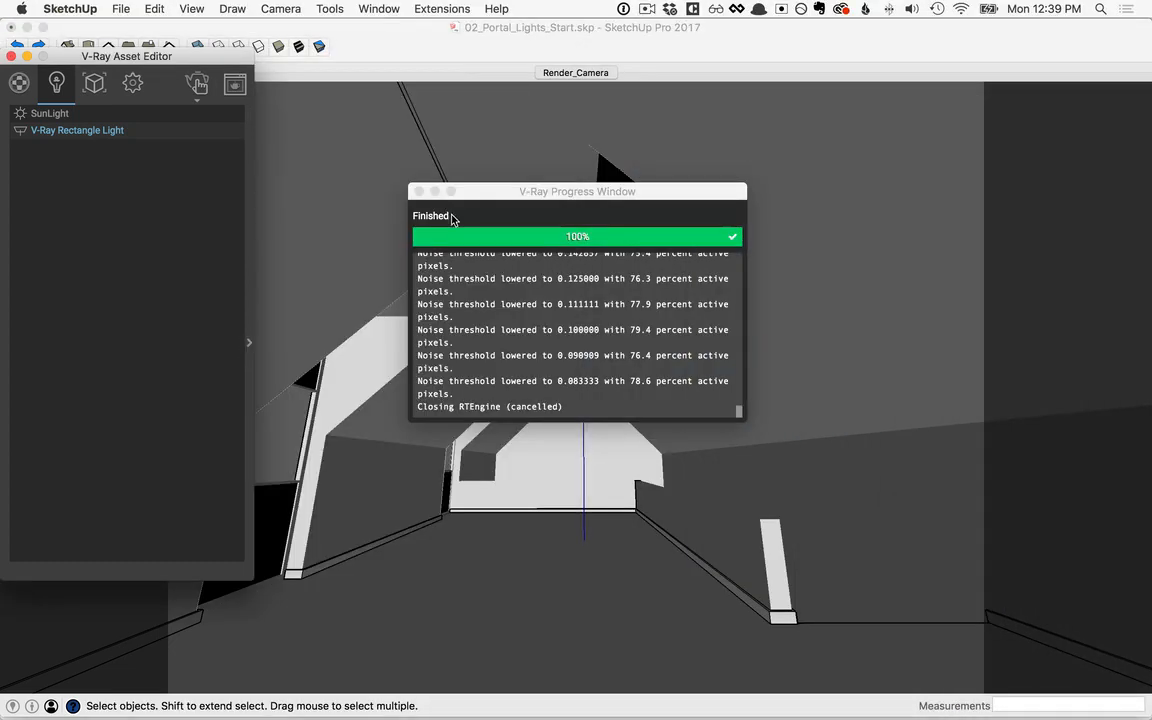
click(419, 191)
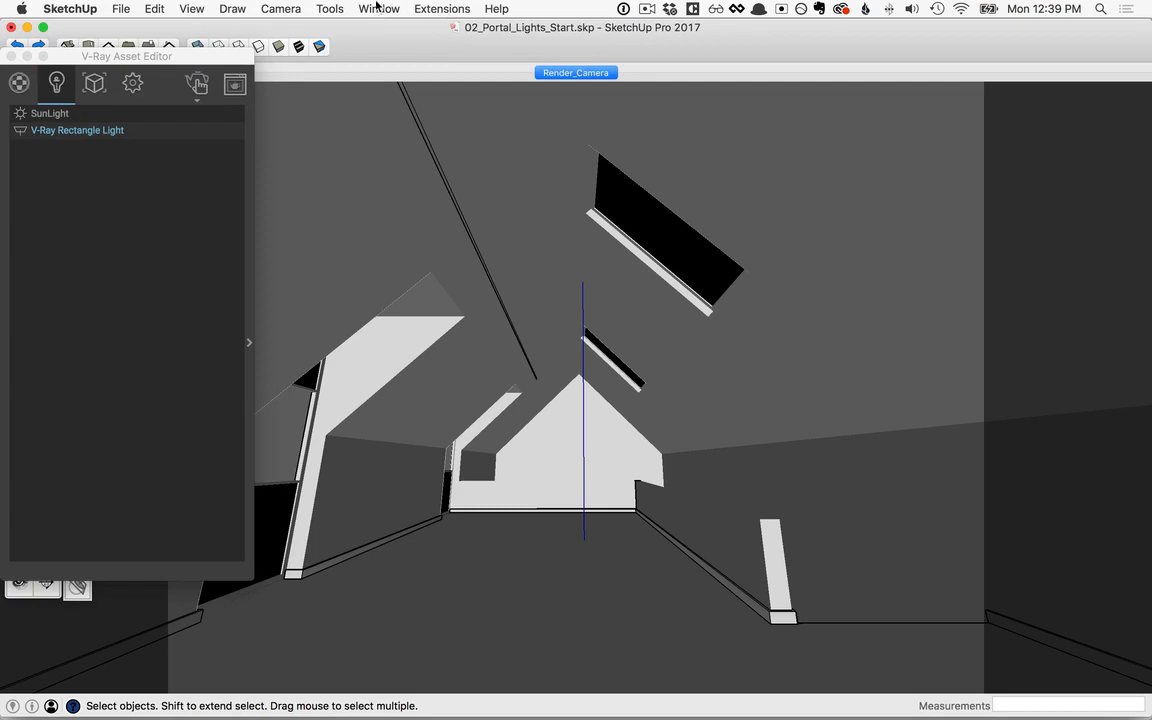
Step: Make the Environment layer visible and view the whole house with its background image planes from outside
click(378, 8)
click(440, 164)
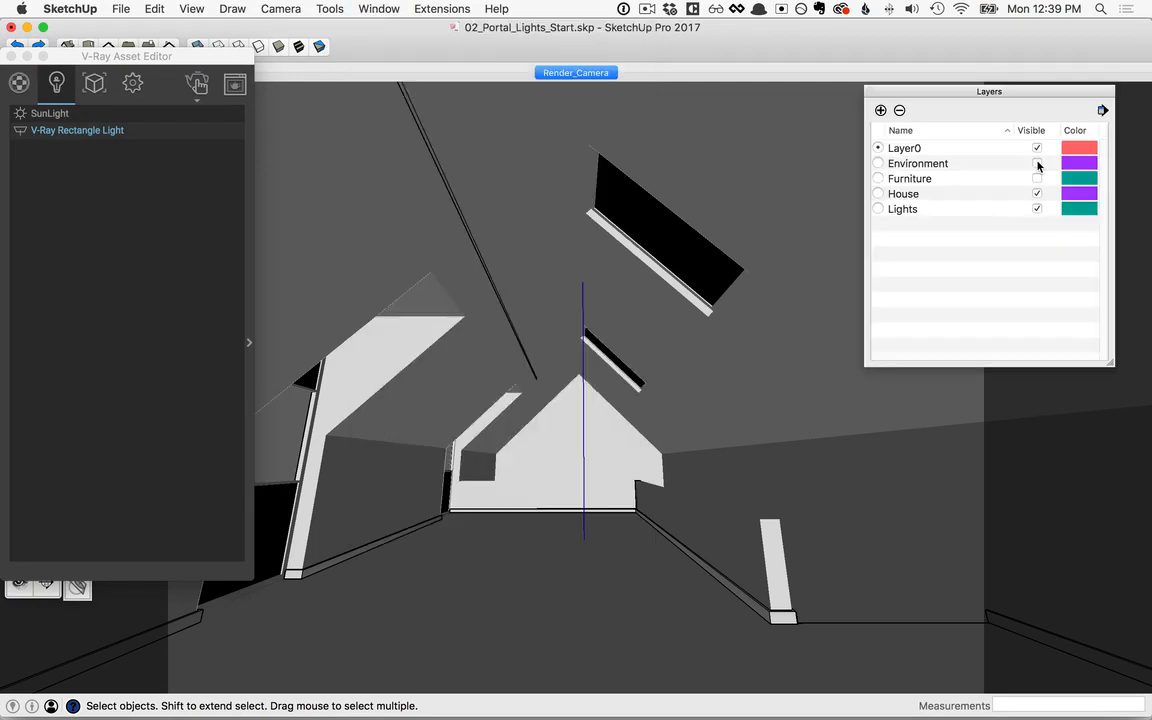
click(1037, 166)
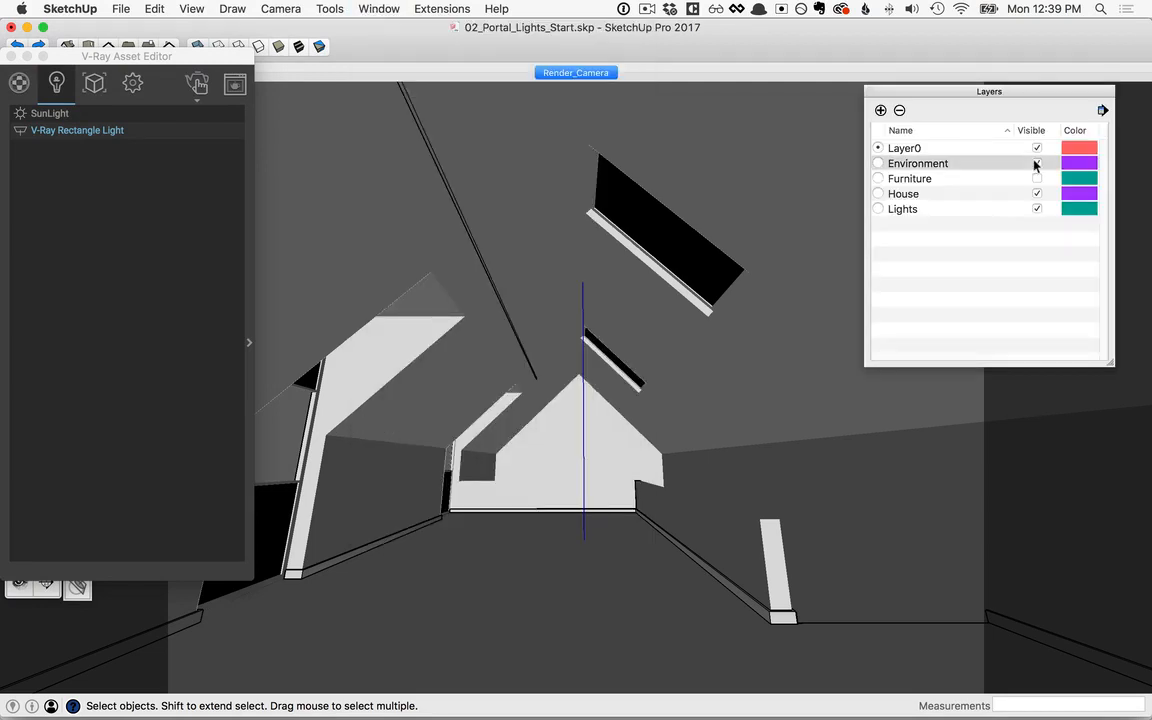
drag(218, 56, 256, 59)
click(18, 476)
click(18, 525)
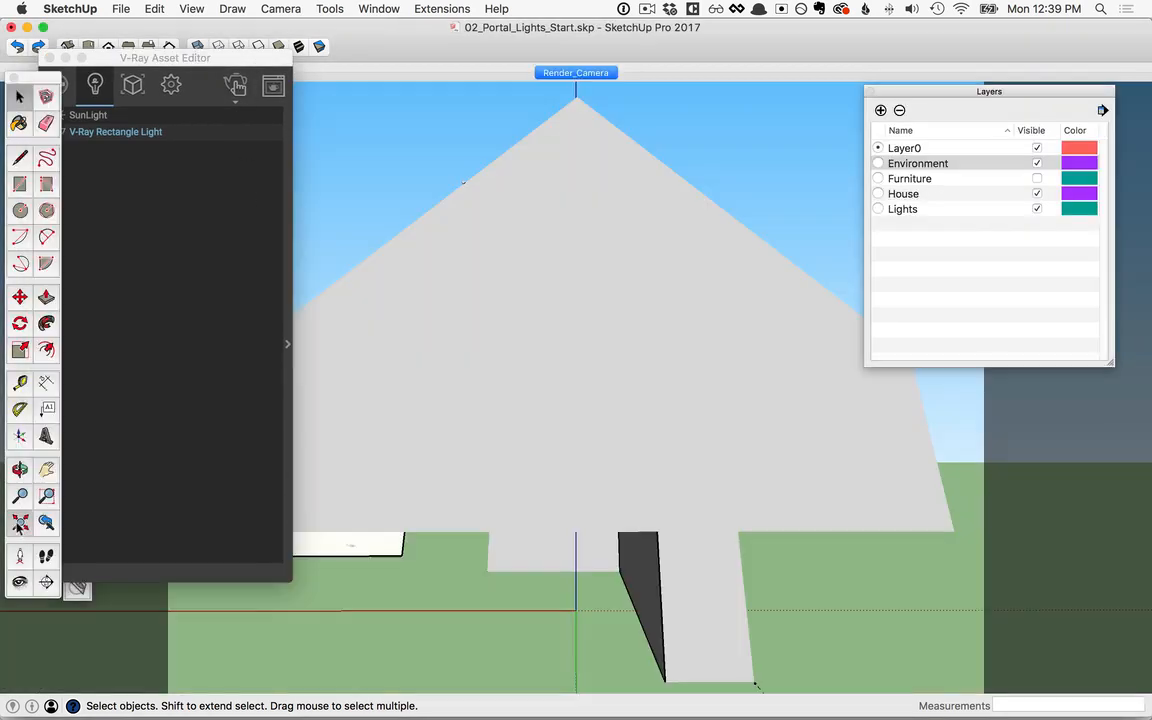
middle_drag(491, 446, 526, 504)
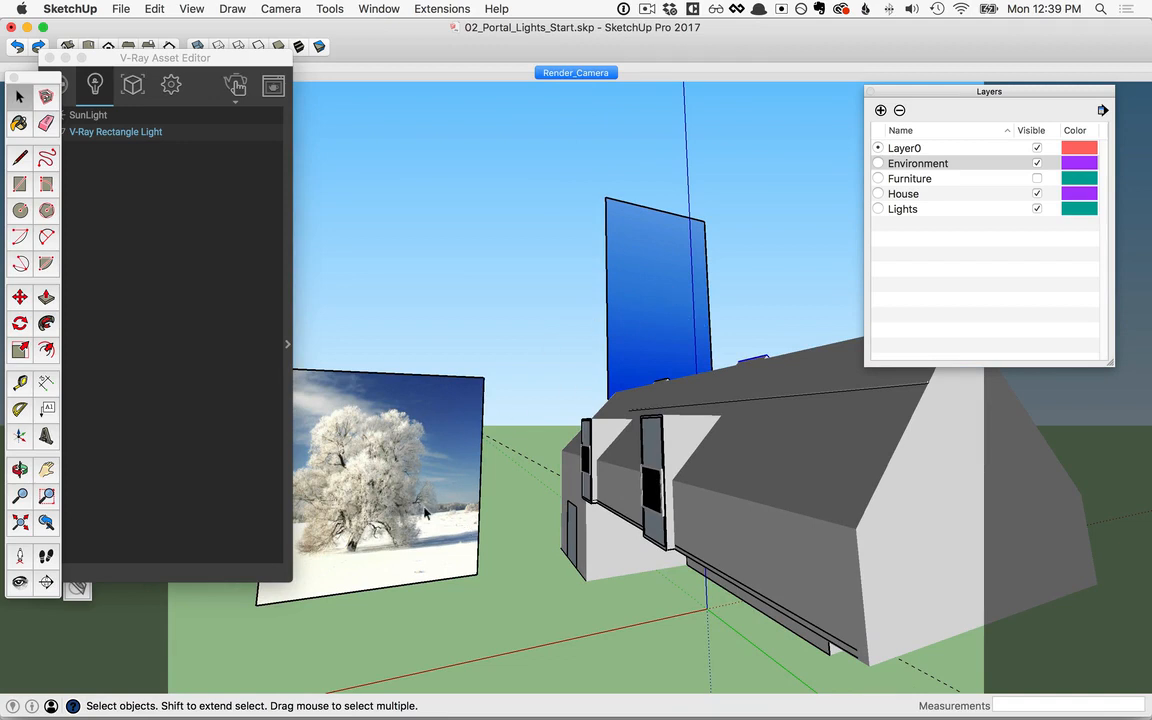
Step: Hide and show the Environment layer again to compare, and return to the Render_Camera scene
click(1037, 164)
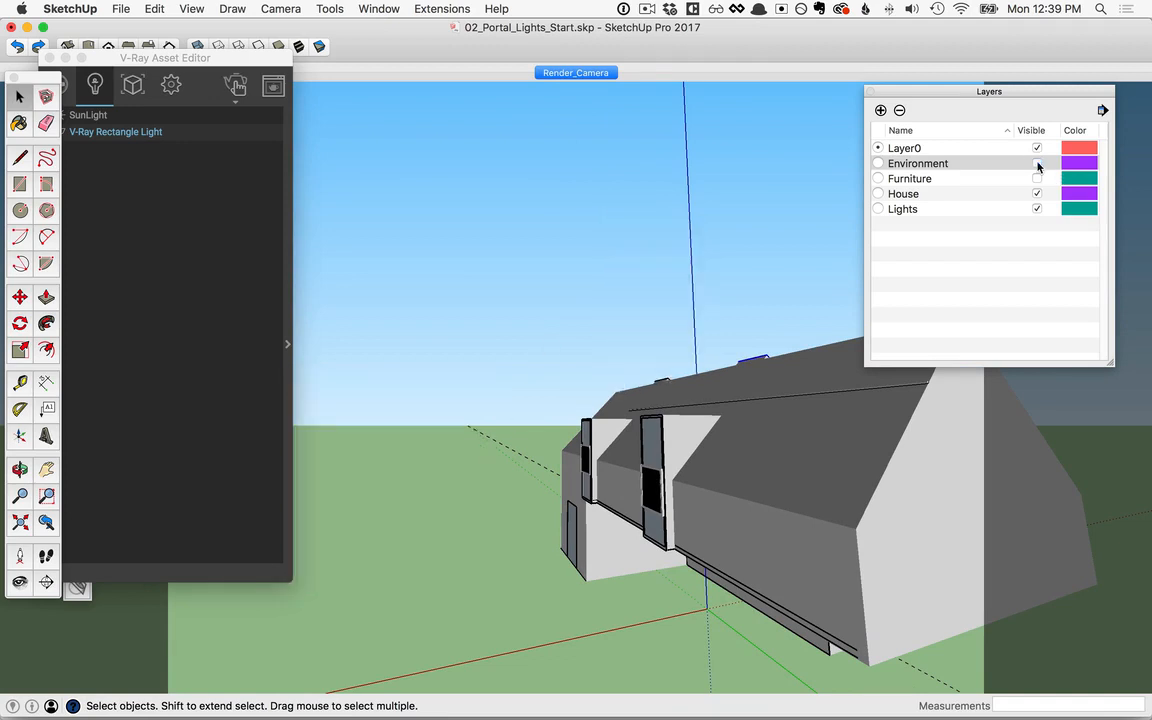
click(1037, 164)
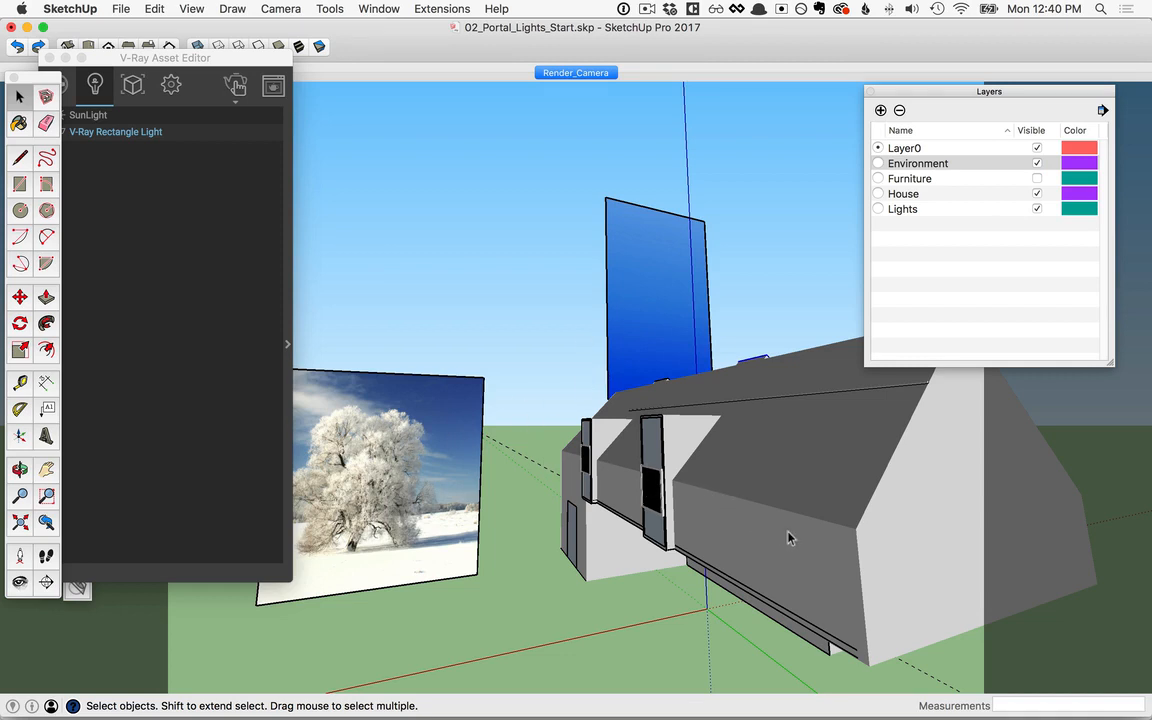
click(574, 73)
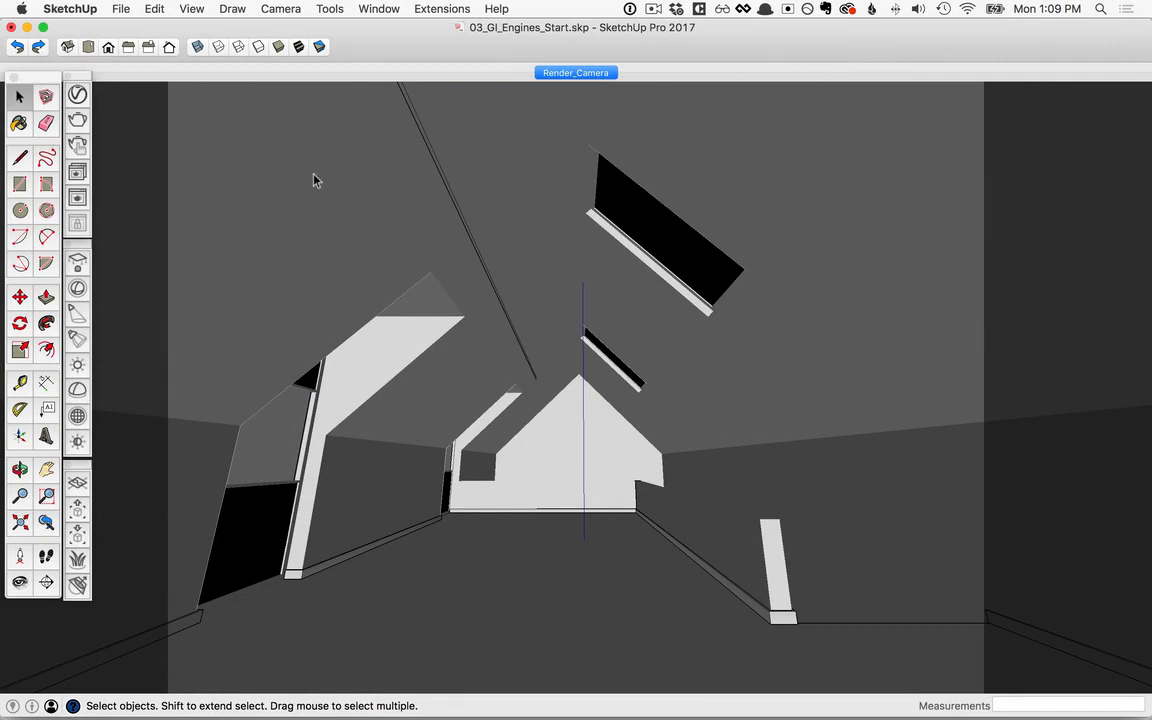
Step: Show the V-Ray render settings with the advanced Global Illumination parameters expanded
click(77, 94)
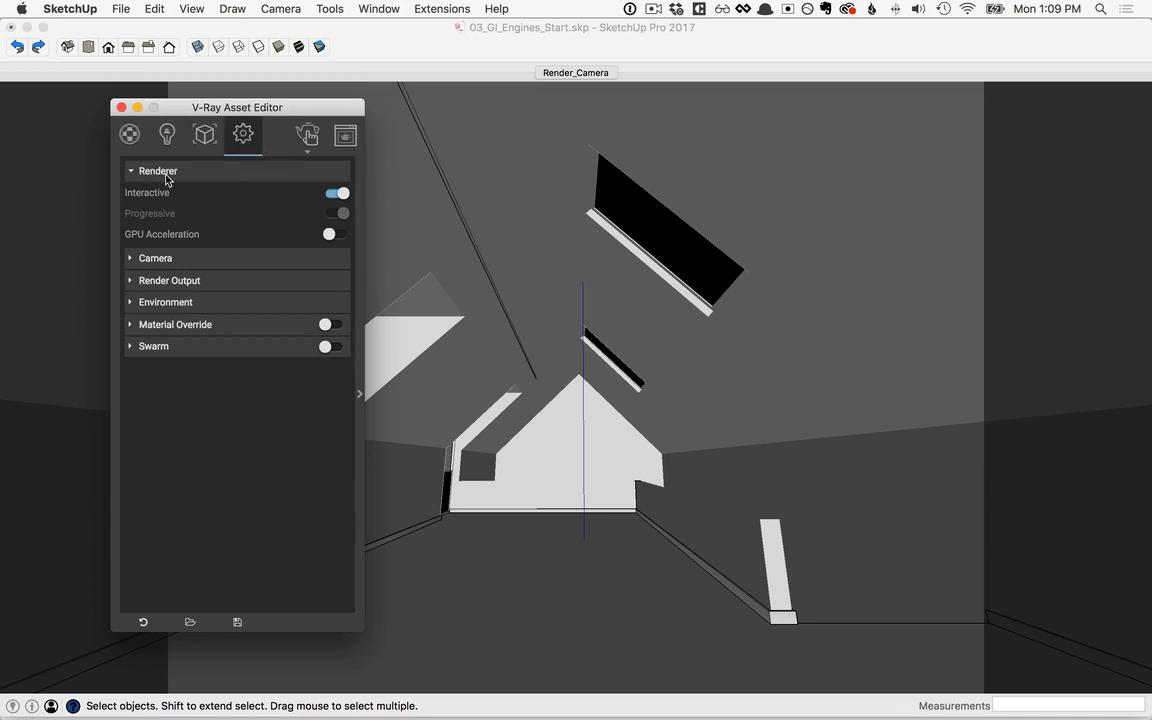
click(360, 396)
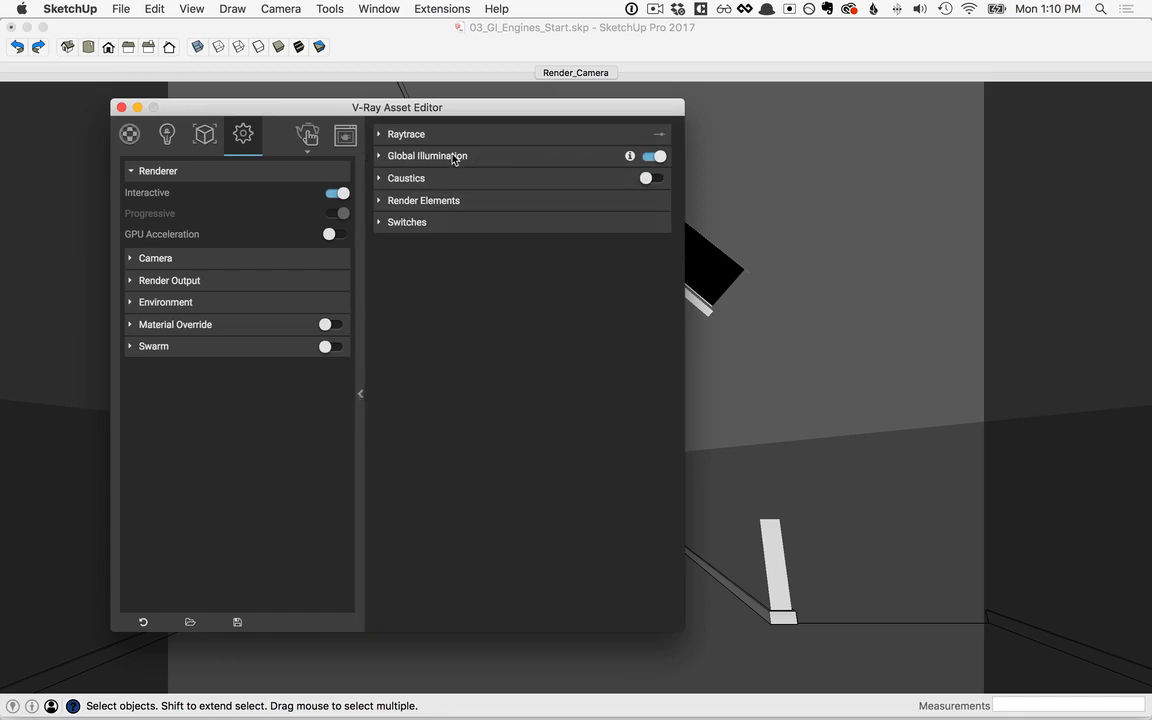
click(400, 157)
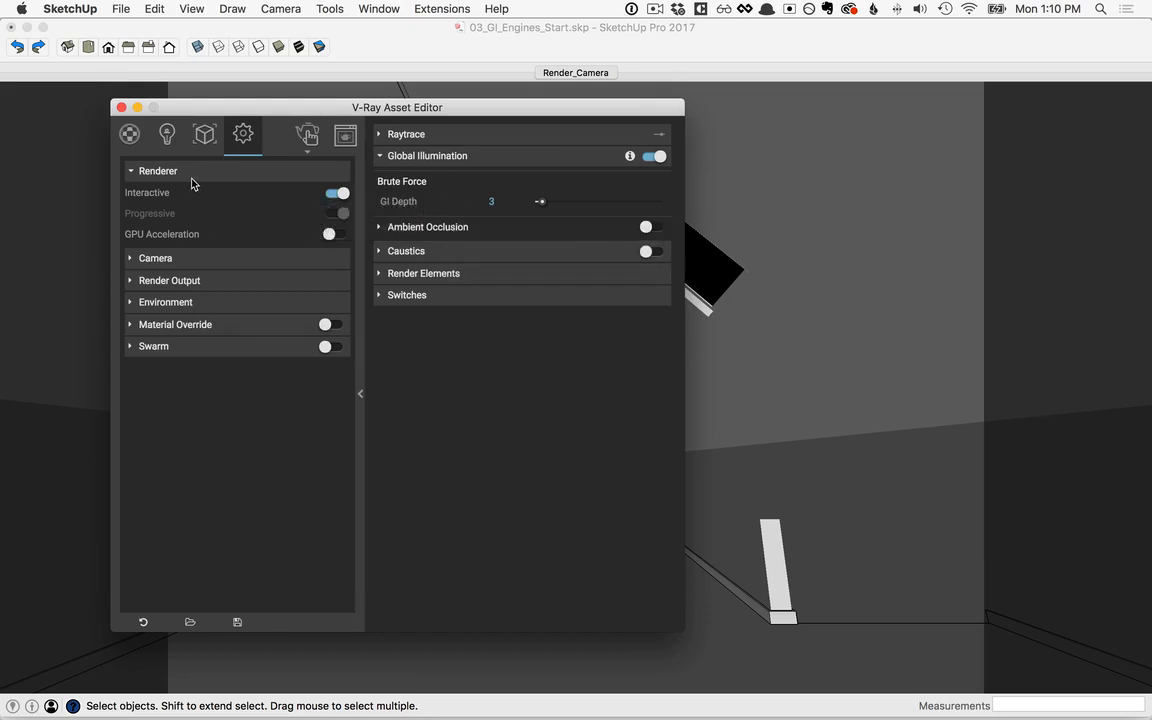
Step: Turn off interactive rendering and set the global illumination primary rays to Irradiance map
click(340, 193)
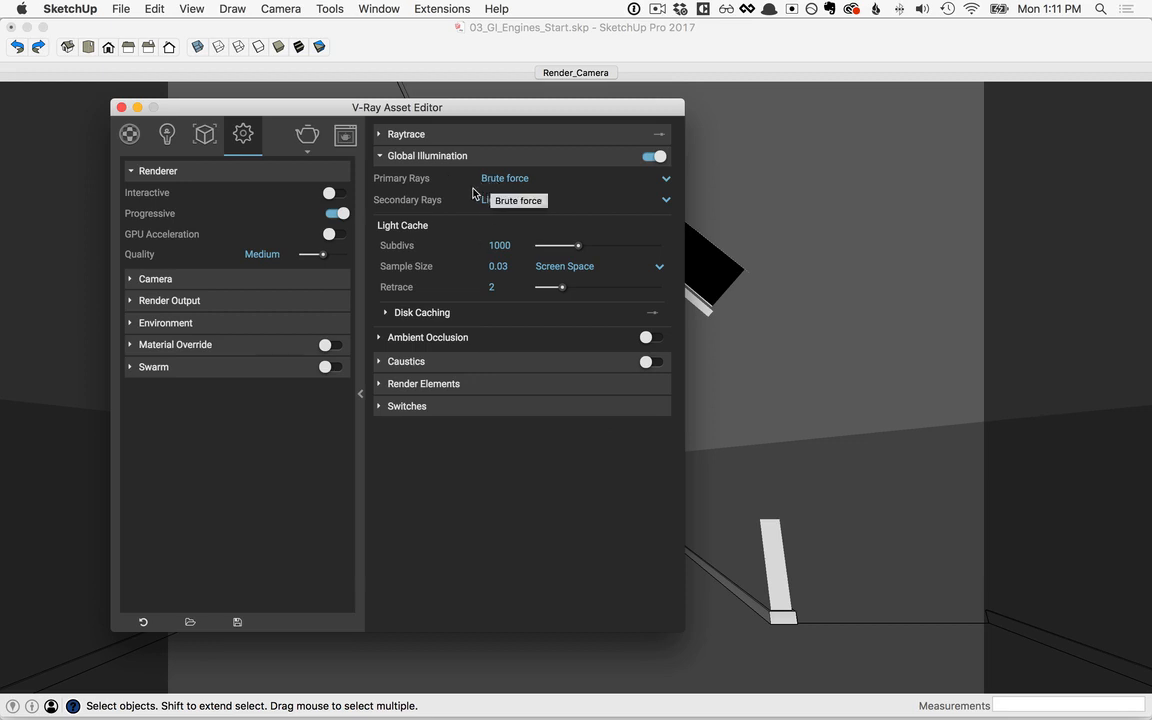
mouse_move(386, 184)
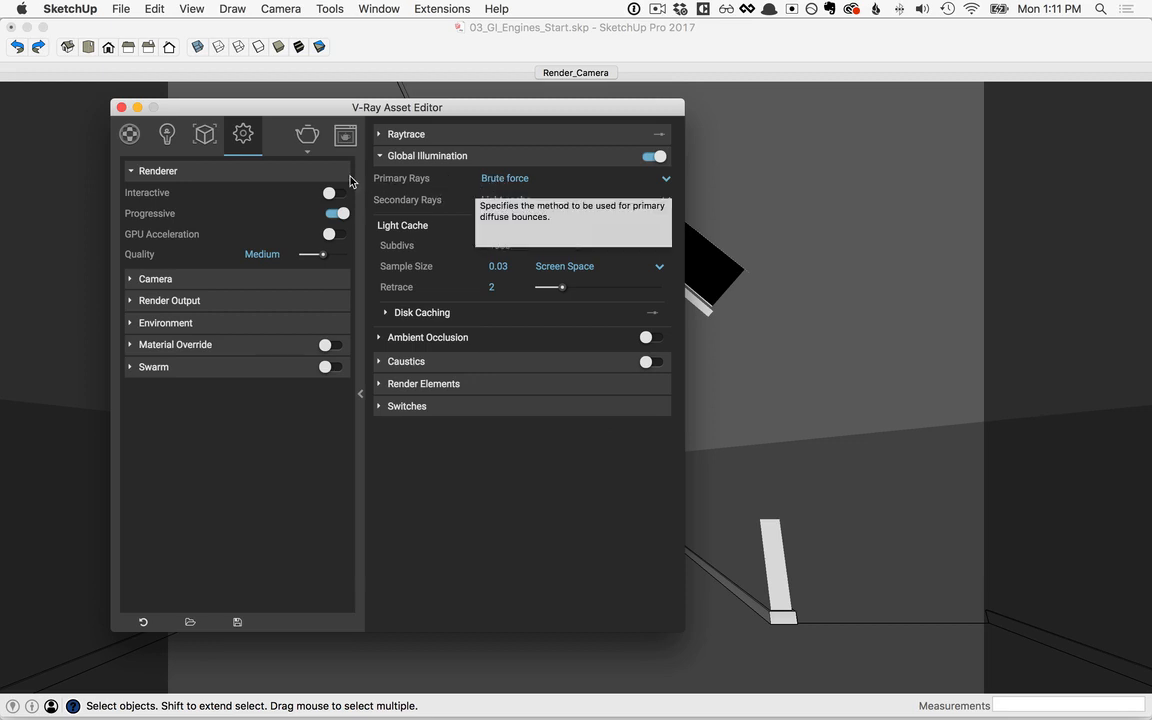
click(667, 180)
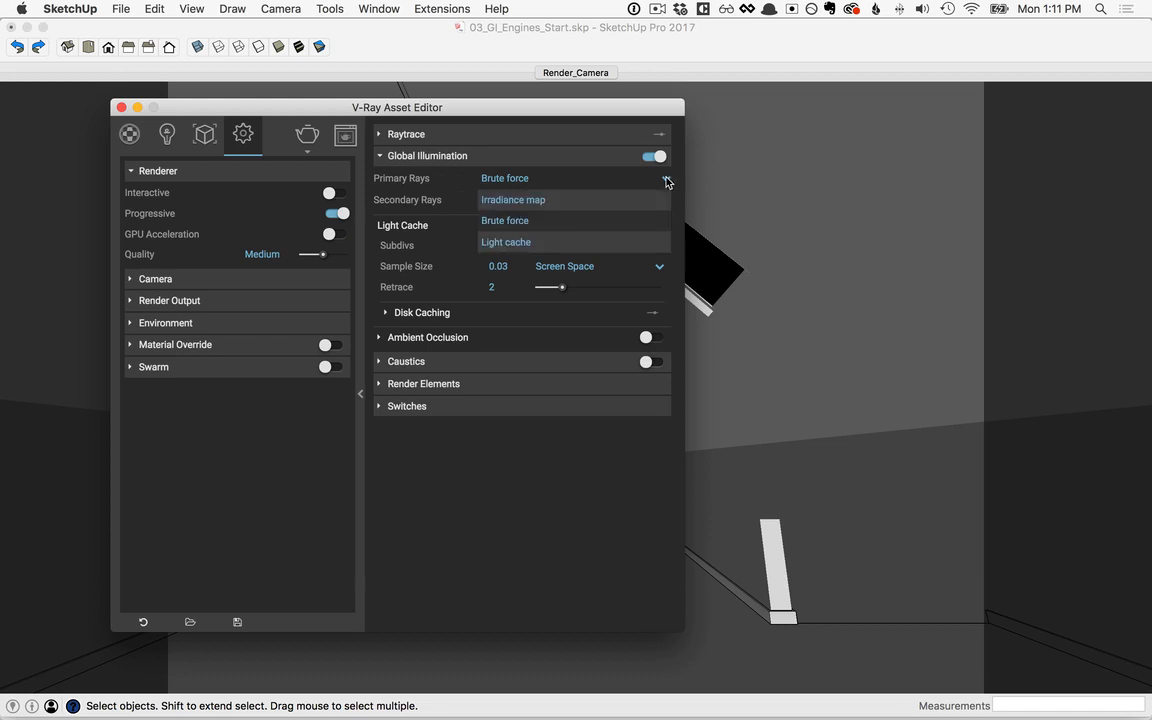
click(532, 199)
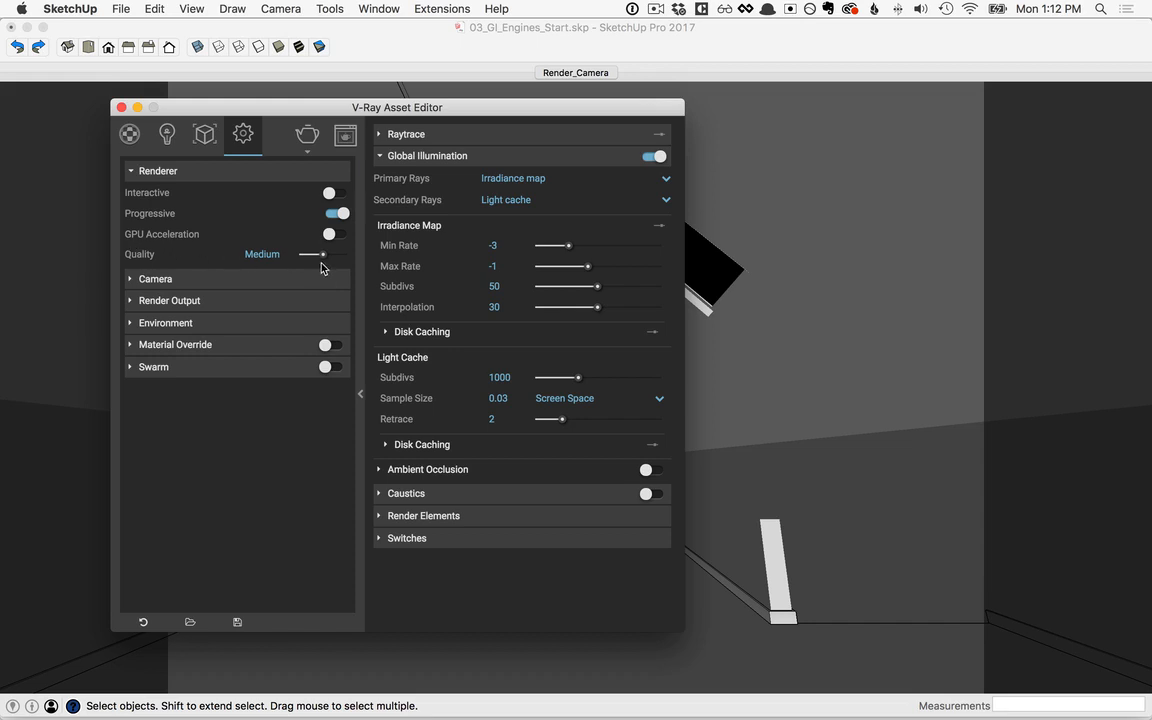
Step: Render the attic at Draft quality and save the image in the frame buffer's render history
drag(323, 256, 302, 256)
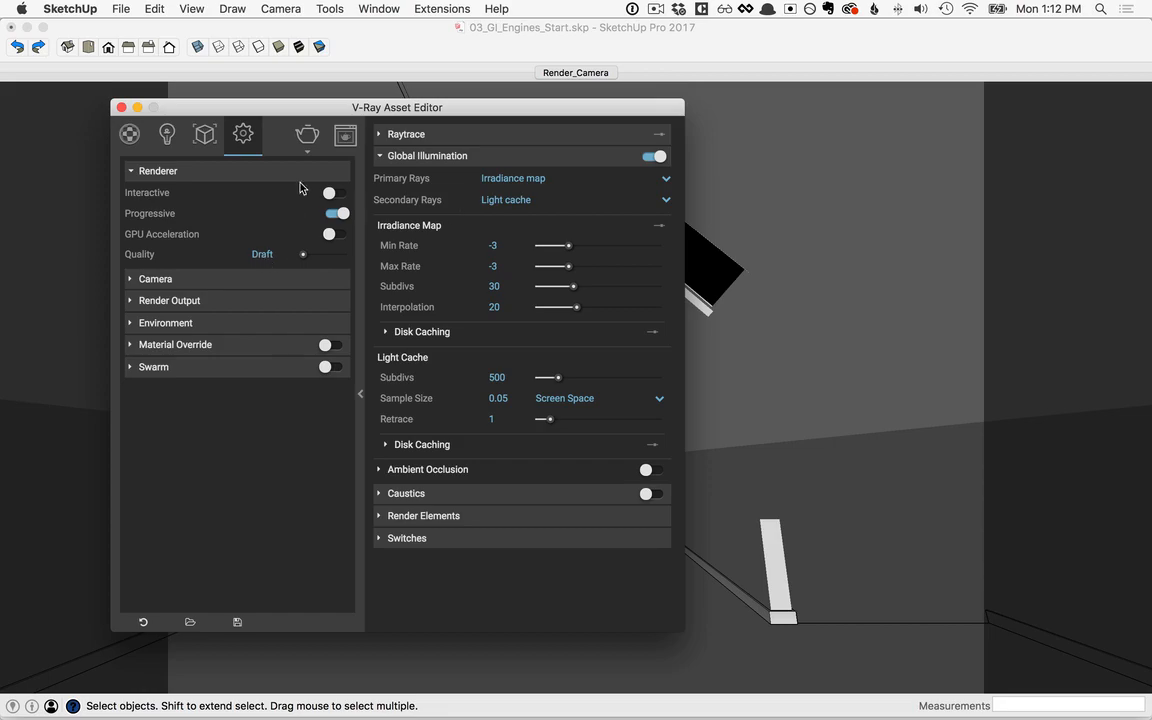
click(308, 138)
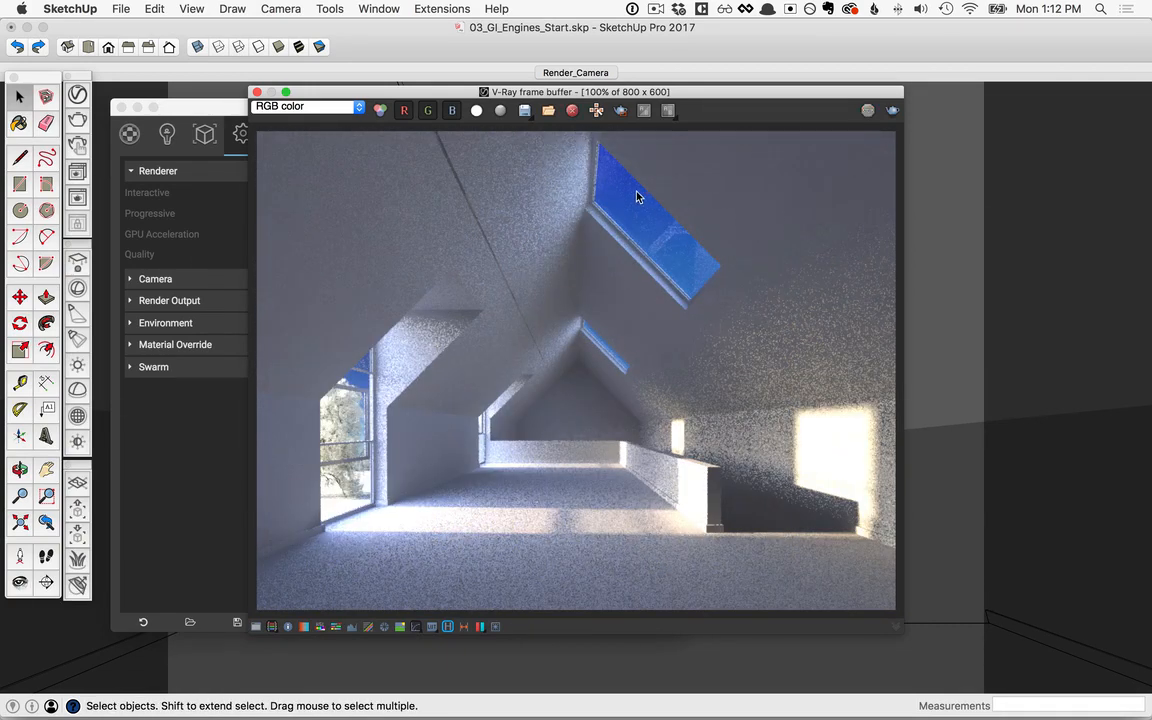
drag(651, 95, 780, 96)
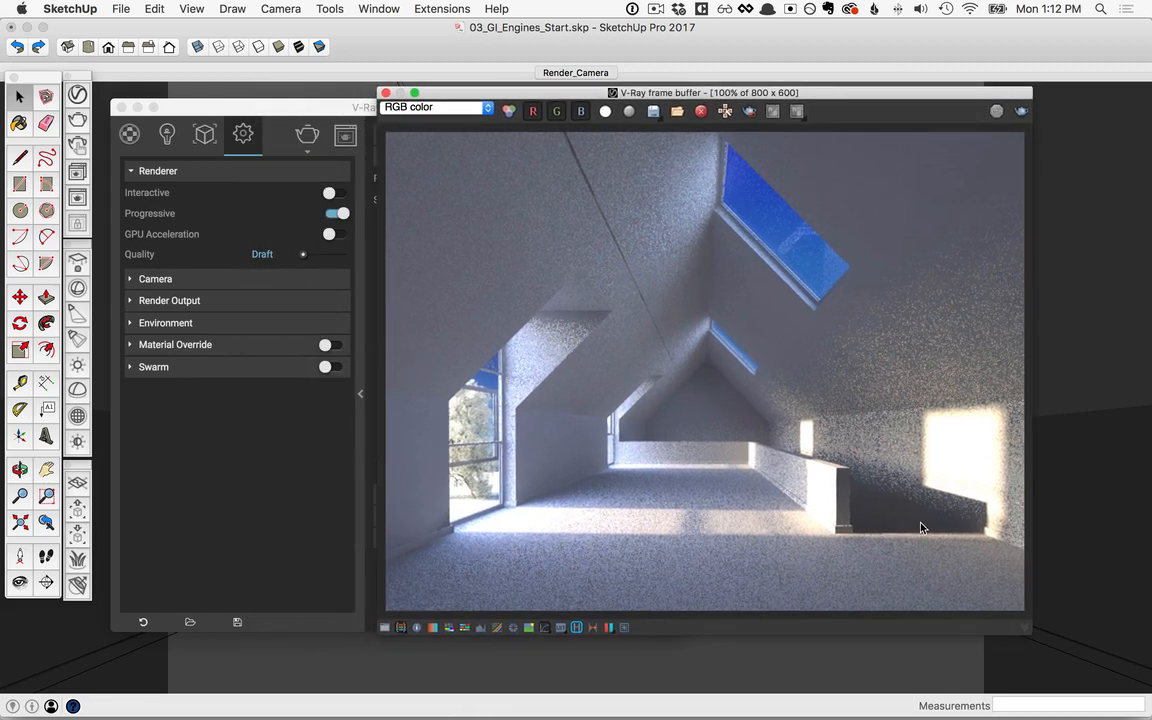
click(576, 628)
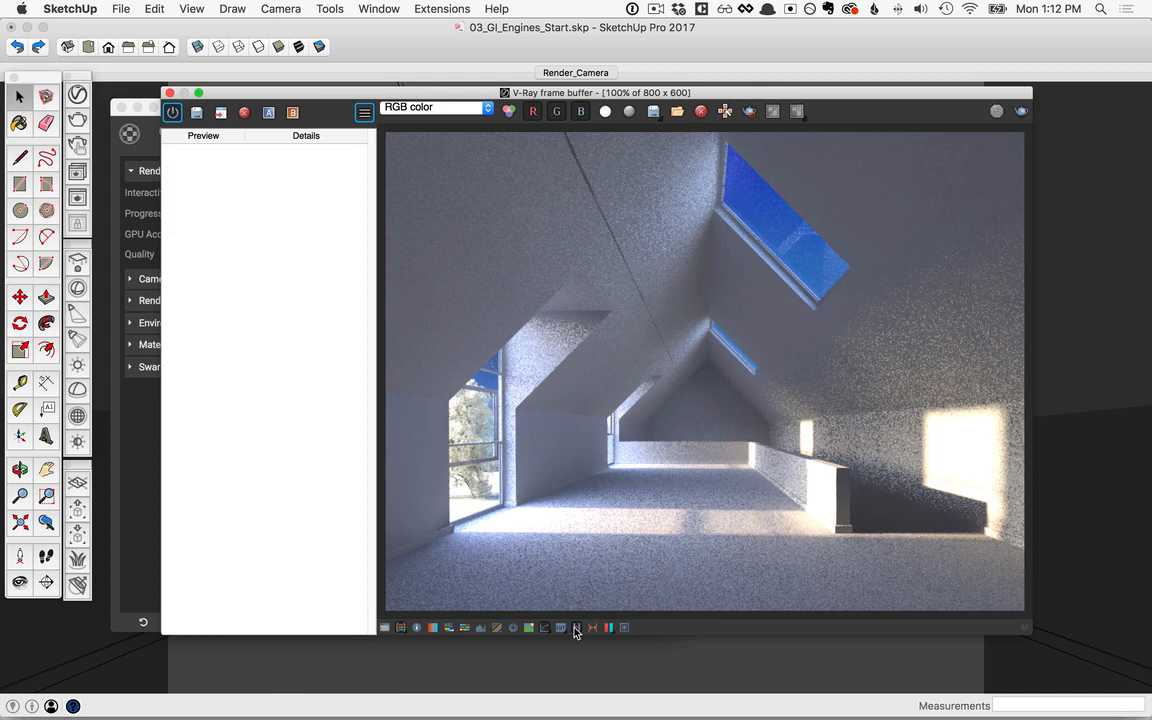
click(196, 114)
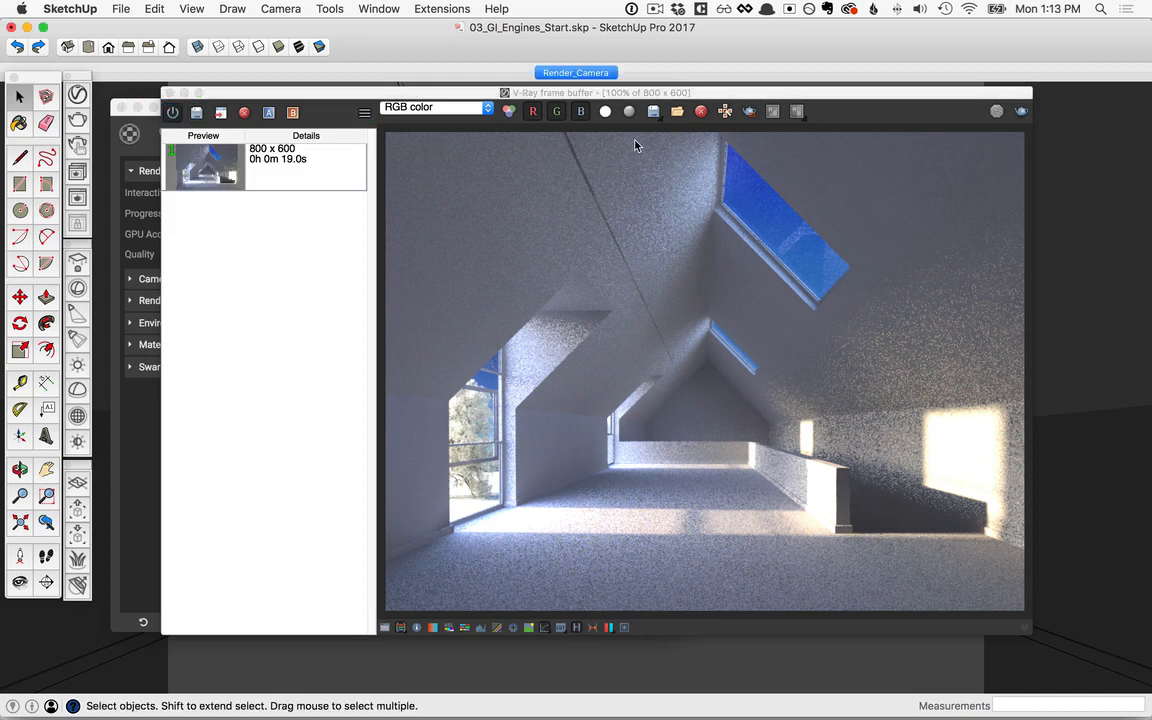
Step: Render the attic again at Medium quality and save this image in the render history as well
click(140, 420)
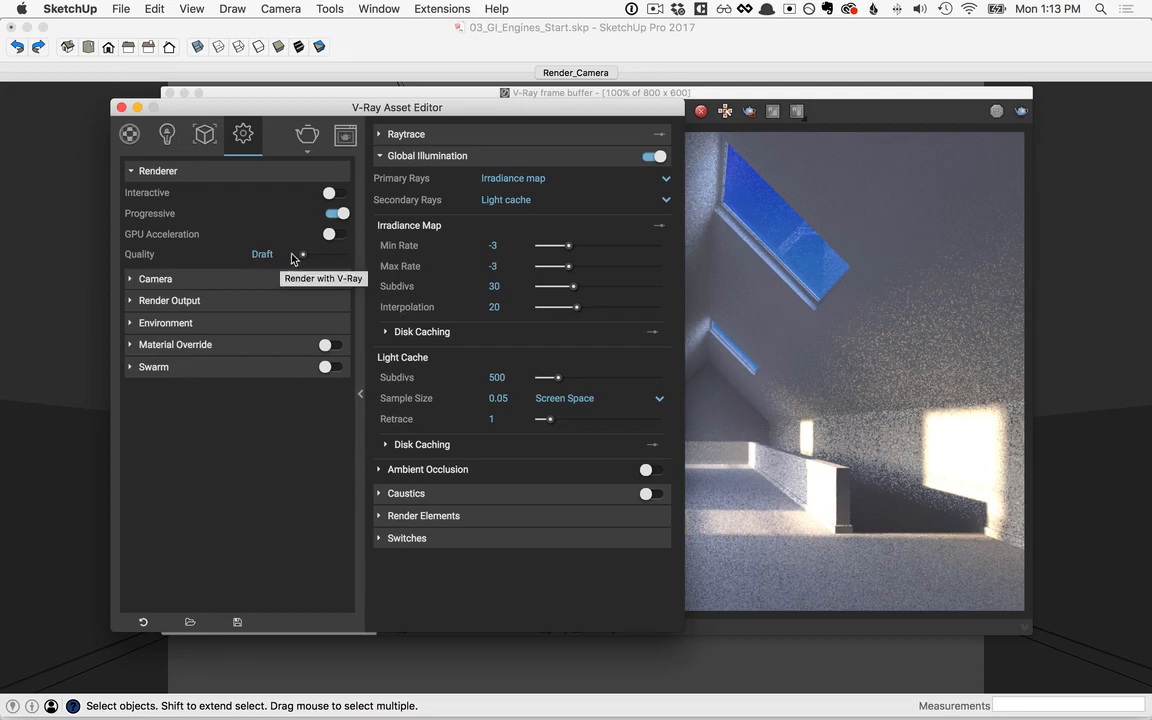
drag(303, 256, 323, 256)
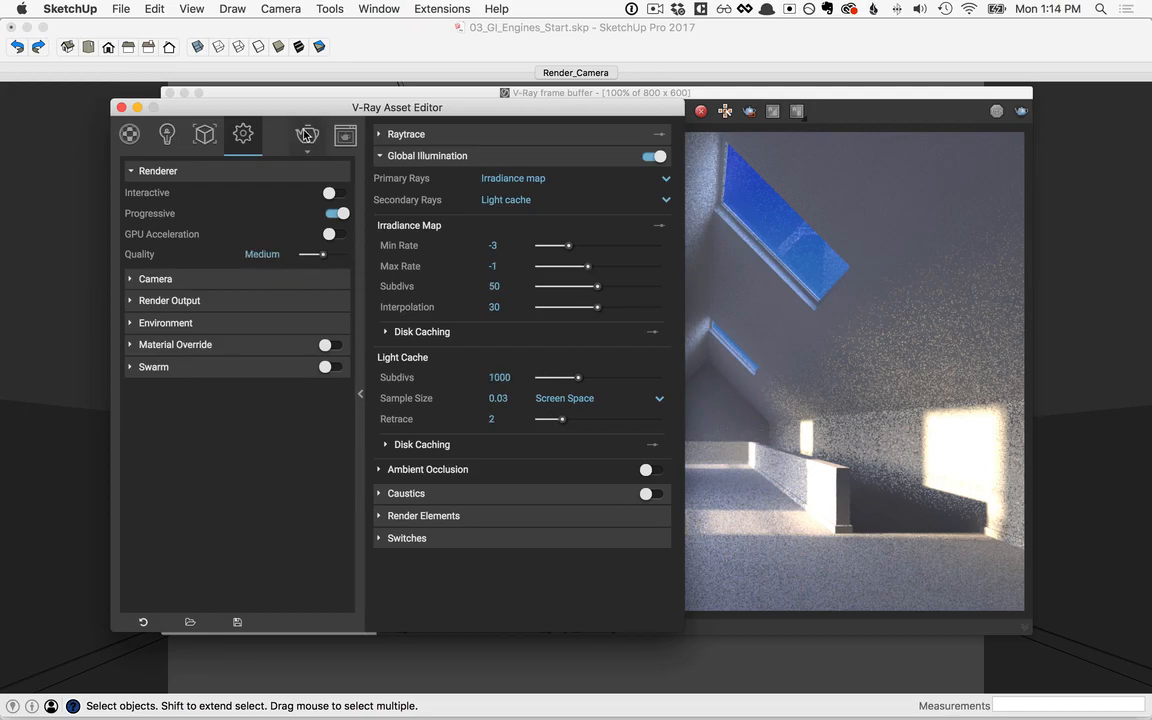
click(307, 136)
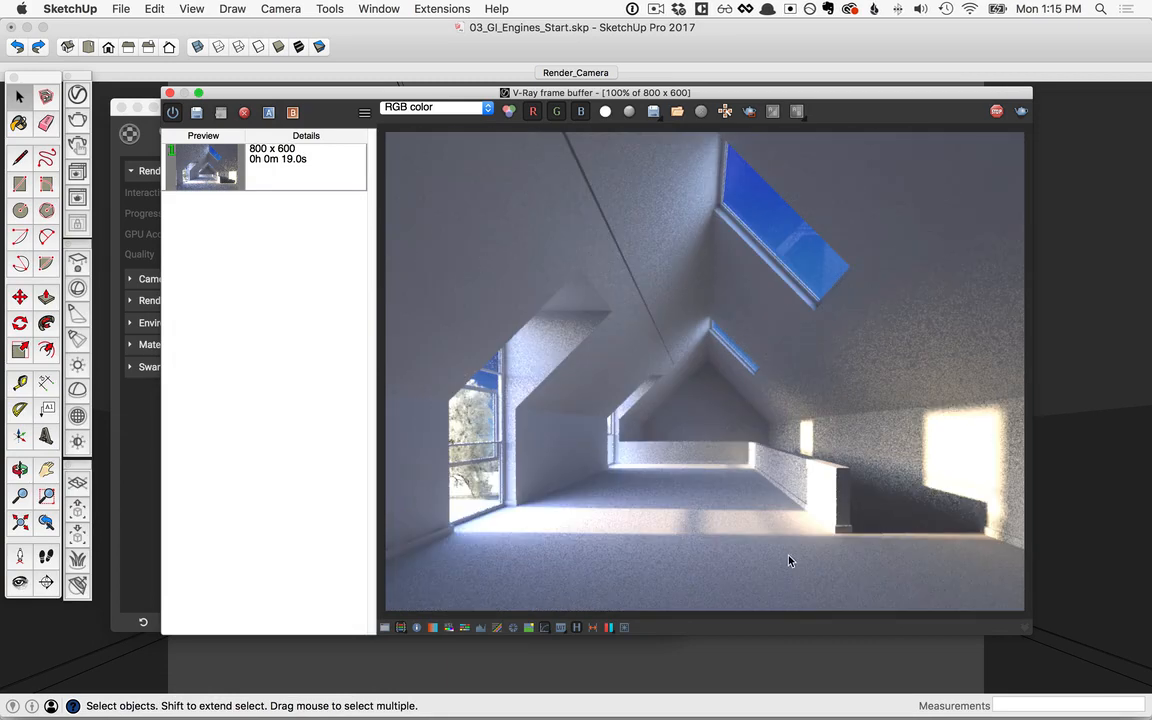
click(197, 113)
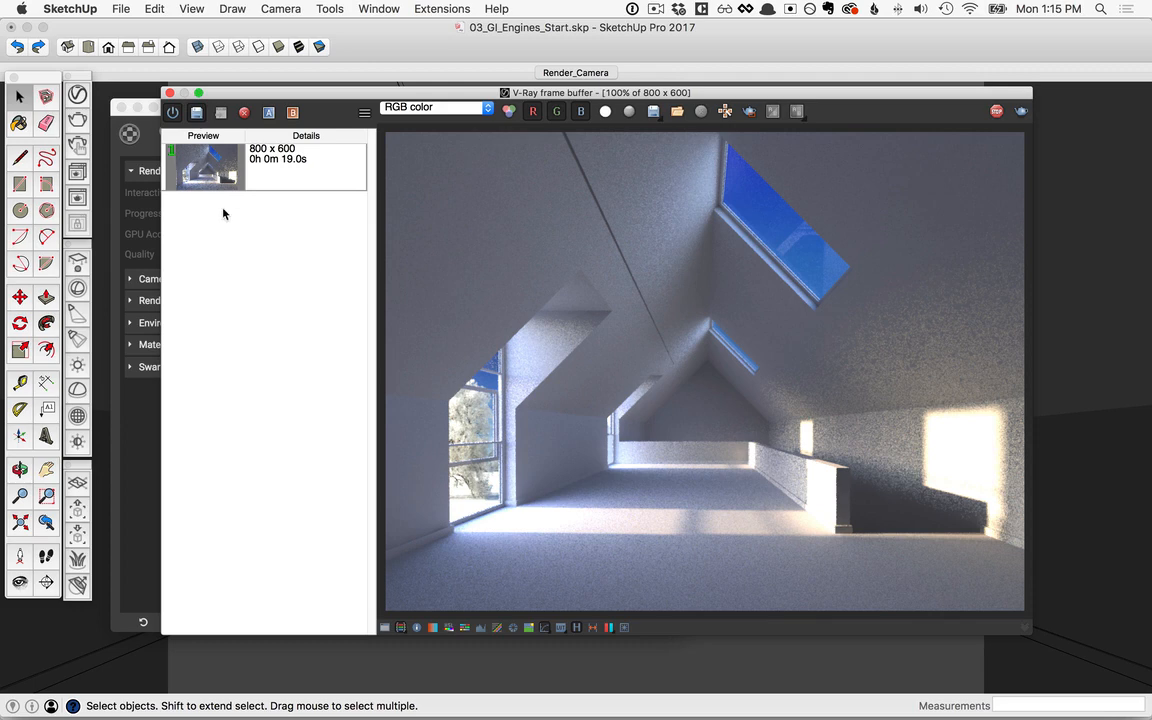
Step: Compare the Medium render as image A against the Draft render as image B with the split divider
click(269, 113)
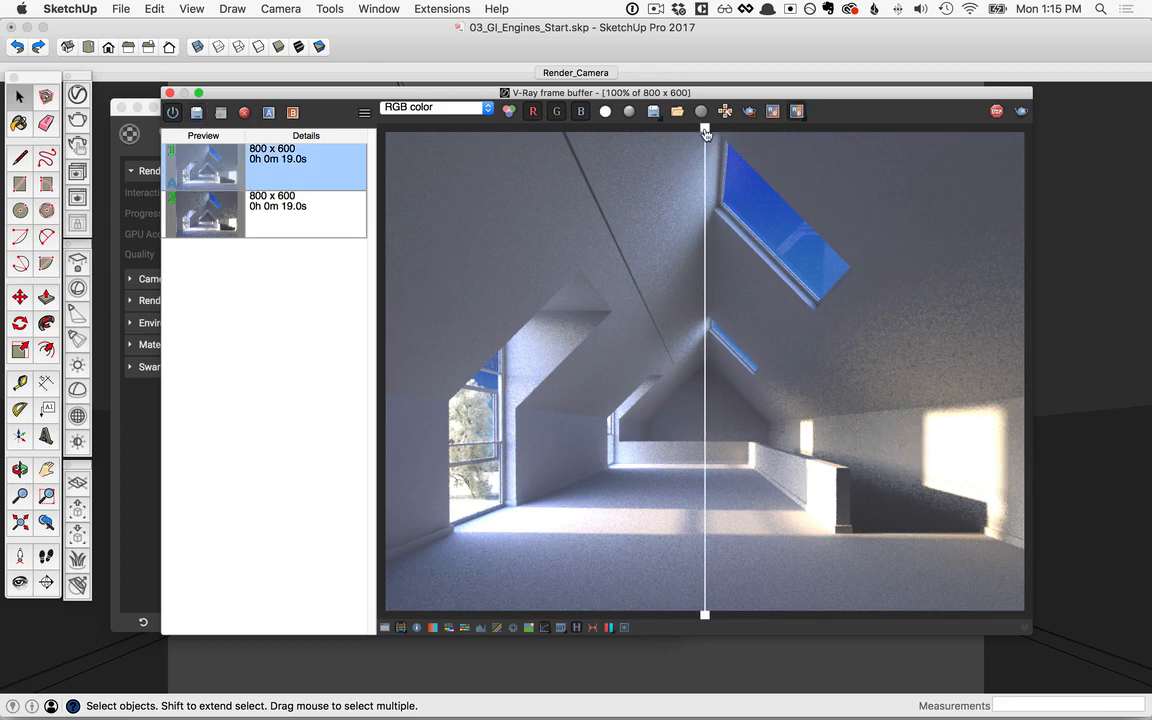
click(316, 211)
click(293, 113)
mouse_move(705, 130)
mouse_down()
mouse_move(447, 130)
mouse_move(877, 147)
mouse_move(712, 140)
mouse_up()
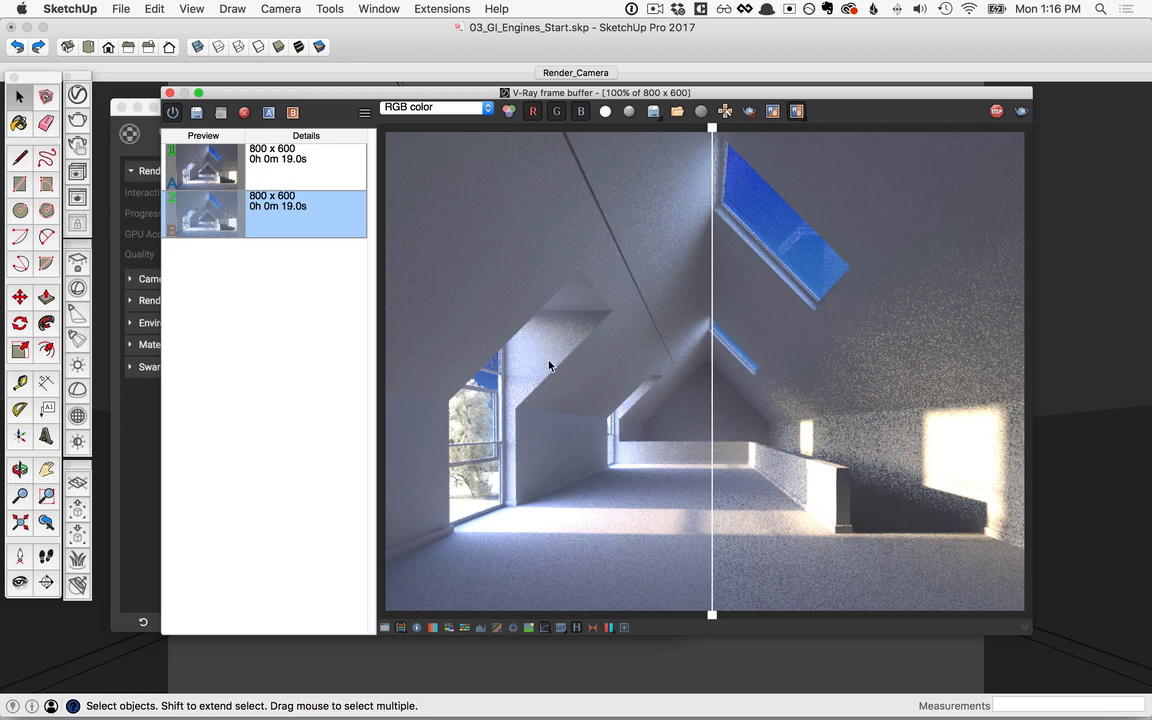
Step: Set the global illumination primary rays to Brute force, then render the scene and save the image in the history
click(143, 441)
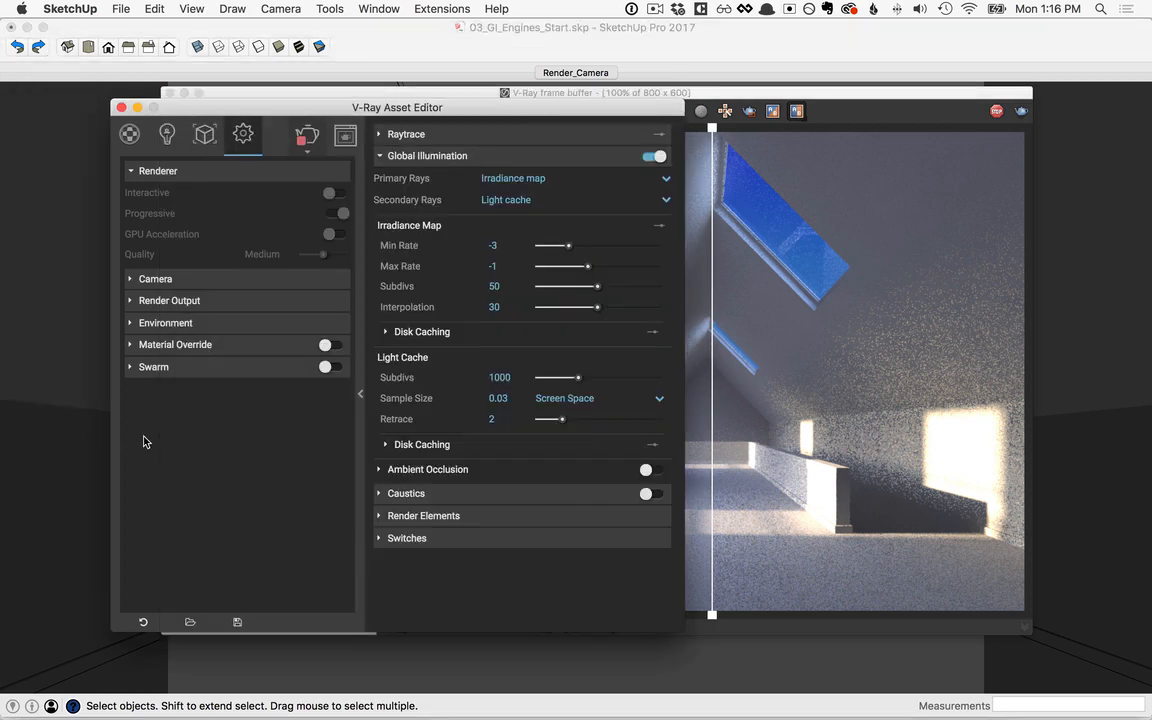
click(533, 179)
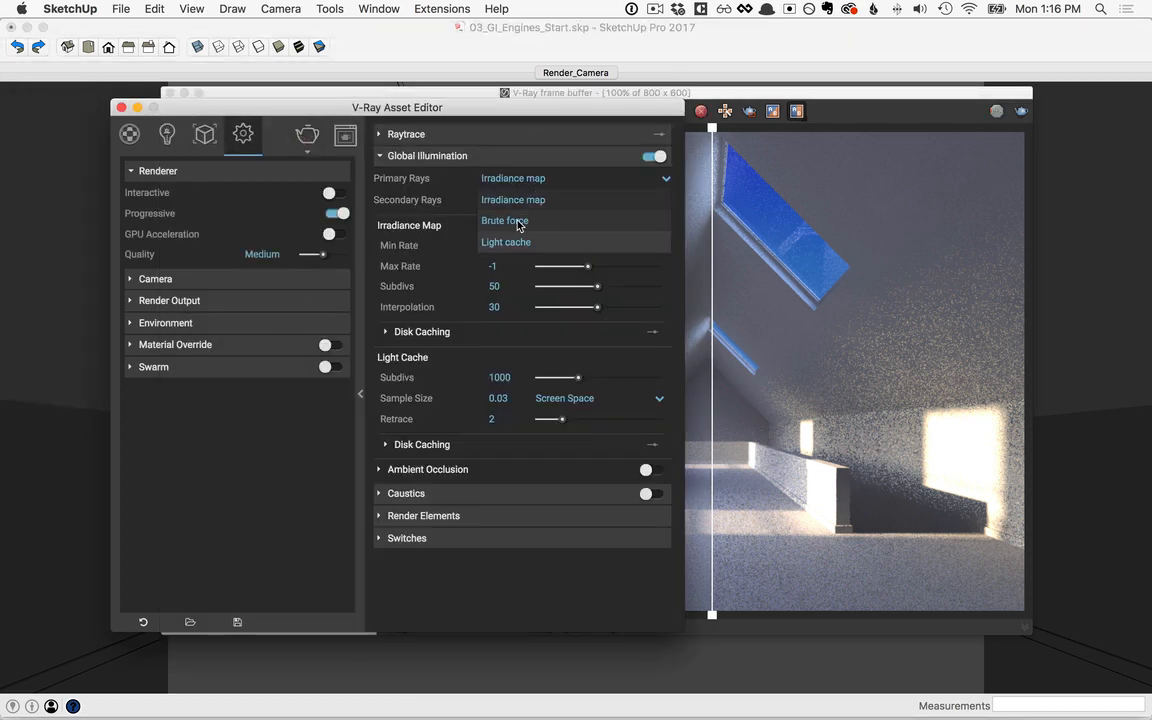
click(519, 222)
click(307, 138)
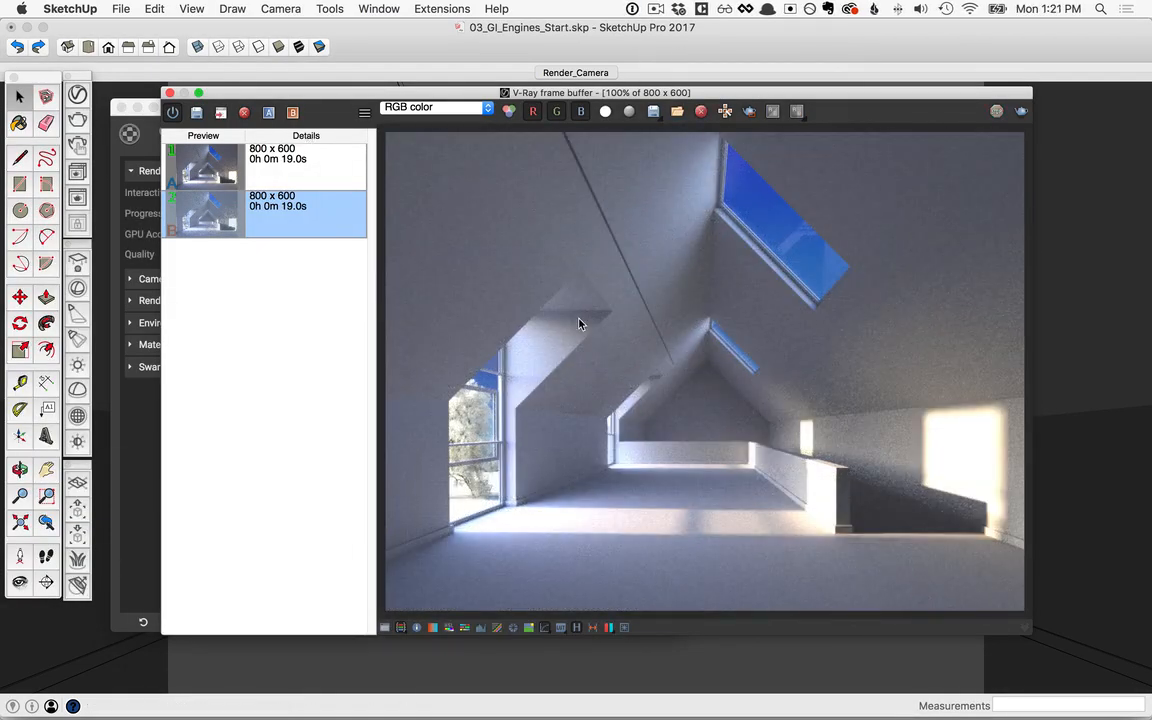
click(199, 116)
Step: Compare the Brute force render as A with the Medium Irradiance map render as B, then hide the render history
click(274, 170)
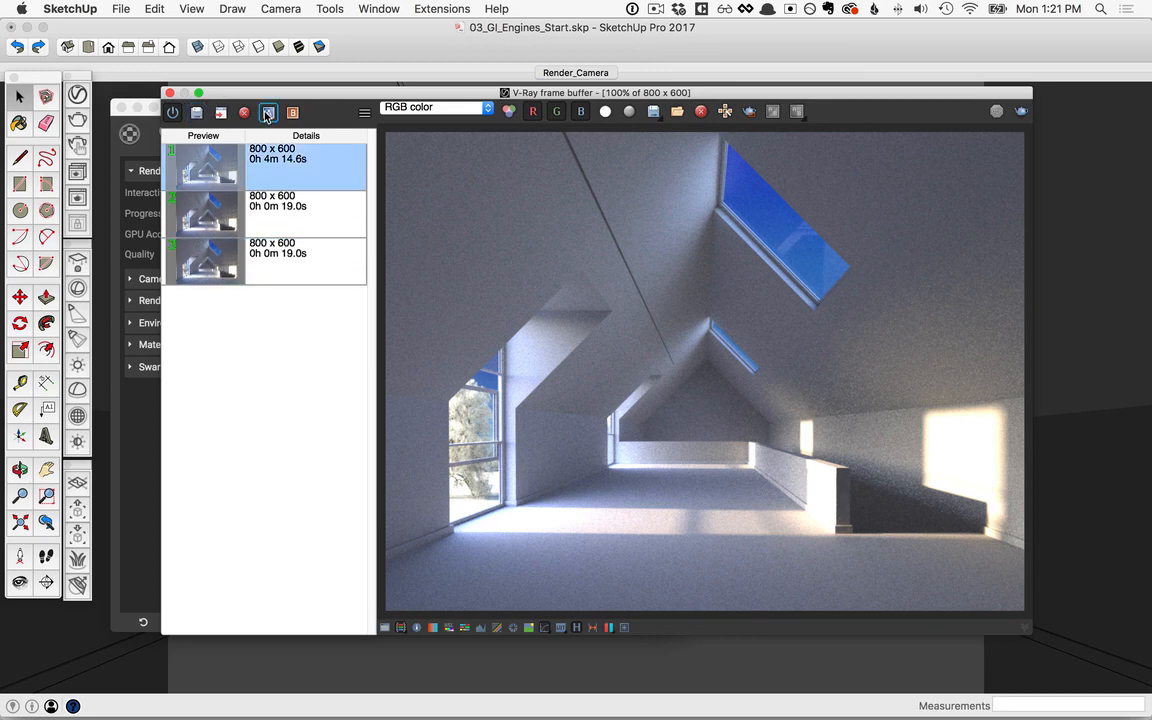
click(269, 114)
click(290, 220)
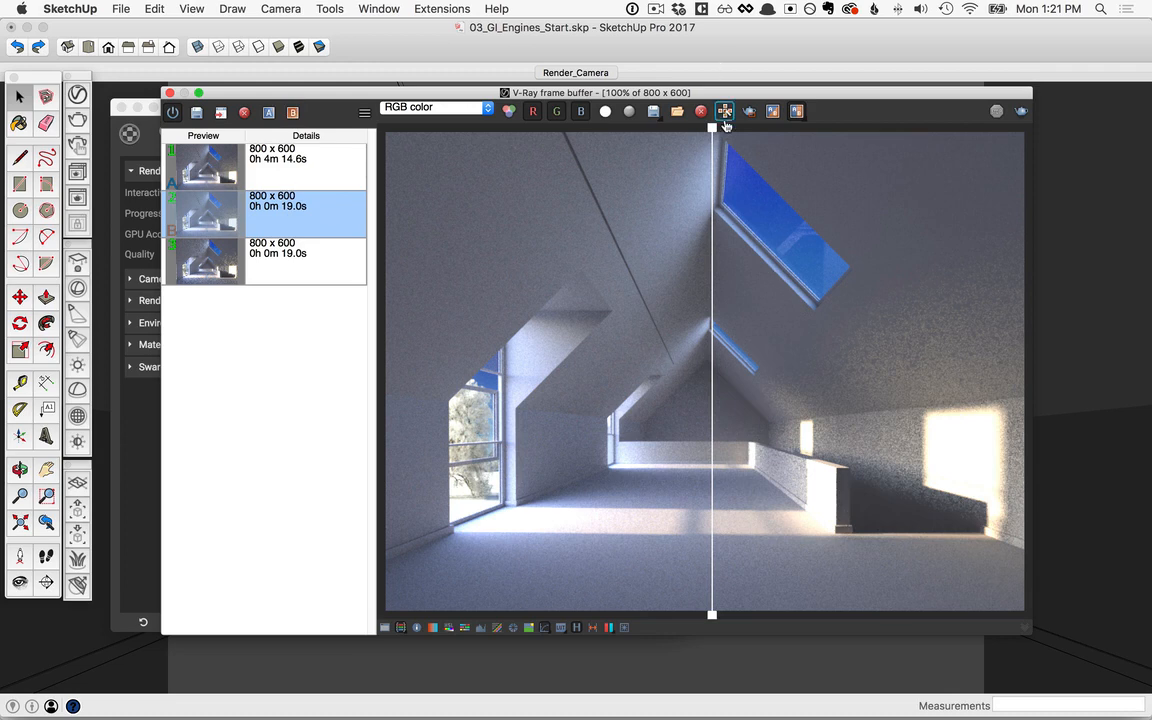
drag(712, 128, 574, 128)
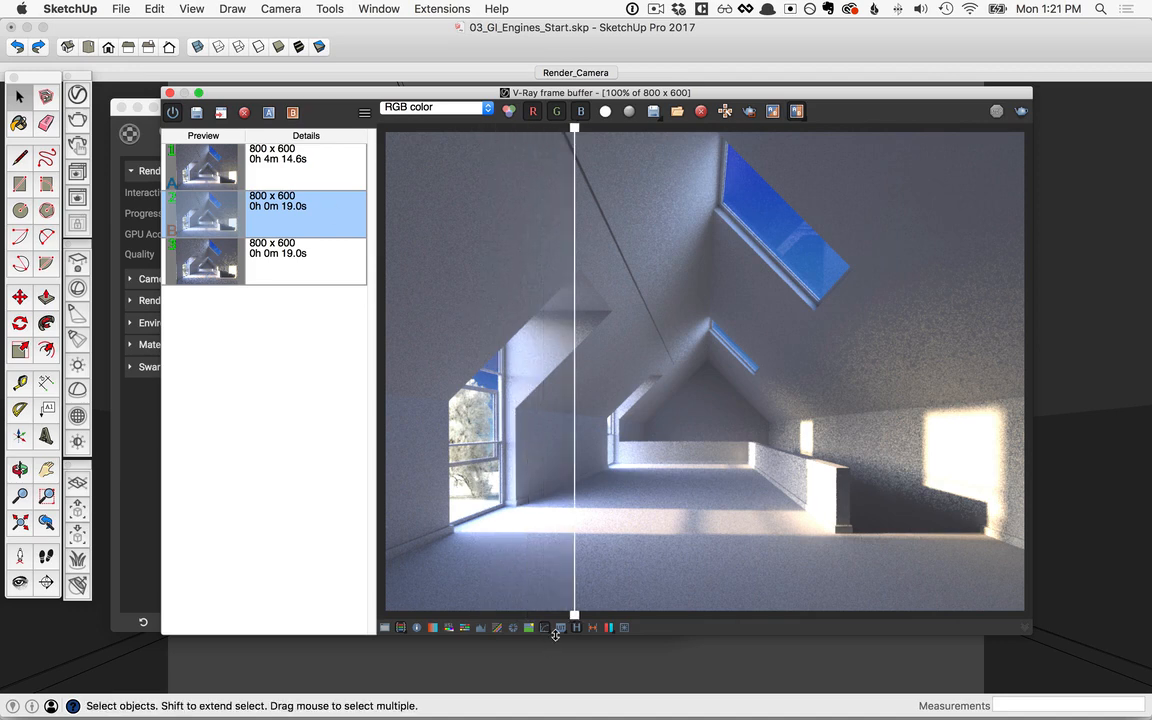
click(577, 629)
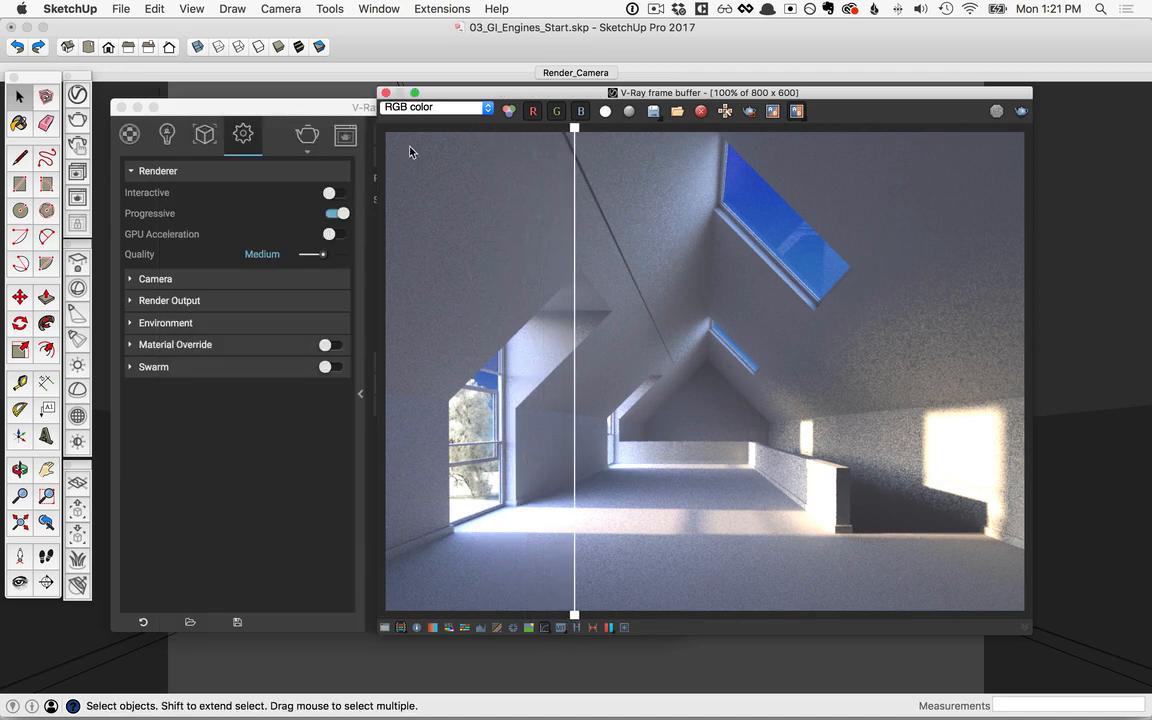
Step: Raise the render quality above Medium in the V-Ray render settings
click(319, 471)
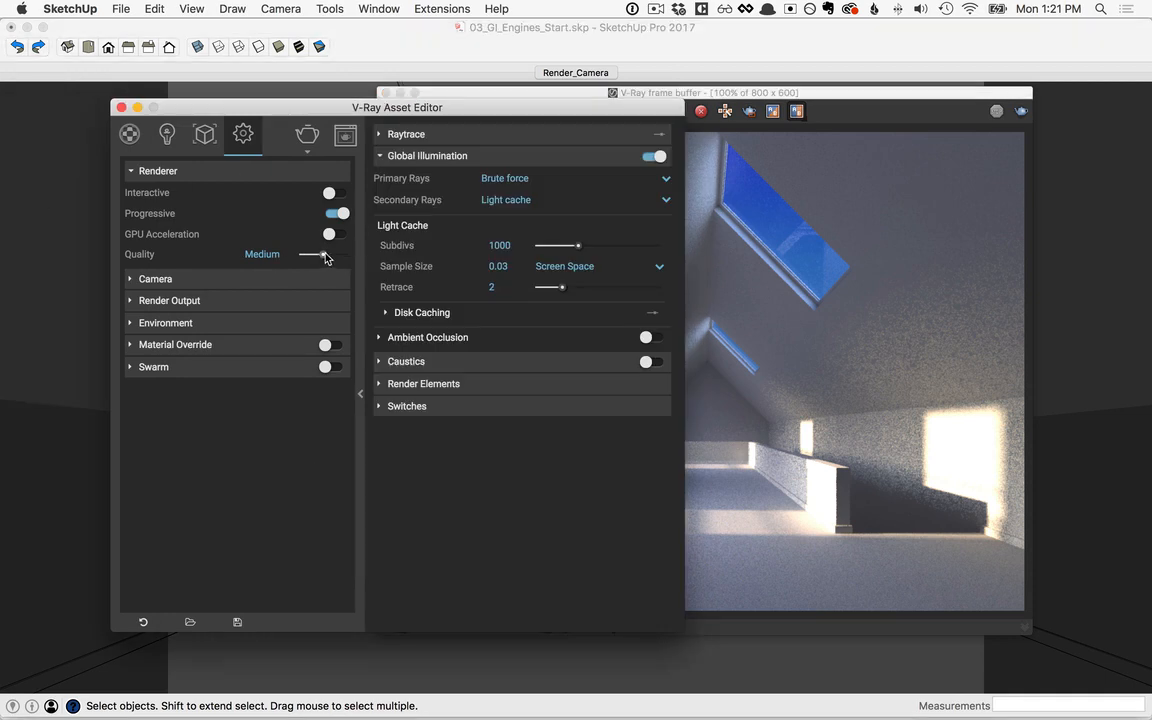
drag(322, 256, 333, 256)
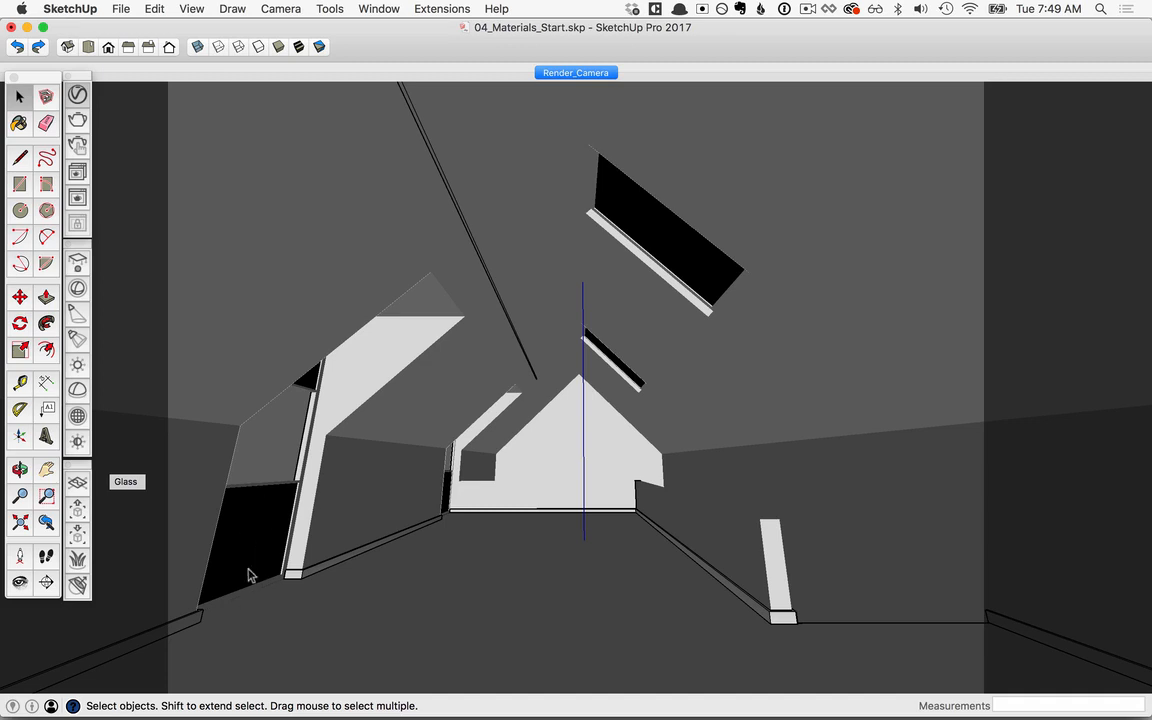
Step: Open the V-Ray Asset Editor's scene material list and view the library of preset materials beside it
click(80, 97)
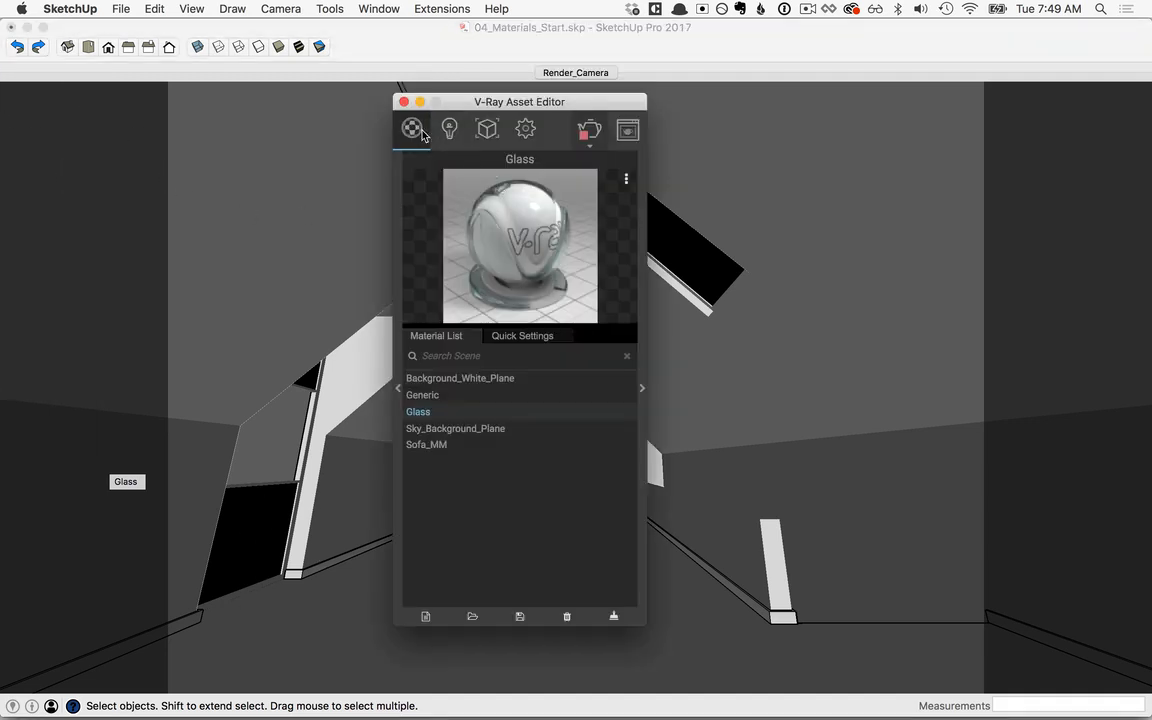
drag(464, 104, 345, 90)
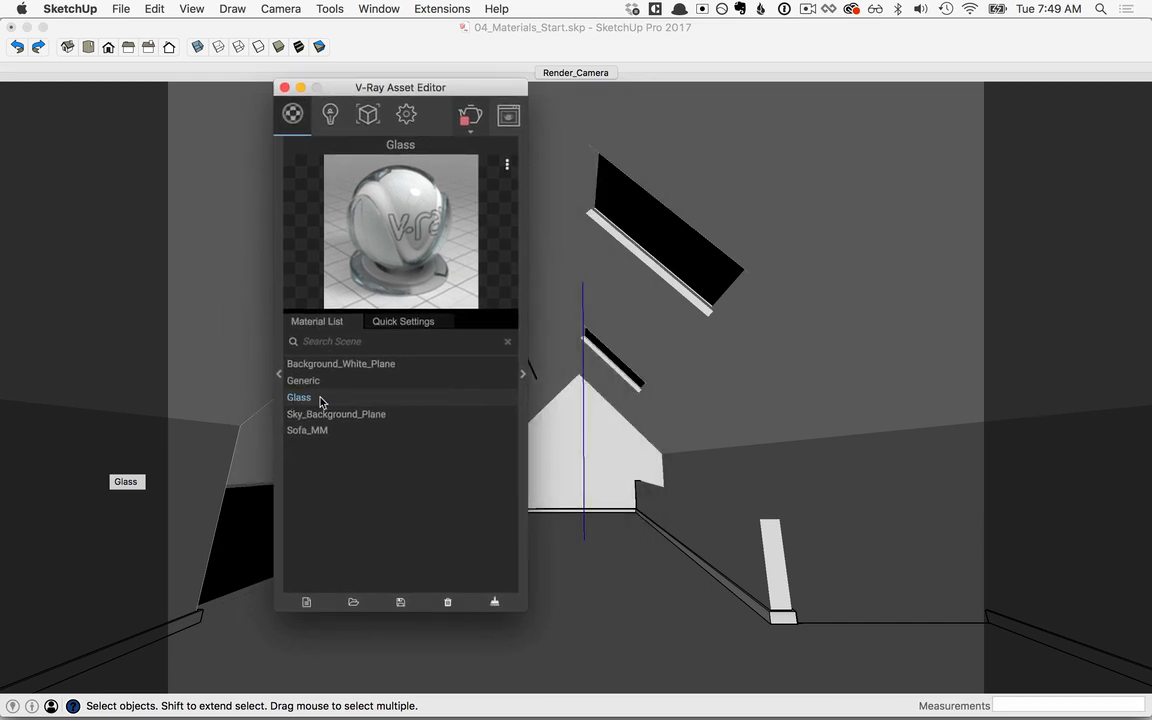
click(280, 378)
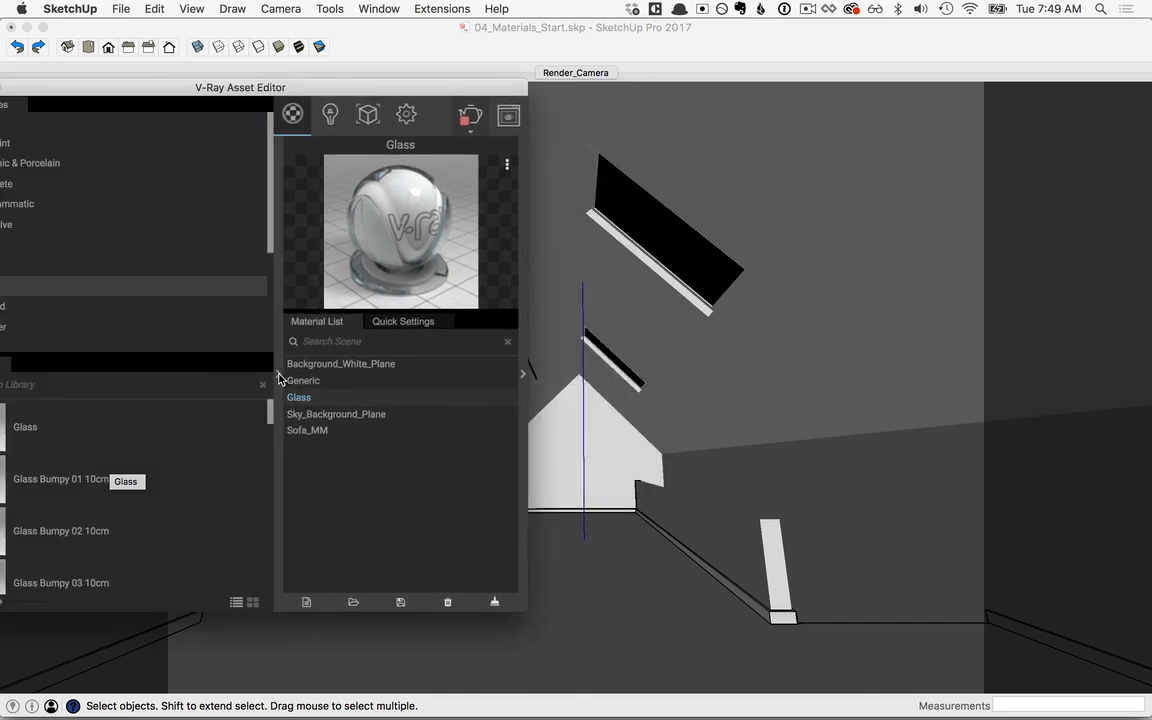
drag(301, 90, 419, 97)
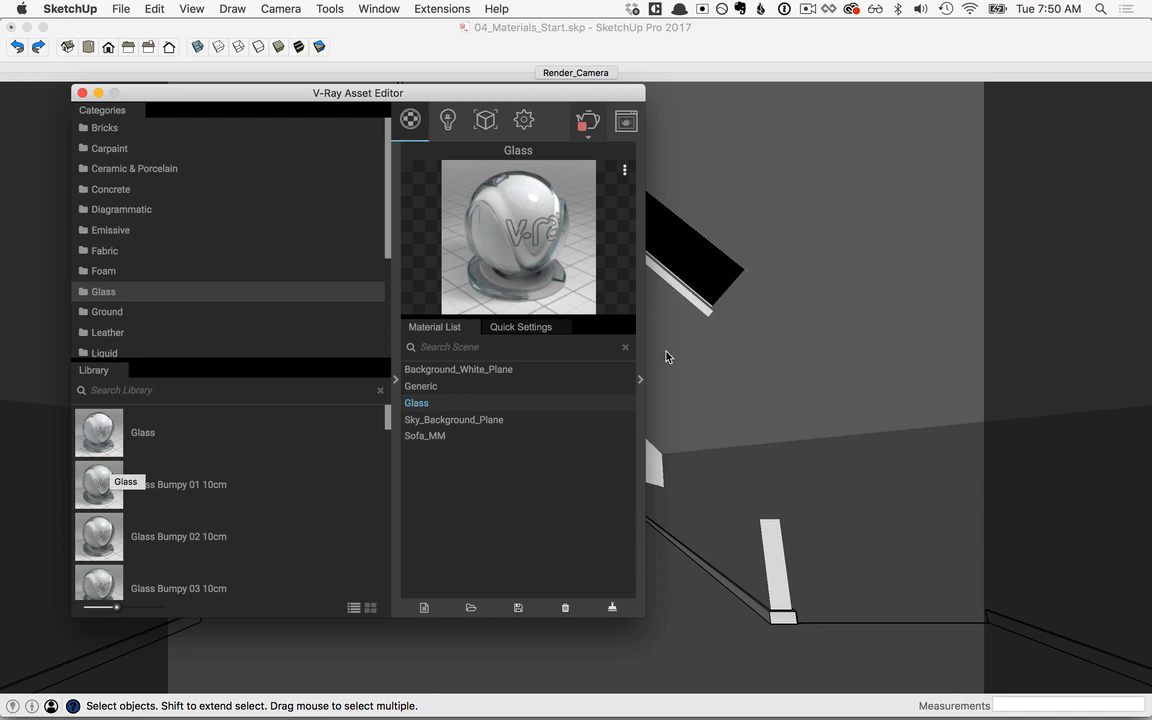
Step: Collapse the preset material library and move the Asset Editor clear of the skylights in the model
click(396, 379)
drag(450, 100, 156, 107)
click(558, 51)
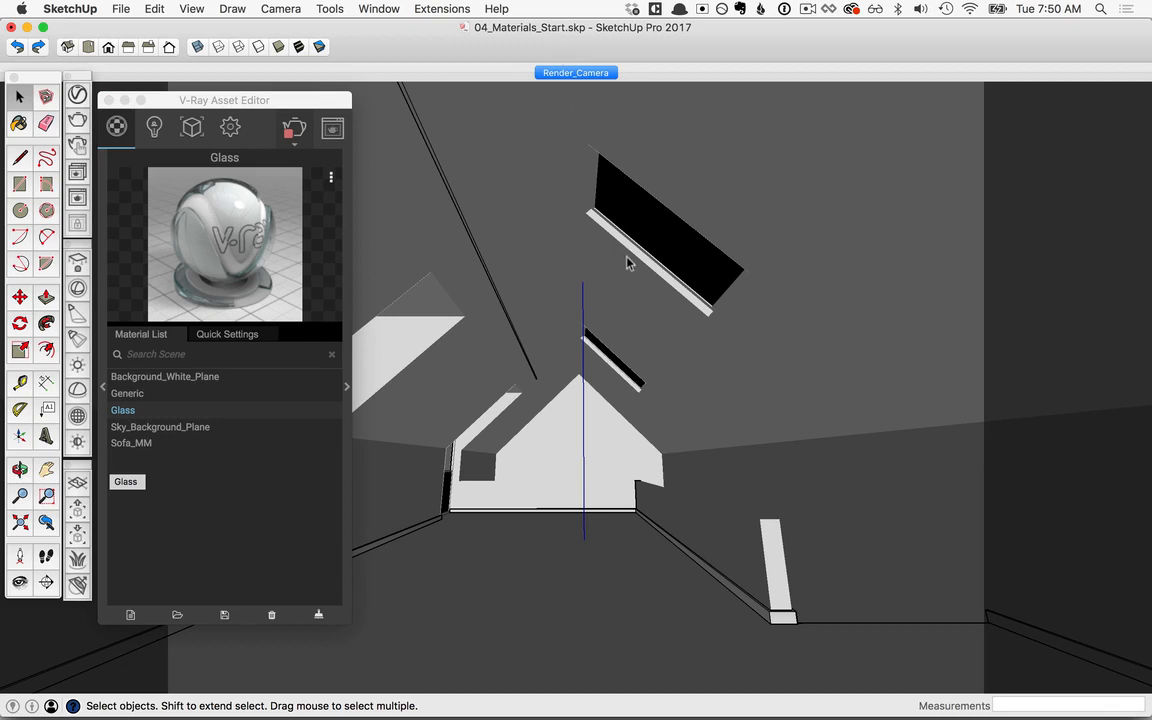
Step: Open the window glass component for editing and hide the rest of the model around it
right_click(594, 214)
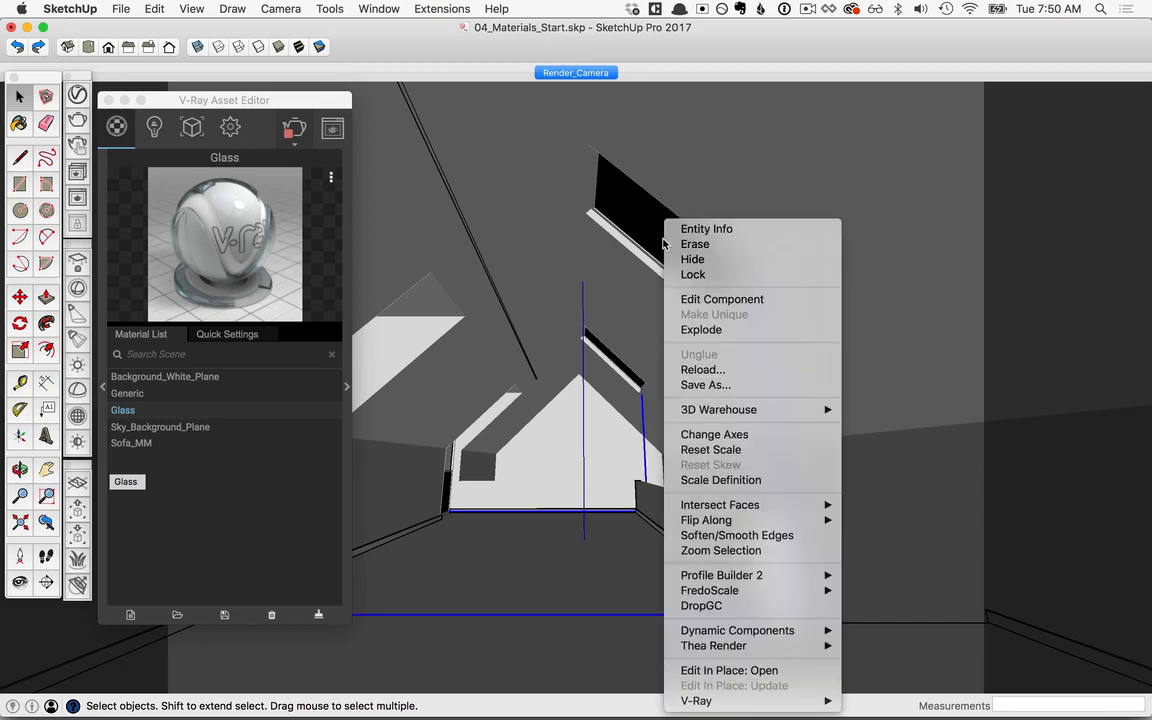
click(681, 300)
click(183, 9)
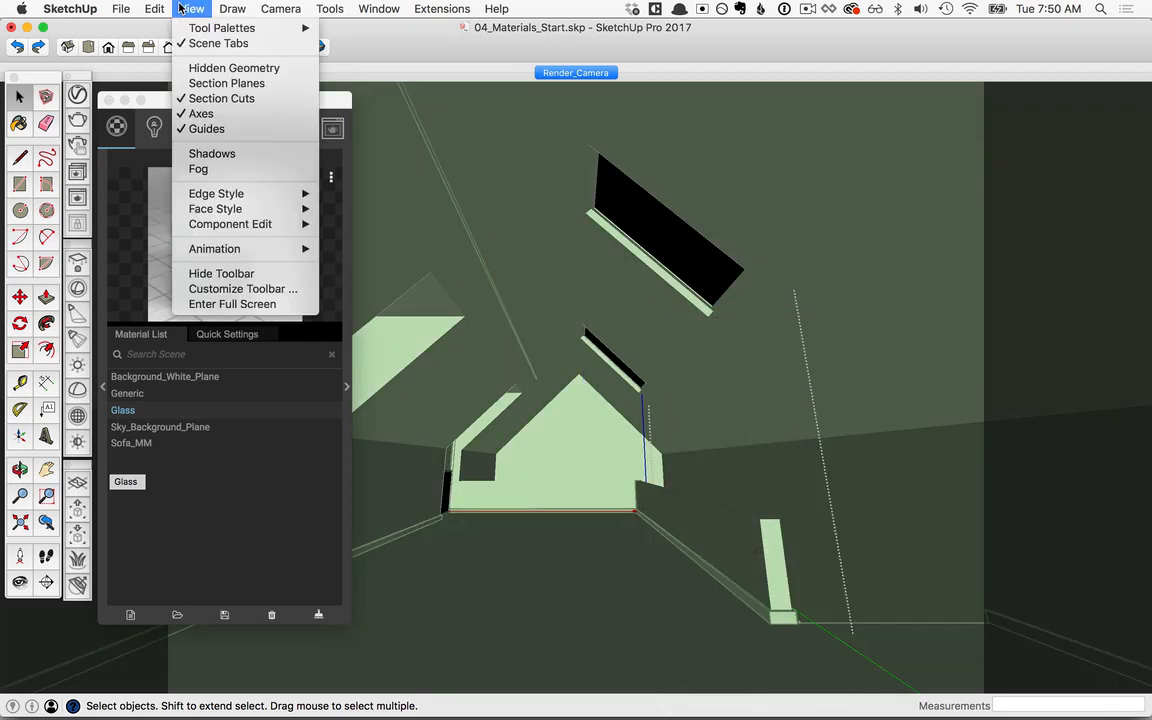
mouse_move(220, 224)
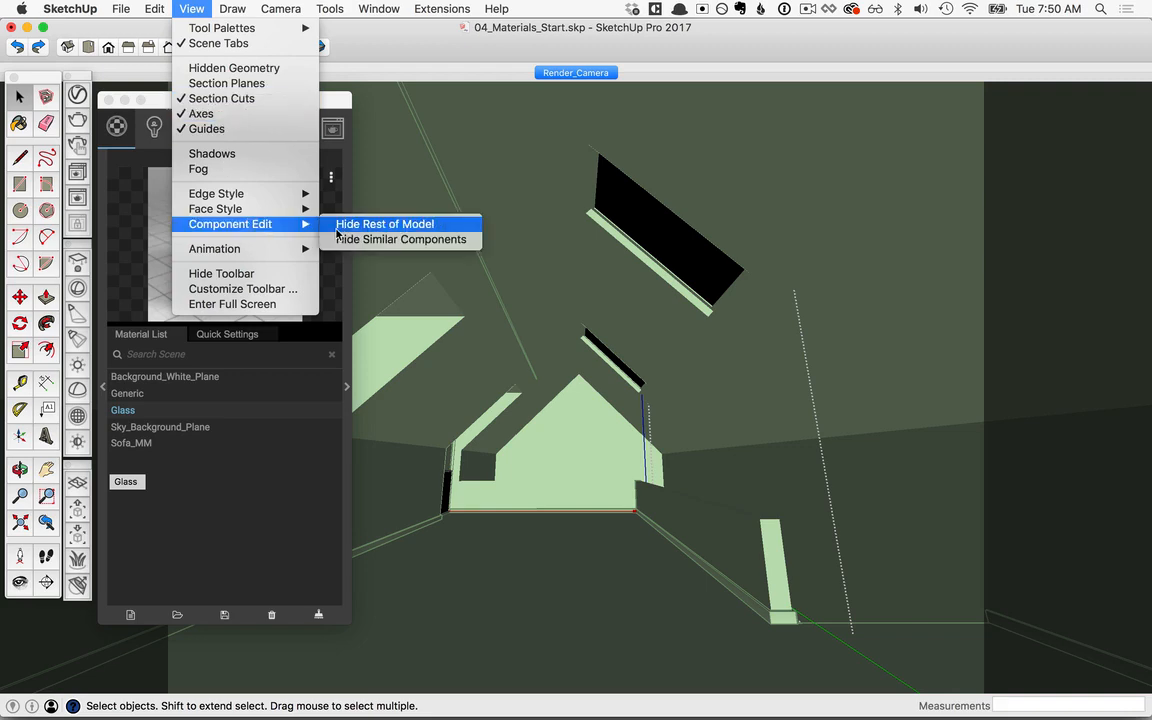
click(344, 230)
Step: Examine the isolated glass panes of the windows and skylights from several angles
key(o)
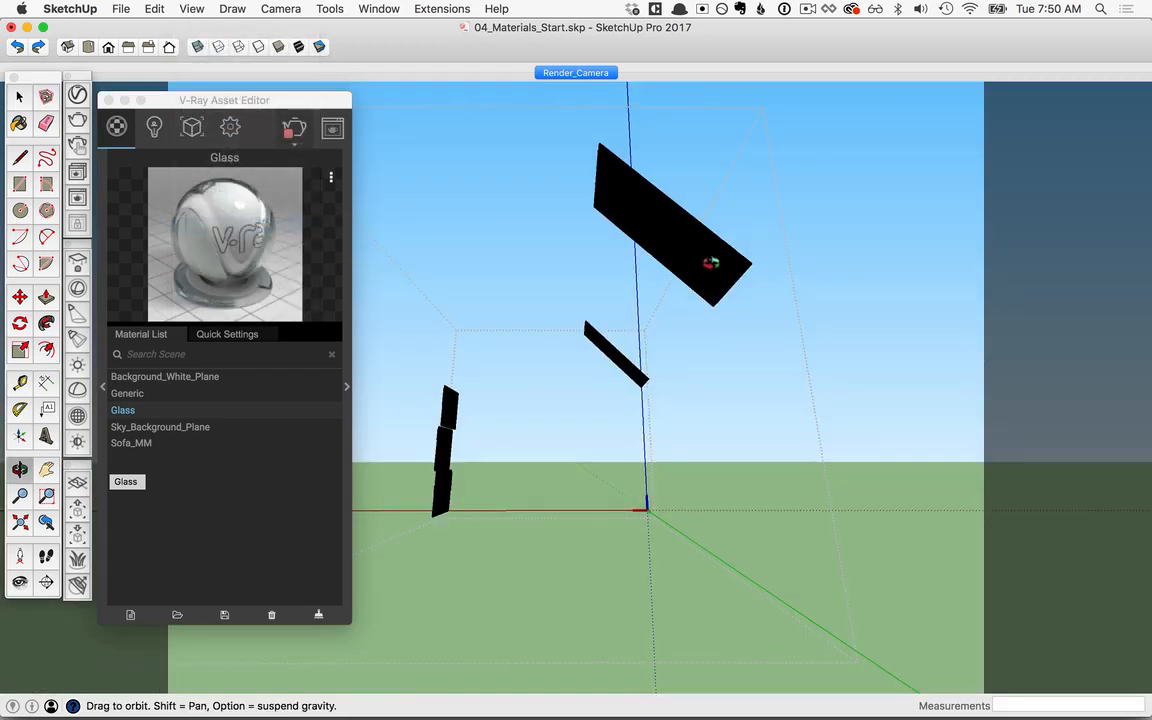
drag(710, 260, 640, 325)
middle_drag(641, 325, 481, 517)
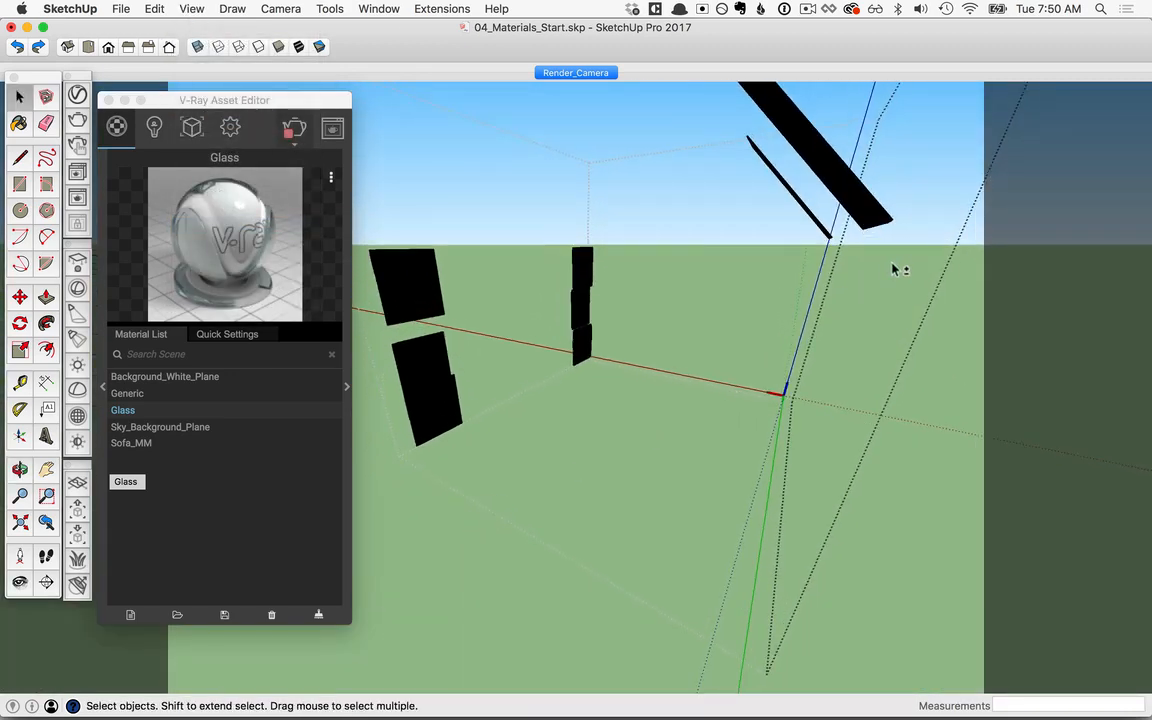
shift+middle_drag(893, 263, 733, 324)
scroll(774, 243, up, 4)
middle_drag(762, 261, 774, 219)
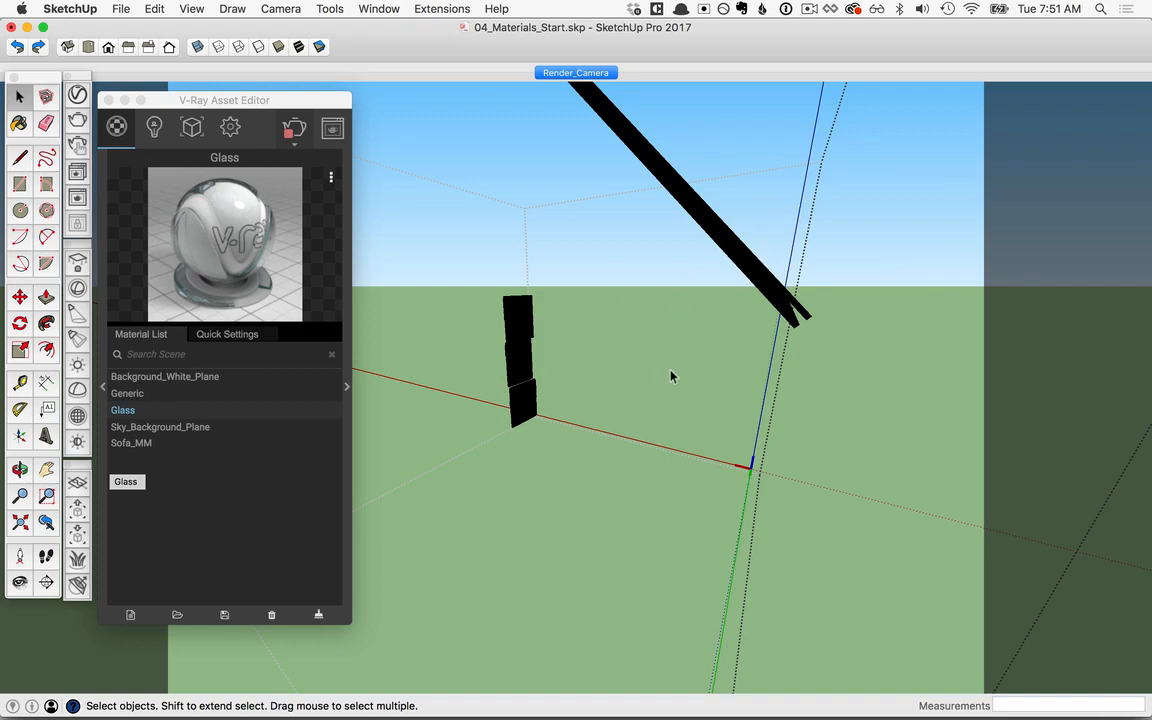
Step: Show the rest of the model again and close the glass component from the Render_Camera scene
click(191, 8)
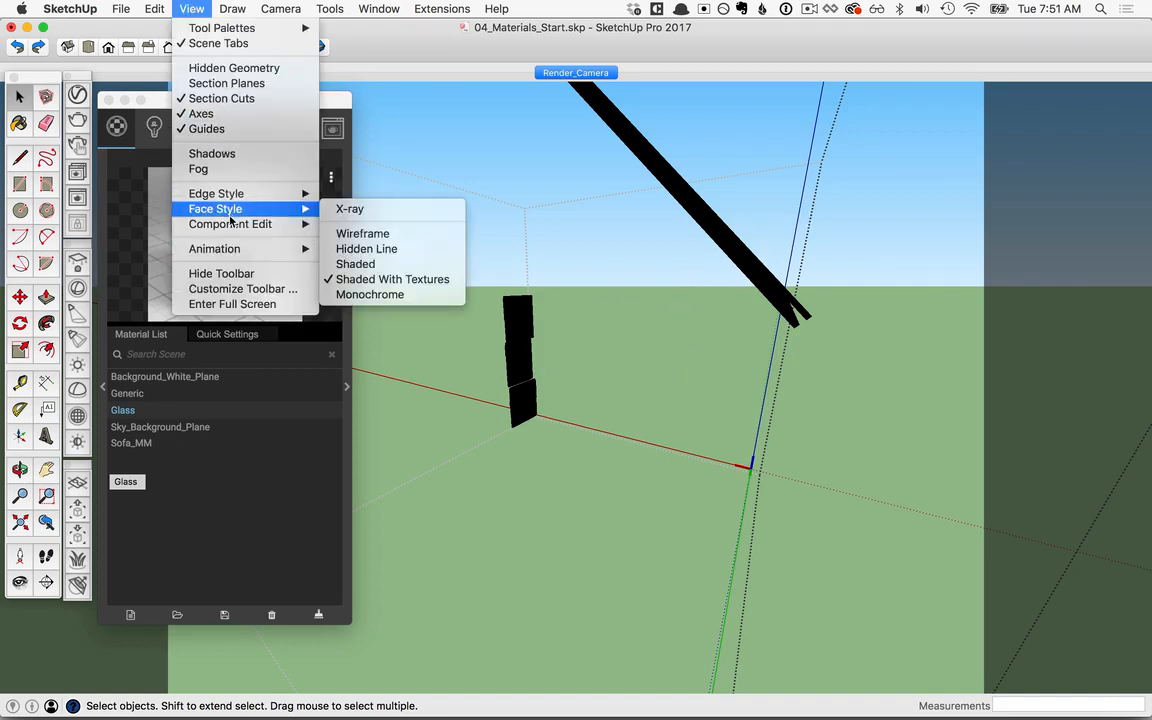
mouse_move(233, 230)
click(575, 72)
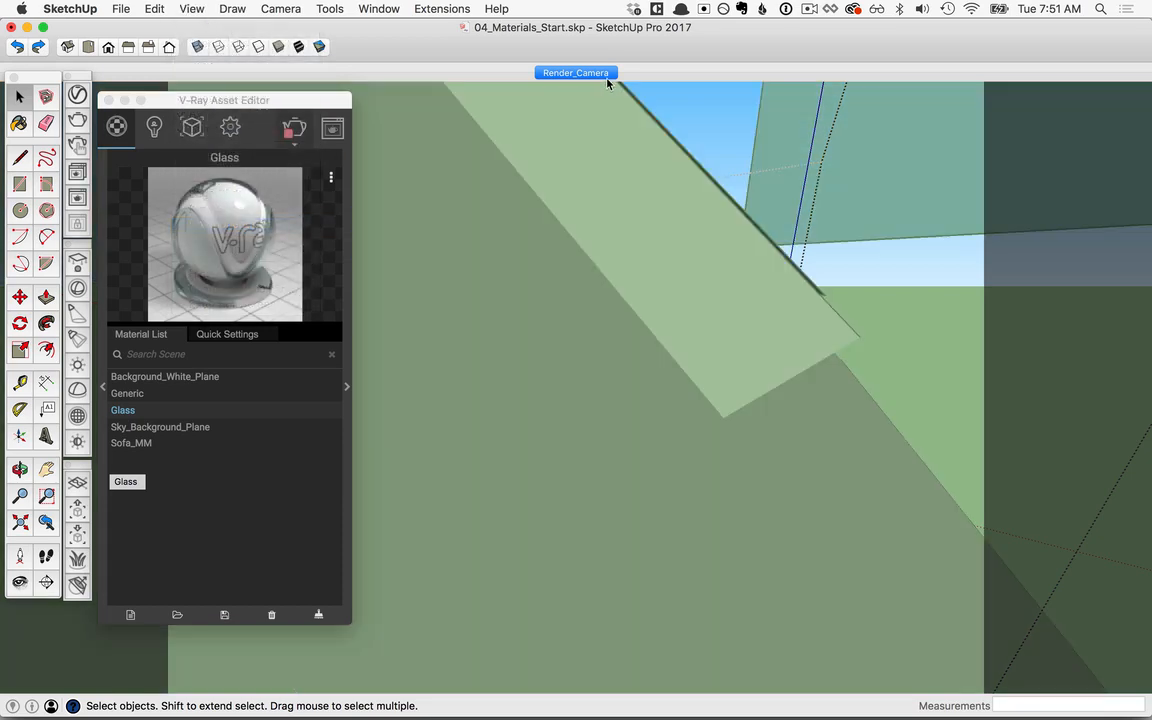
right_click(573, 303)
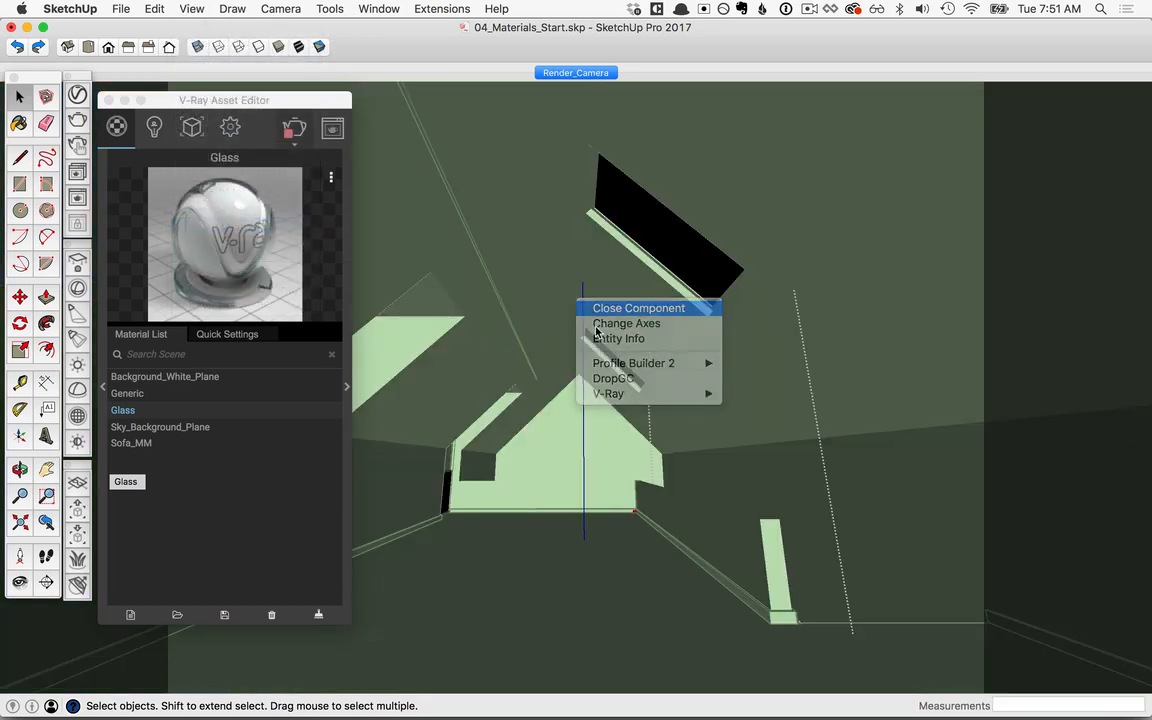
click(620, 308)
Step: Add the Flooring Parquet Parallel H01 120cm preset from the Wood & Laminate library to the scene's materials
drag(237, 104, 489, 96)
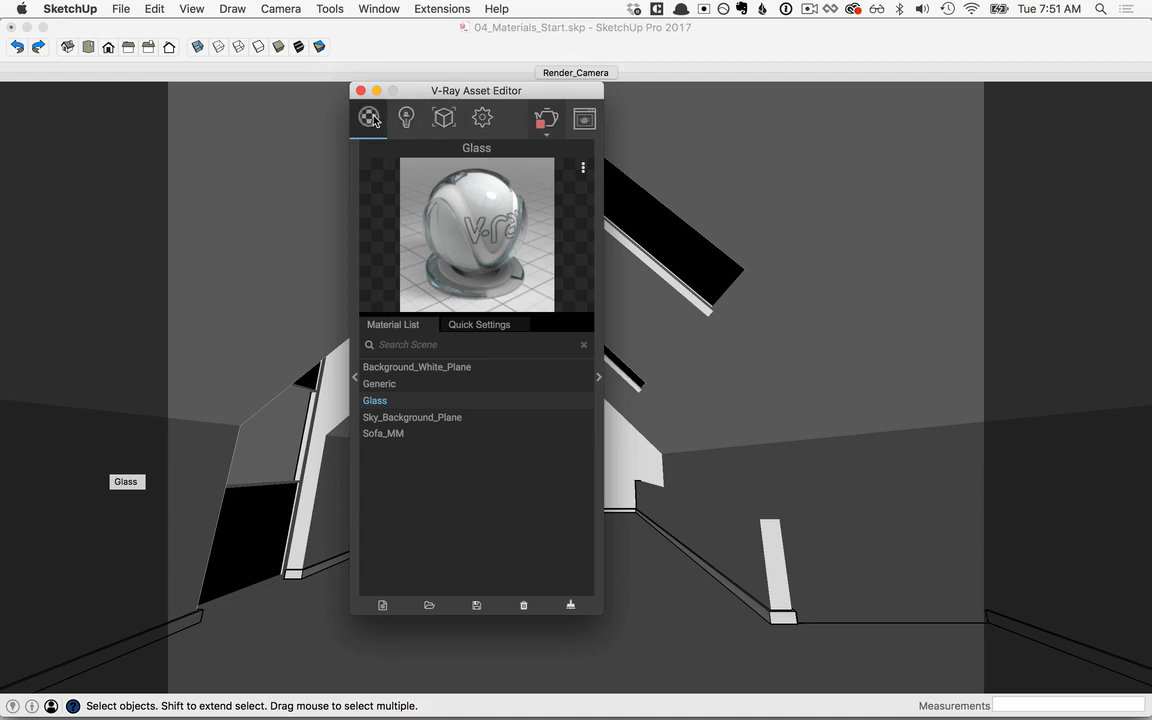
click(355, 378)
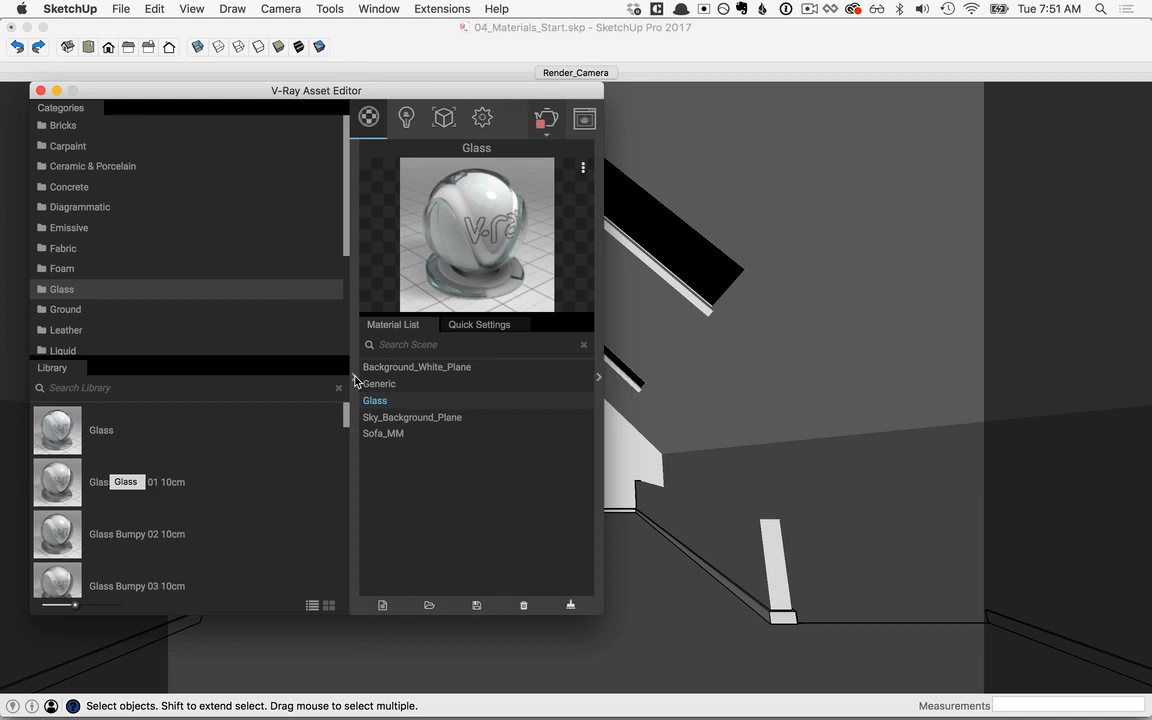
scroll(260, 287, down, 5)
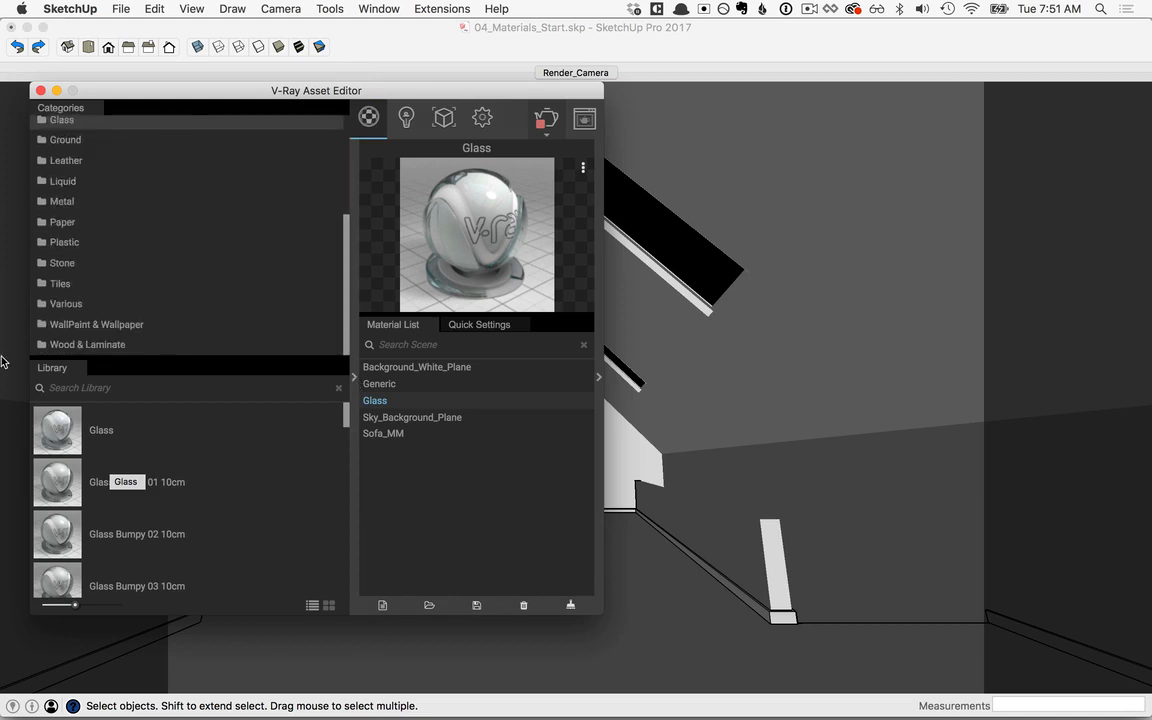
click(62, 344)
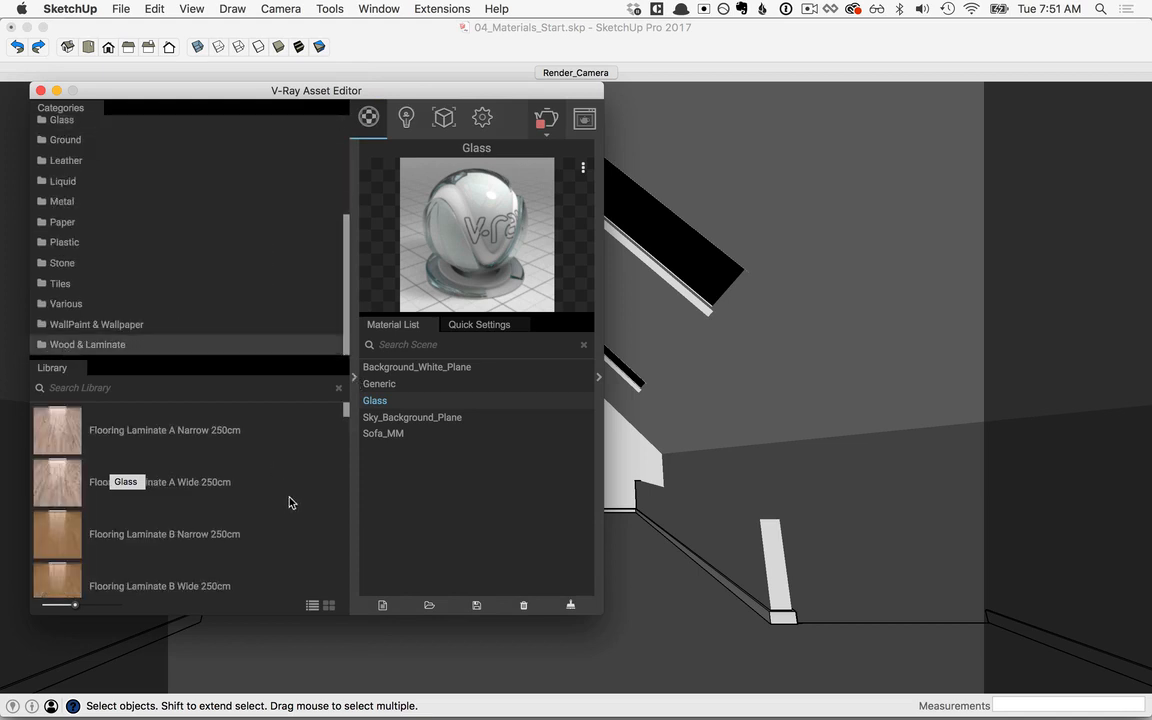
mouse_move(345, 407)
mouse_down()
mouse_move(345, 527)
mouse_move(346, 507)
mouse_up()
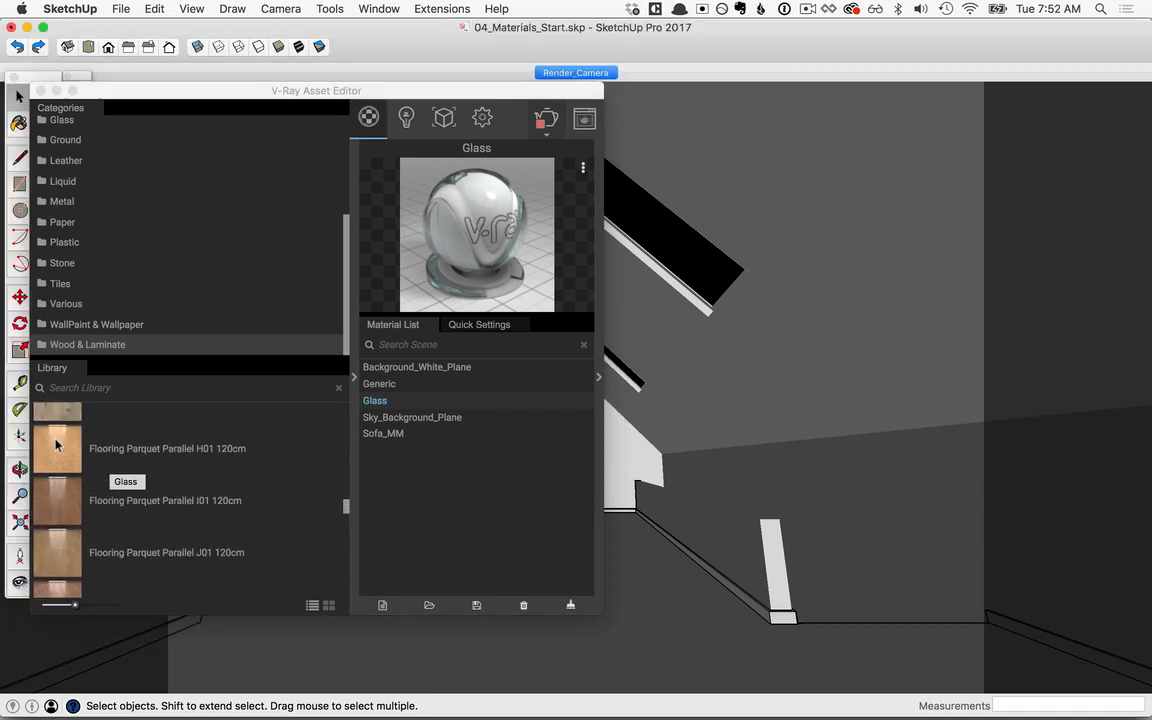
drag(55, 441, 412, 487)
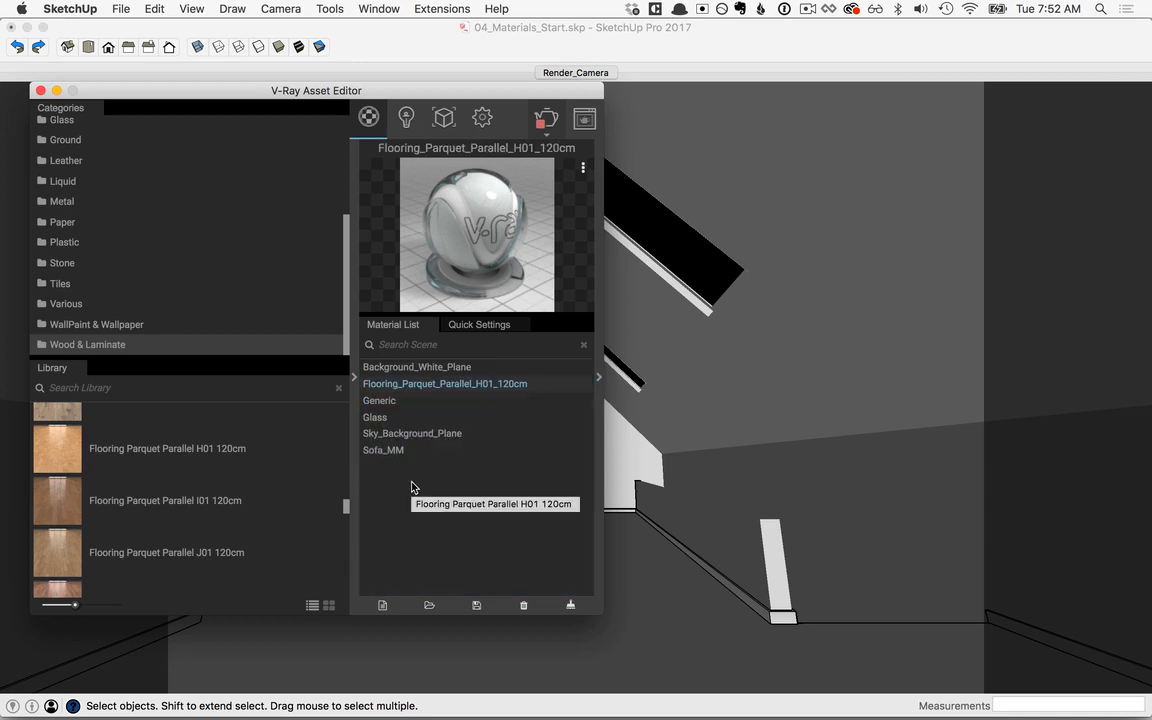
Step: Select the attic floor in the model and apply the Flooring_Parquet_Parallel_H01_120cm material to it
click(633, 607)
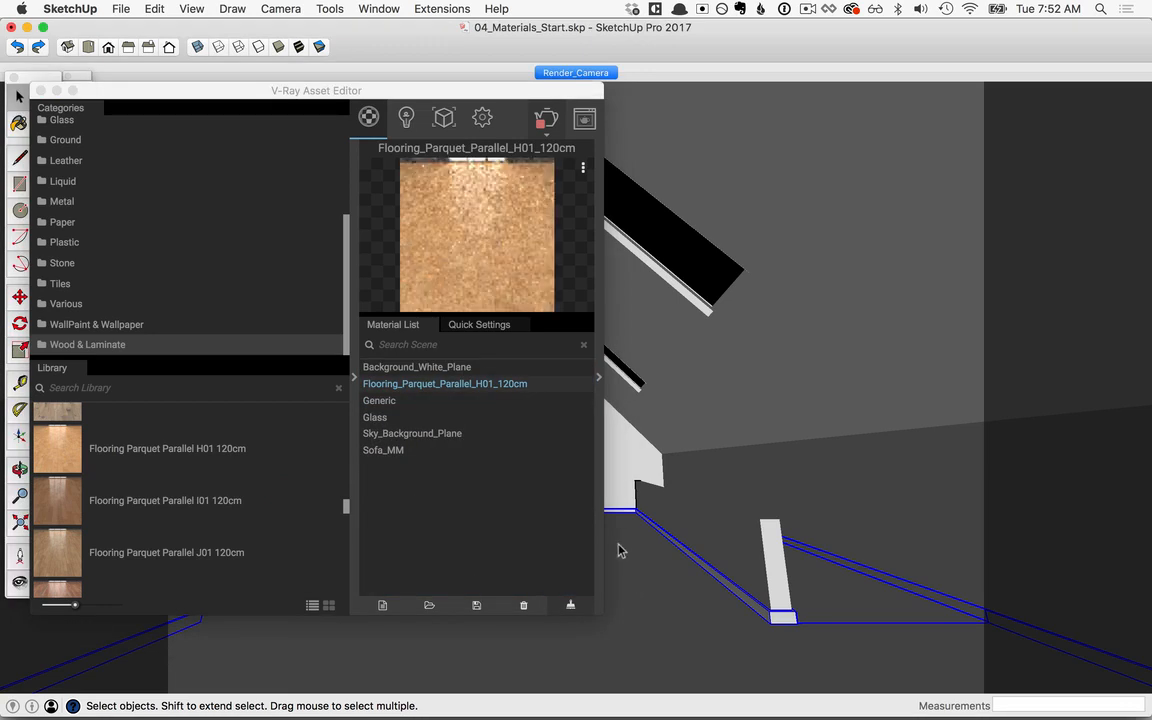
key(b)
right_click(440, 386)
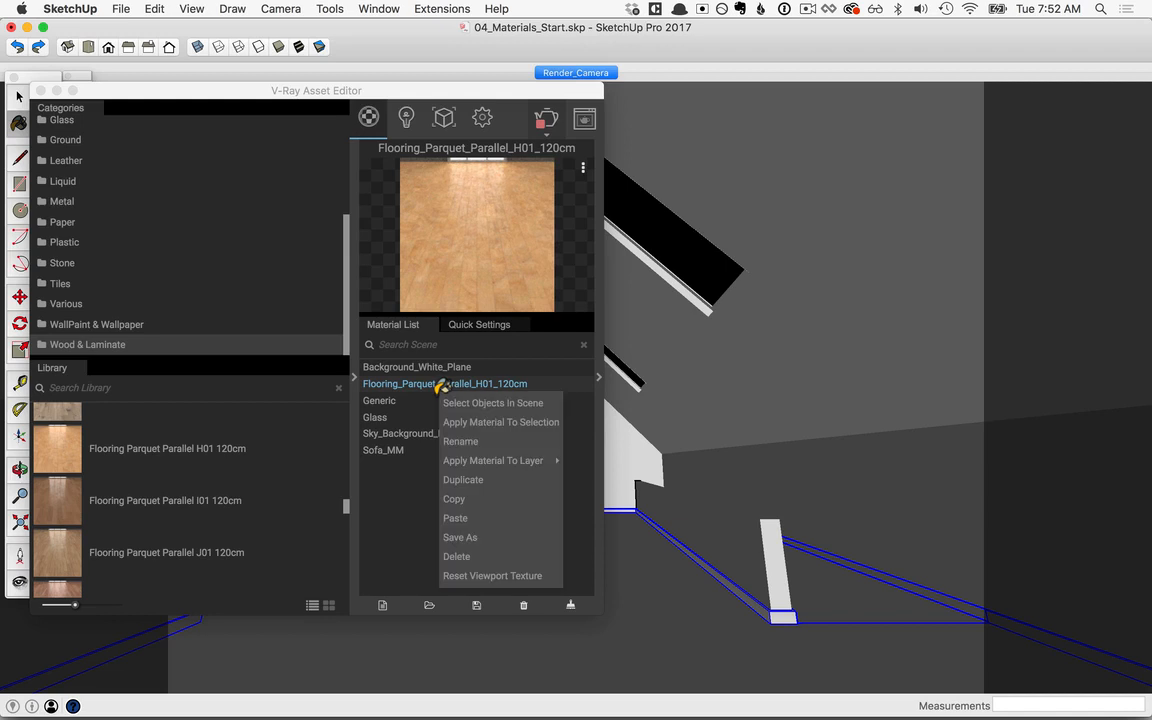
click(645, 422)
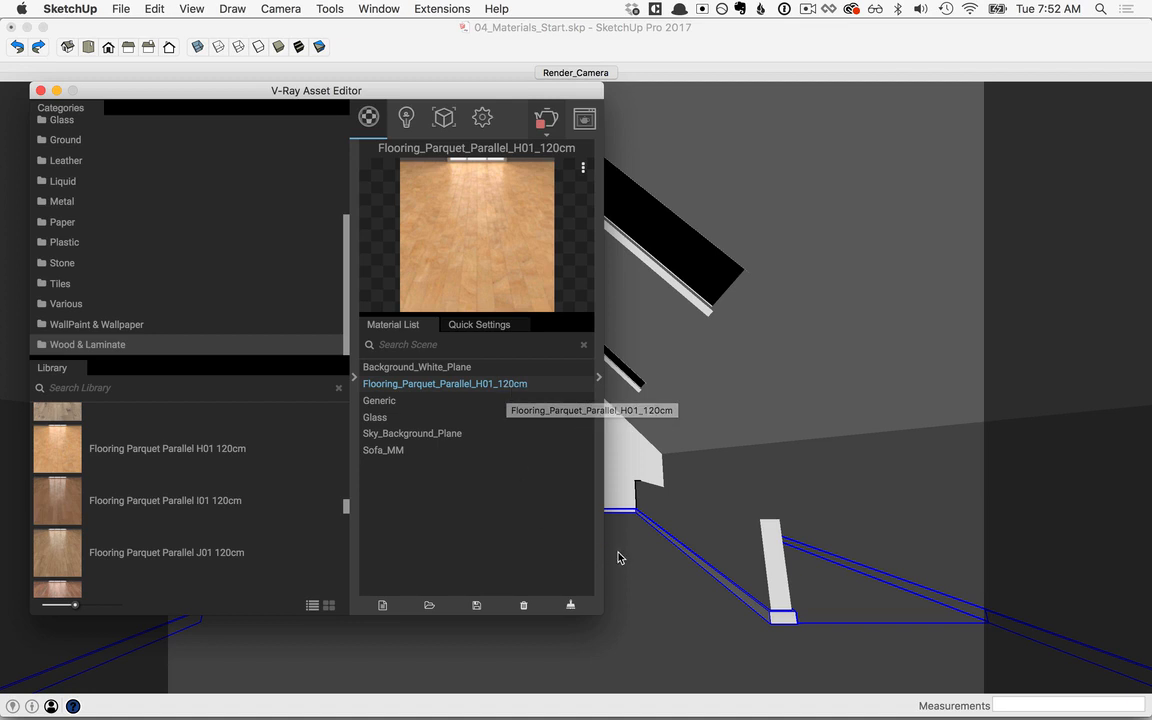
click(467, 34)
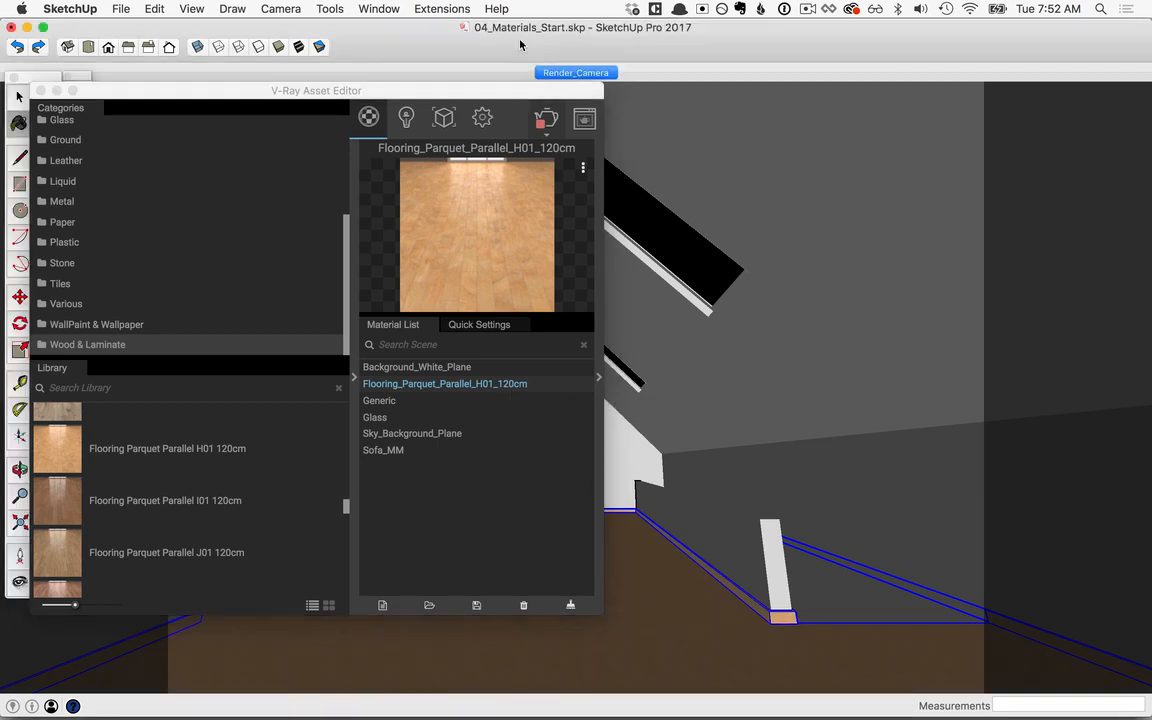
Step: Set the viewport texture width of the Flooring_Parquet_Parallel_H01_120cm material to 12 and close the material editing window
key(b)
double_click(670, 211)
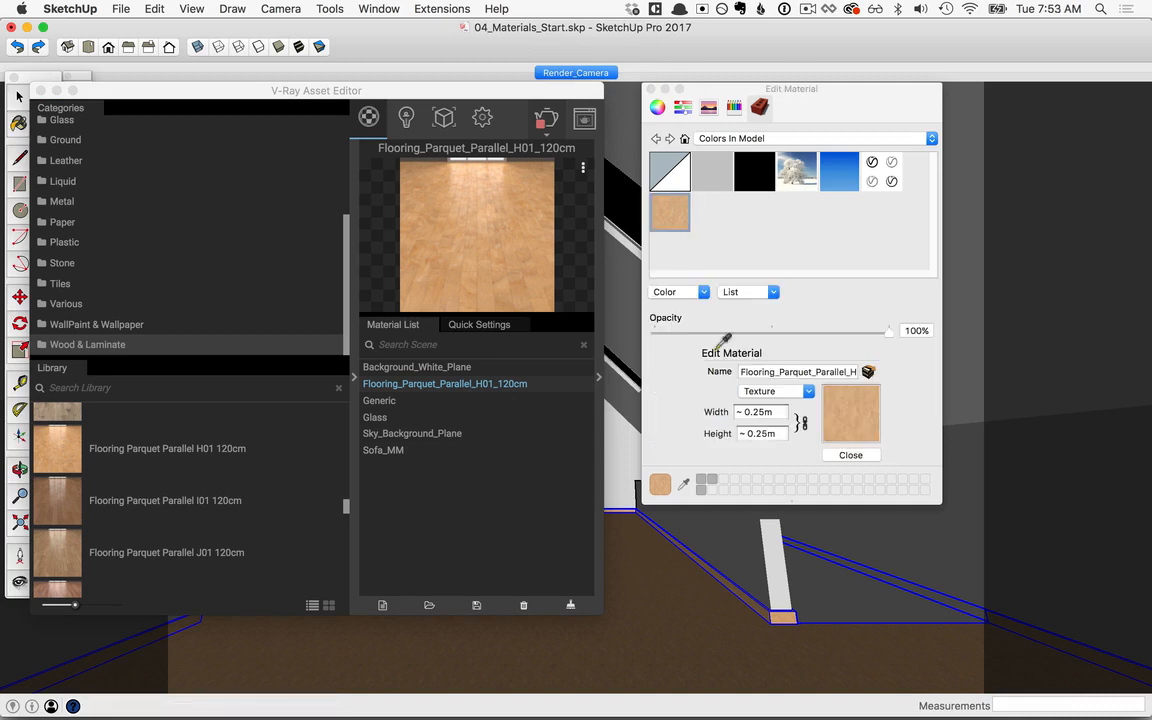
click(722, 411)
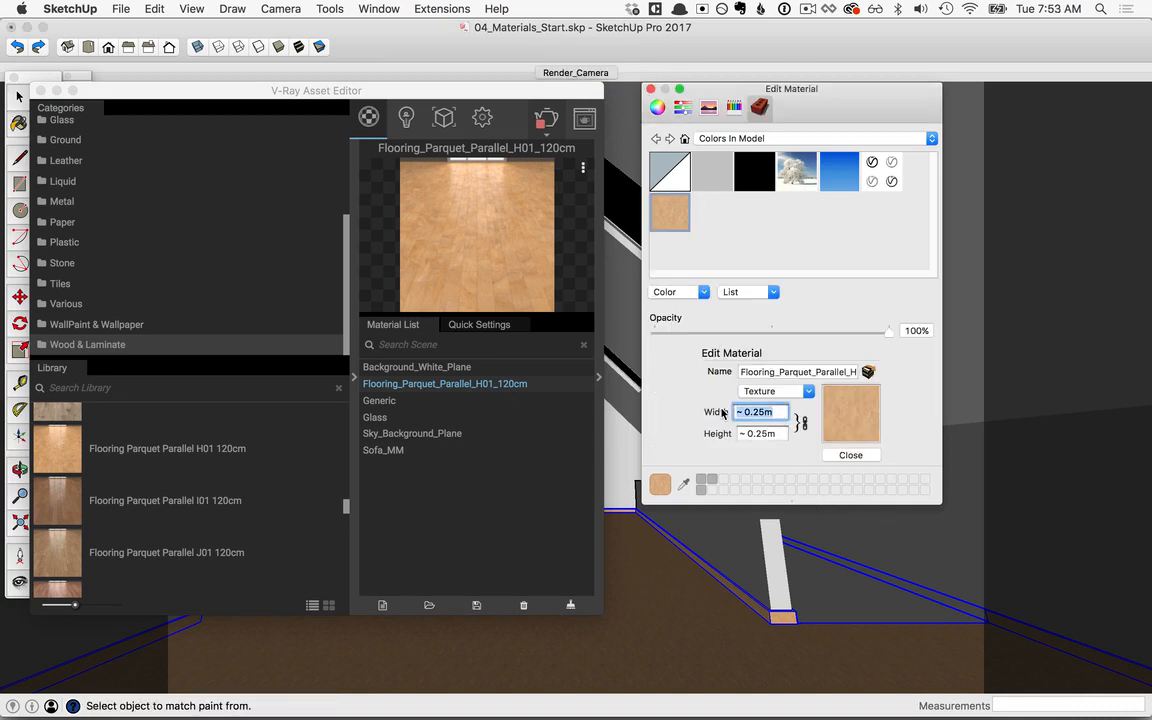
text(120cm)
click(850, 455)
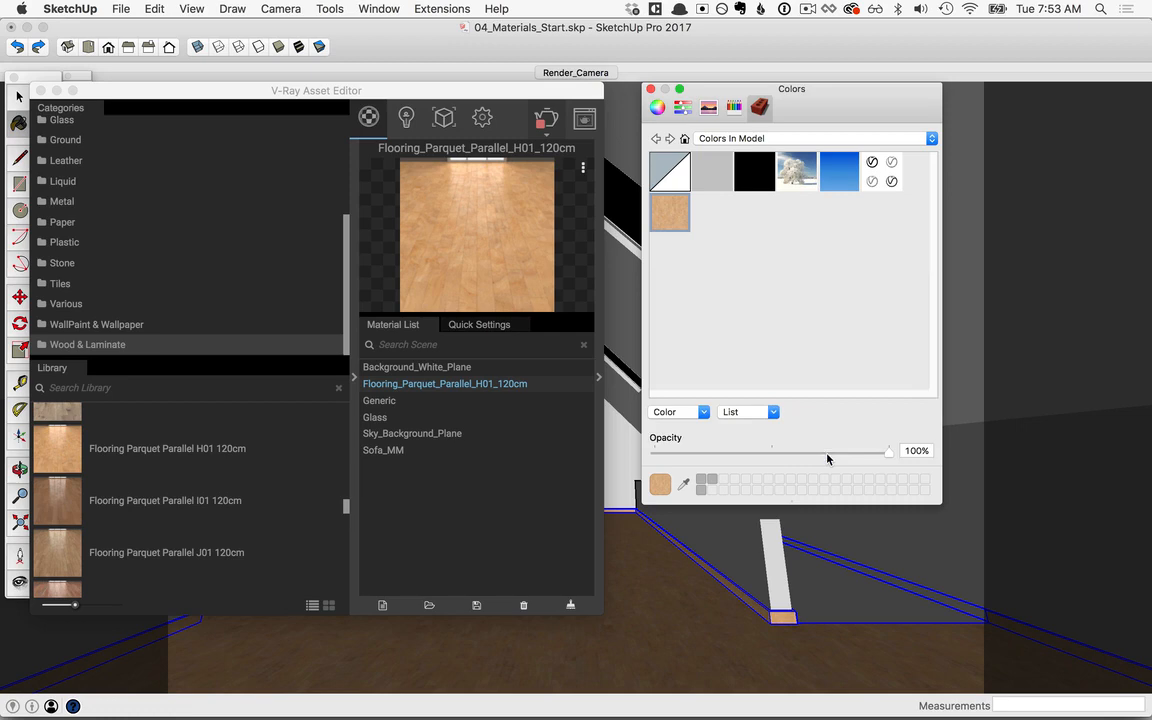
click(650, 89)
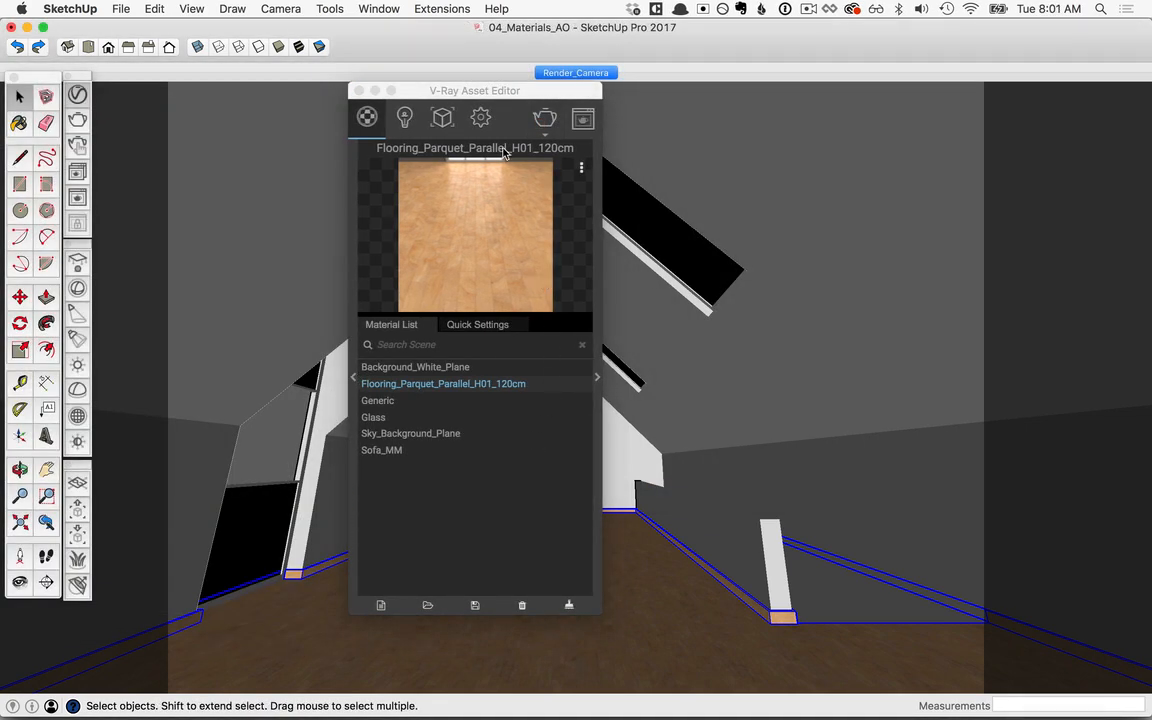
Step: Lower the V-Ray render quality to Draft and set the global illumination primary rays to Irradiance map
click(481, 118)
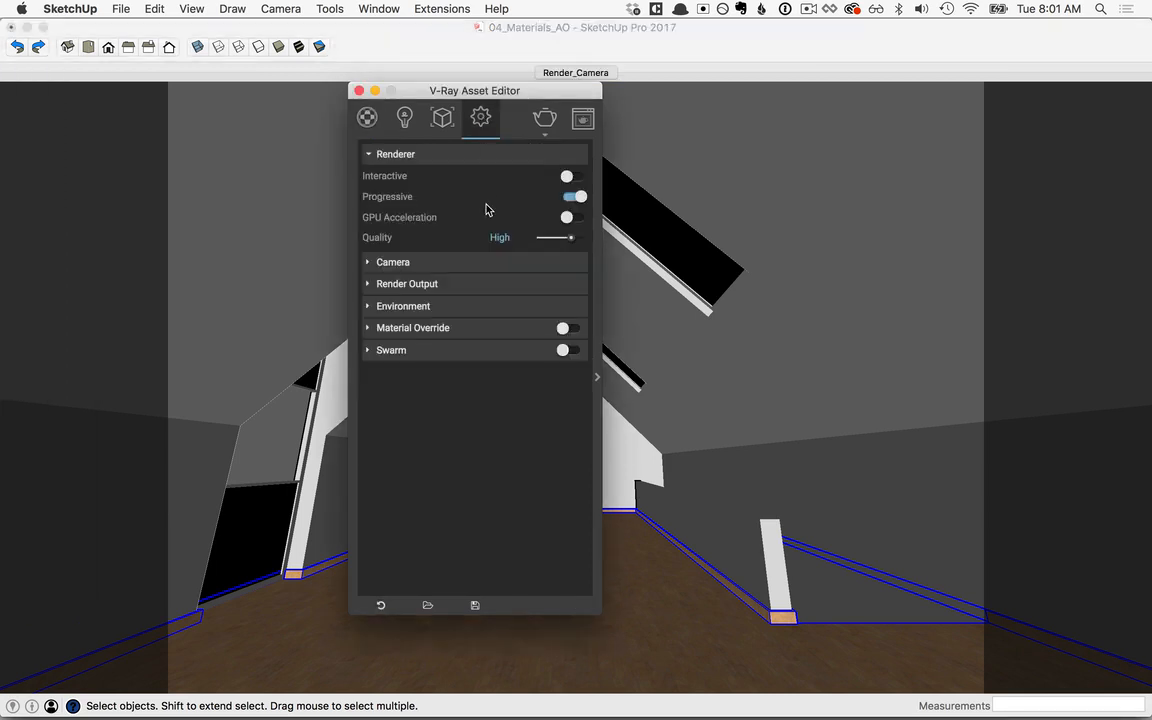
drag(574, 240, 537, 249)
click(597, 380)
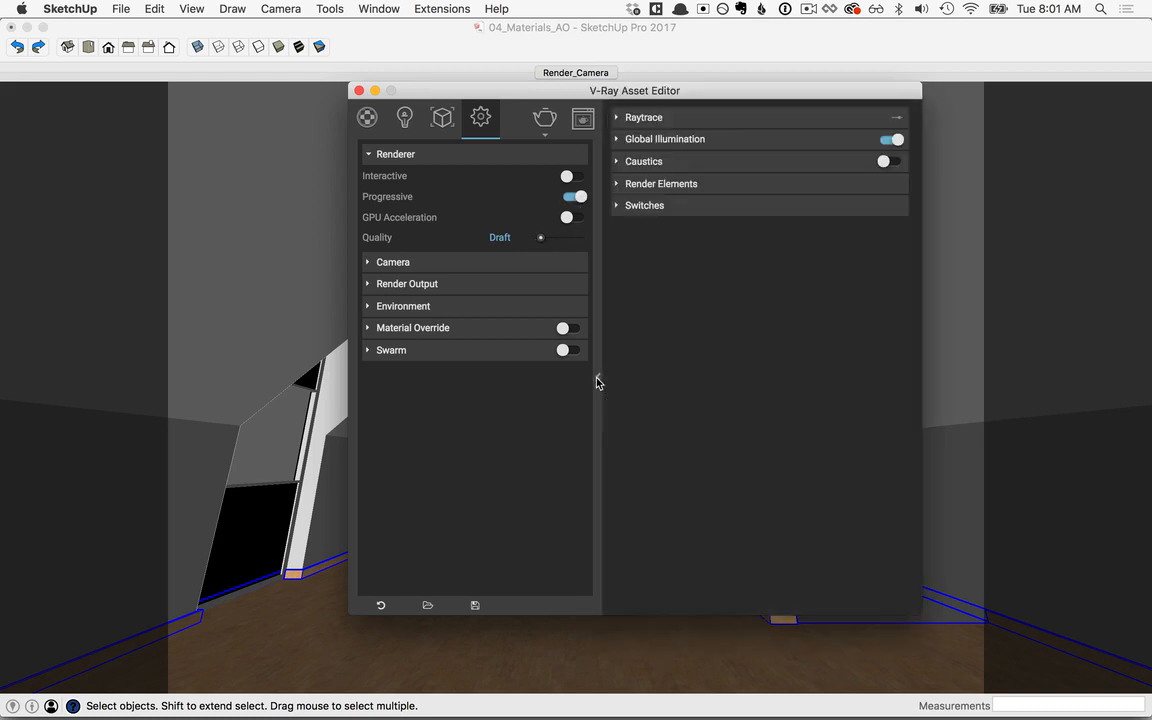
click(617, 140)
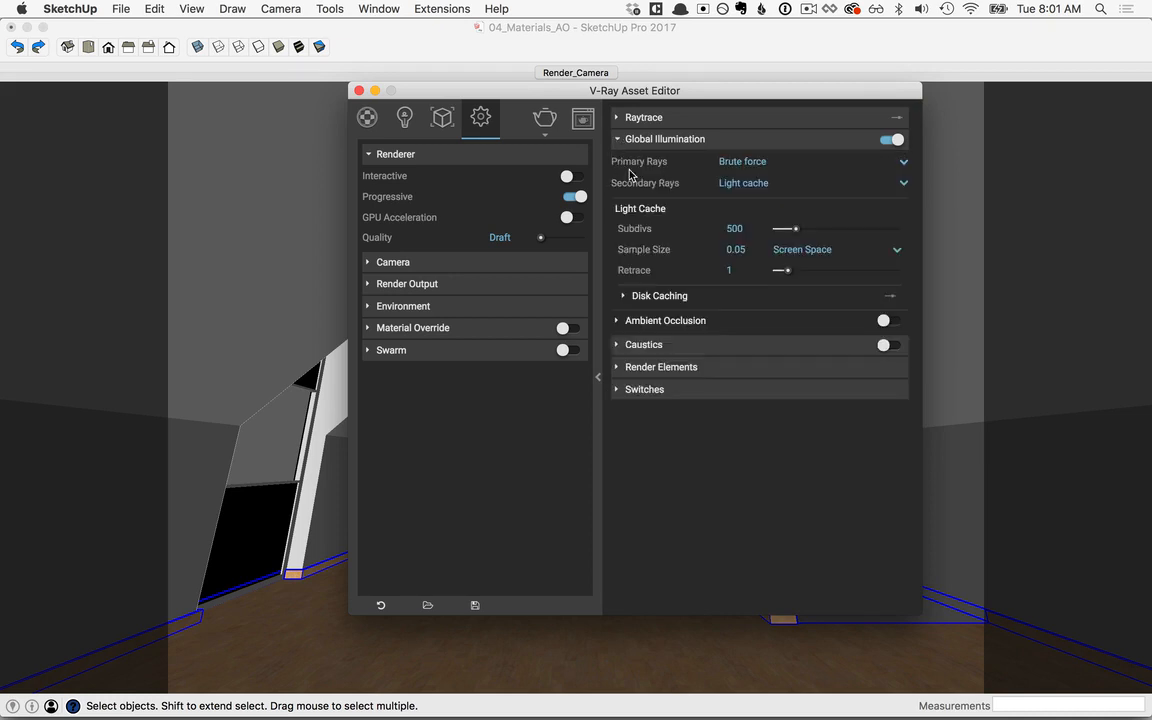
click(902, 161)
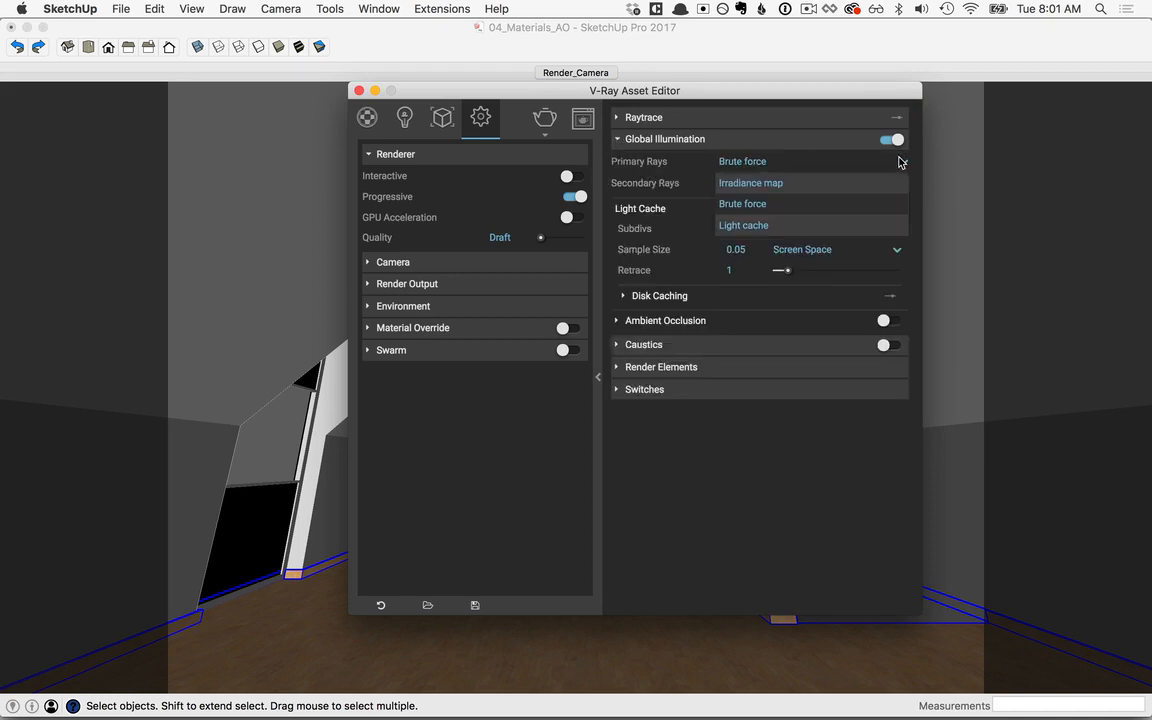
click(749, 186)
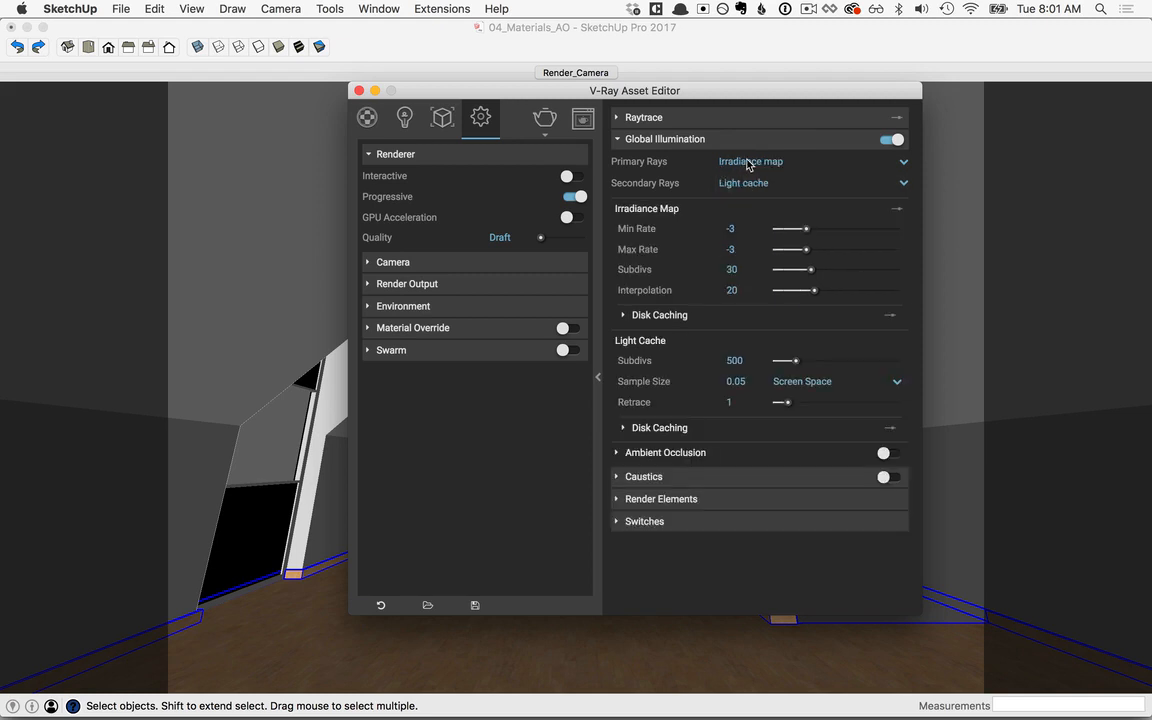
click(598, 377)
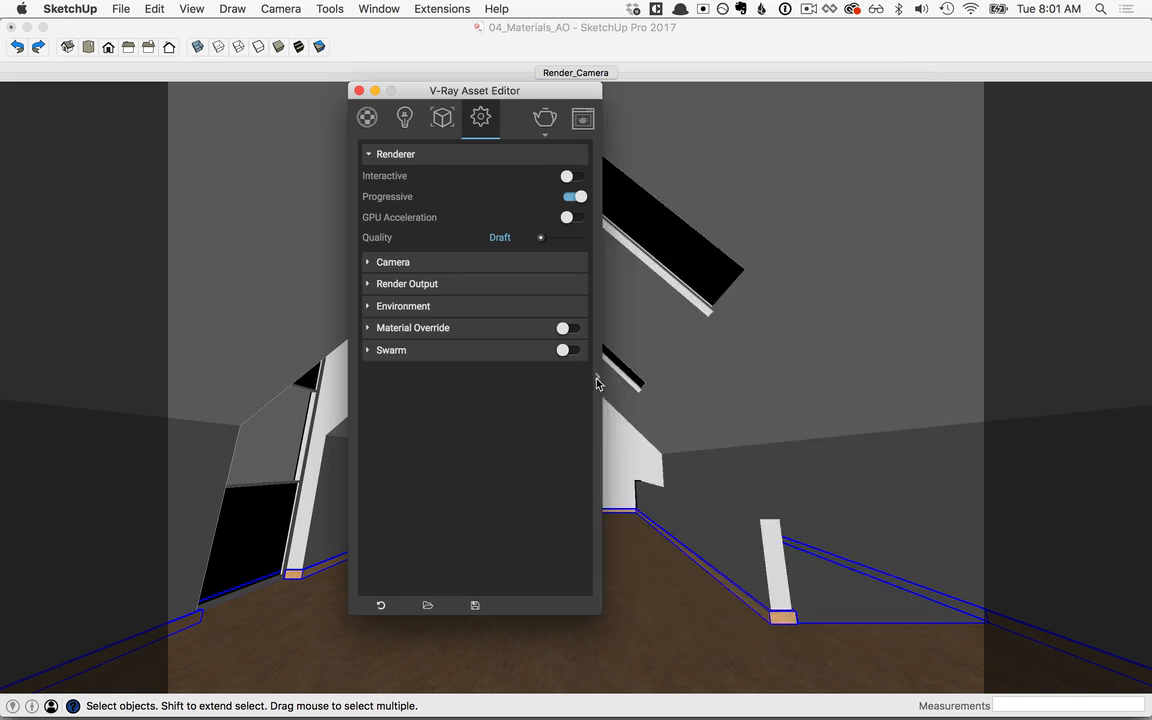
Step: Render the attic with the parquet floor and save the result to the frame buffer's render history
click(545, 118)
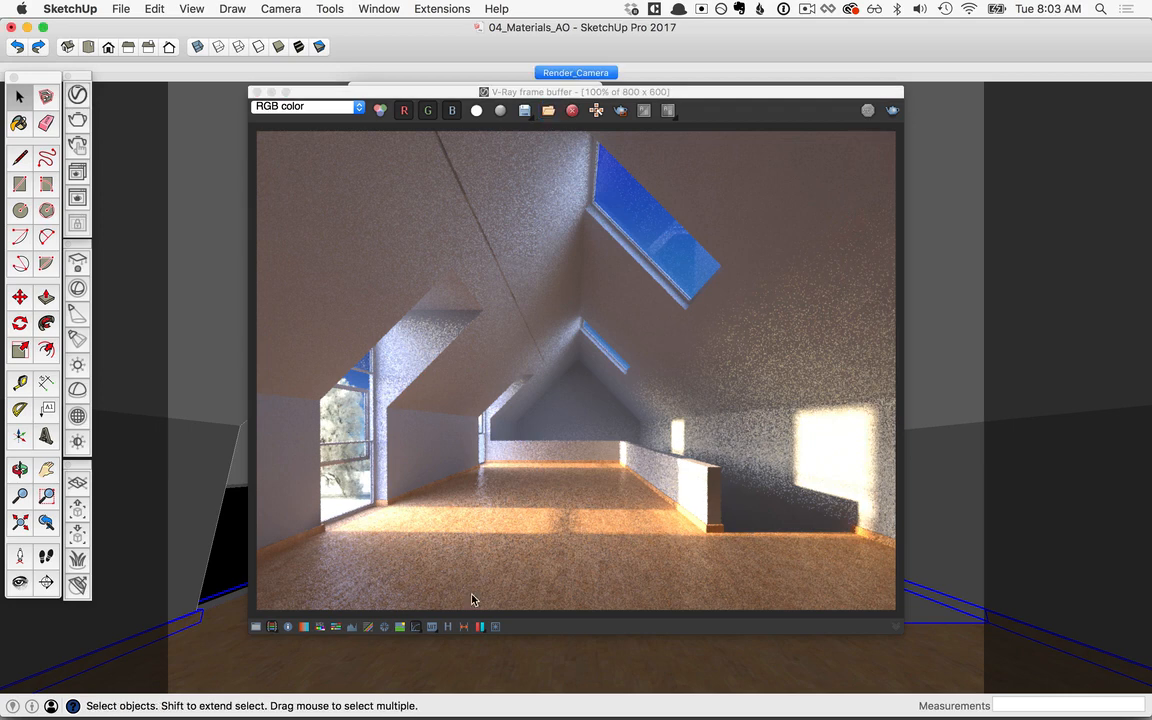
click(447, 627)
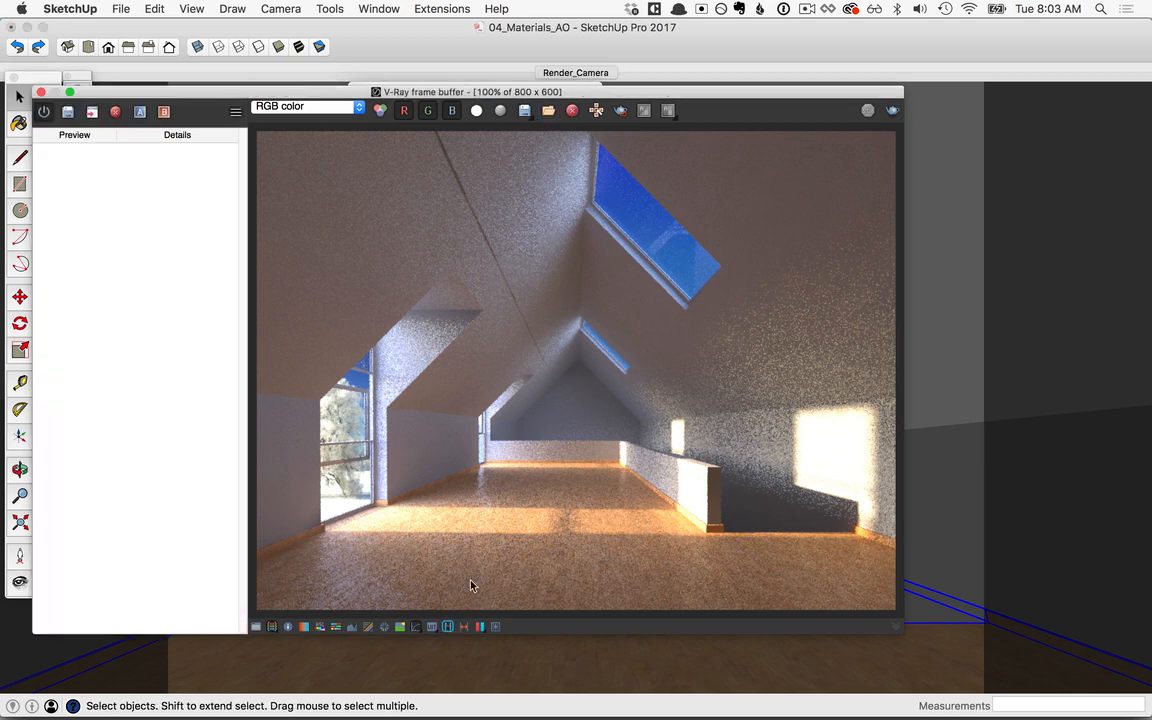
click(67, 111)
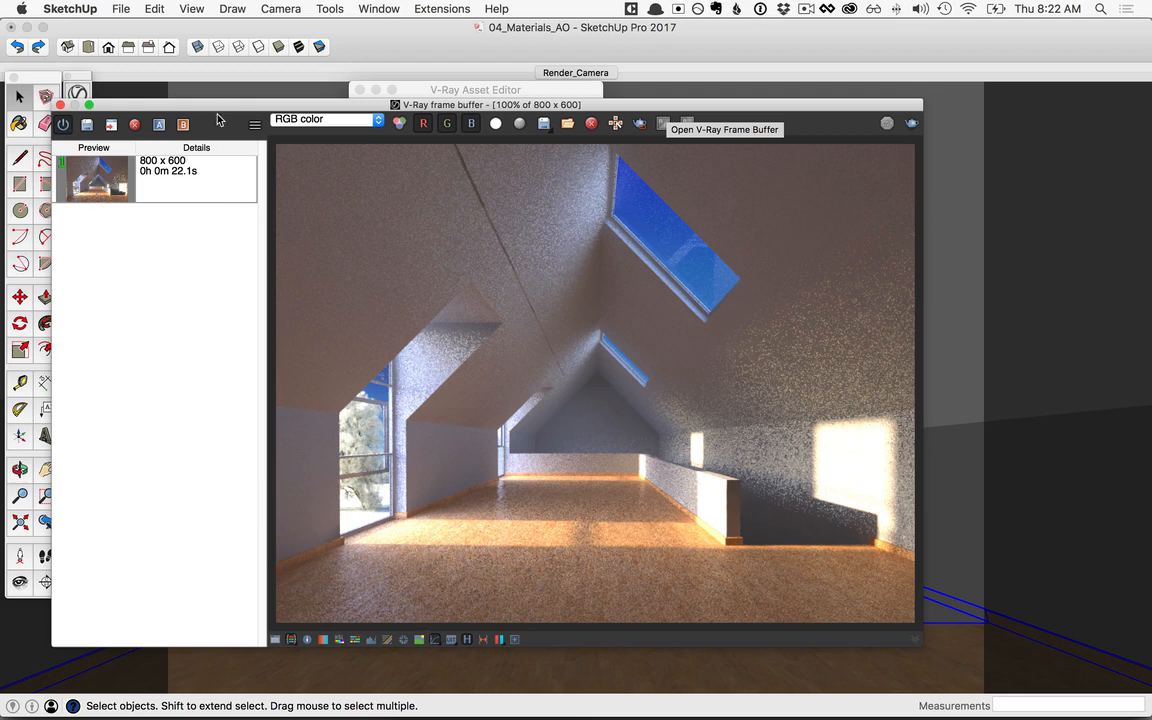
Step: Move the frame buffer aside and add the Laminate D02 120cm preset from Wood & Laminate to the scene's materials
mouse_move(203, 103)
mouse_down()
mouse_move(425, 106)
mouse_move(448, 91)
mouse_move(270, 113)
mouse_up()
click(188, 139)
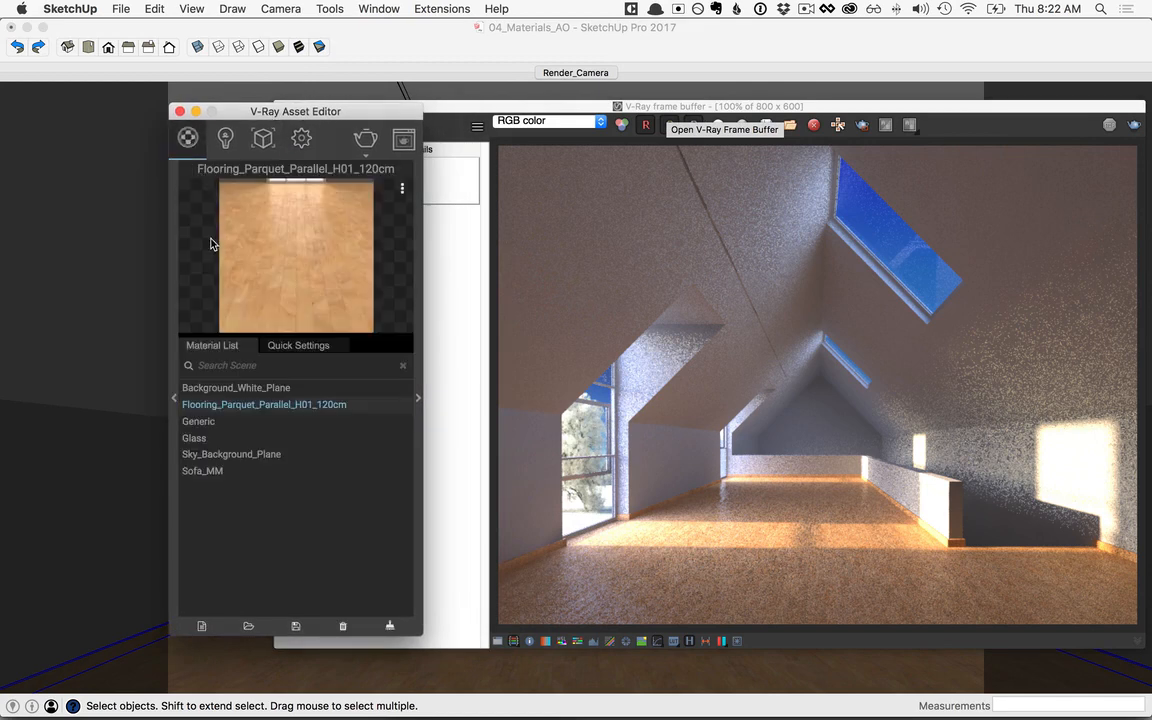
click(173, 402)
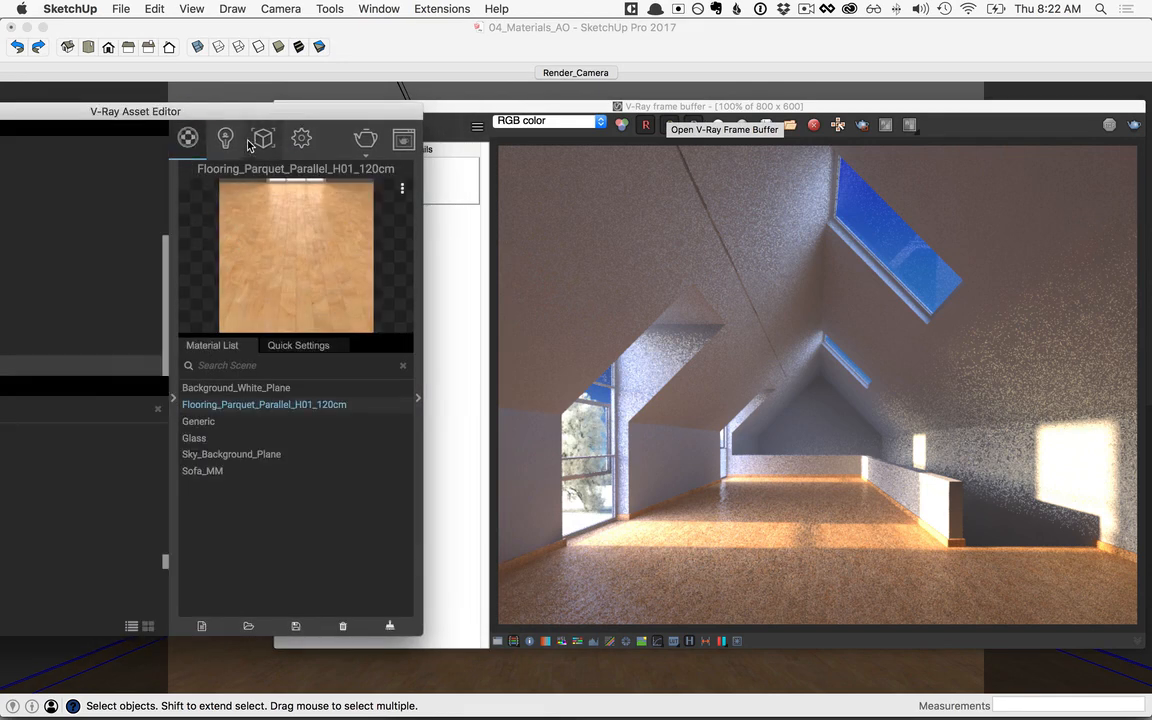
drag(225, 104, 411, 106)
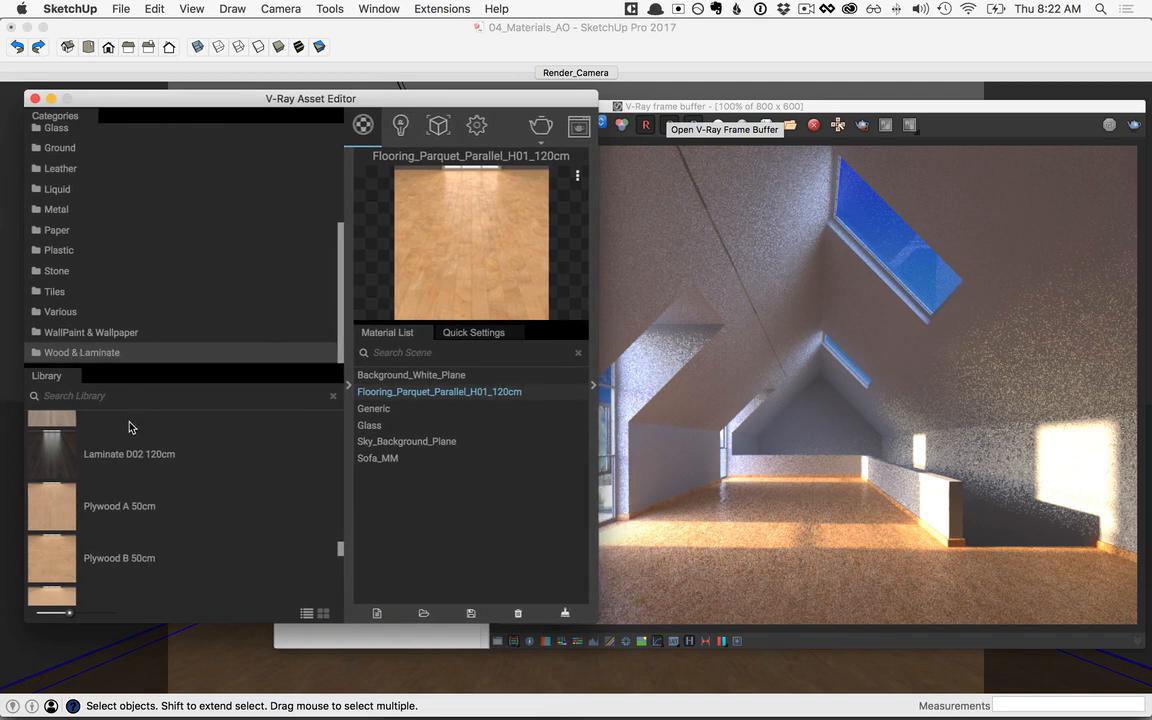
mouse_move(341, 558)
mouse_down()
mouse_move(340, 540)
mouse_move(340, 555)
mouse_up()
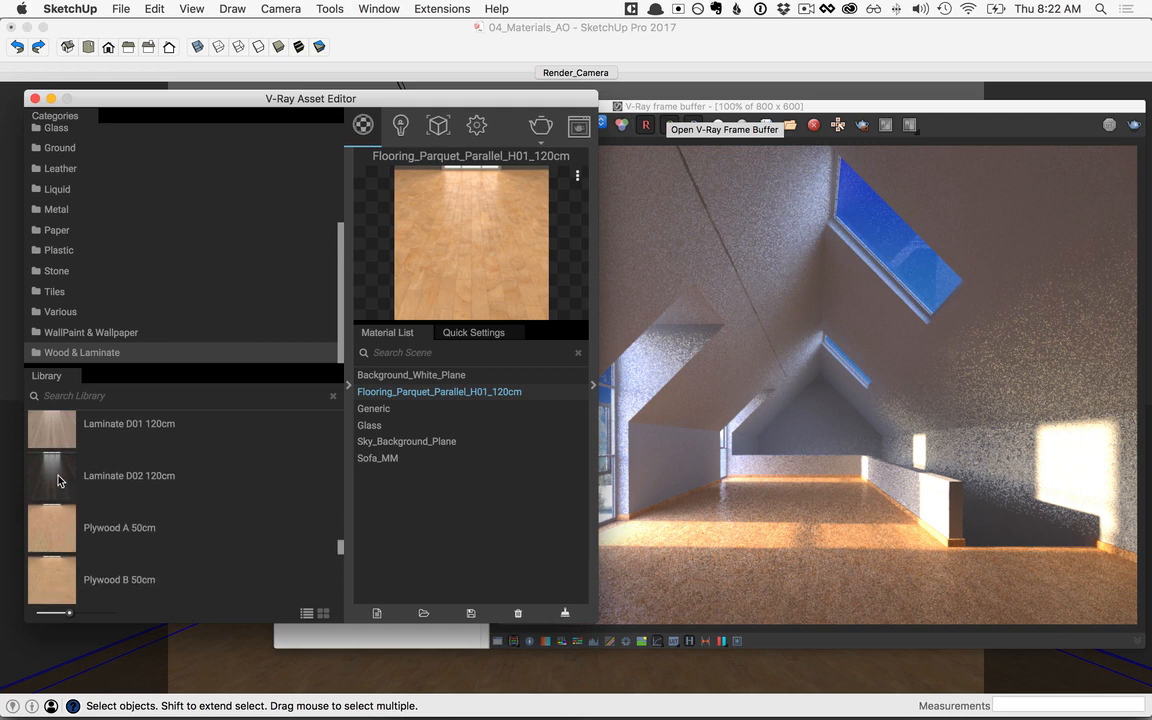
drag(57, 476, 425, 500)
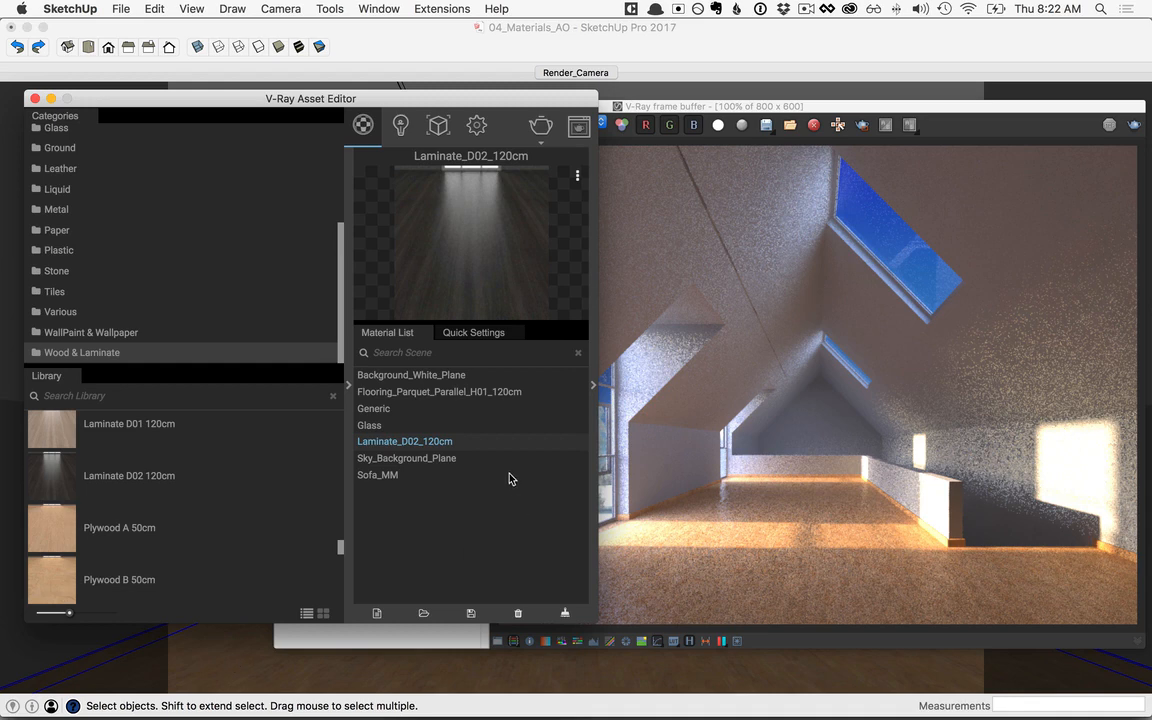
Step: Apply Laminate_D02_120cm to the selected floor, and save a new render of the attic to the history
right_click(397, 444)
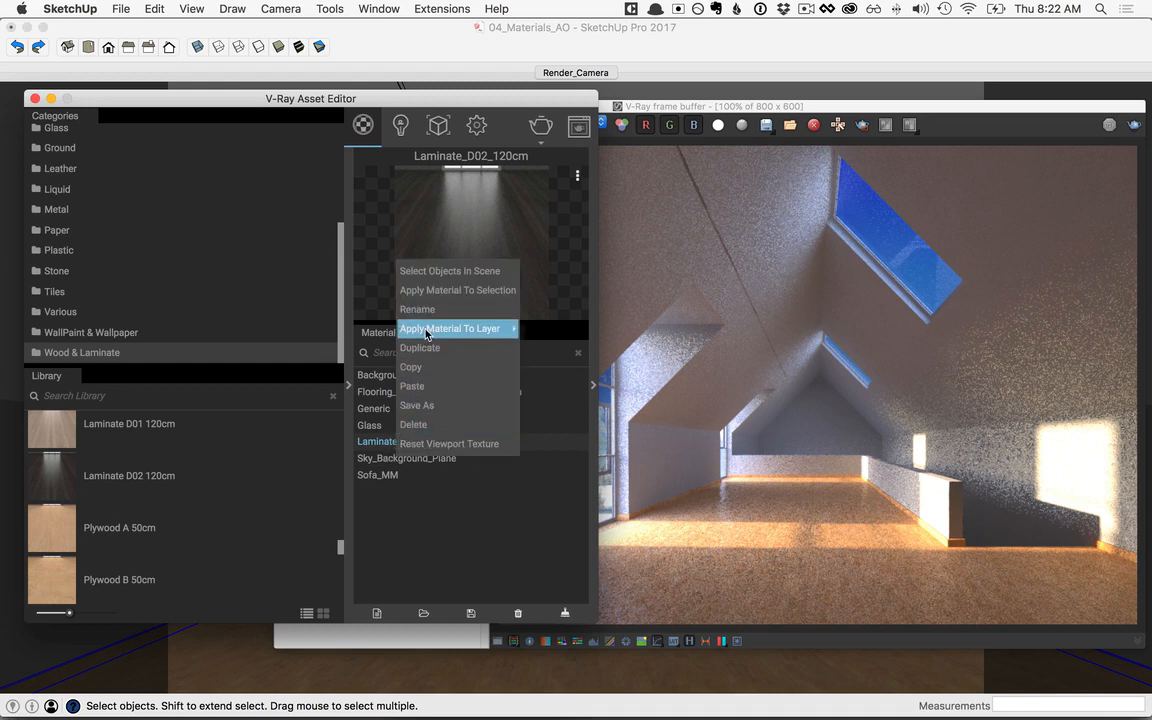
click(432, 294)
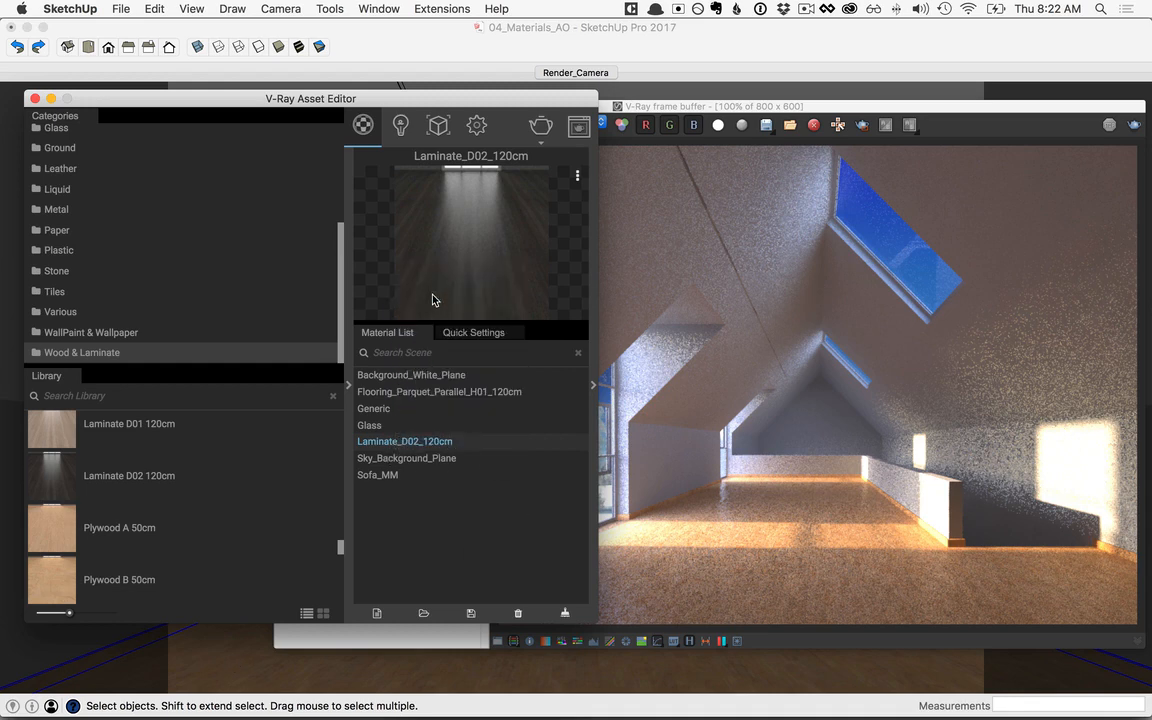
click(541, 131)
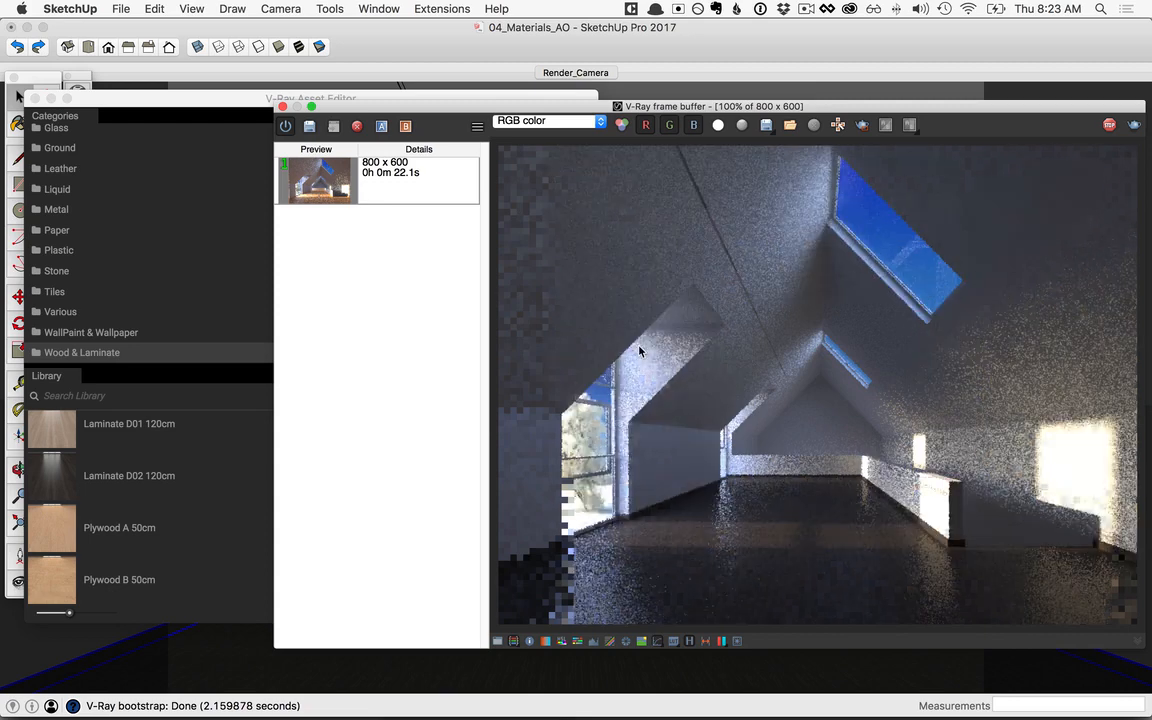
click(310, 128)
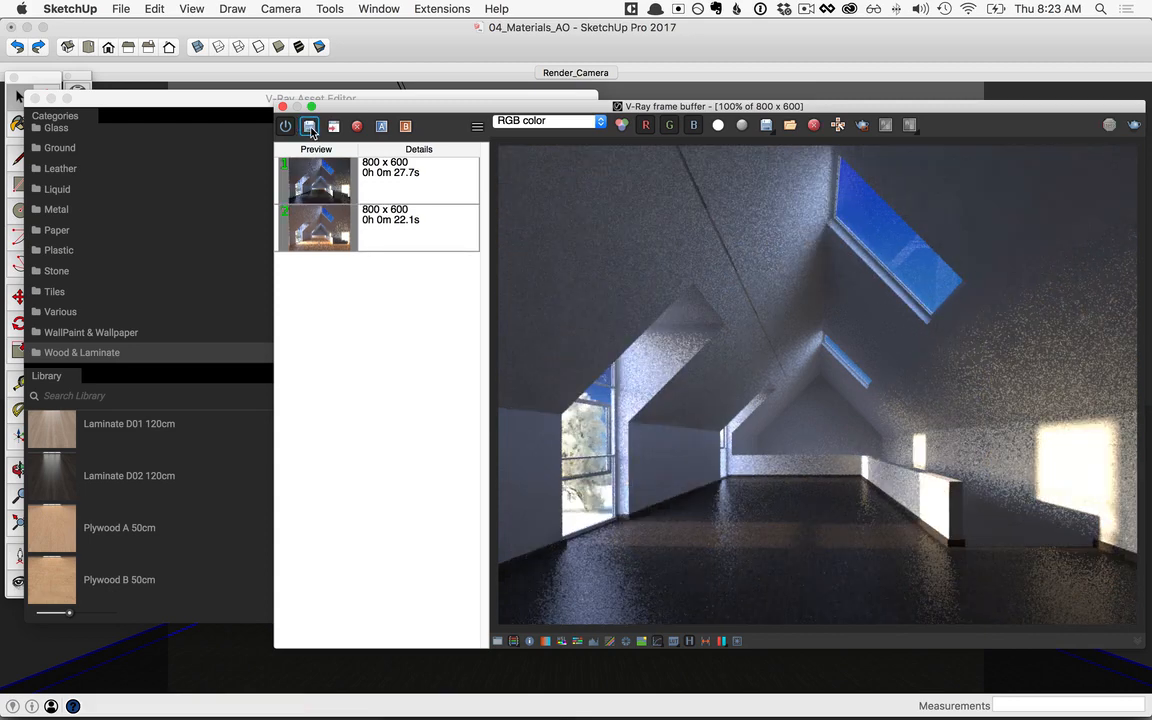
Step: Compare the dark laminate and light parquet renders in the history for how floor color affects the room's lighting
click(335, 190)
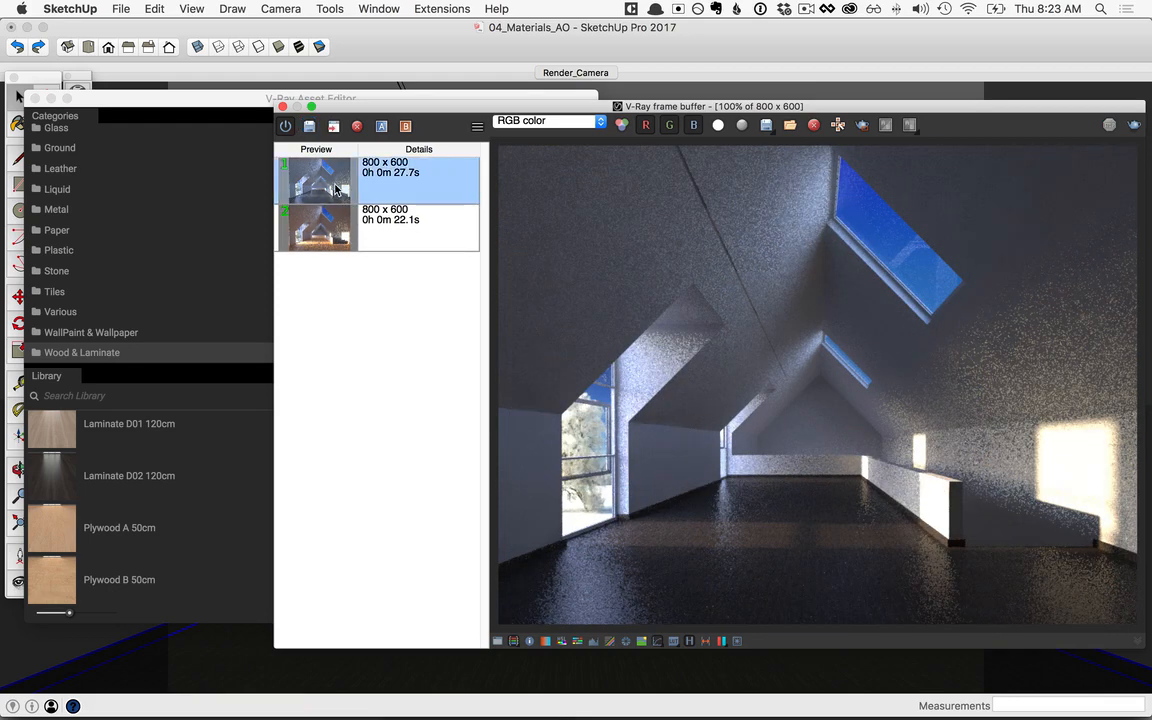
click(337, 234)
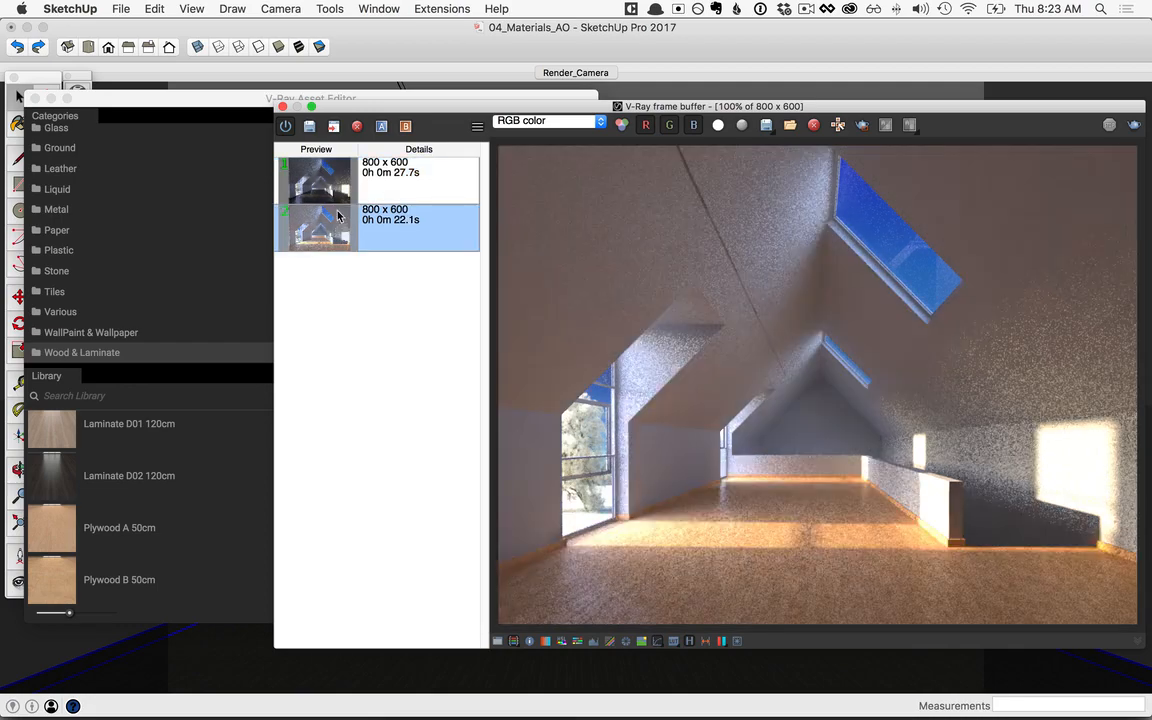
click(340, 193)
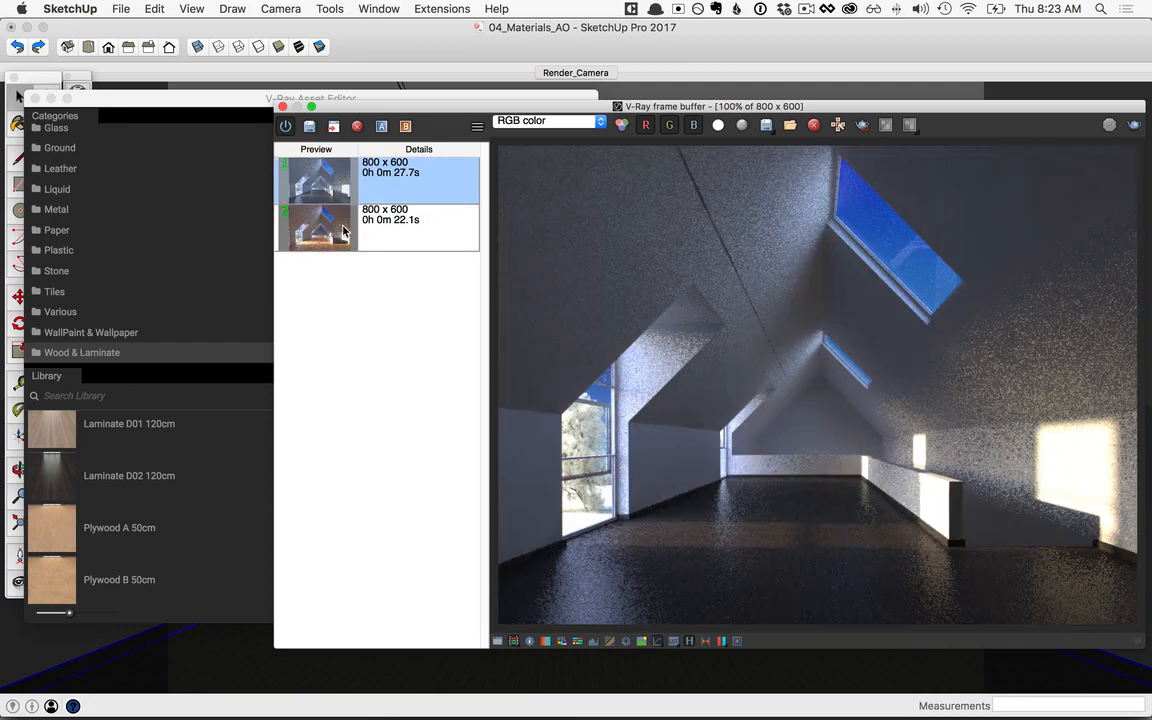
Step: Switch between the two saved renders to examine how much light each floor bounces onto the walls and ceiling
click(332, 228)
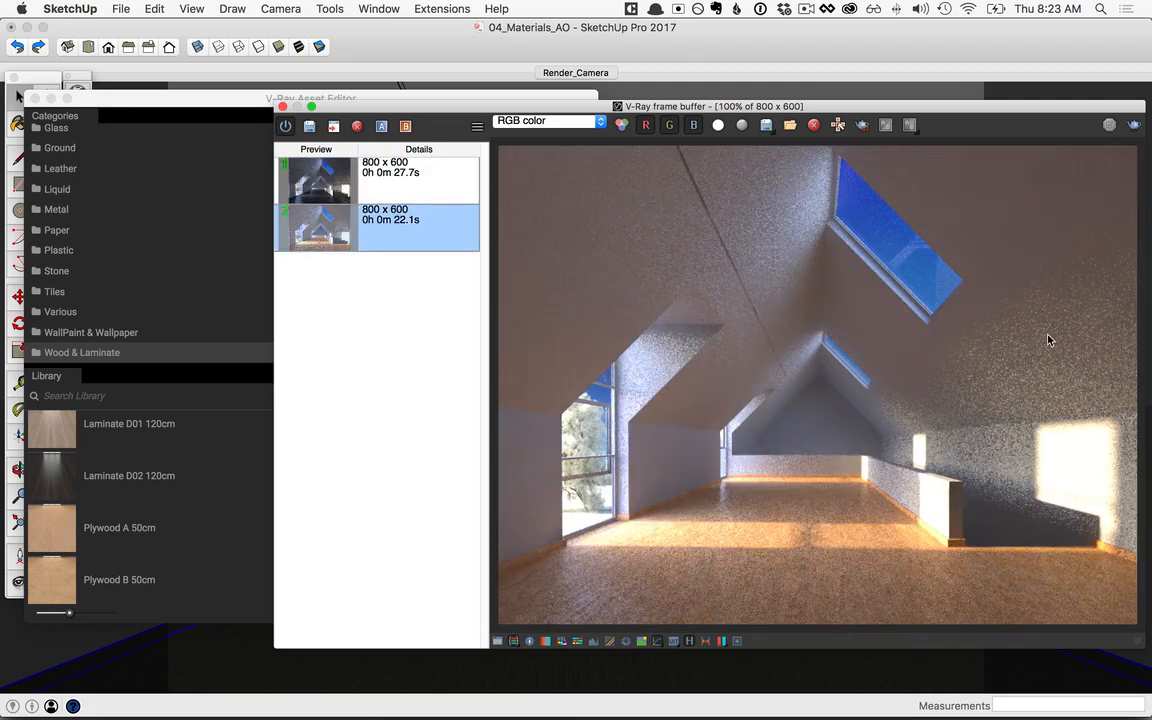
click(321, 178)
click(320, 228)
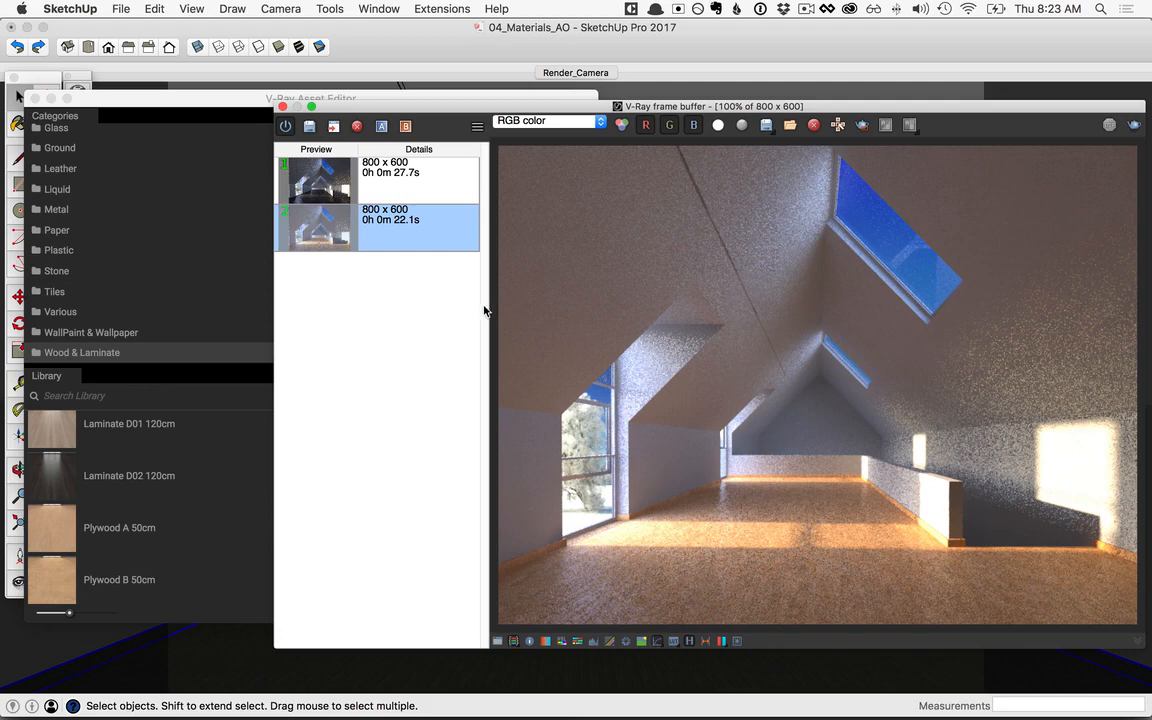
click(333, 184)
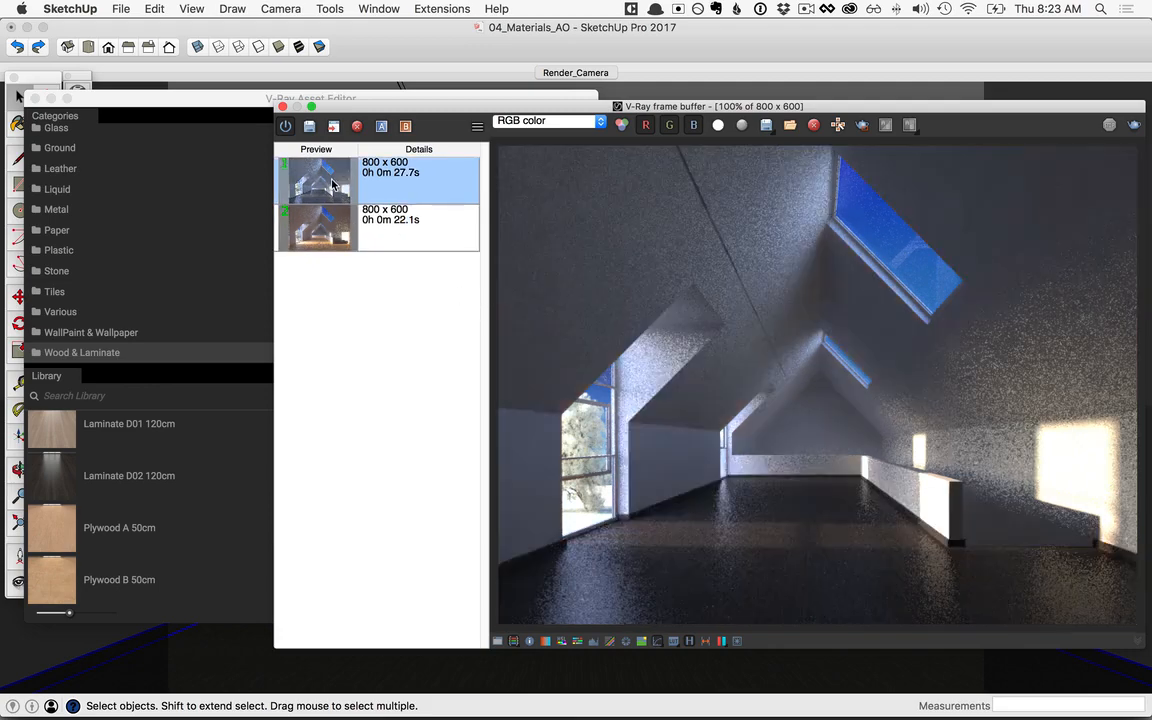
click(335, 233)
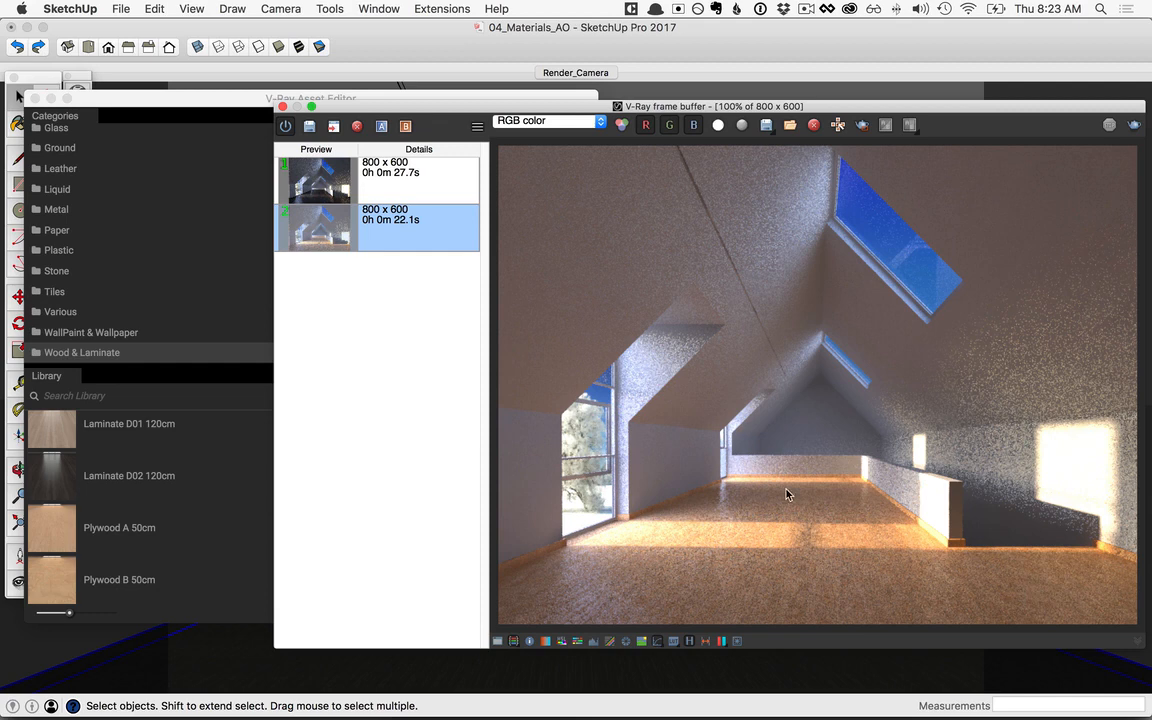
Step: Add the Flooring Laminate E Narrow 250cm preset to the scene's materials and apply it to the selected floor
click(240, 102)
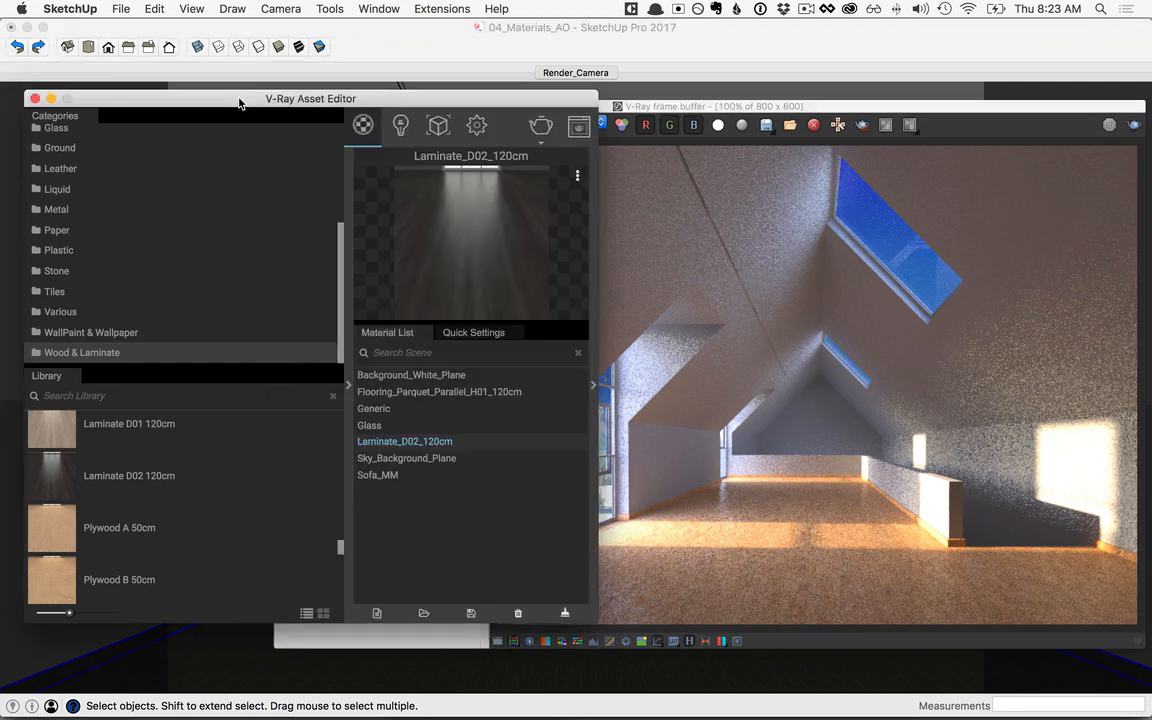
drag(339, 546, 342, 442)
drag(52, 447, 444, 530)
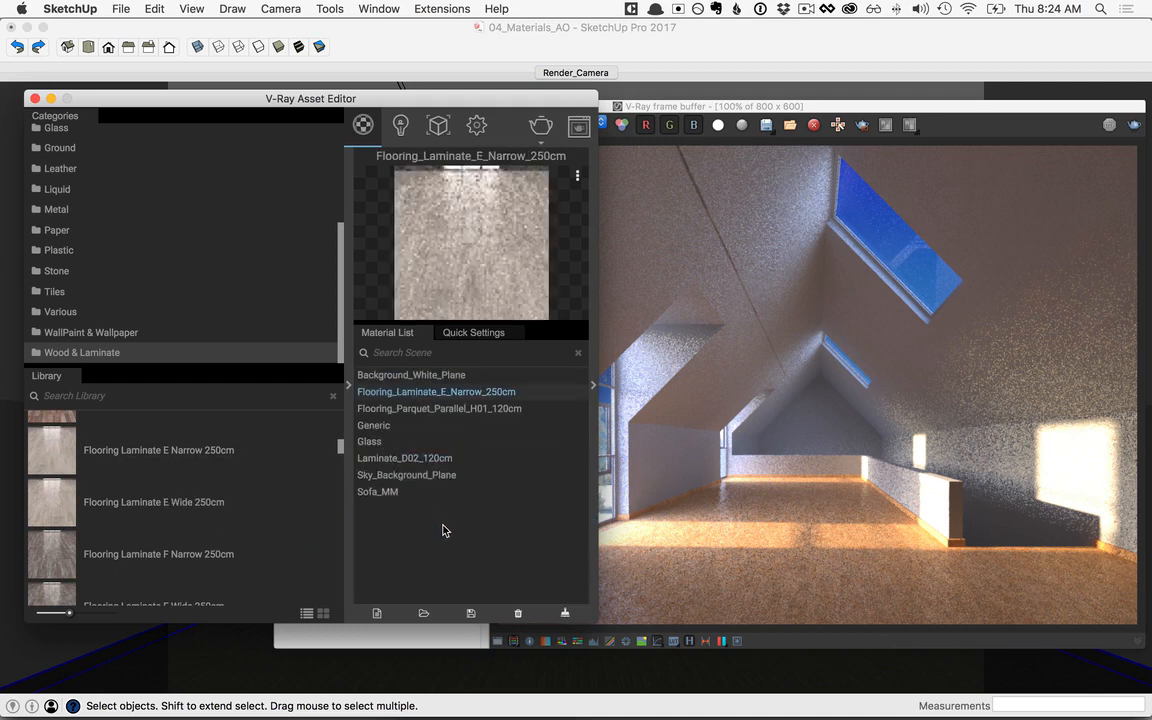
right_click(449, 397)
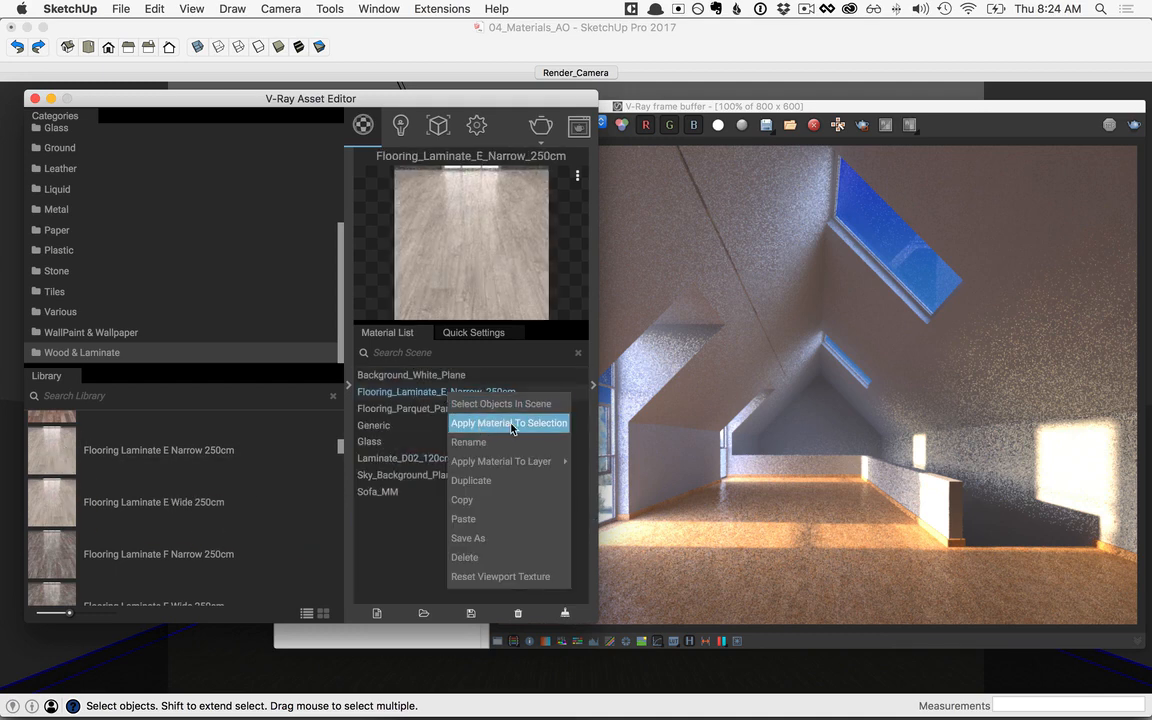
click(510, 423)
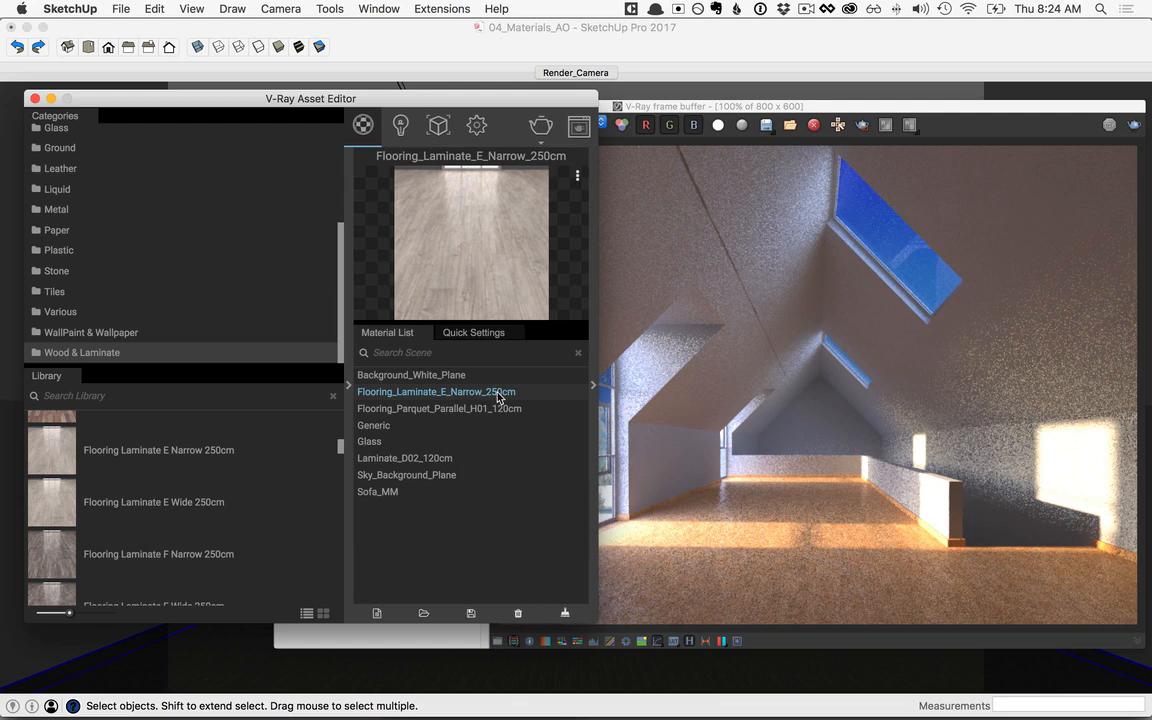
Step: Set the texture width of the Flooring_Laminate_E_Narrow_250cm material to 2 m and close the material editor
click(543, 46)
click(751, 205)
double_click(751, 208)
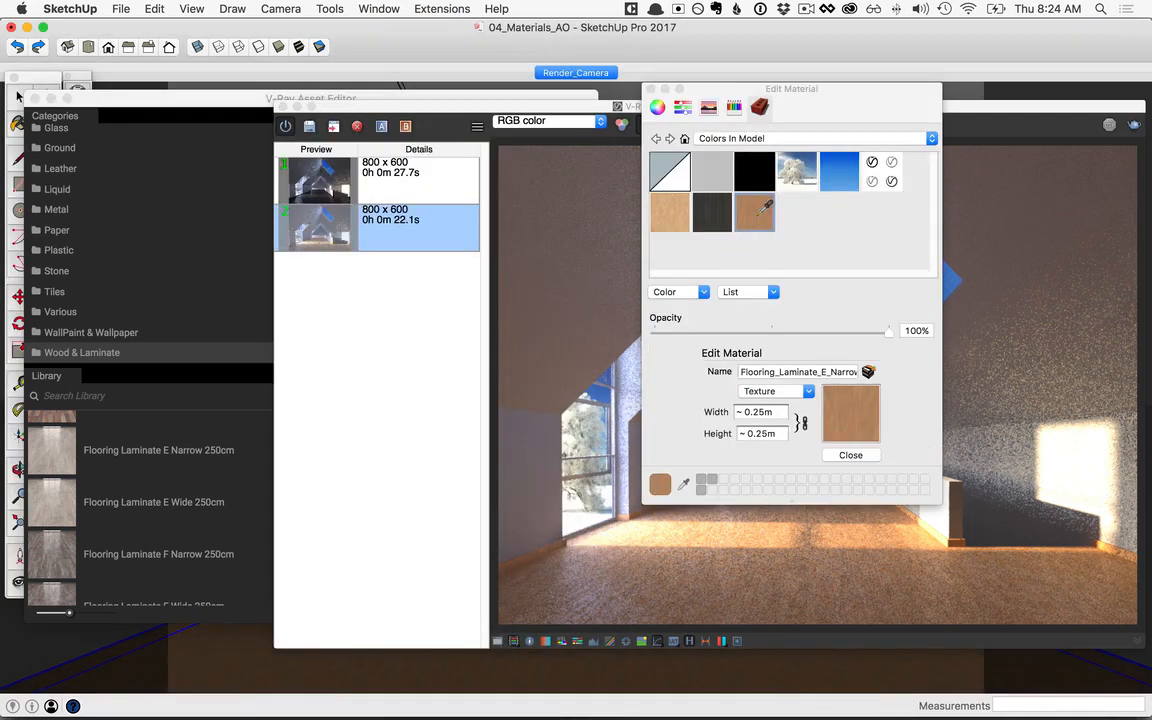
click(762, 412)
text(250cm)
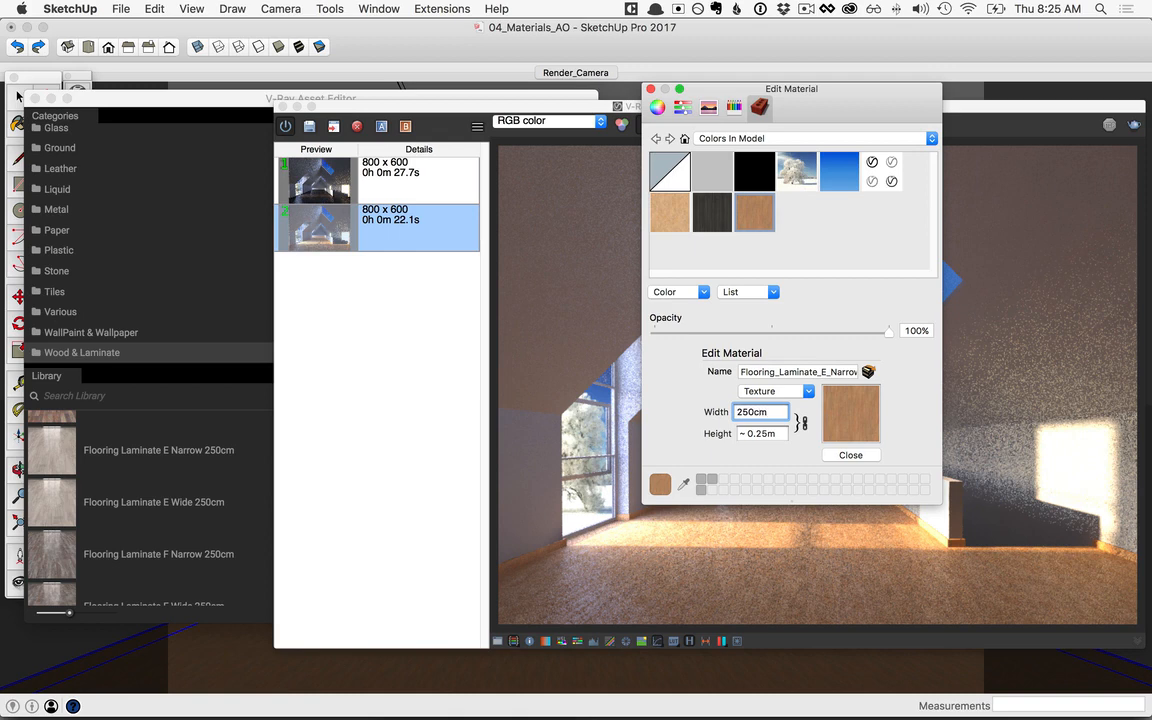
key(Return)
click(860, 456)
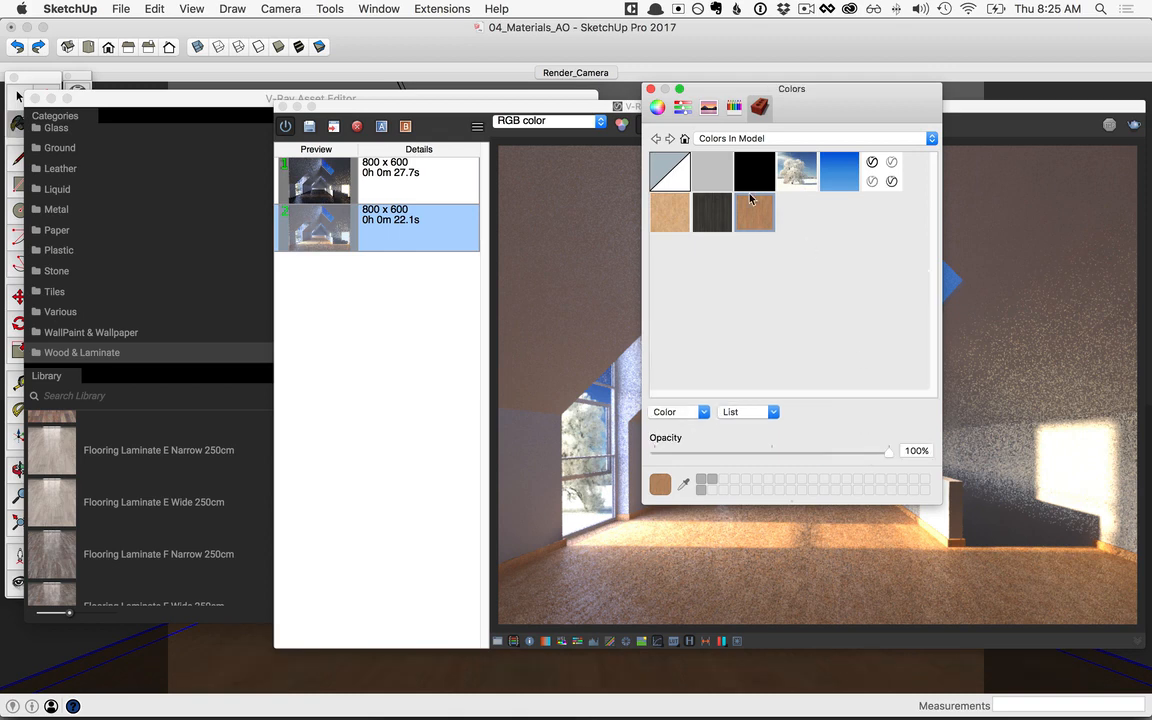
click(651, 89)
Step: Purge the unused materials and add the WallPaint FineGrain 01 White 1m preset from WallPaint & Wallpaper to the scene
click(397, 95)
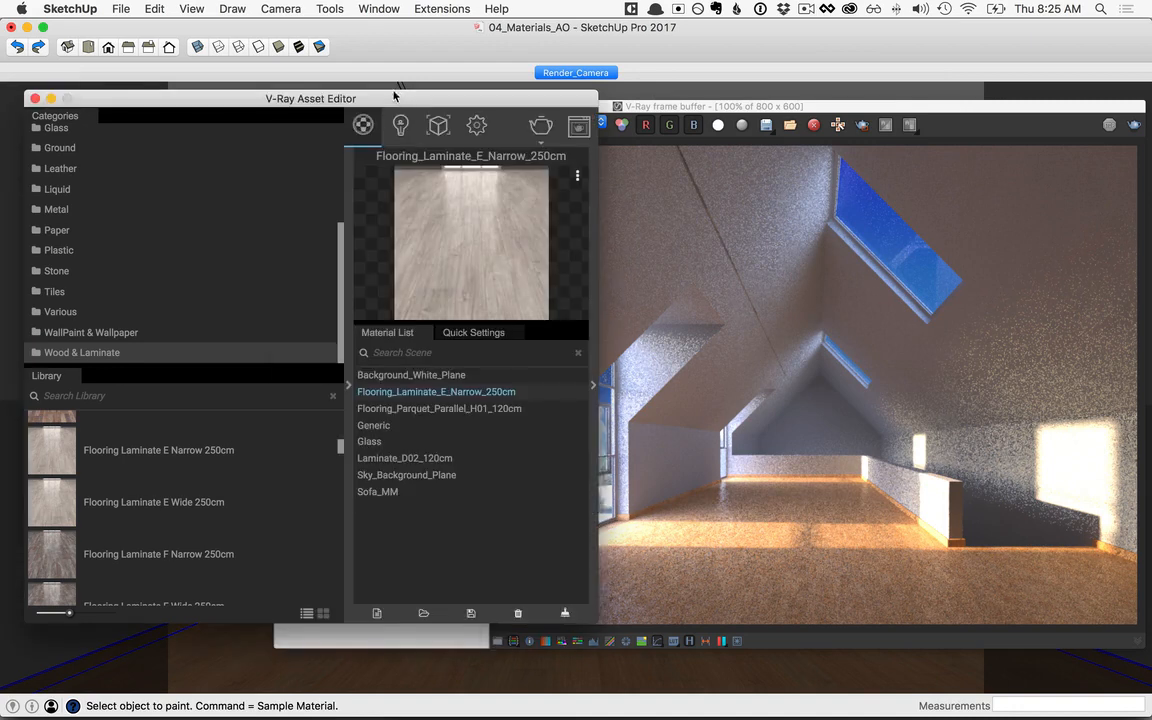
click(567, 618)
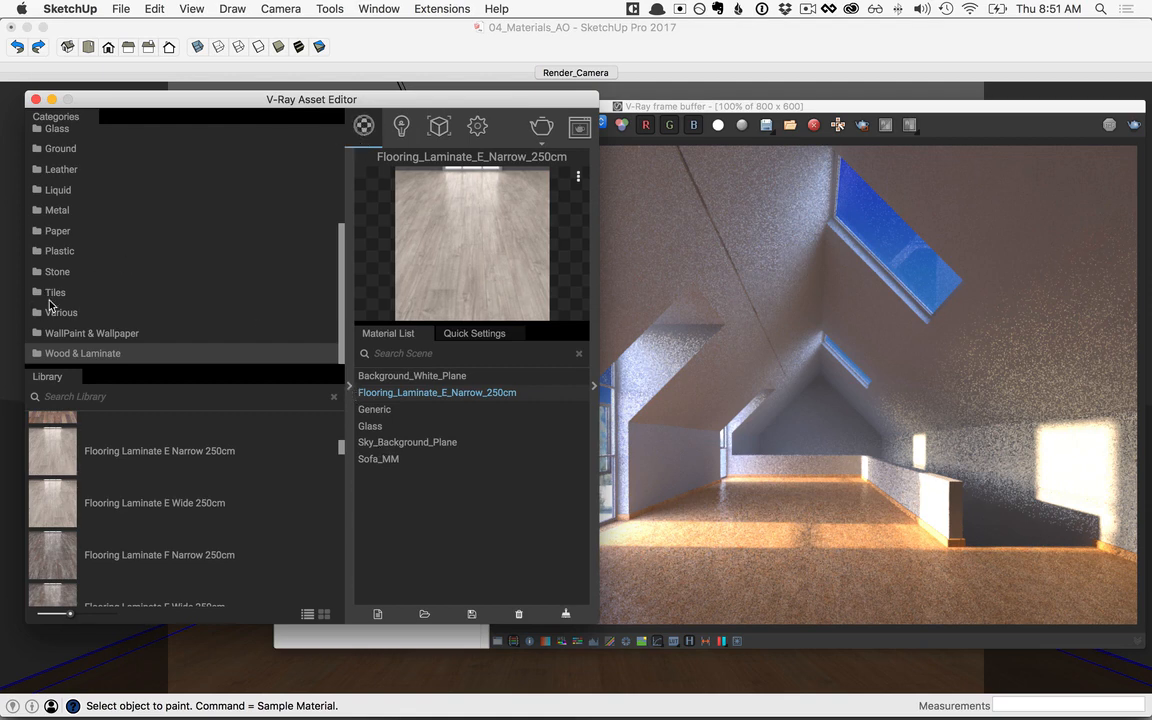
click(90, 335)
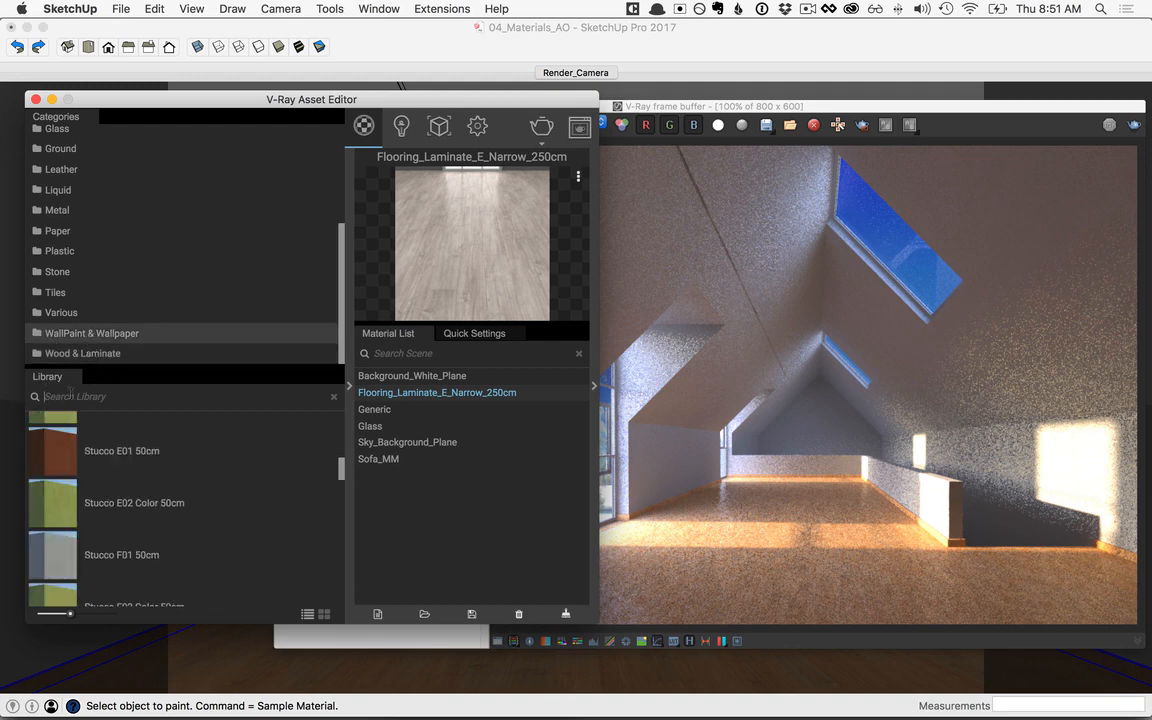
text(fine)
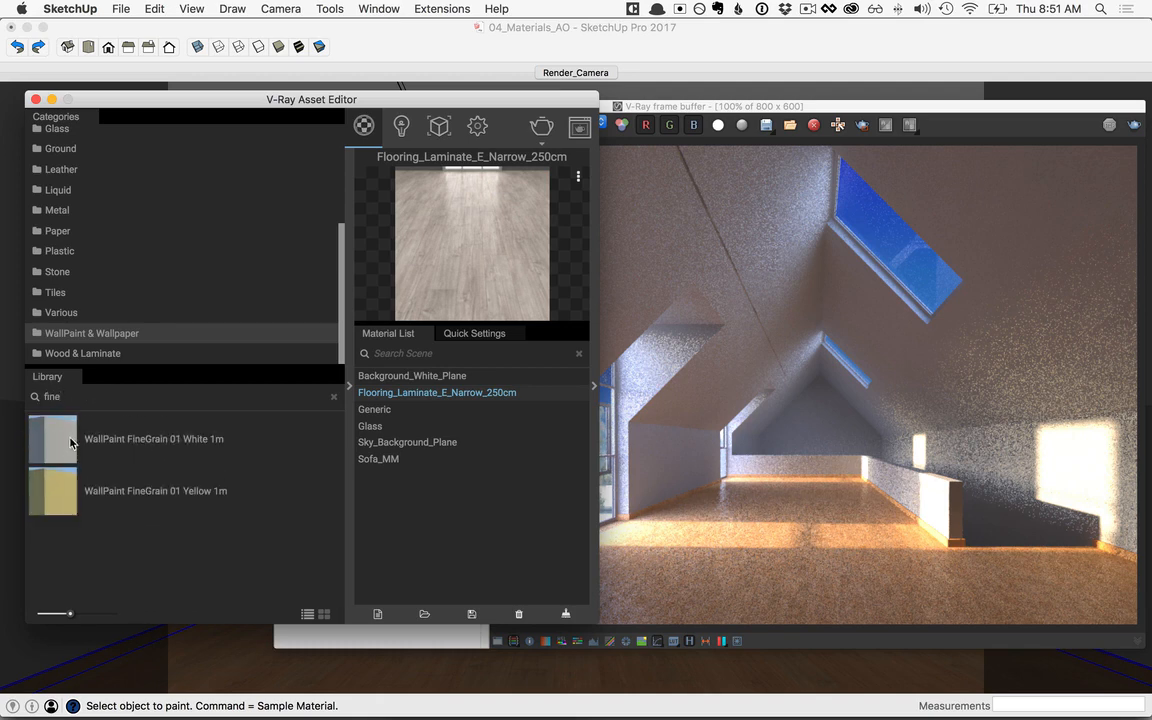
drag(54, 440, 406, 512)
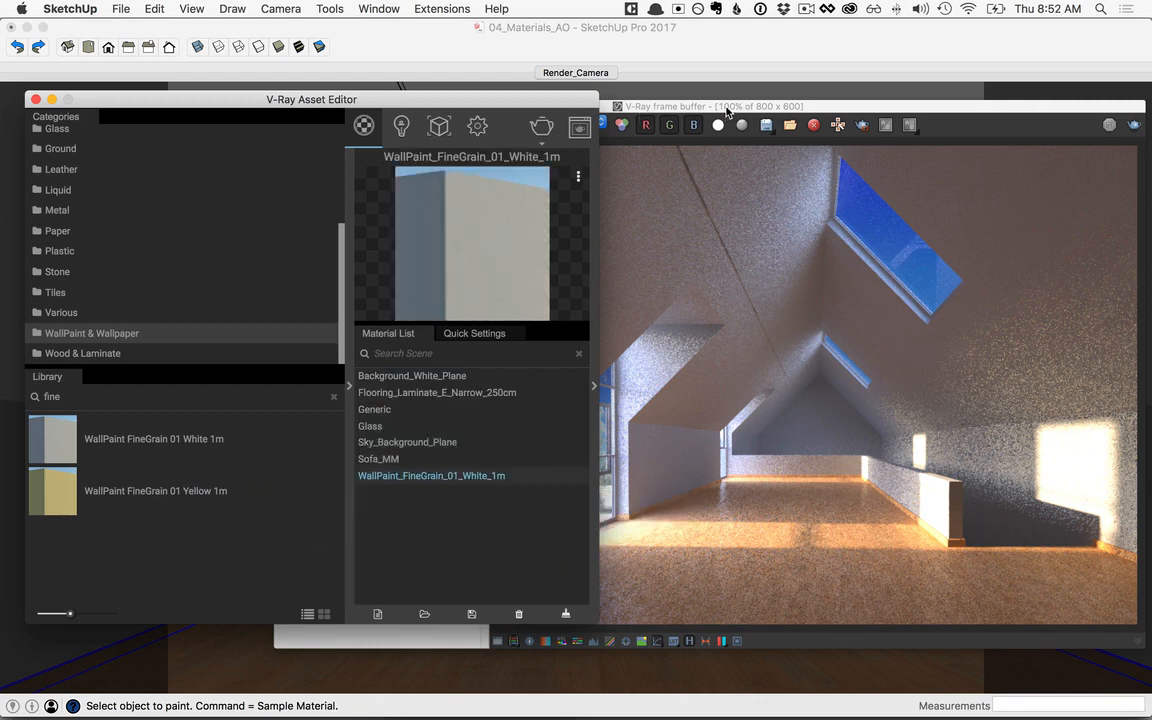
Step: Uncover the model behind the frame buffer, select the attic walls, and apply WallPaint_FineGrain_01_White_1m to them
drag(728, 110, 723, 222)
click(808, 164)
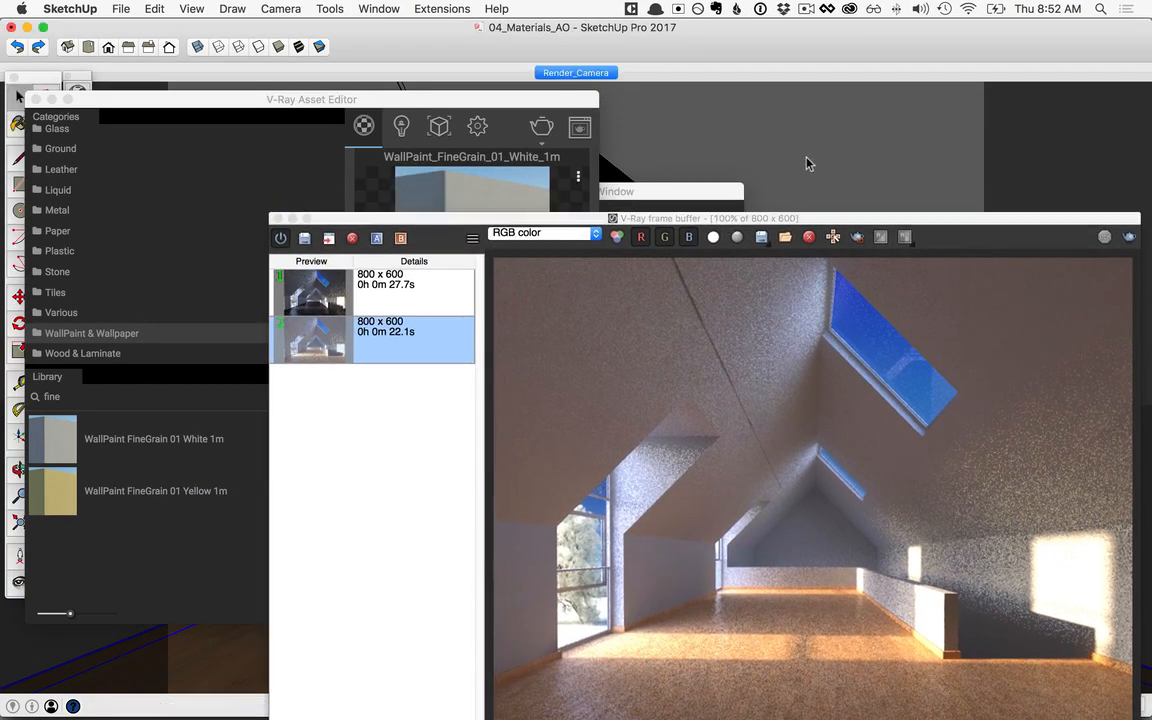
click(348, 95)
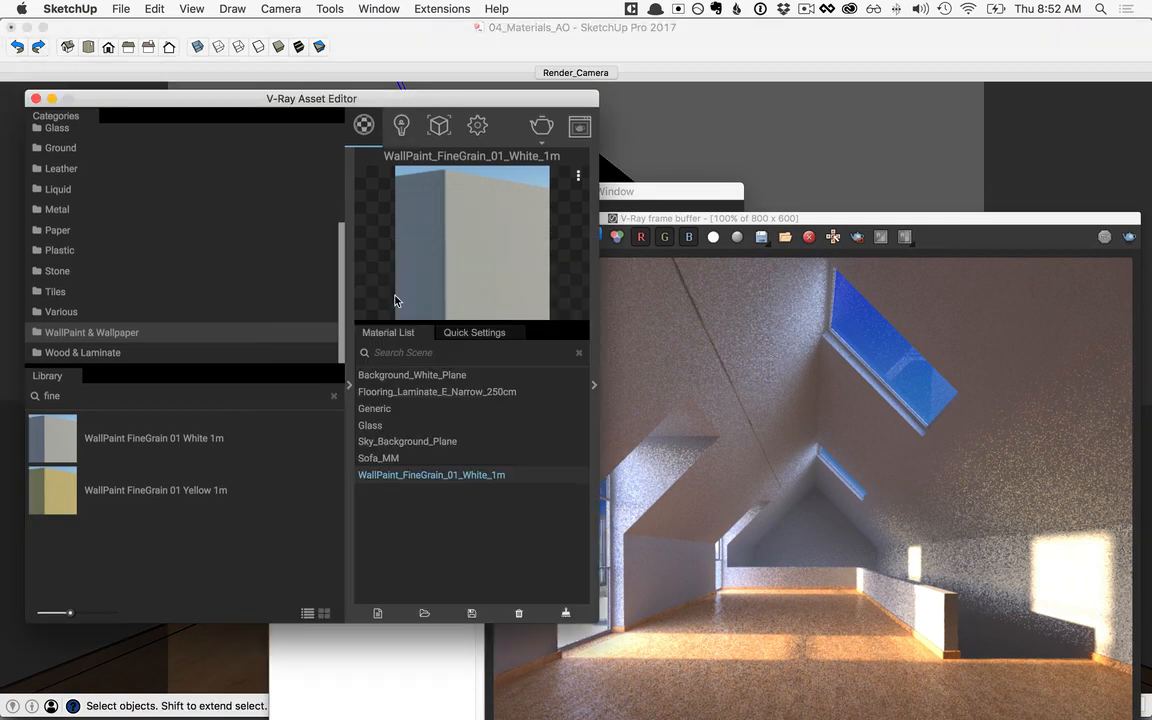
right_click(396, 478)
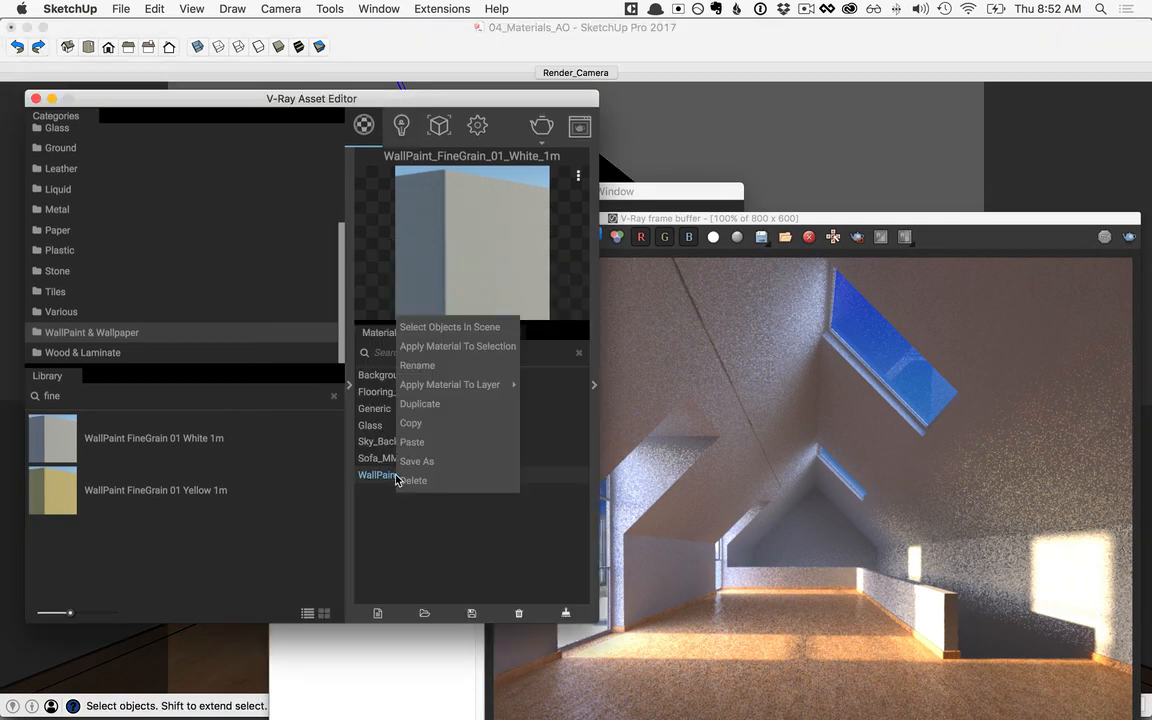
click(433, 350)
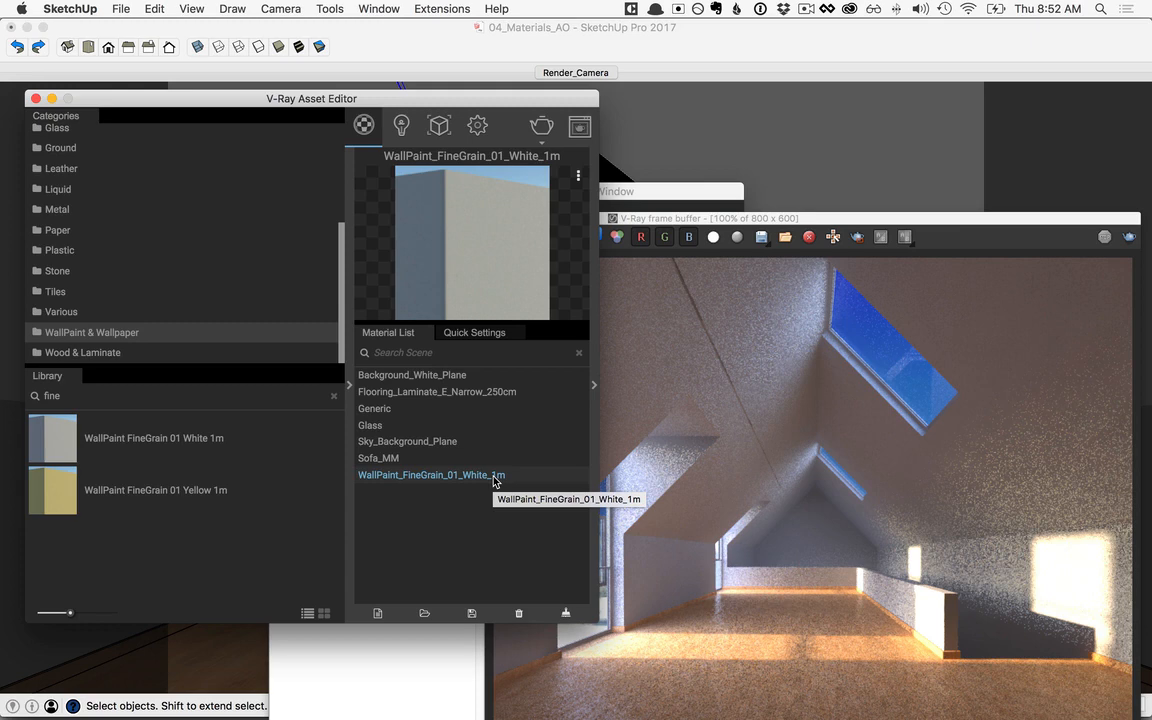
Step: Check the texture size settings of the wall paint in SketchUp's material editor, and return to the V-Ray Asset Editor
click(663, 34)
double_click(715, 220)
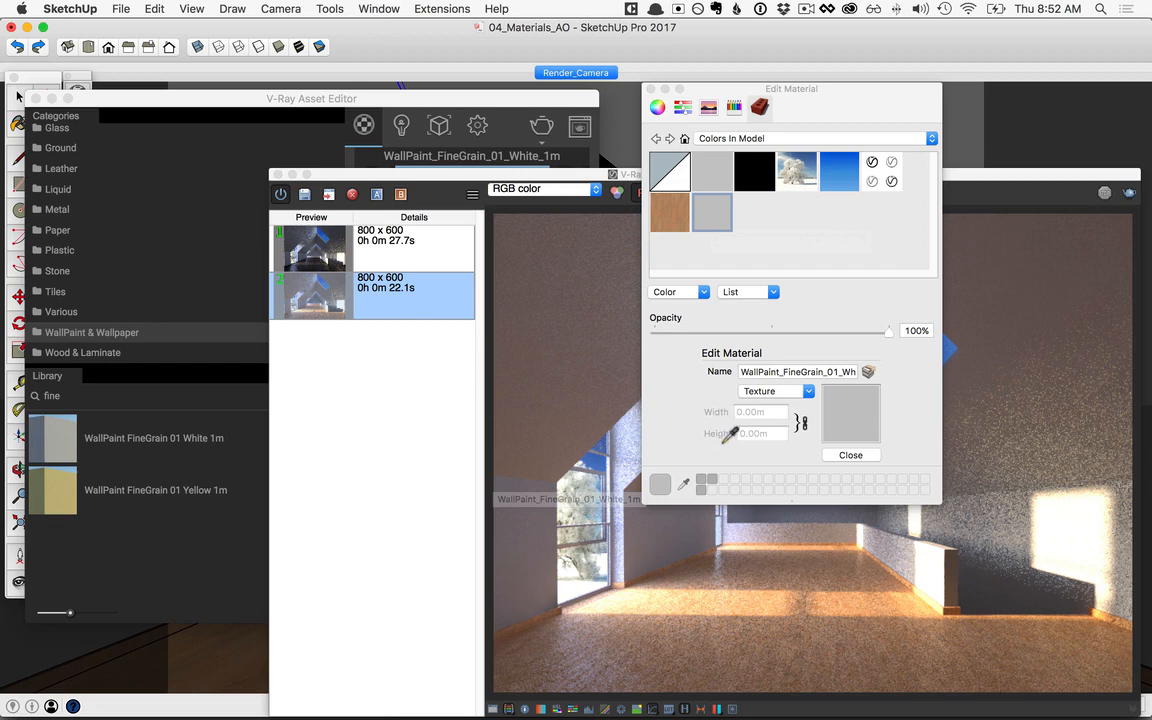
click(288, 103)
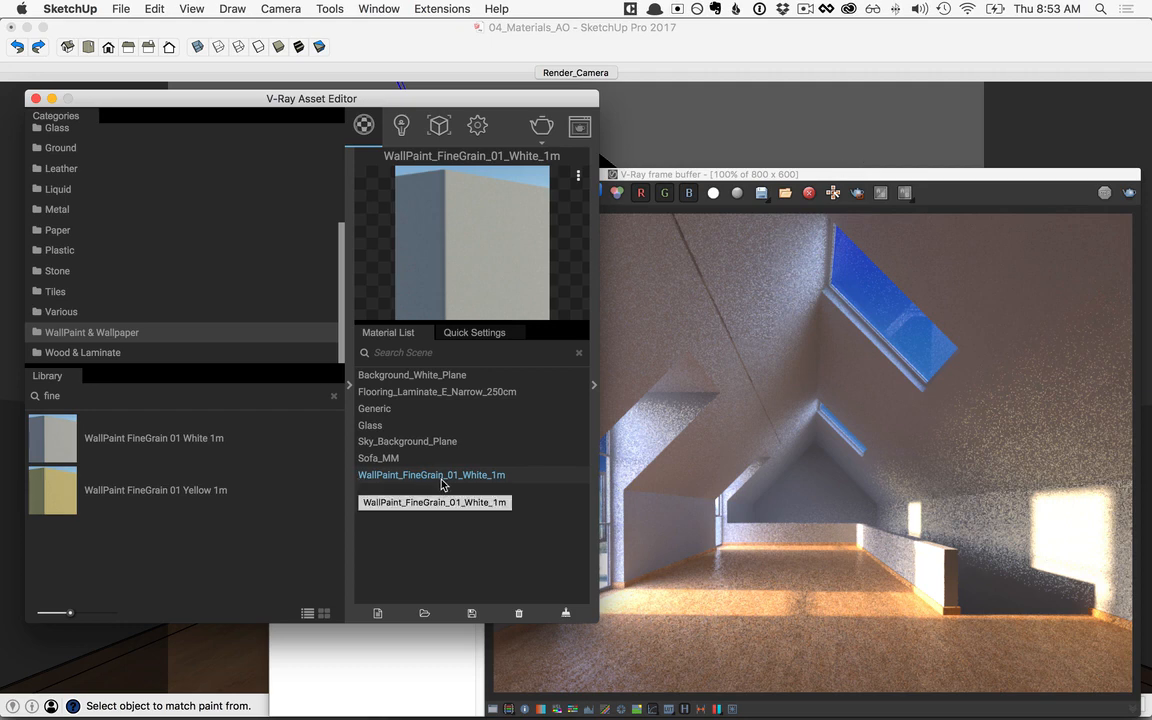
Step: Open the Cellular bump texture in the wall paint's V-Ray material settings and display it in the viewport
click(594, 386)
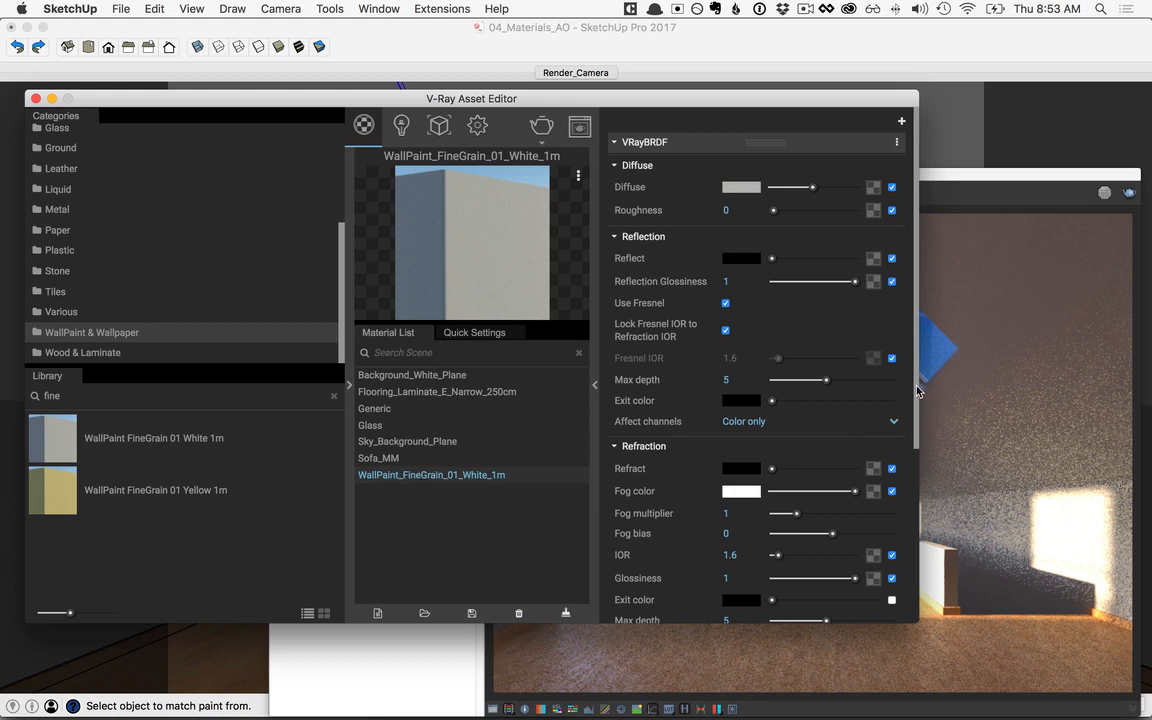
scroll(918, 390, down, 5)
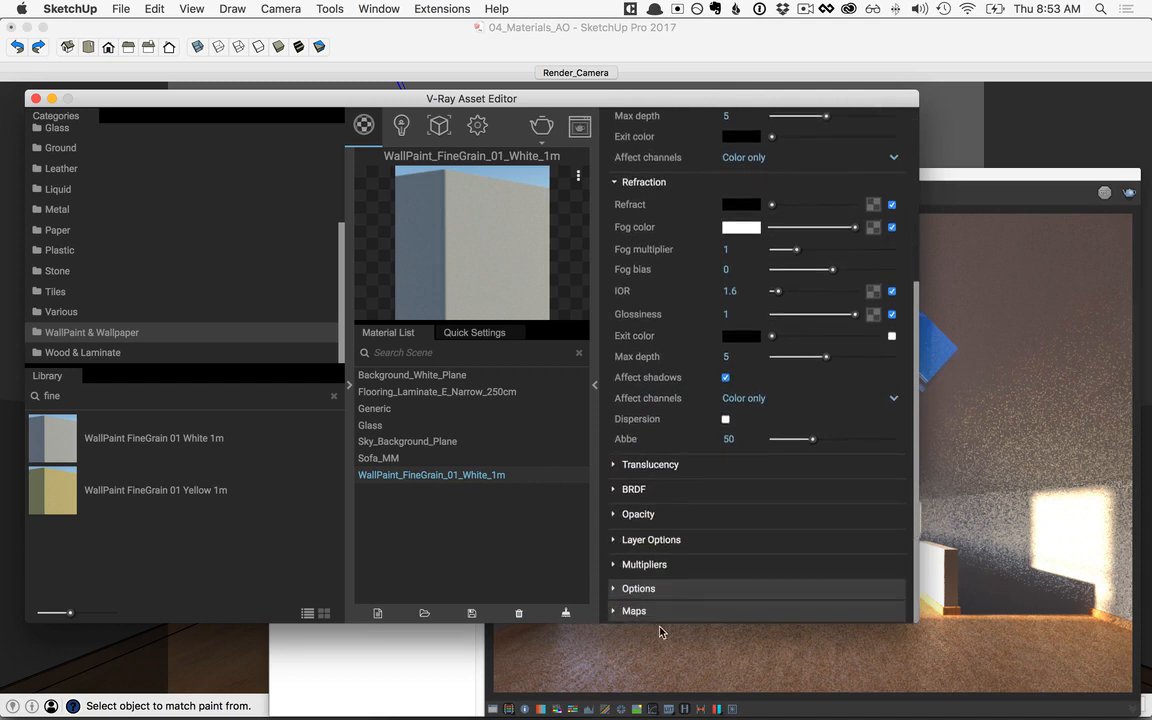
click(633, 611)
drag(916, 479, 916, 528)
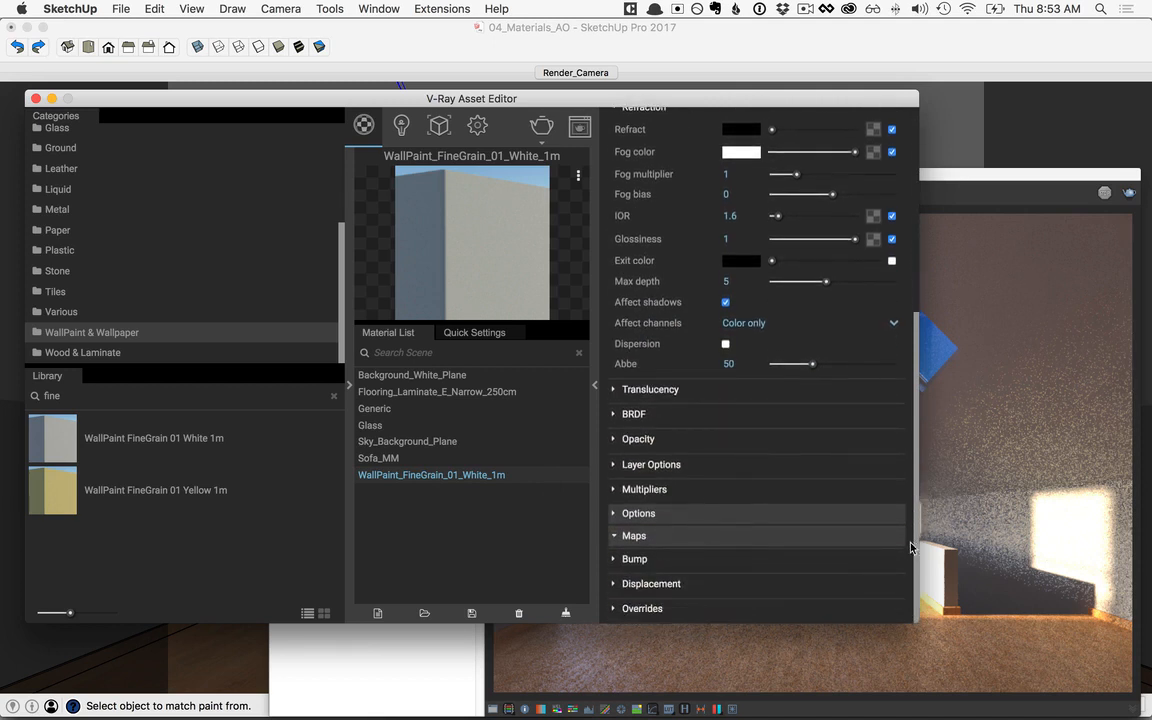
click(615, 559)
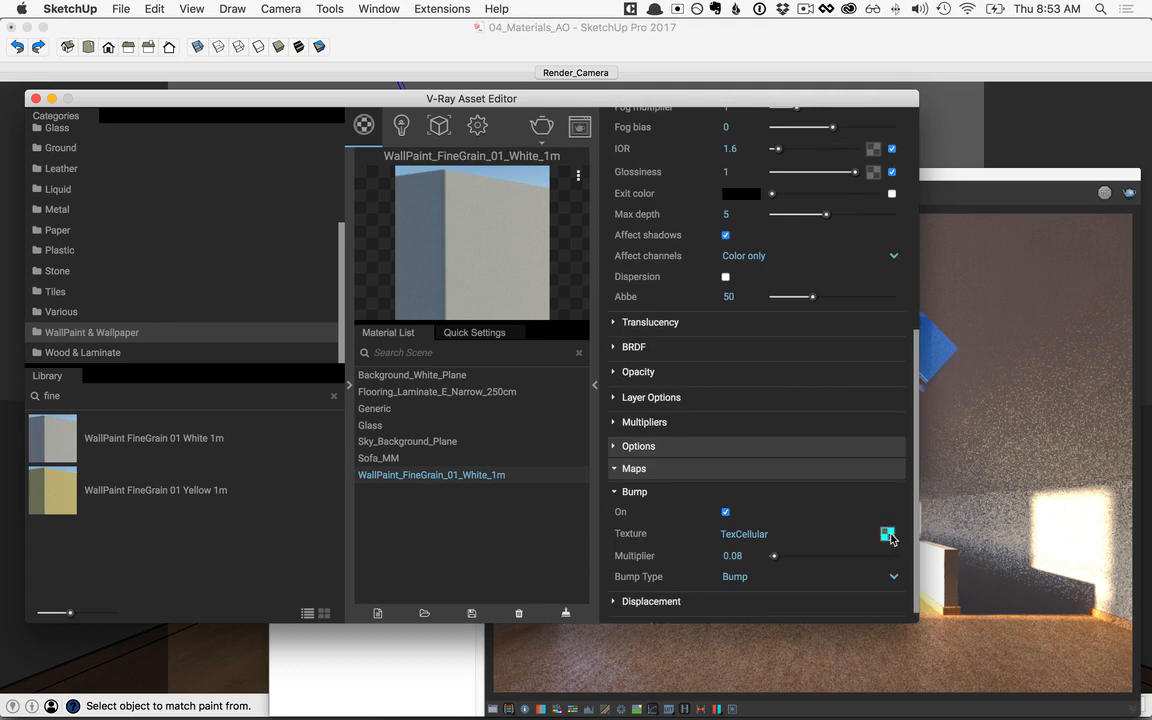
click(887, 535)
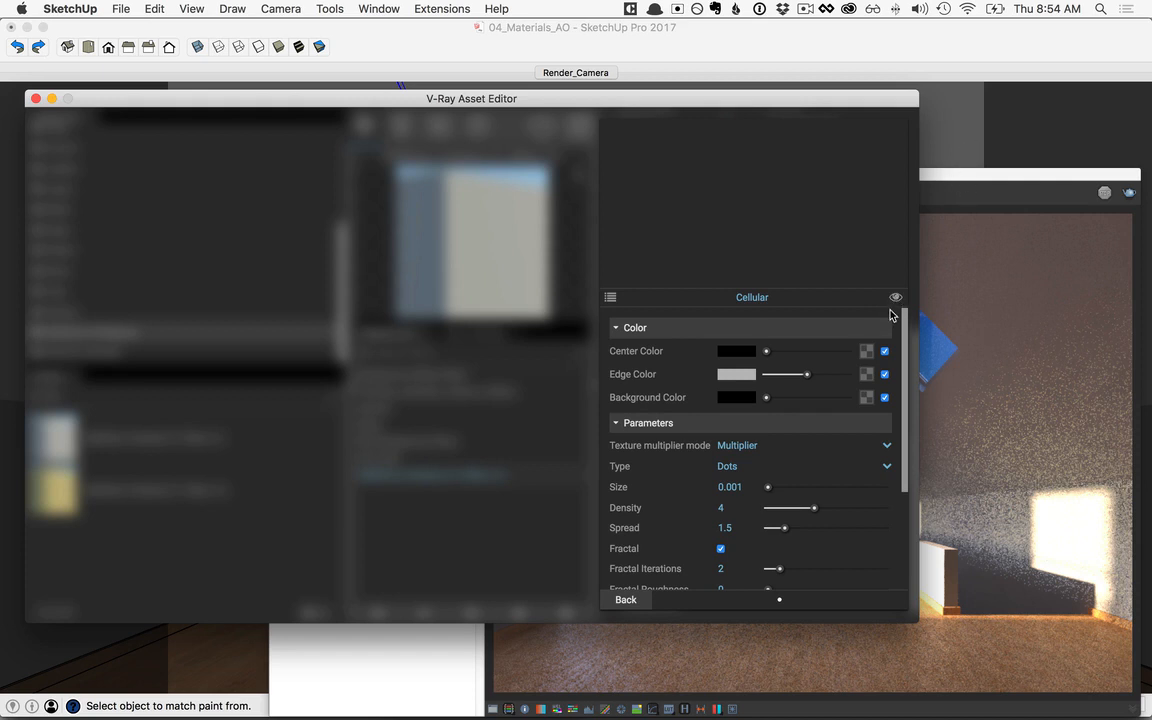
Step: Set the texture width of the wall paint material to 1 m in SketchUp's material editor, and close the editor
click(906, 38)
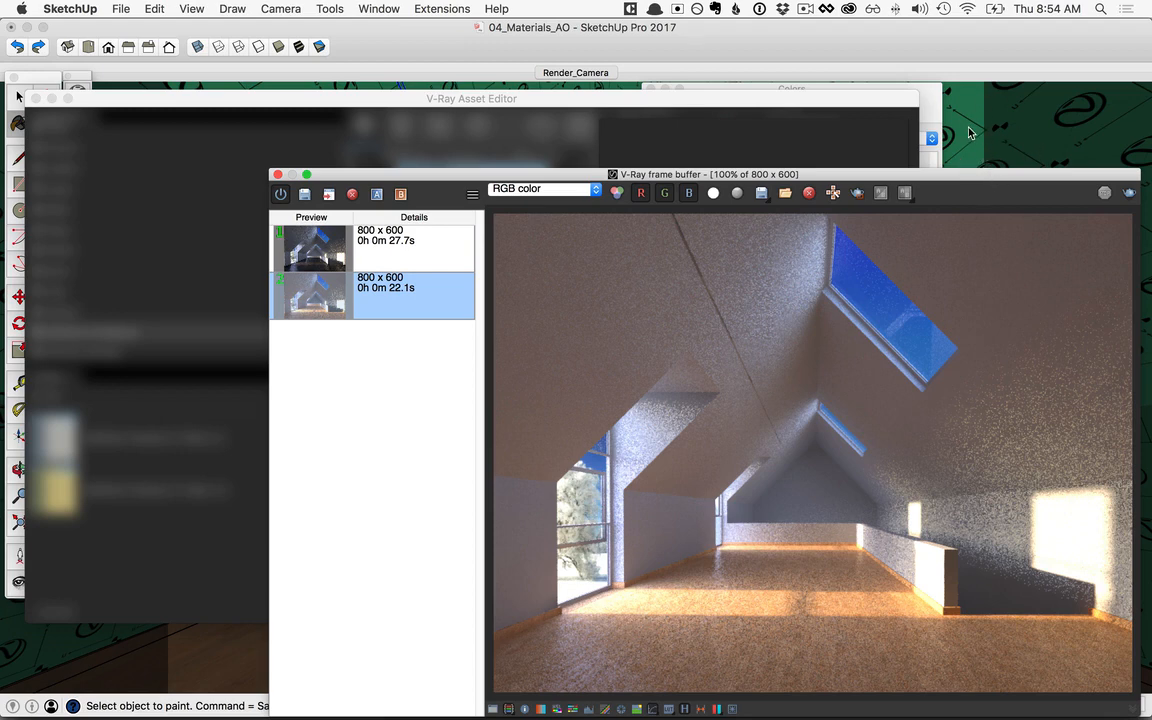
click(924, 97)
double_click(712, 212)
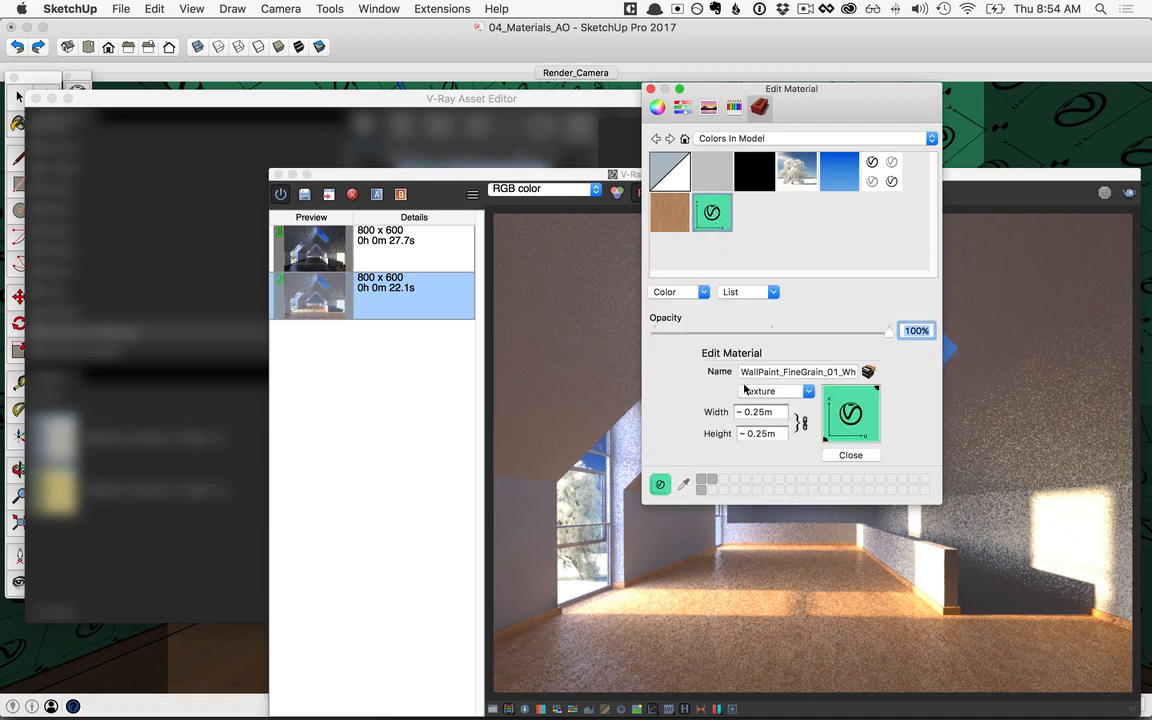
click(771, 411)
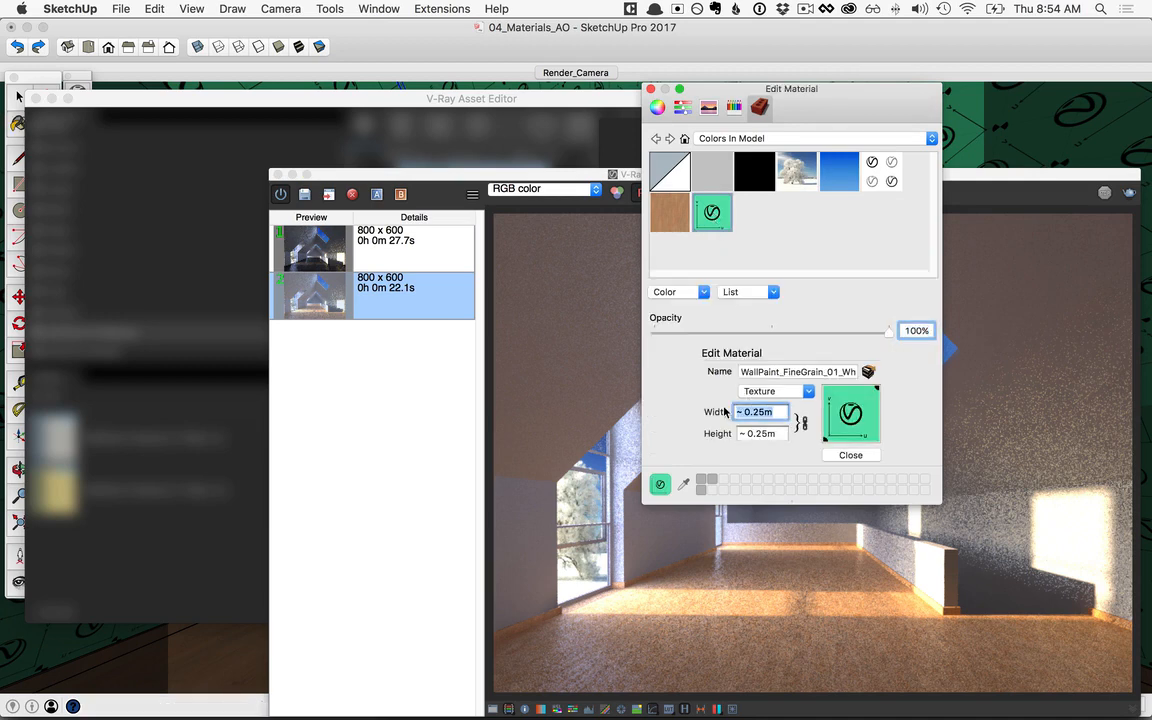
text(1m)
click(866, 457)
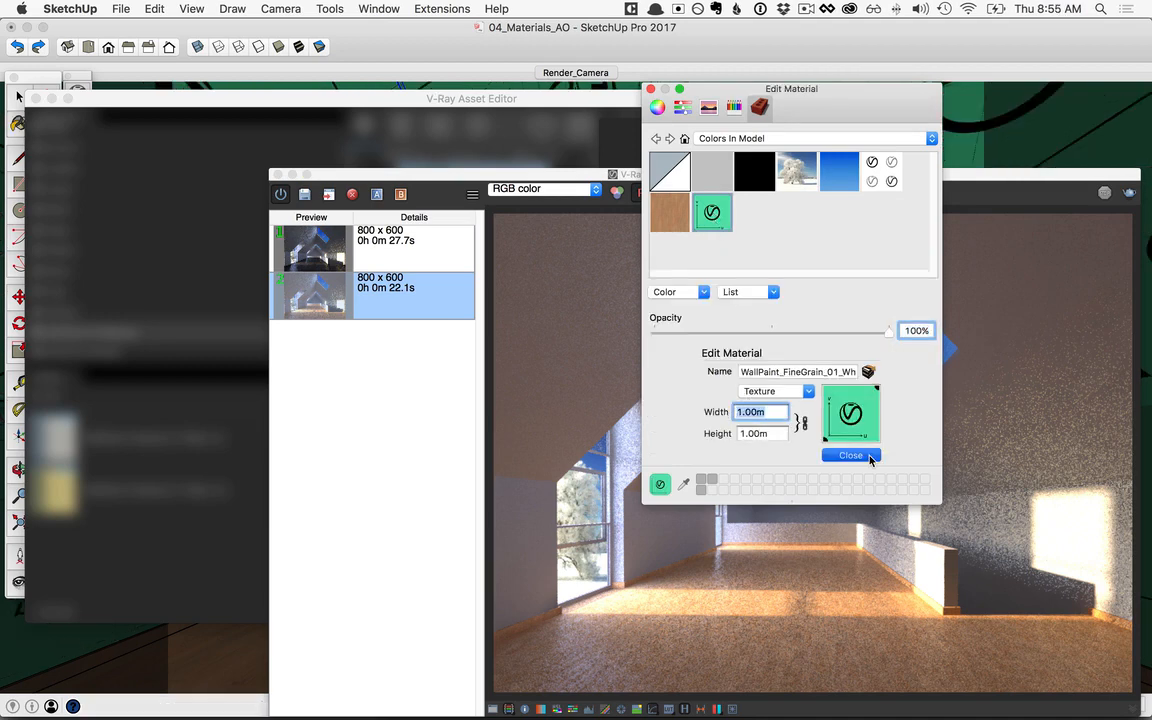
click(651, 89)
Step: Turn off the Cellular texture's viewport display and go back to the wall paint's V-Ray material settings
click(551, 102)
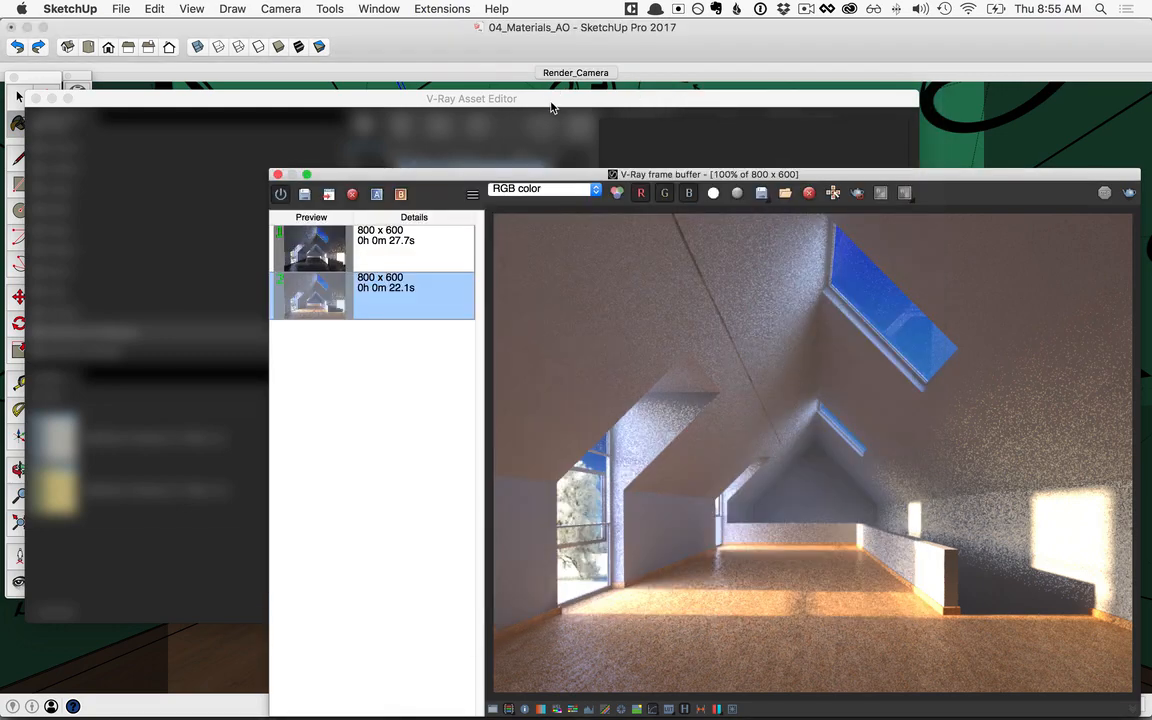
click(553, 103)
click(896, 299)
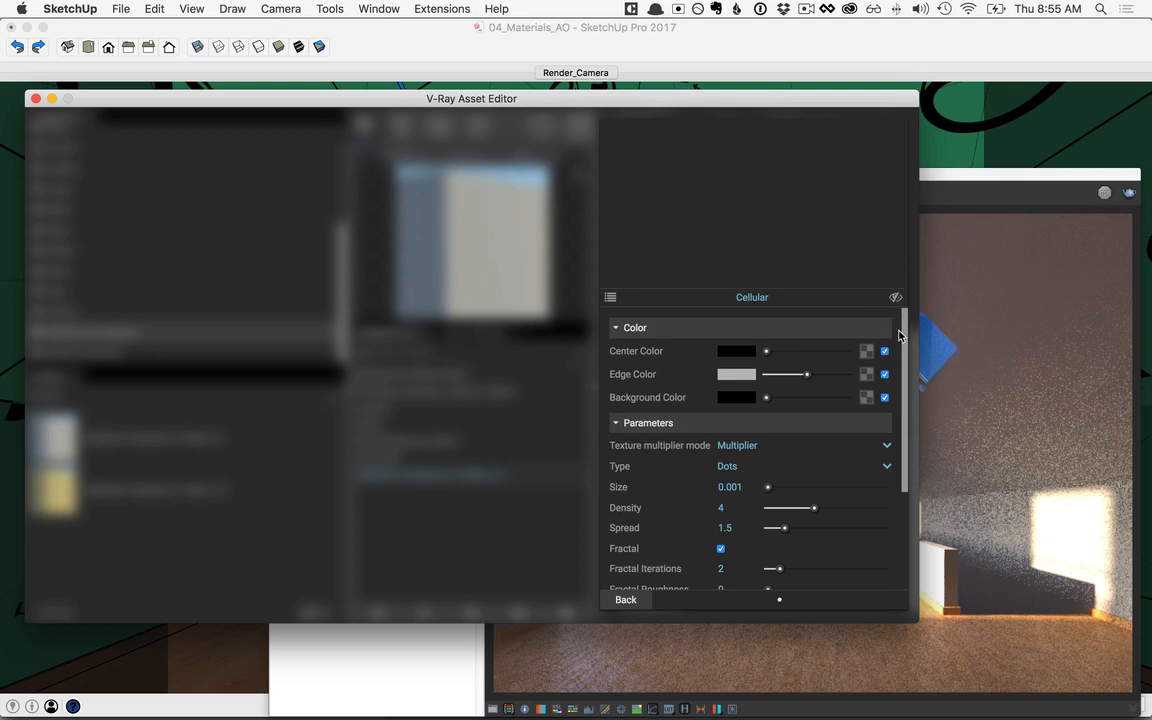
click(626, 600)
Step: Set the diffuse color of the white wall paint material to RGB 220, 220, 220
scroll(824, 414, up, 15)
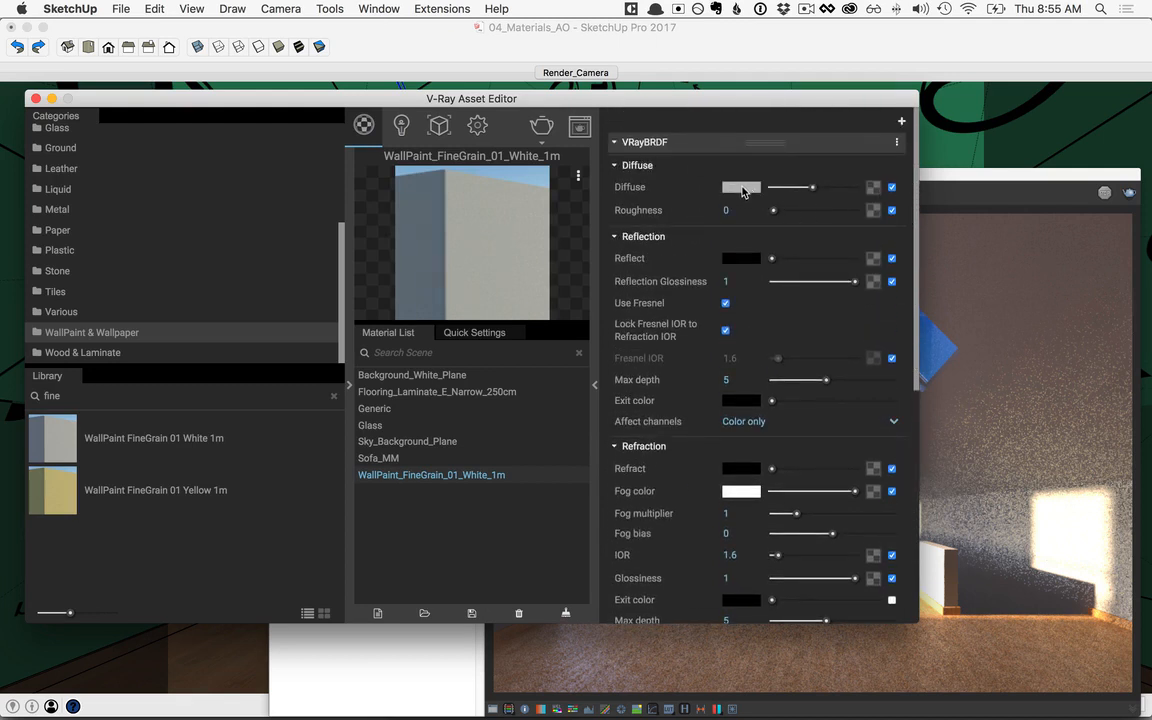
click(741, 188)
click(403, 302)
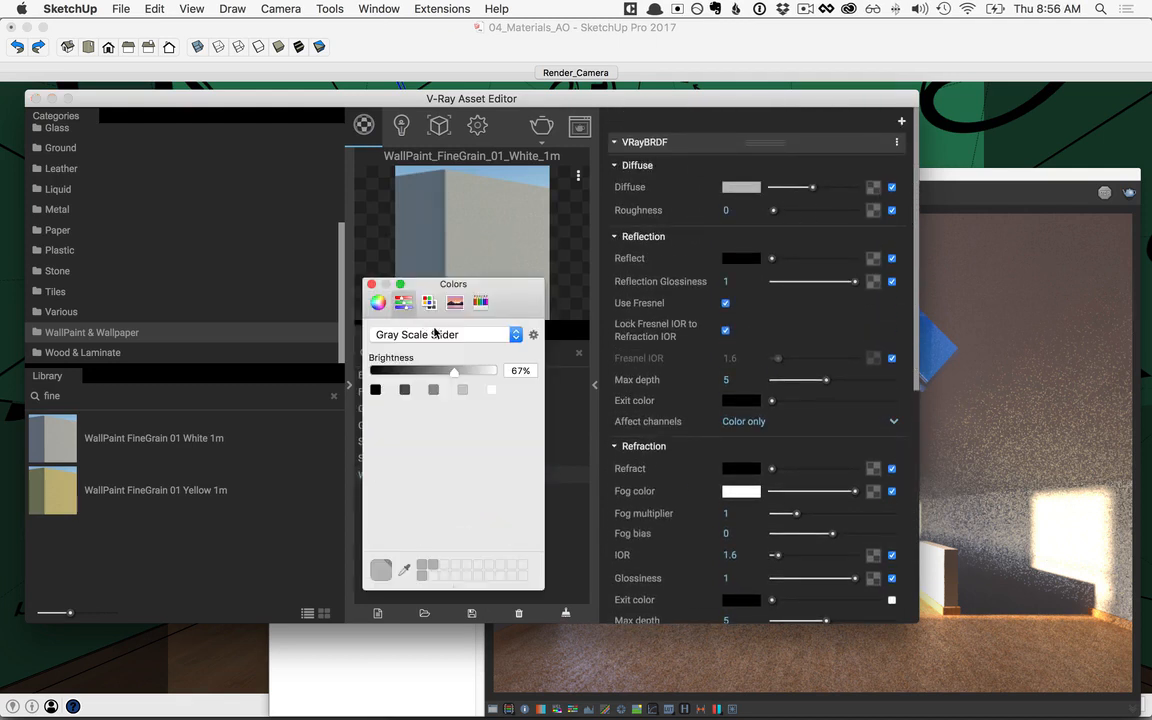
click(455, 335)
click(455, 349)
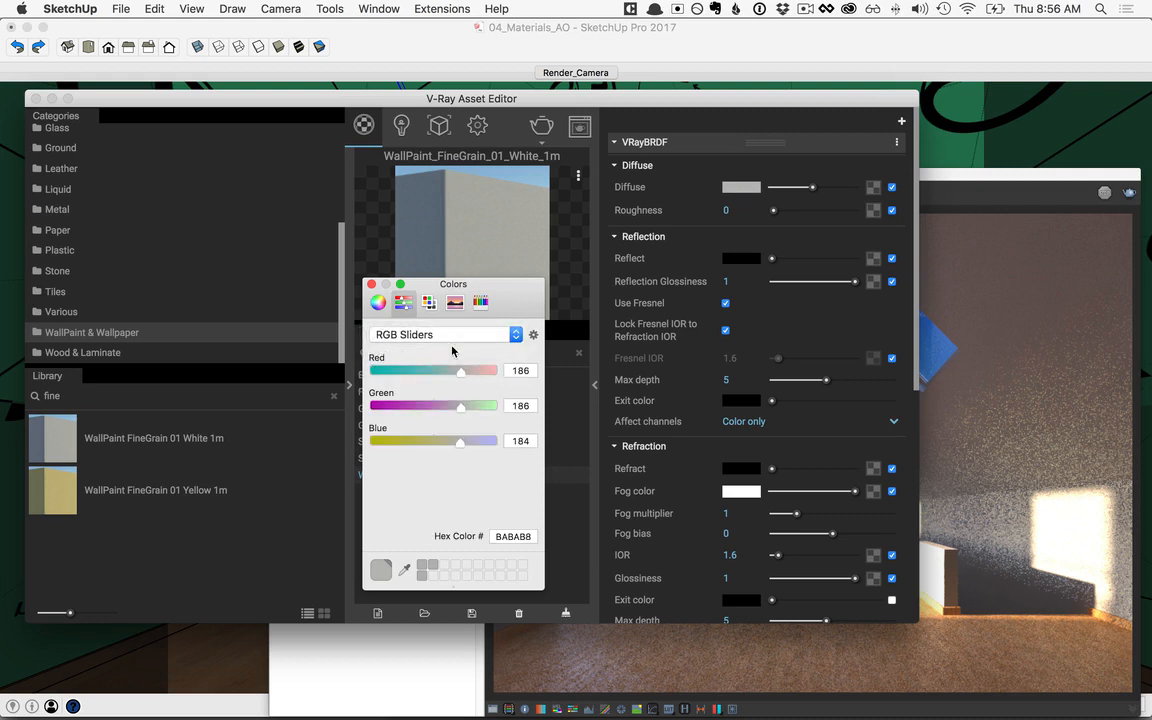
double_click(534, 371)
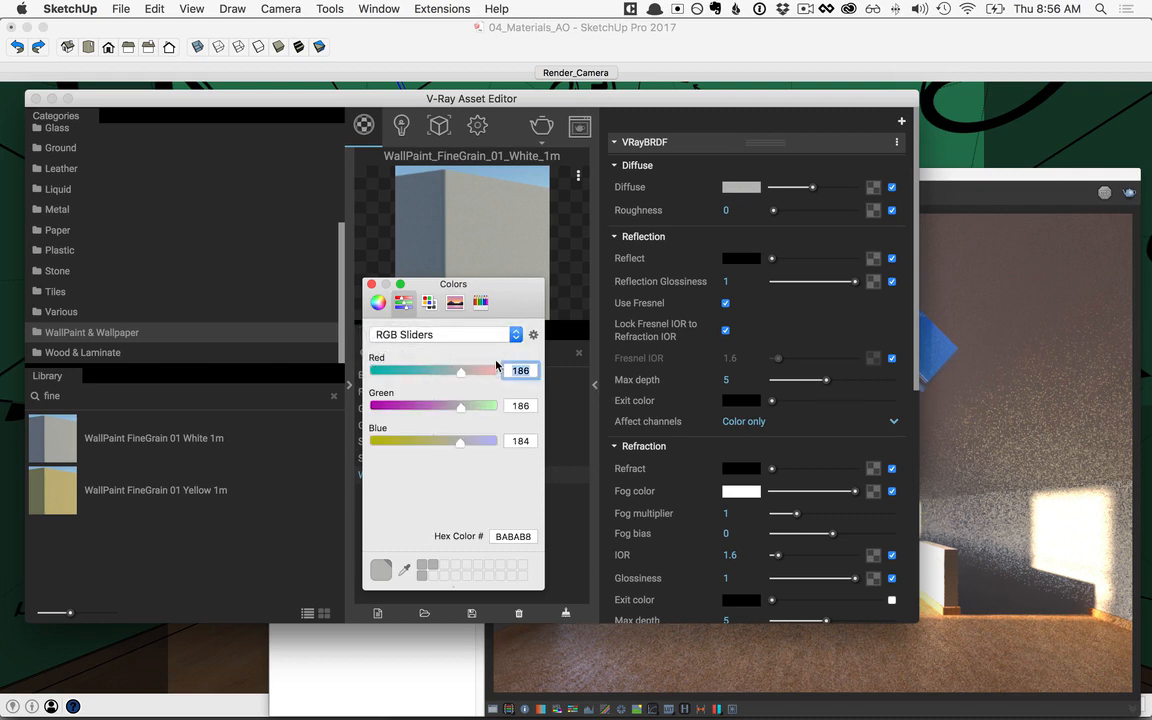
text(220)
double_click(521, 406)
text(220)
double_click(522, 440)
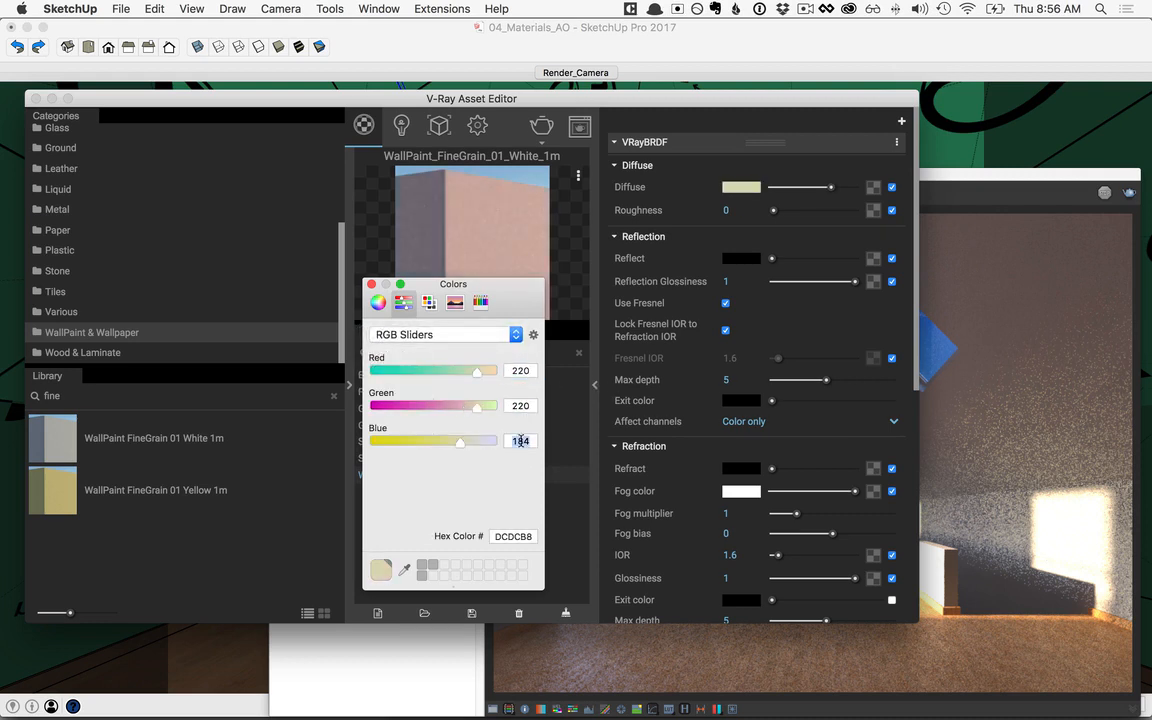
text(220)
double_click(518, 402)
click(371, 285)
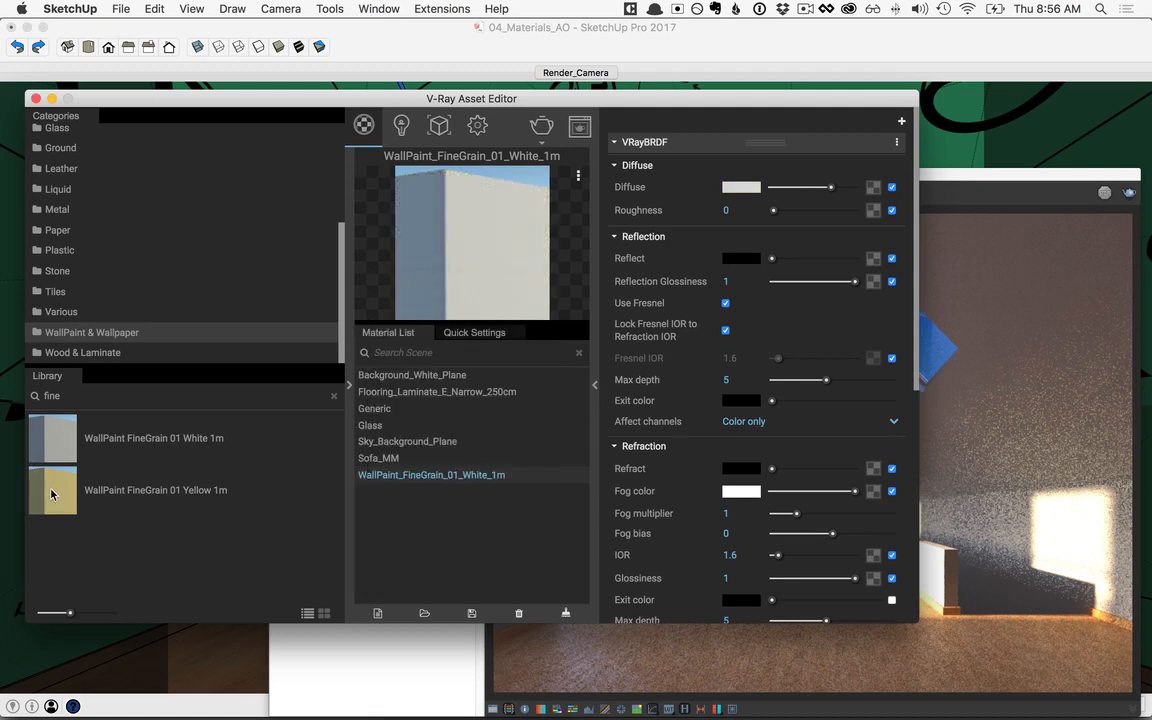
Step: Add the WallPaint FineGrain 01 Yellow 1m library material to the scene's materials, and collapse the library and settings panes
drag(53, 494, 415, 542)
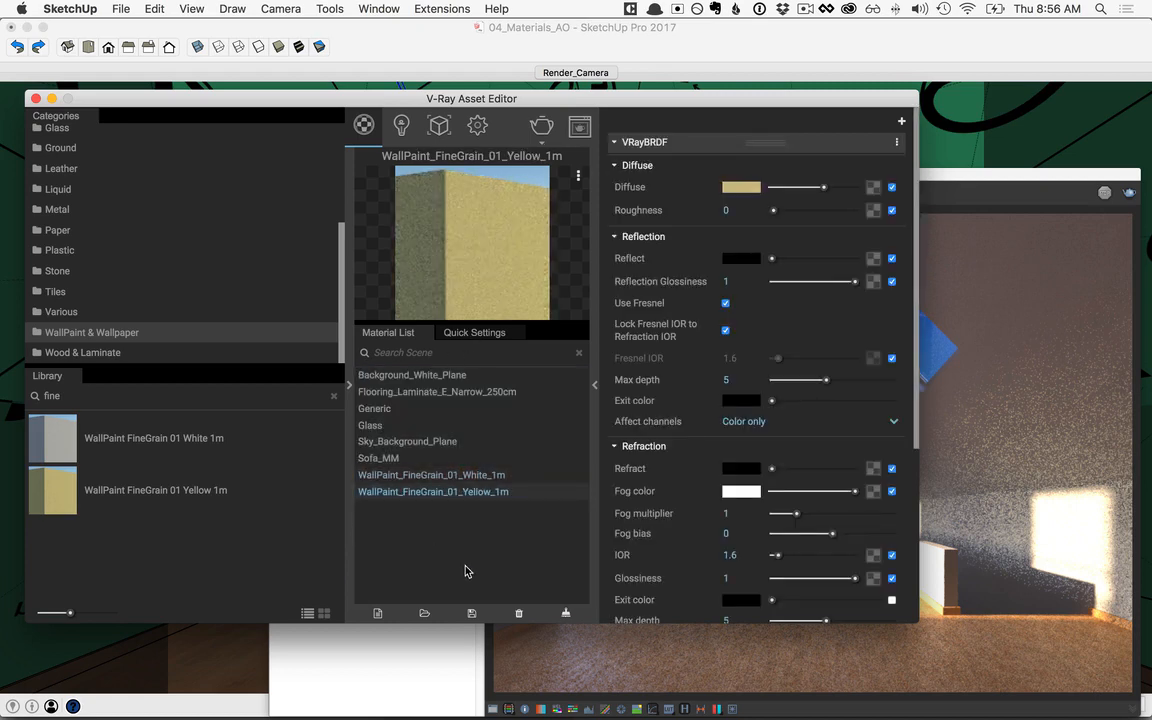
click(594, 384)
click(349, 384)
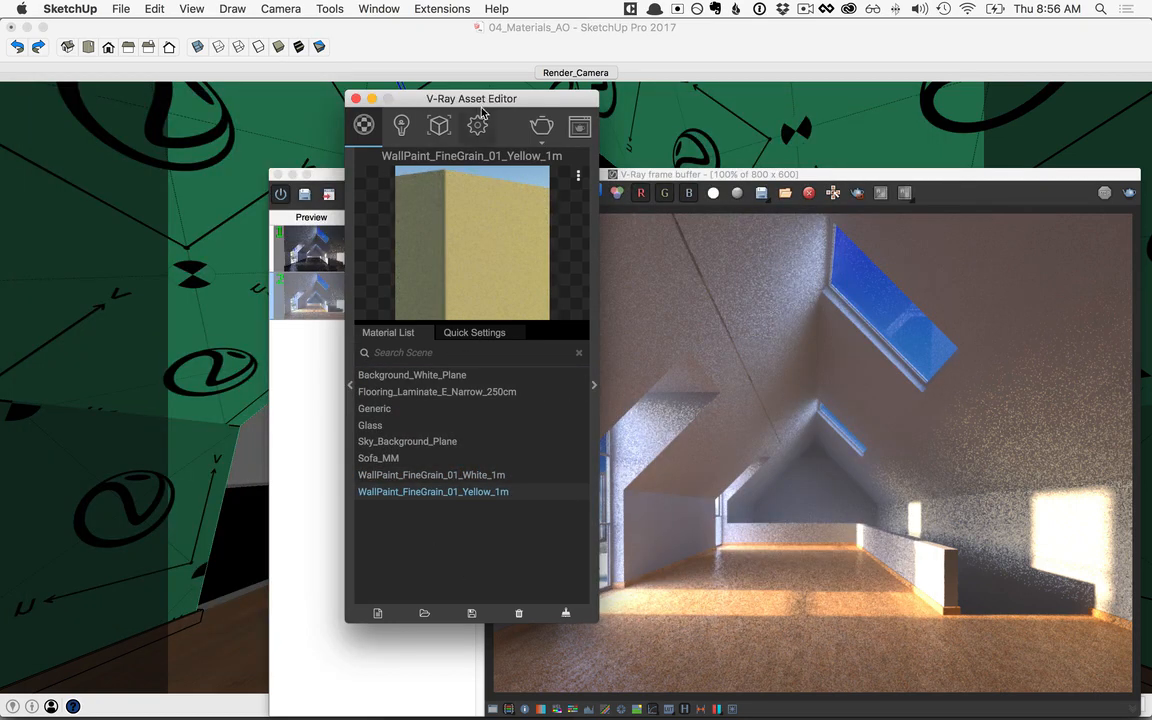
Step: Move the frame buffer off the model, select the low railing wall by the stair opening, and apply WallPaint_FineGrain_01_Yellow_1m to it
drag(481, 110, 127, 143)
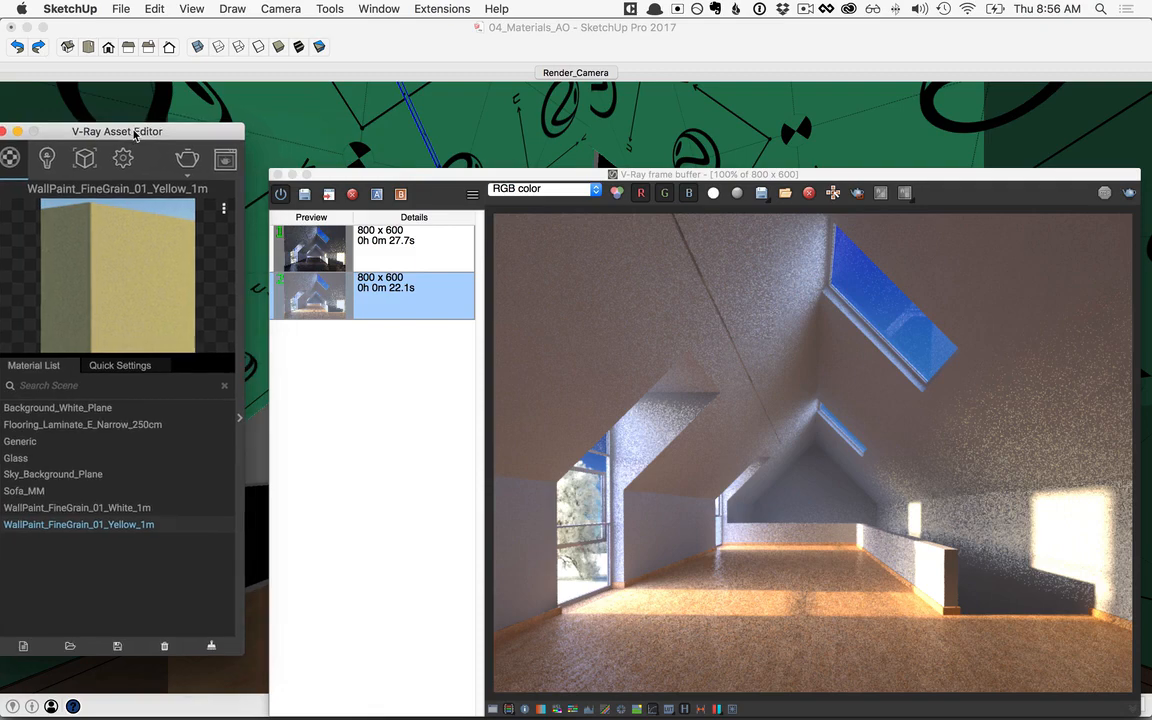
click(388, 180)
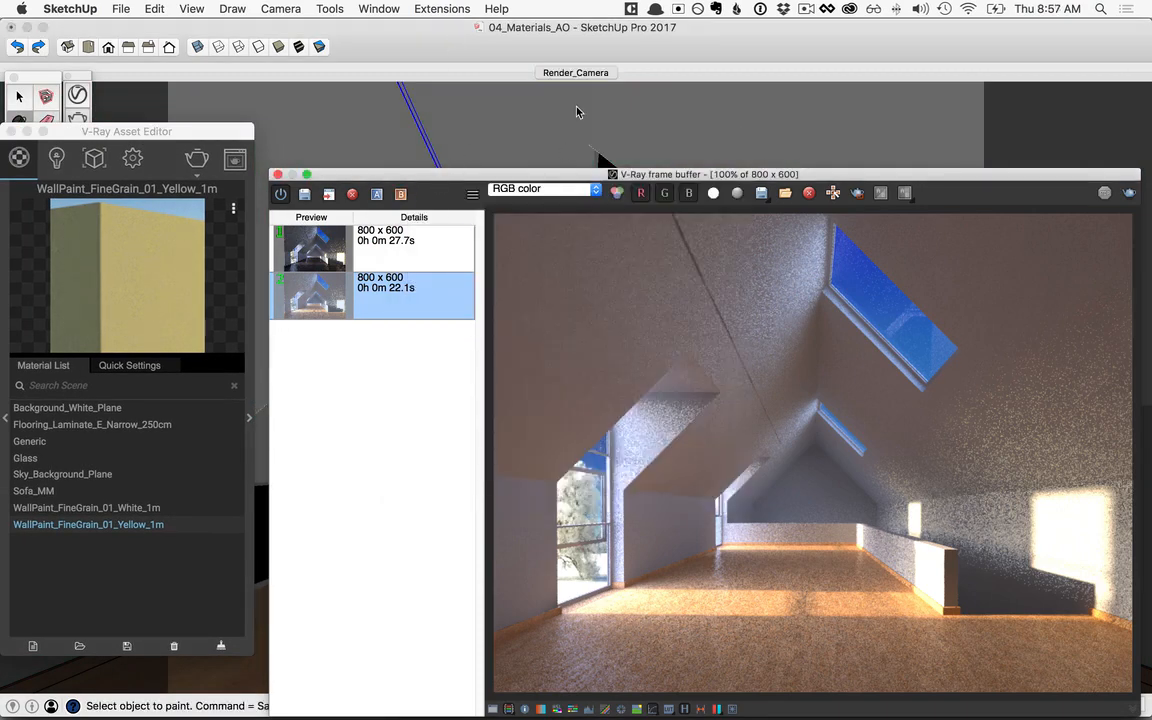
drag(346, 177, 348, 180)
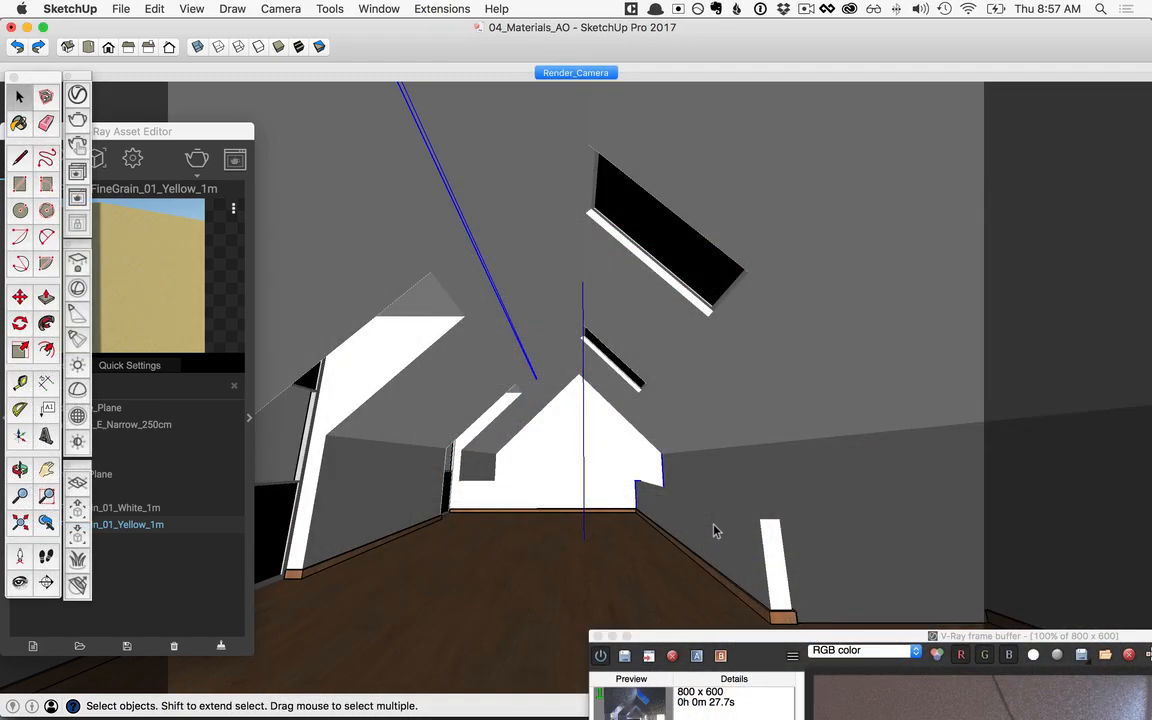
double_click(715, 530)
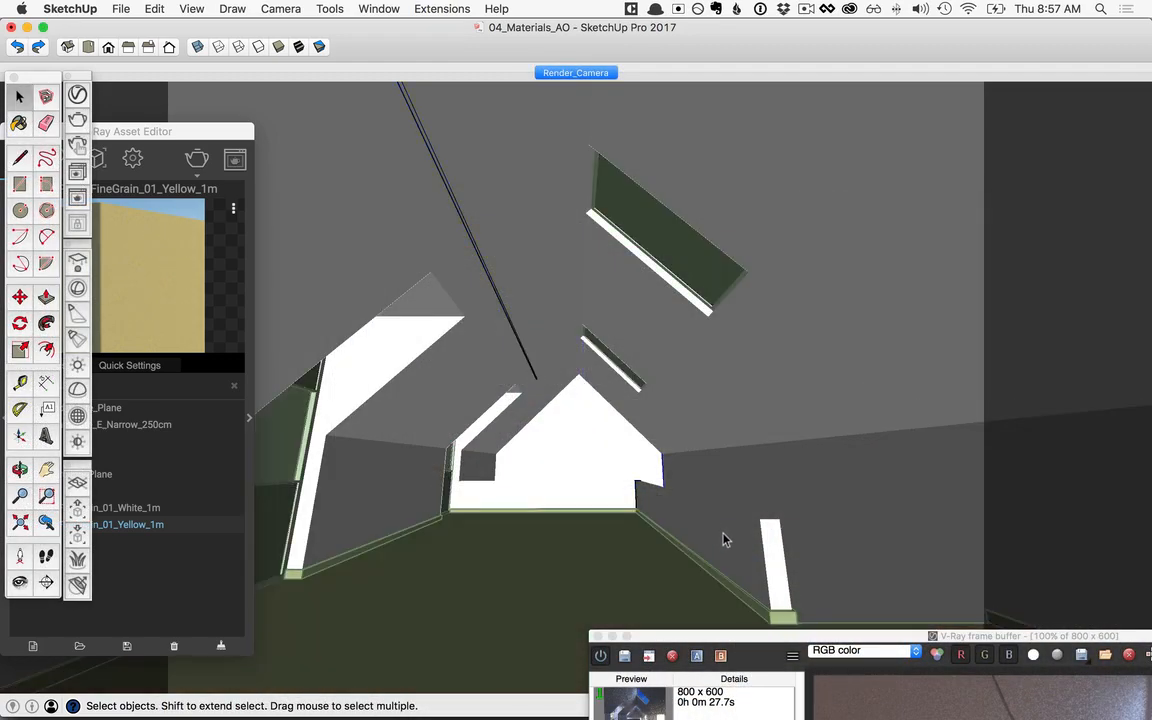
click(700, 552)
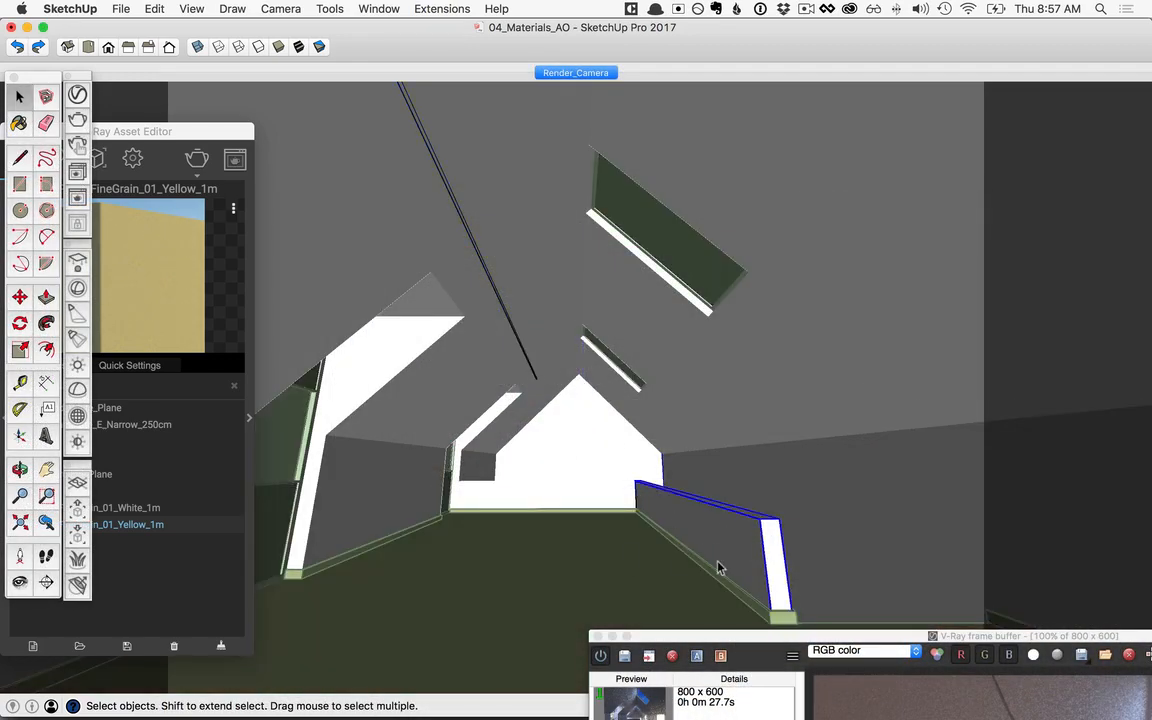
drag(206, 131, 329, 102)
right_click(229, 500)
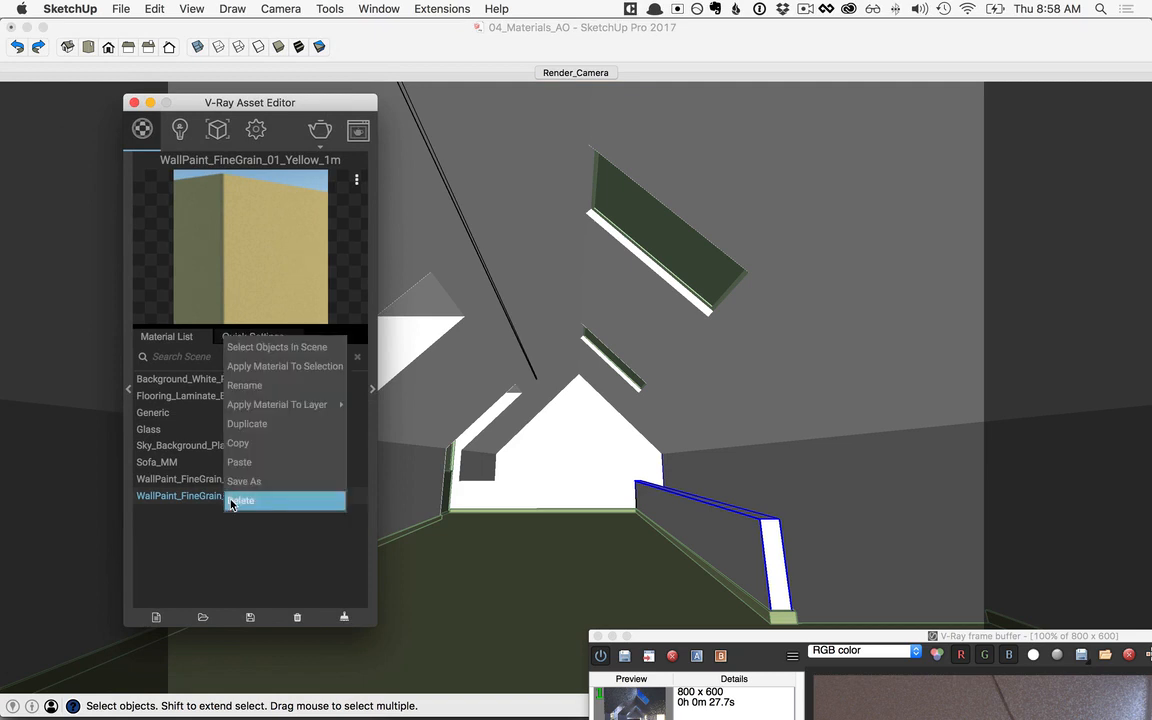
click(275, 366)
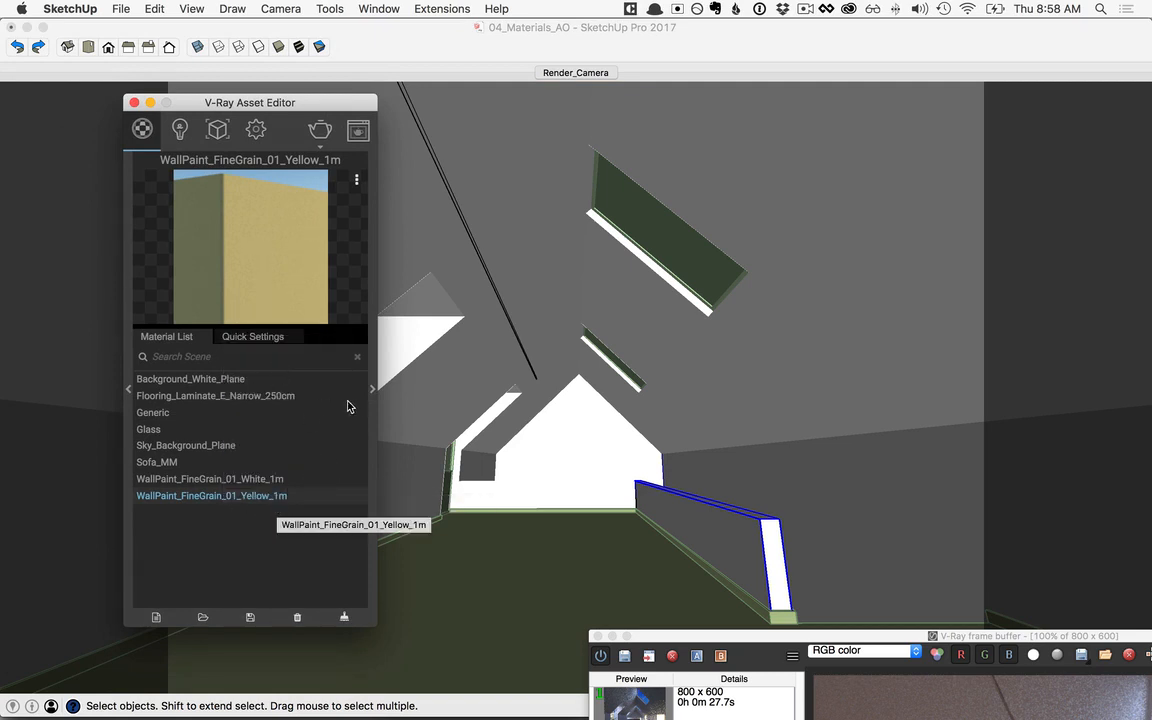
Step: Open the Cellular bump texture in the yellow wall paint's V-Ray material settings and display it in the viewport
click(373, 390)
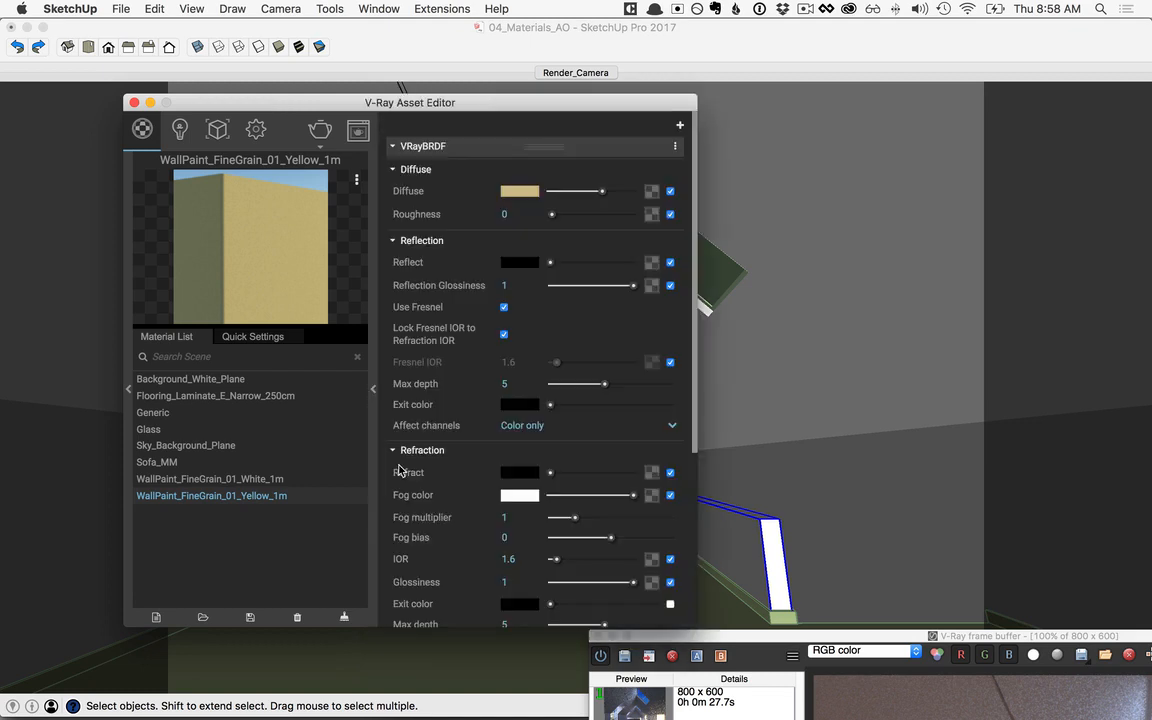
scroll(694, 470, down, 5)
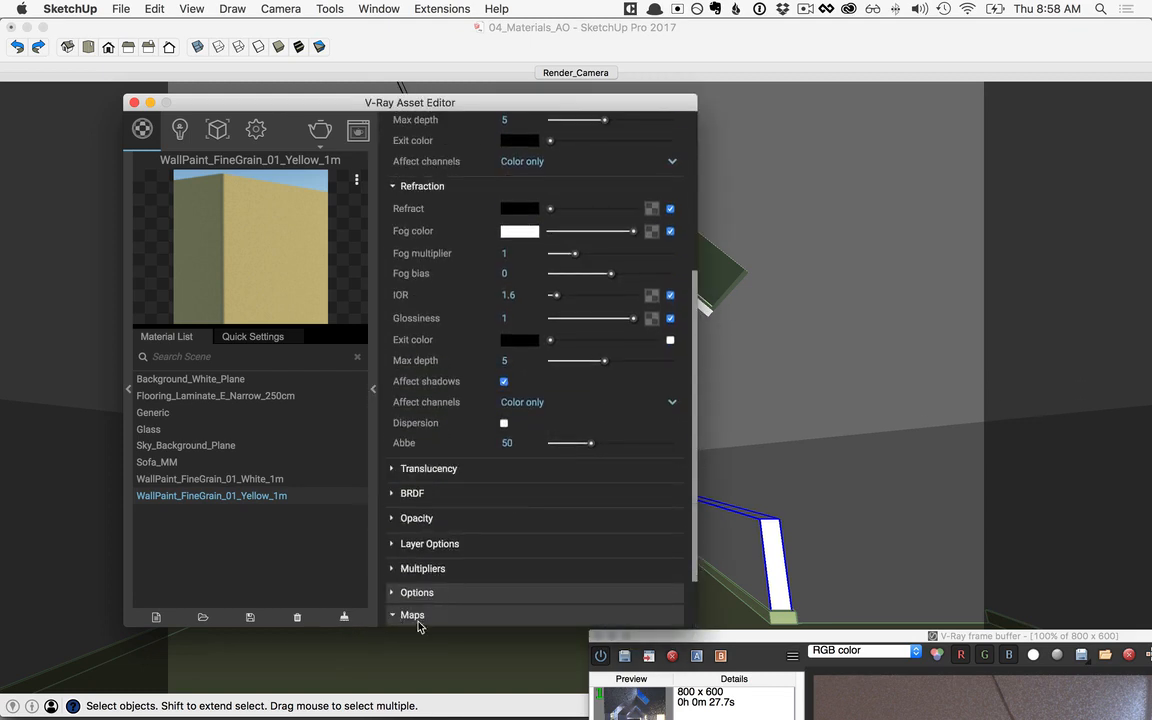
click(412, 616)
click(411, 564)
scroll(590, 577, down, 2)
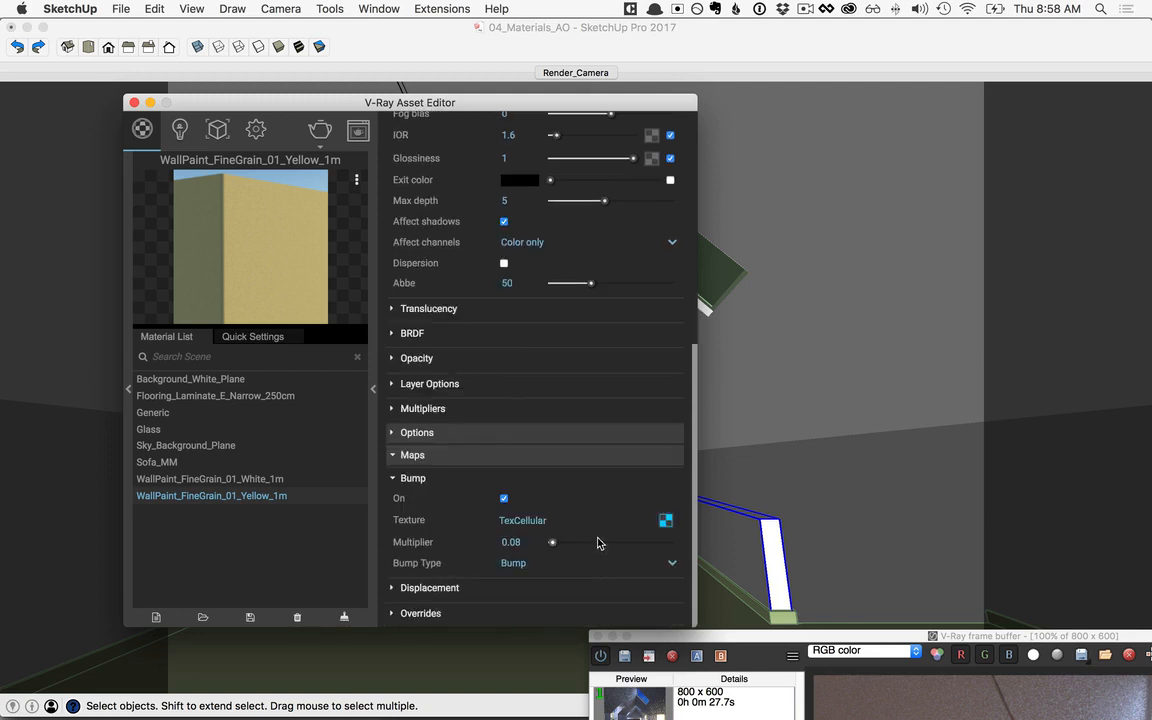
click(665, 521)
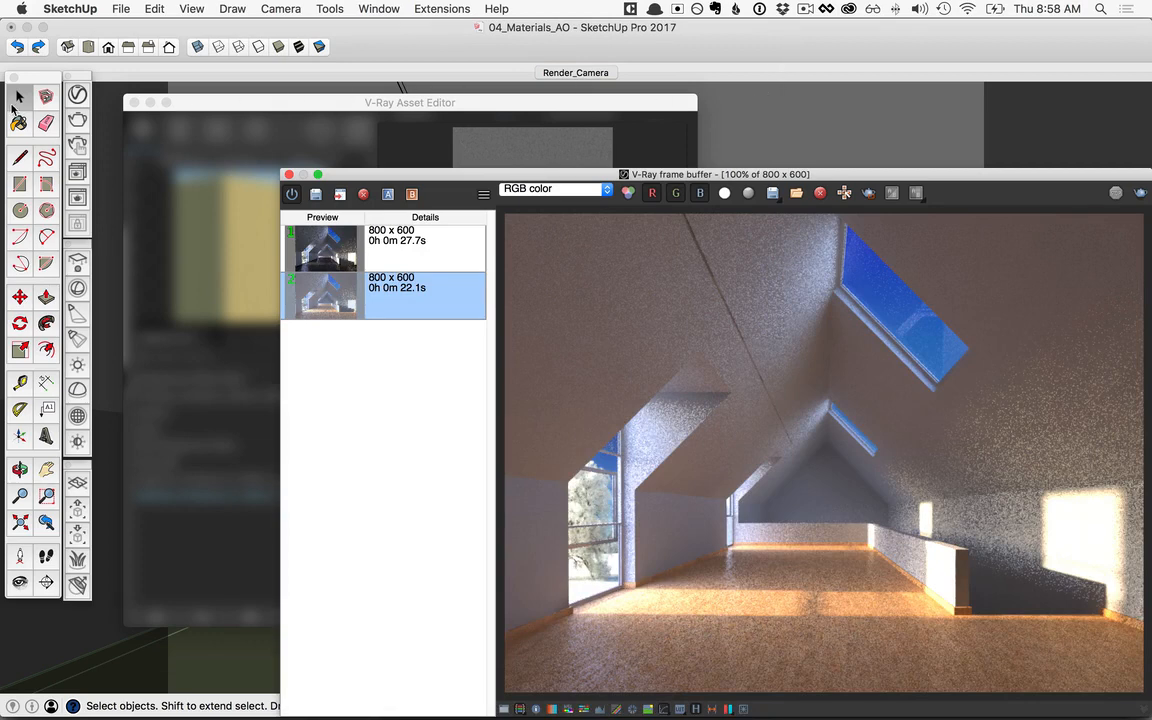
Step: Set the texture width of the yellow wall paint to 1 m in SketchUp's material editor, and close the editor
click(18, 124)
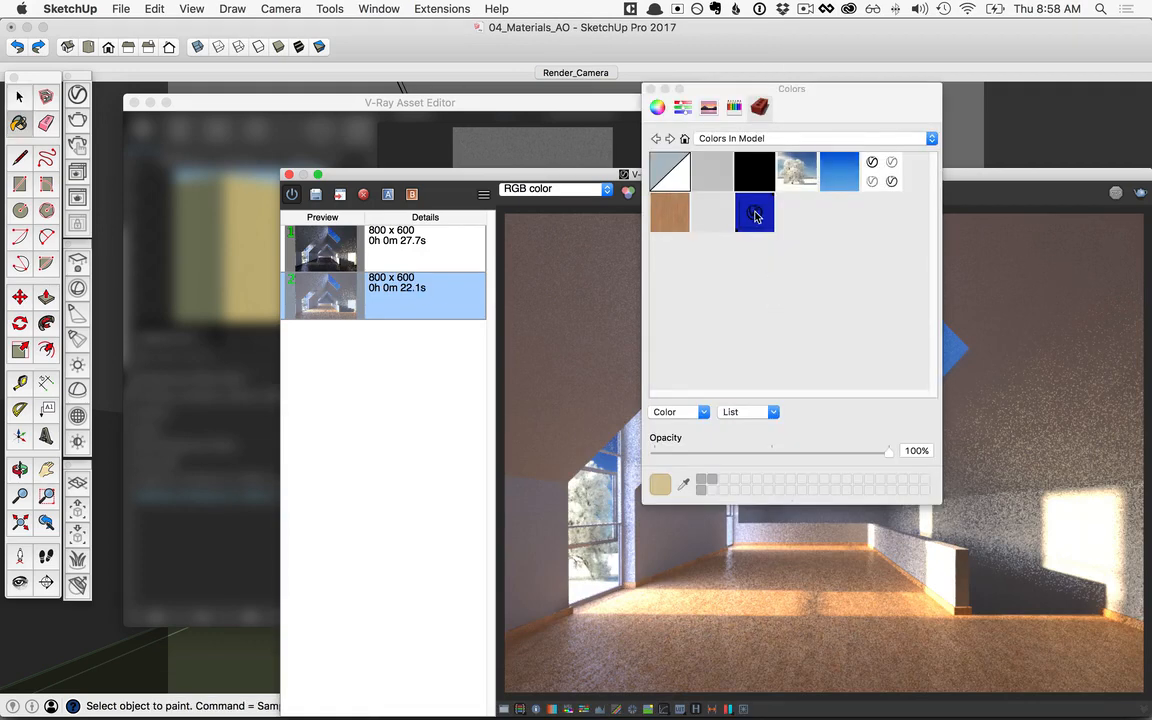
double_click(754, 212)
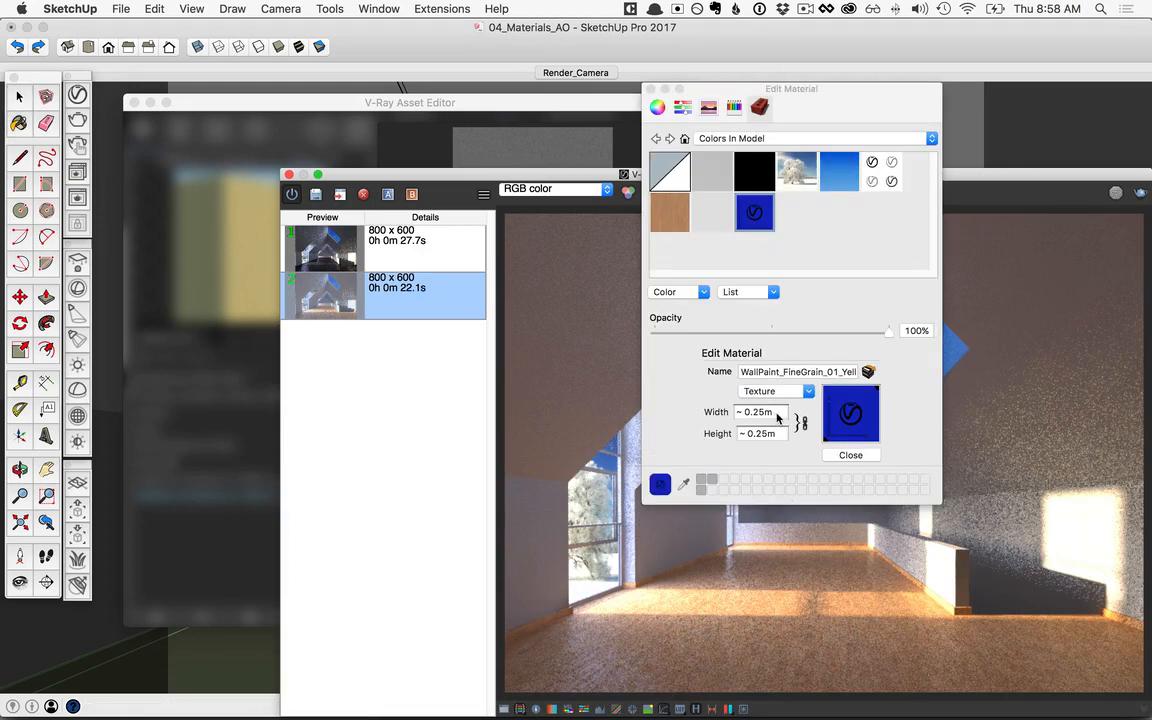
click(778, 415)
text(1m)
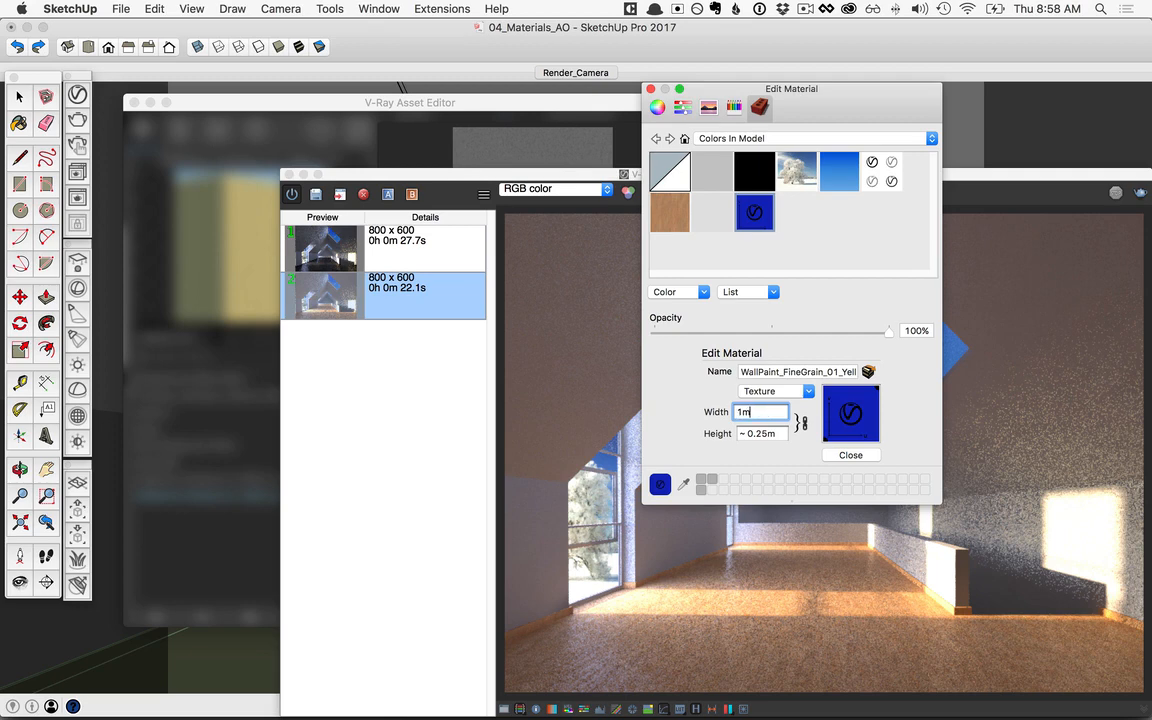
key(Return)
click(850, 455)
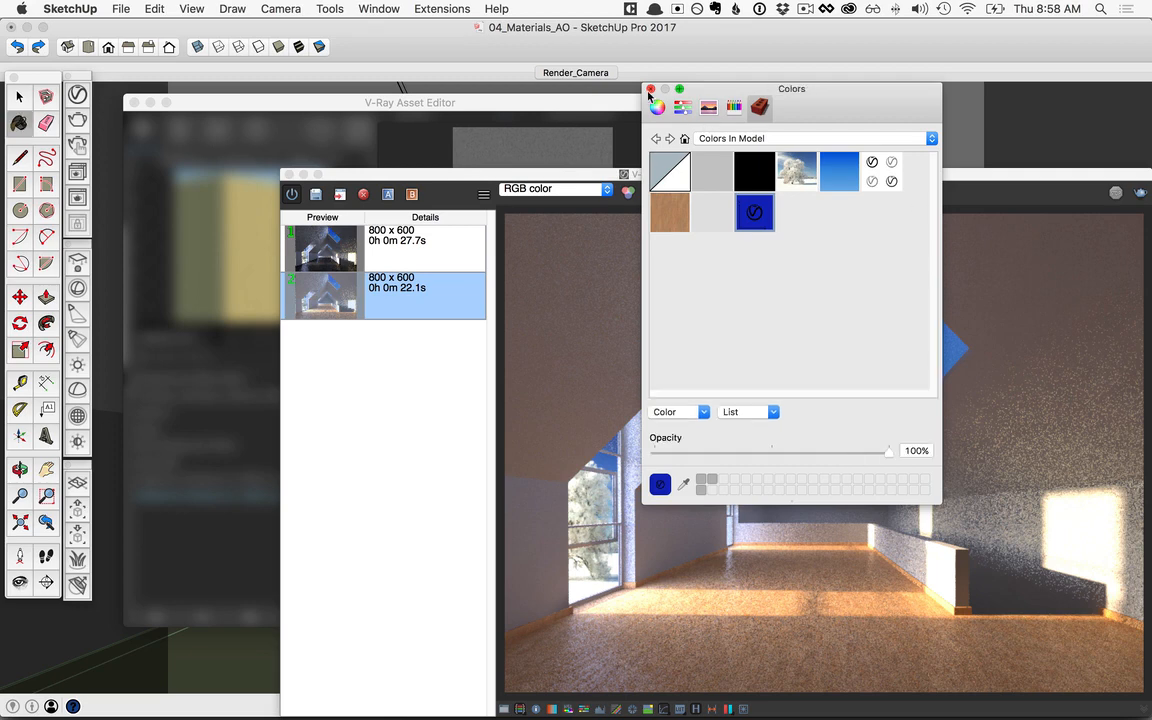
click(650, 89)
Step: Turn off the Cellular texture's viewport display, return to the yellow paint's material settings, and collapse them
click(507, 108)
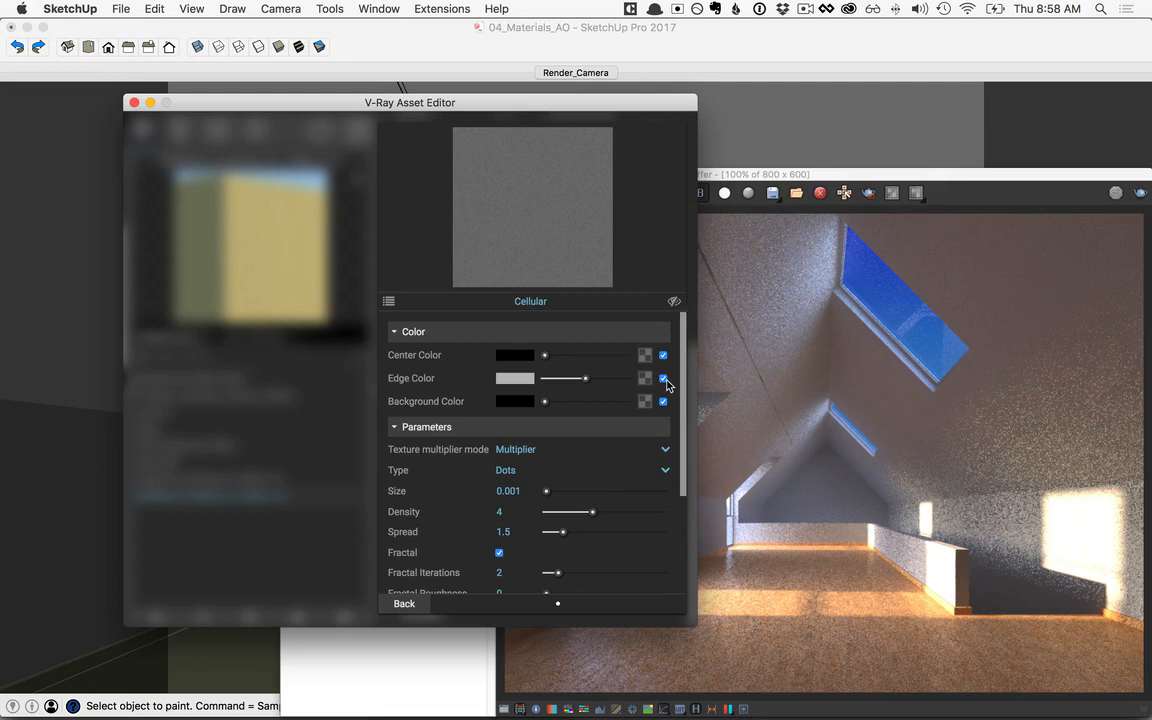
click(410, 604)
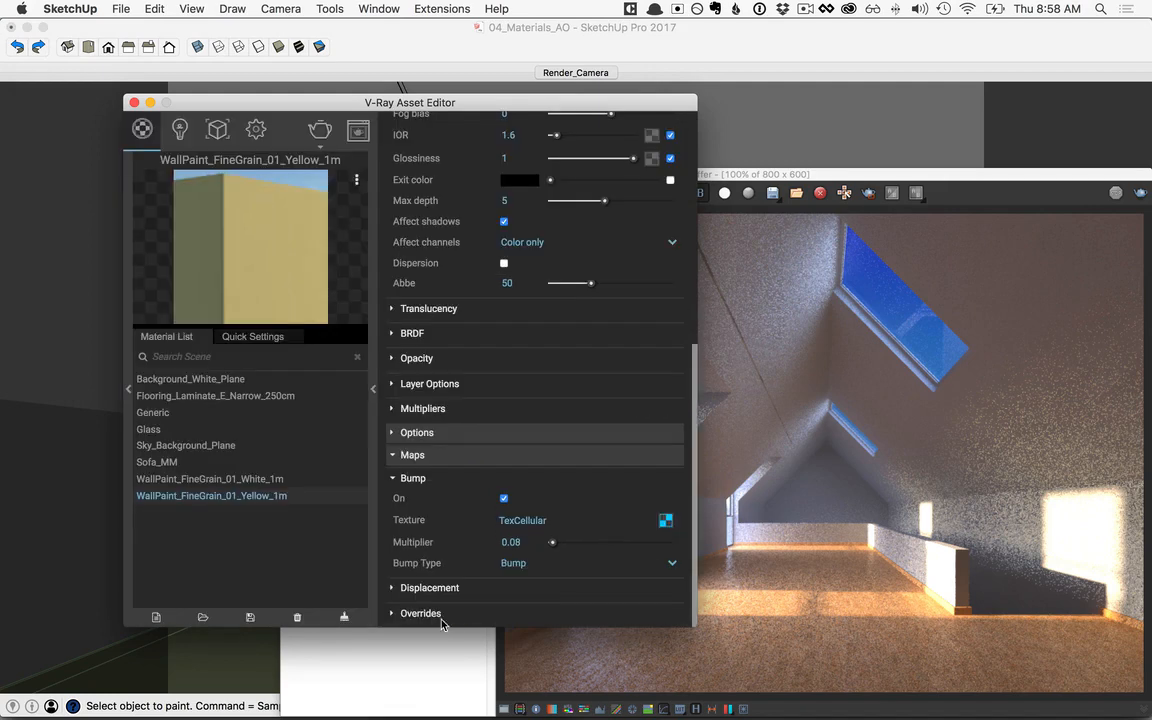
click(374, 390)
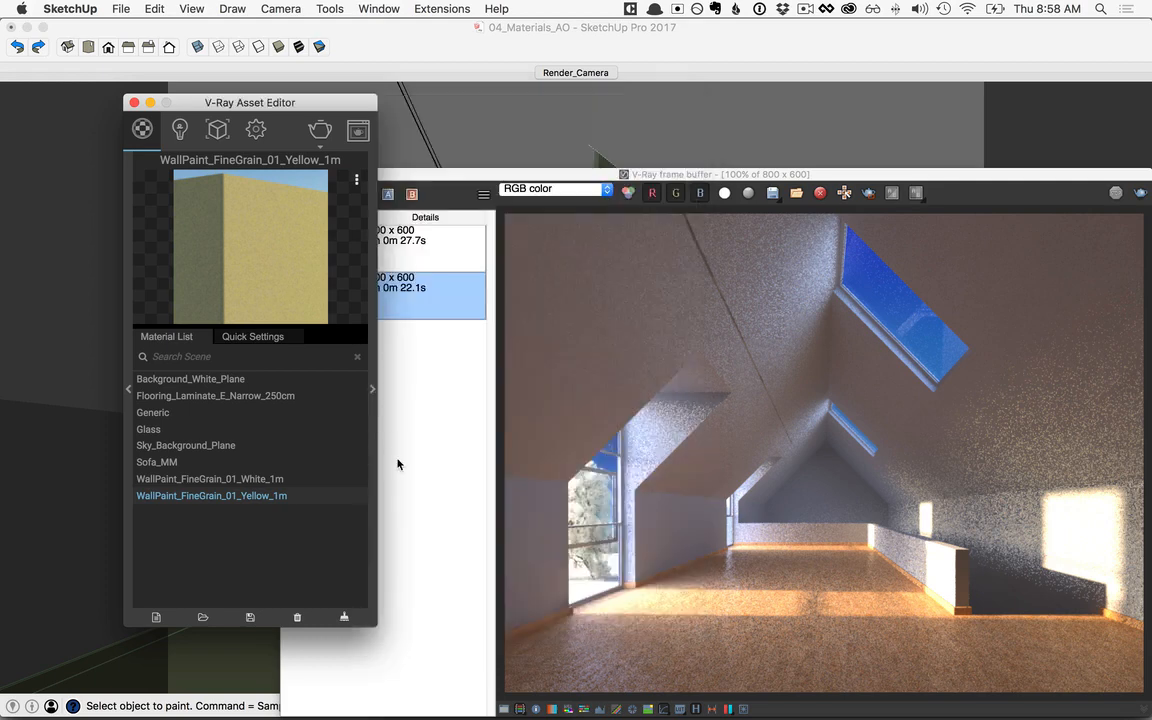
Step: Bring the whole V-Ray frame buffer into view and render the scene with the new wall paint materials
drag(443, 171, 439, 94)
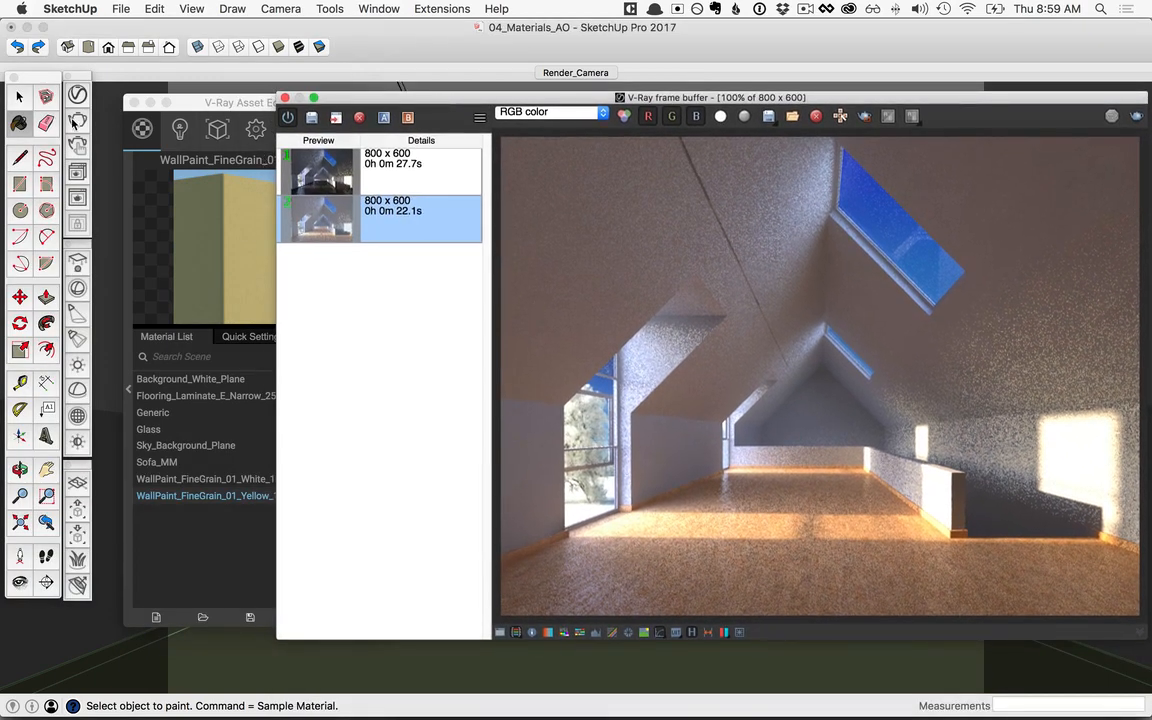
click(233, 102)
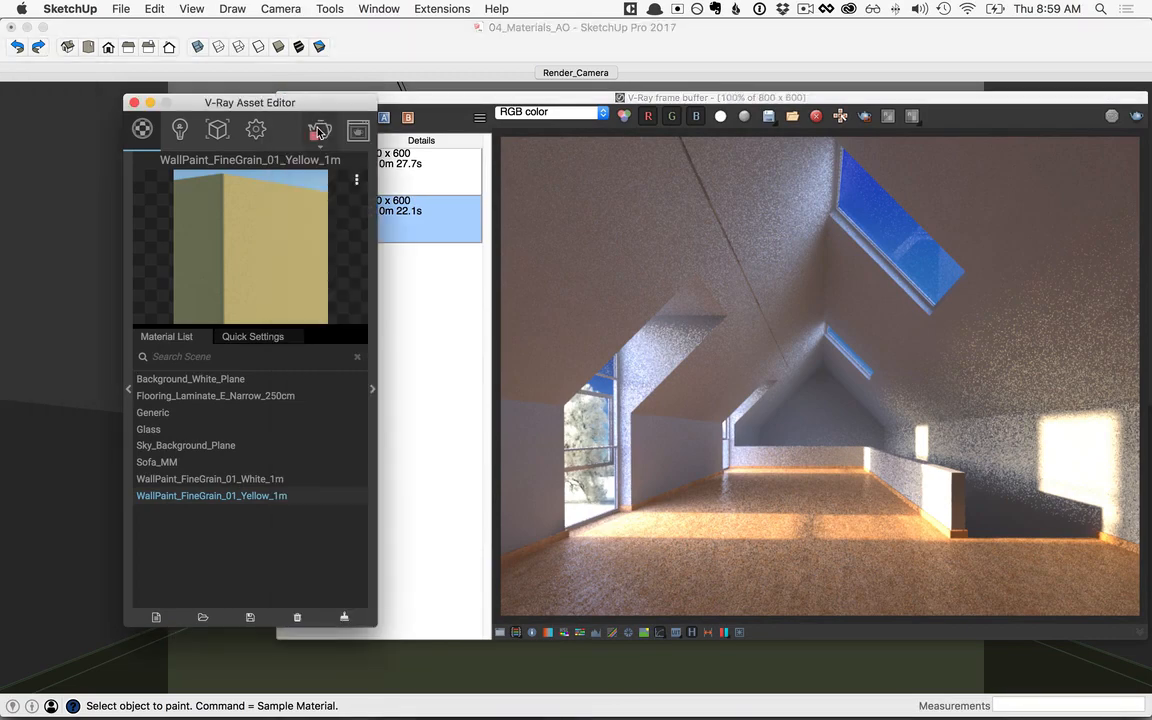
click(318, 131)
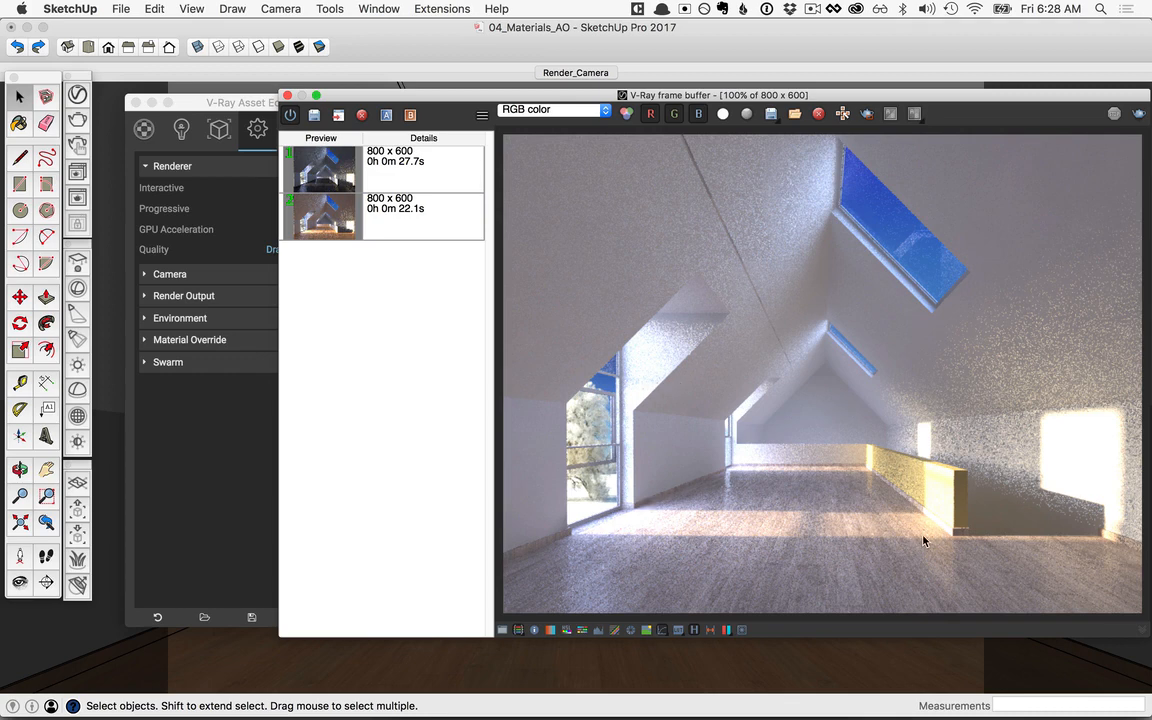
Step: Hide the render history in the V-Ray frame buffer and make the Furniture layer visible in SketchUp
click(696, 630)
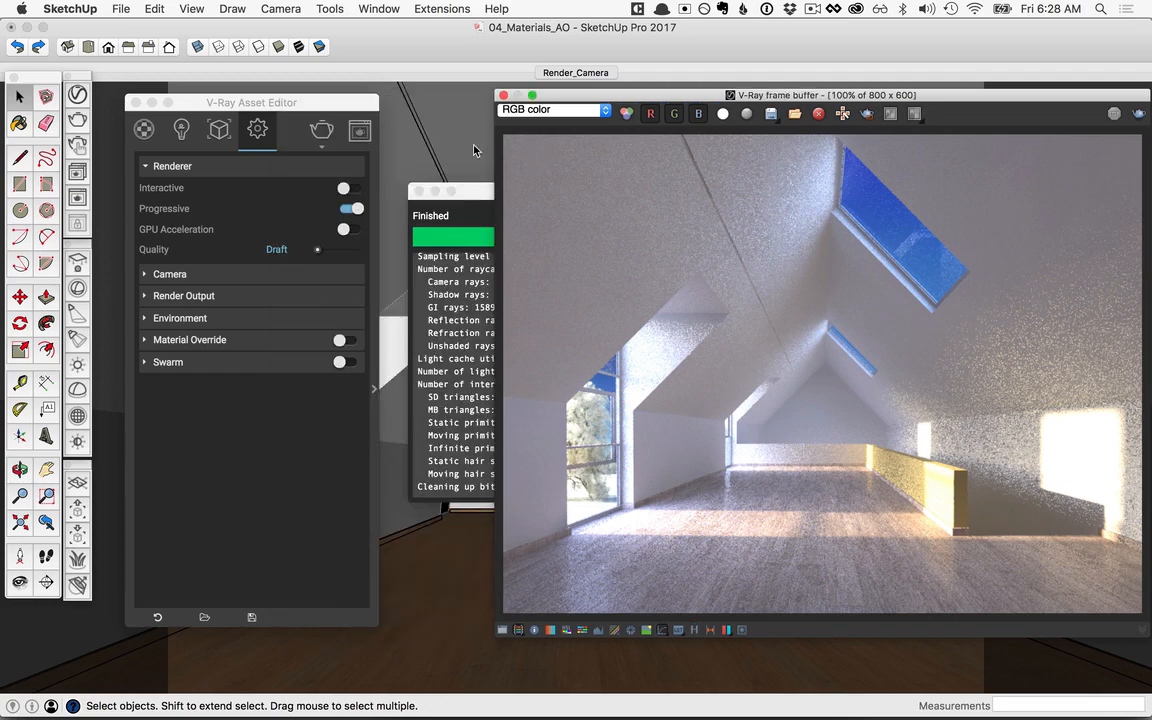
click(379, 8)
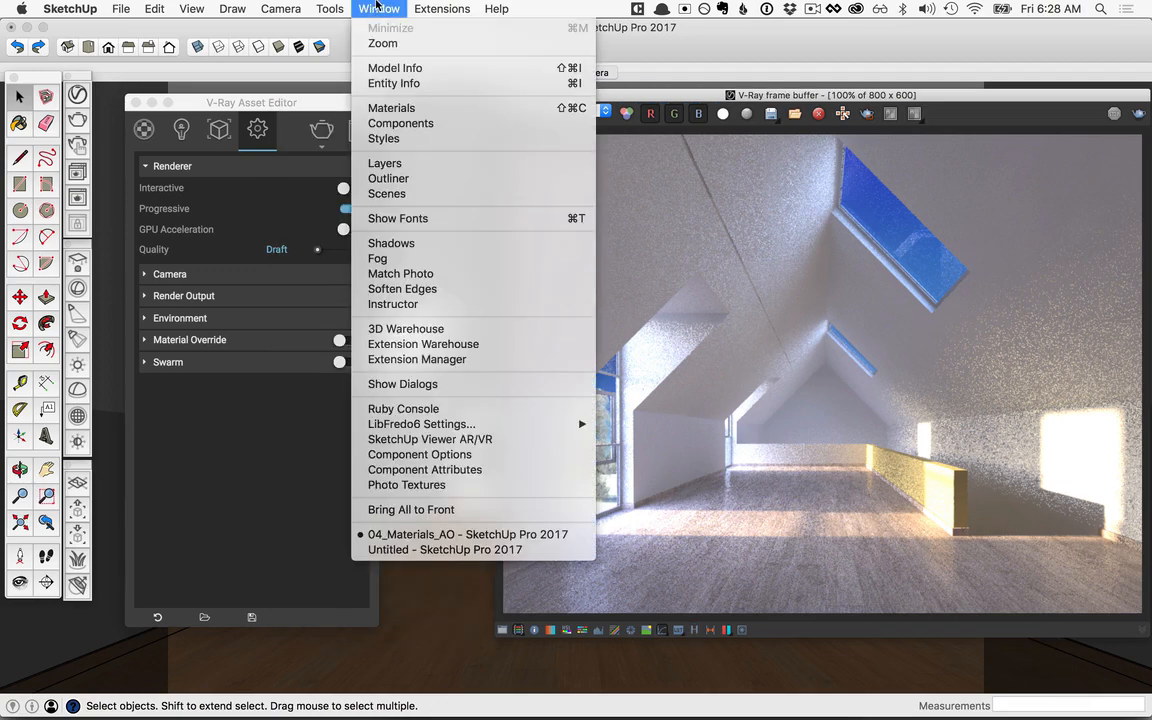
click(406, 163)
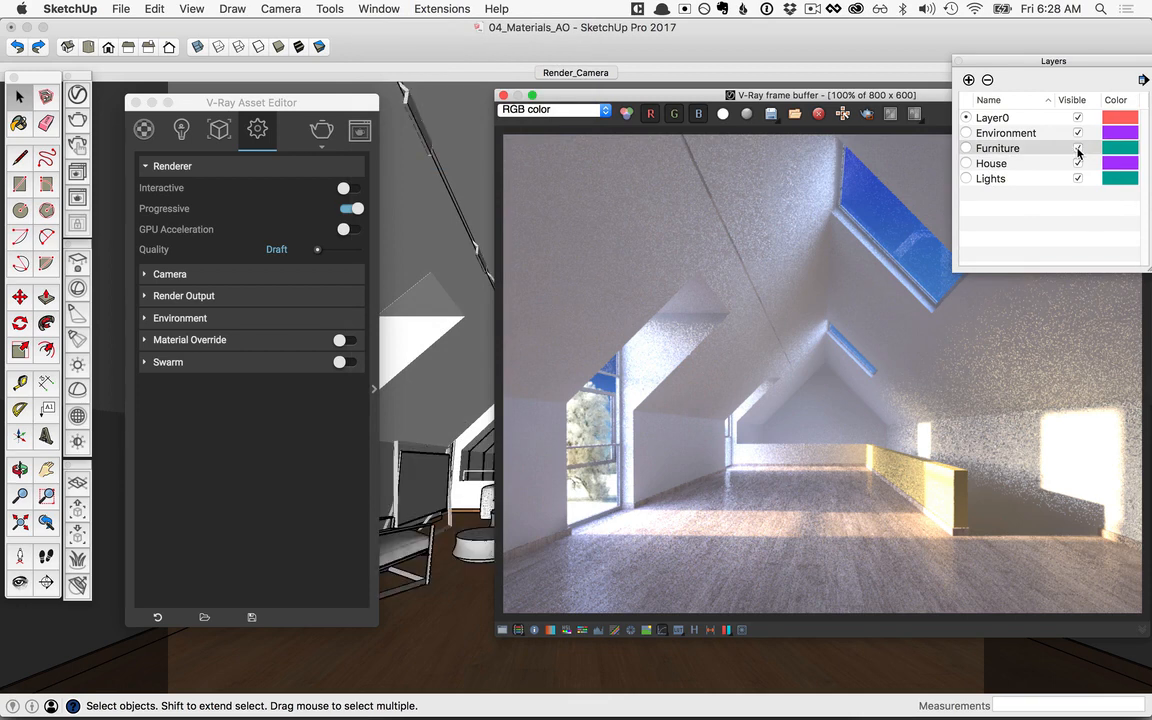
Step: Add the Aluminum Blurry material from the Metal category of the V-Ray library to the scene's materials
drag(902, 96, 819, 108)
drag(215, 104, 492, 111)
click(421, 133)
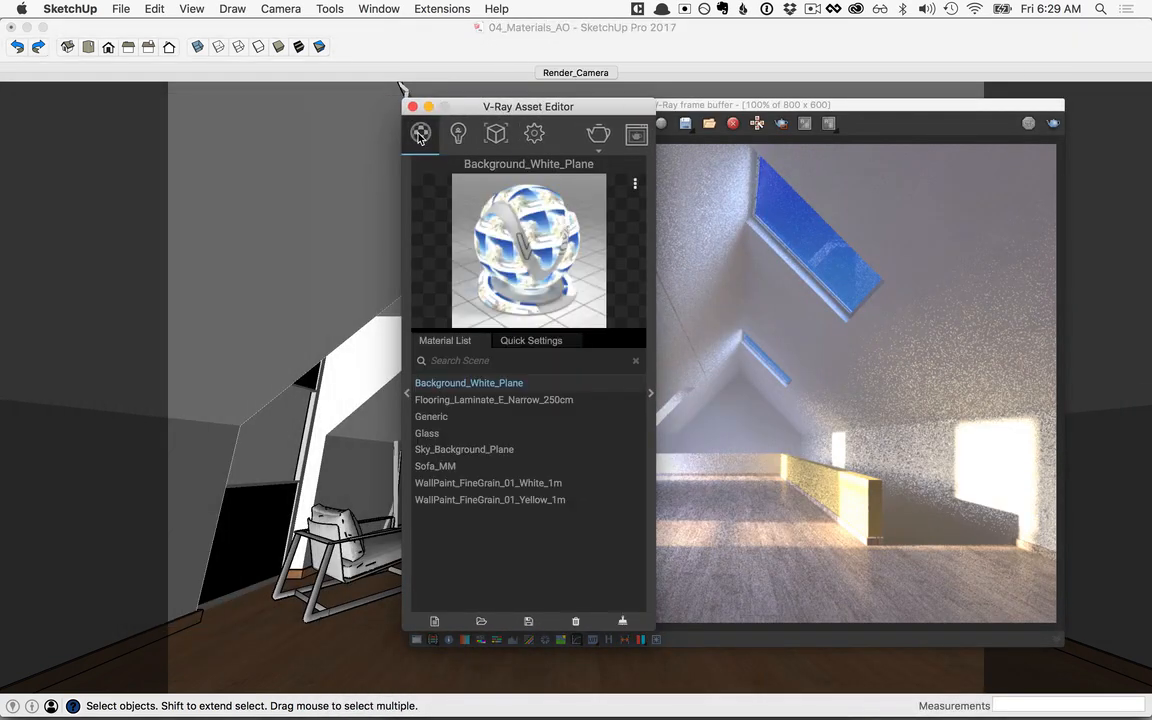
click(406, 393)
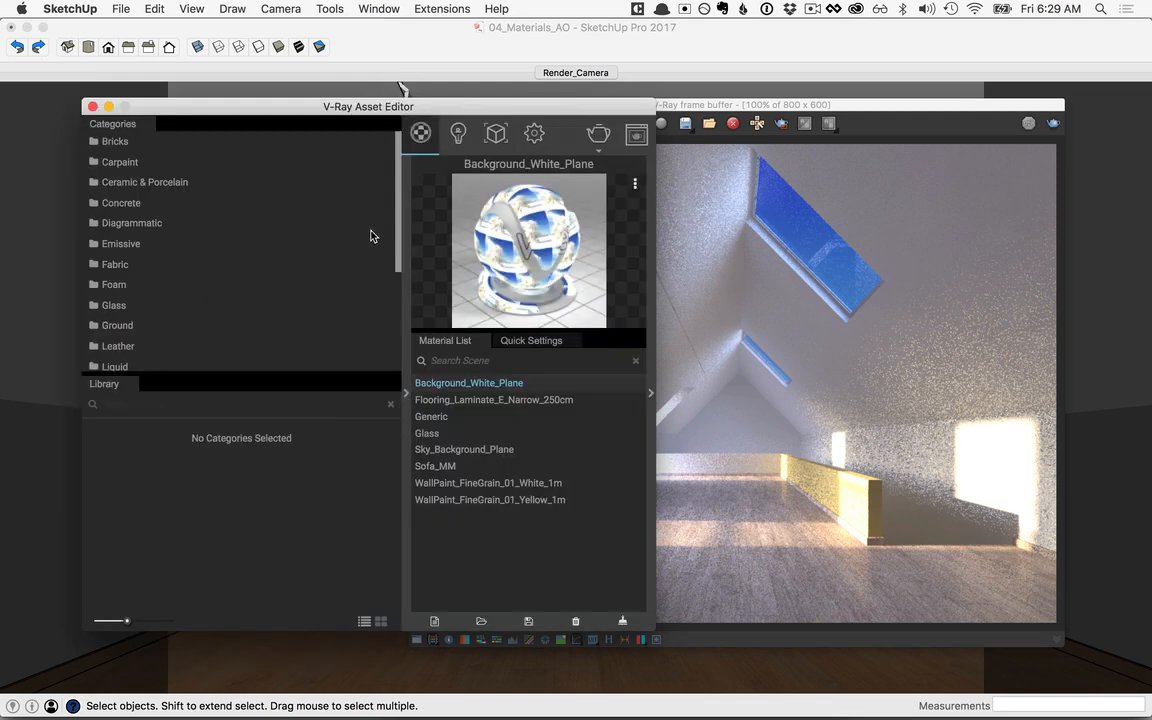
scroll(395, 216, down, 5)
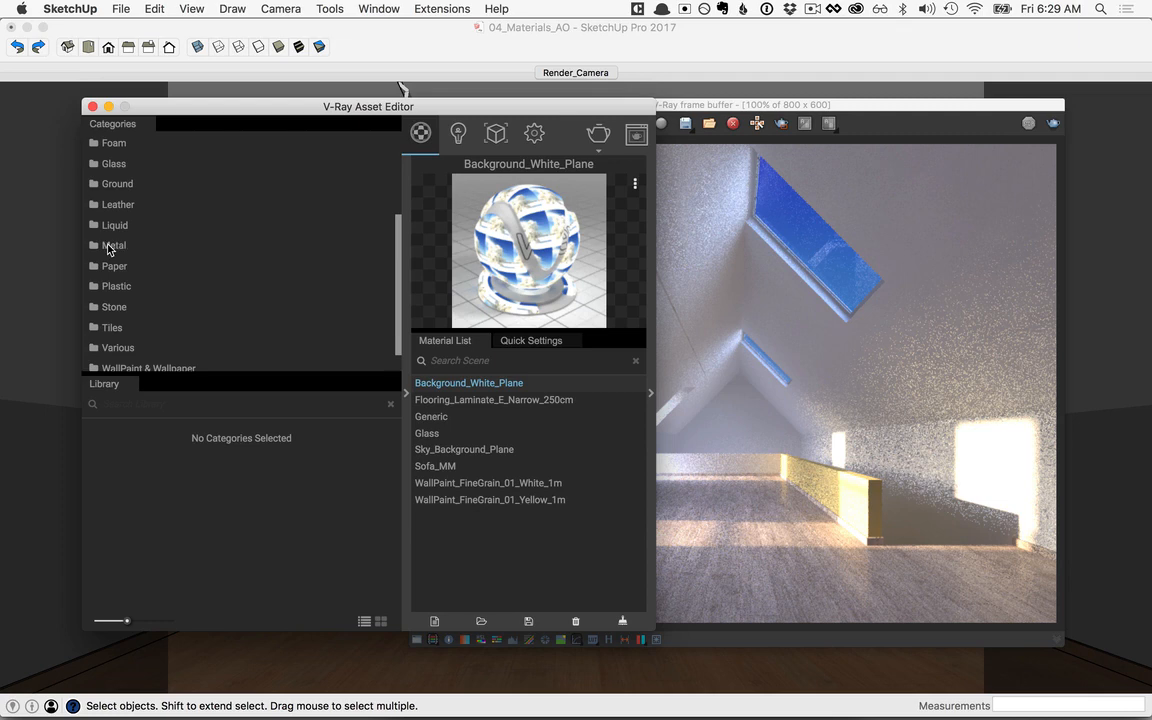
click(109, 249)
scroll(311, 545, down, 2)
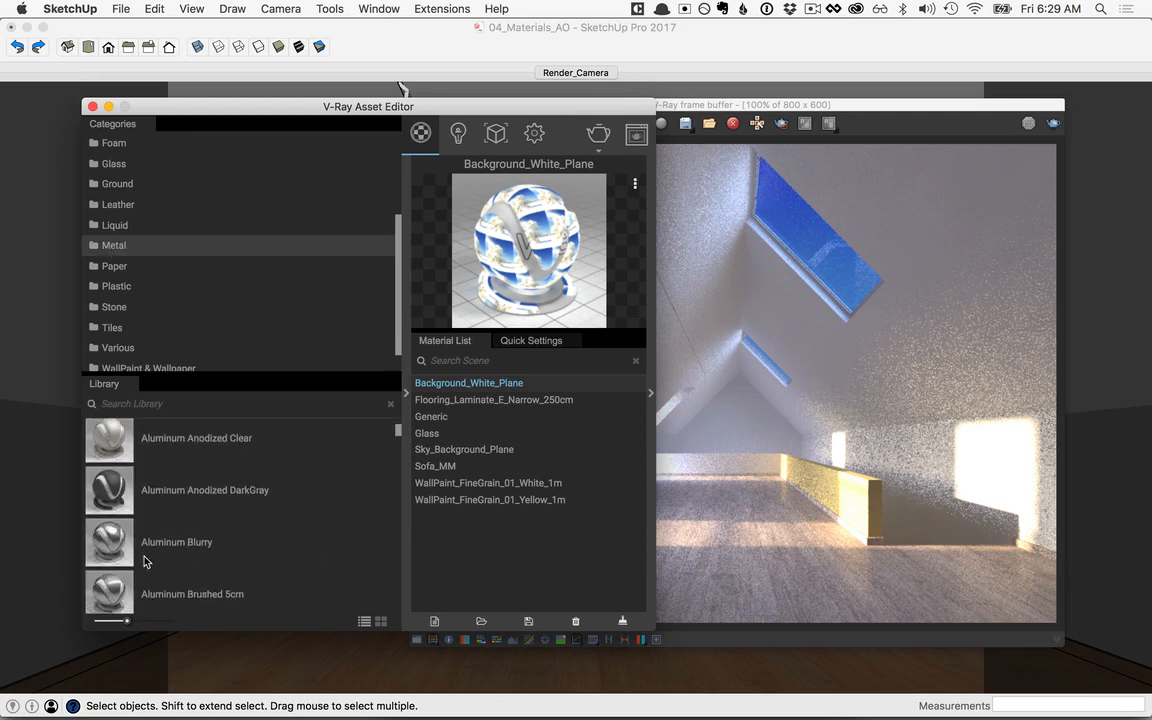
drag(290, 555, 510, 550)
Step: Add the Iron Blurry 5cm and Metallic Paint BronzeDark library materials to the scene, and collapse the material library
scroll(362, 542, down, 10)
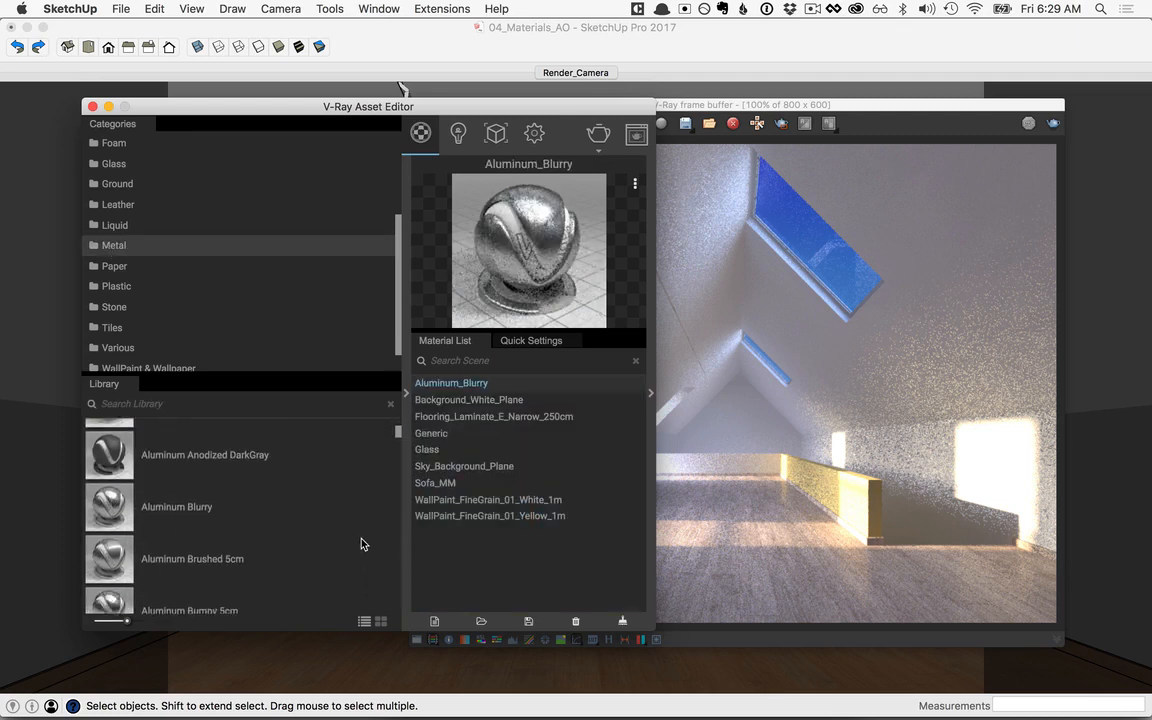
drag(184, 553, 530, 565)
scroll(310, 563, down, 15)
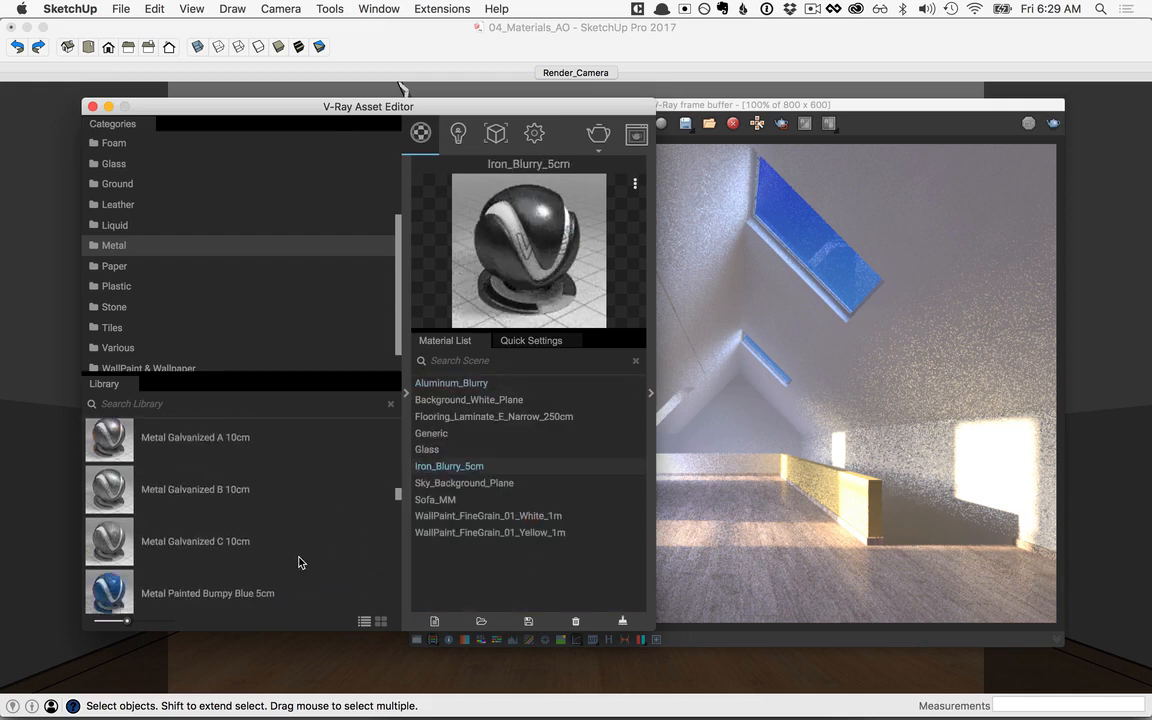
scroll(298, 563, down, 15)
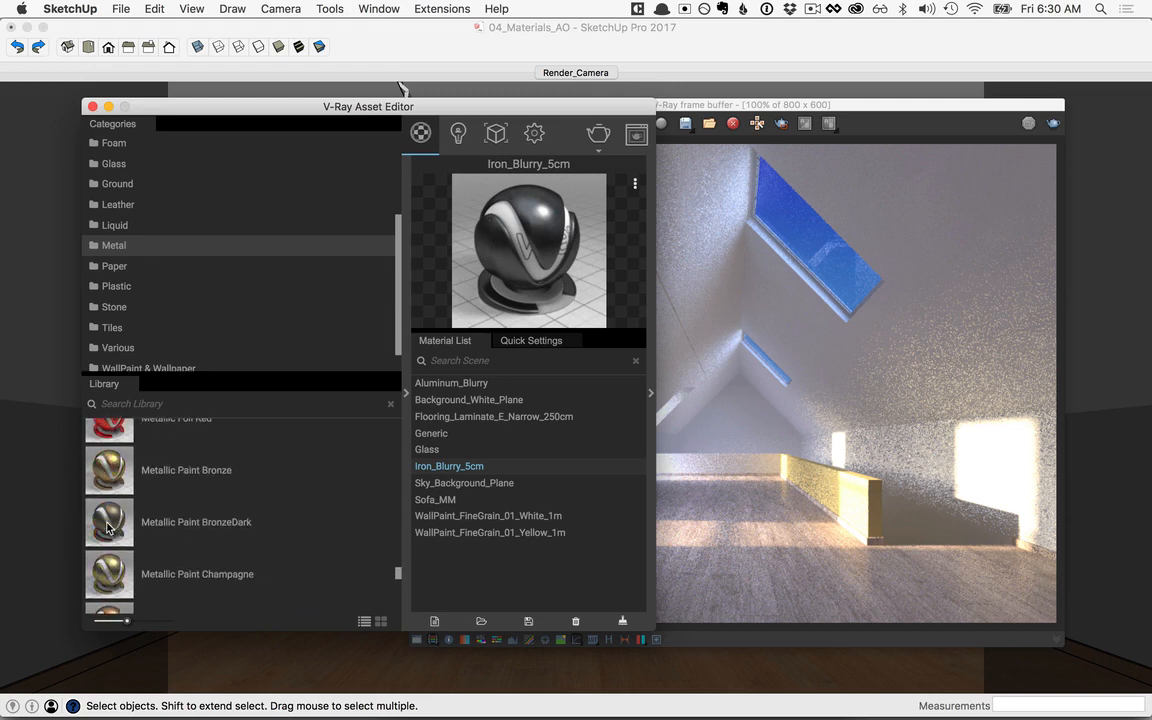
mouse_move(109, 527)
mouse_down()
mouse_move(450, 591)
mouse_move(481, 594)
mouse_move(488, 579)
mouse_up()
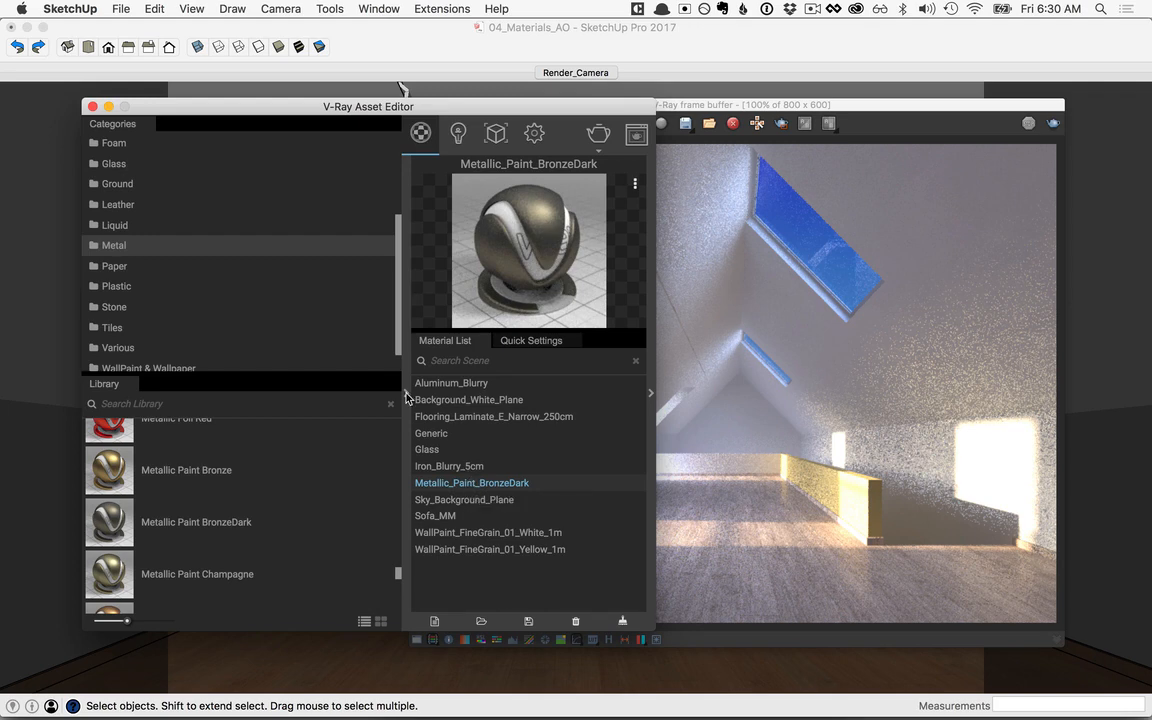
click(406, 394)
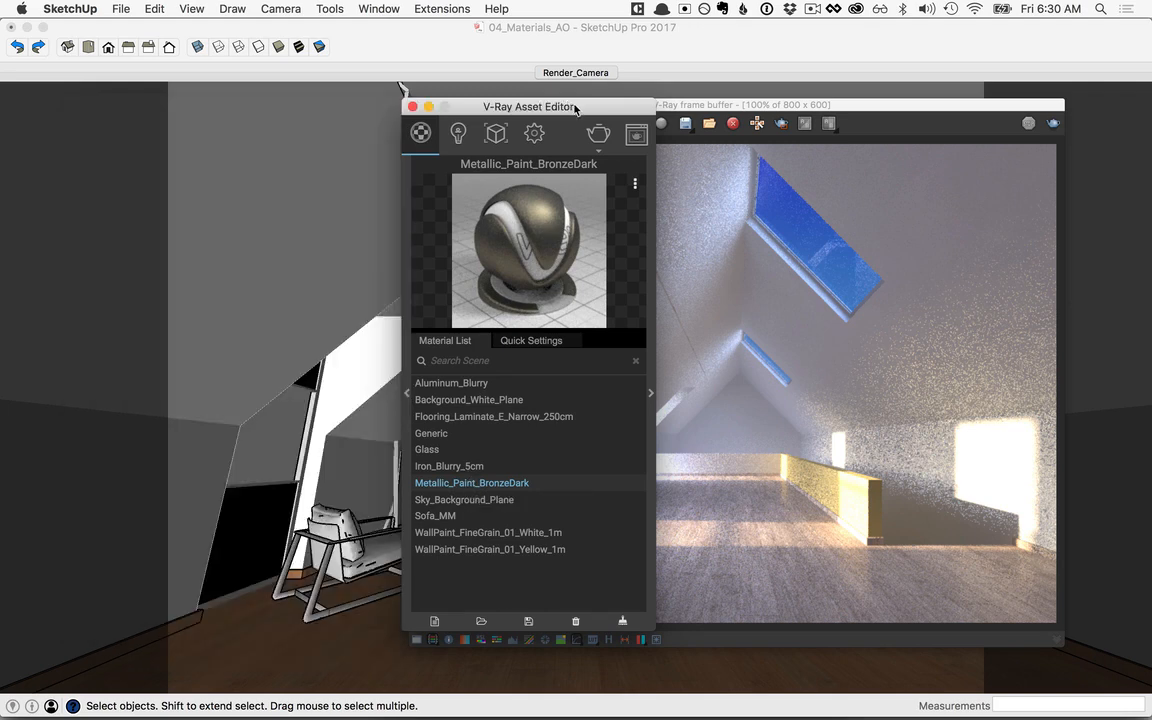
Step: Close the frame buffer and apply Iron_Blurry_5cm to the stair railing, floor lamp, pendant lamps, ceiling track and window frames
drag(530, 106, 217, 108)
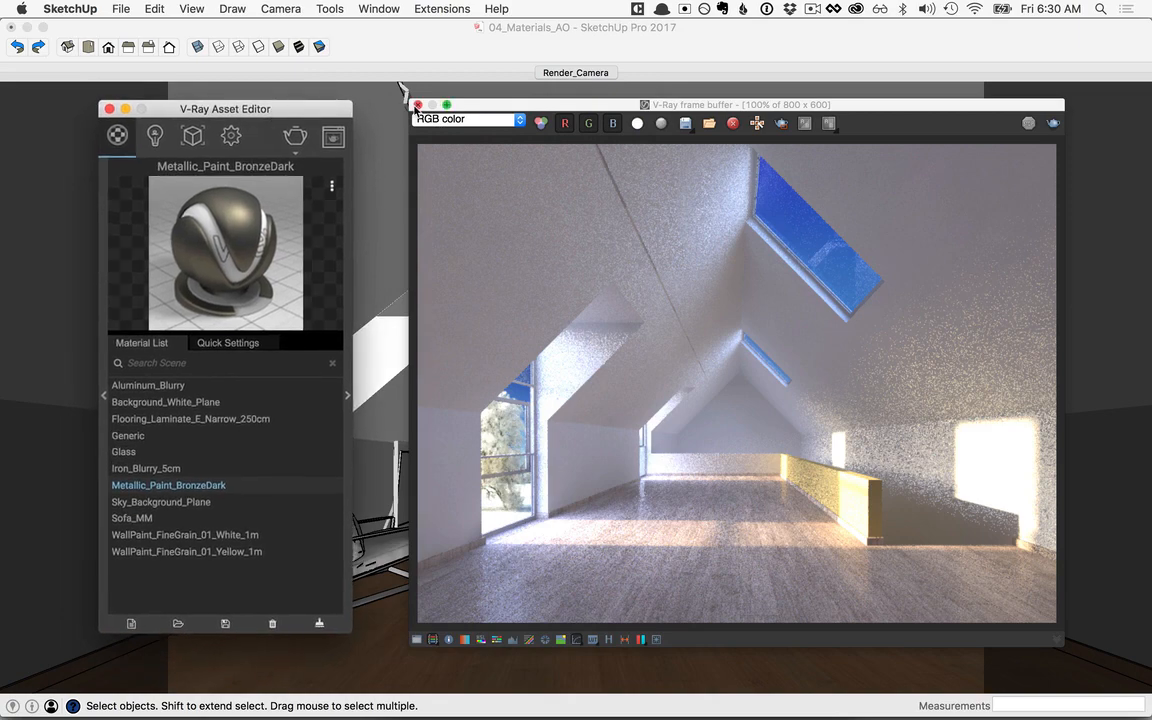
click(374, 95)
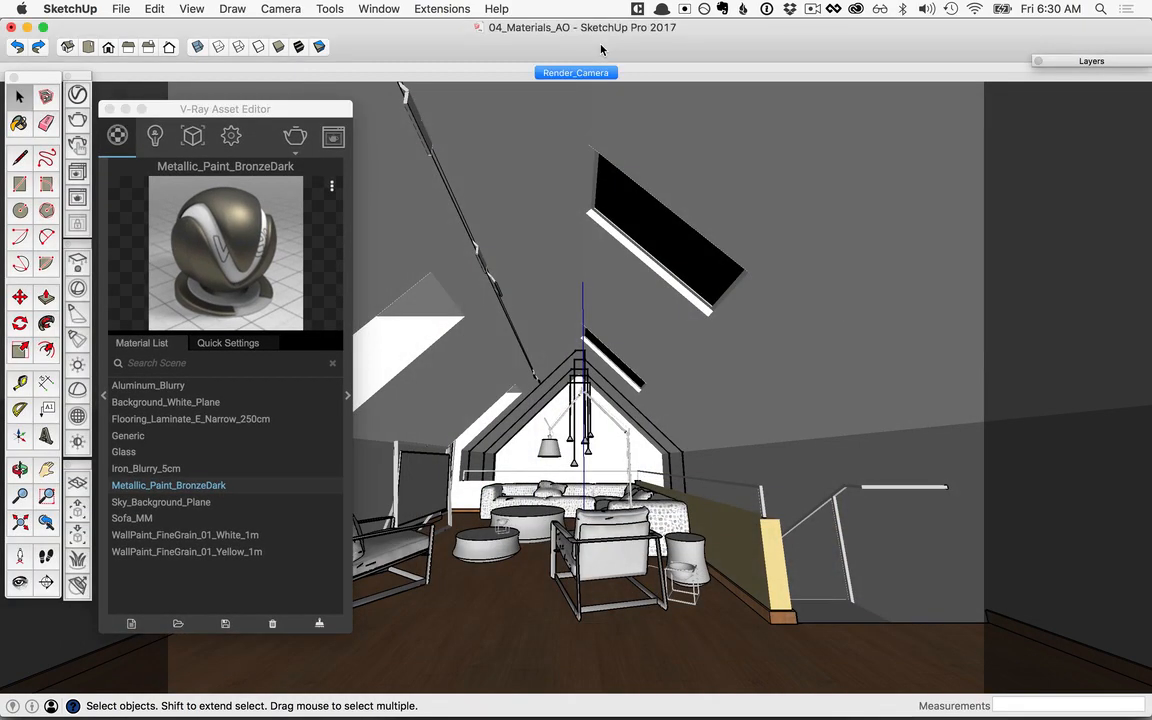
click(869, 494)
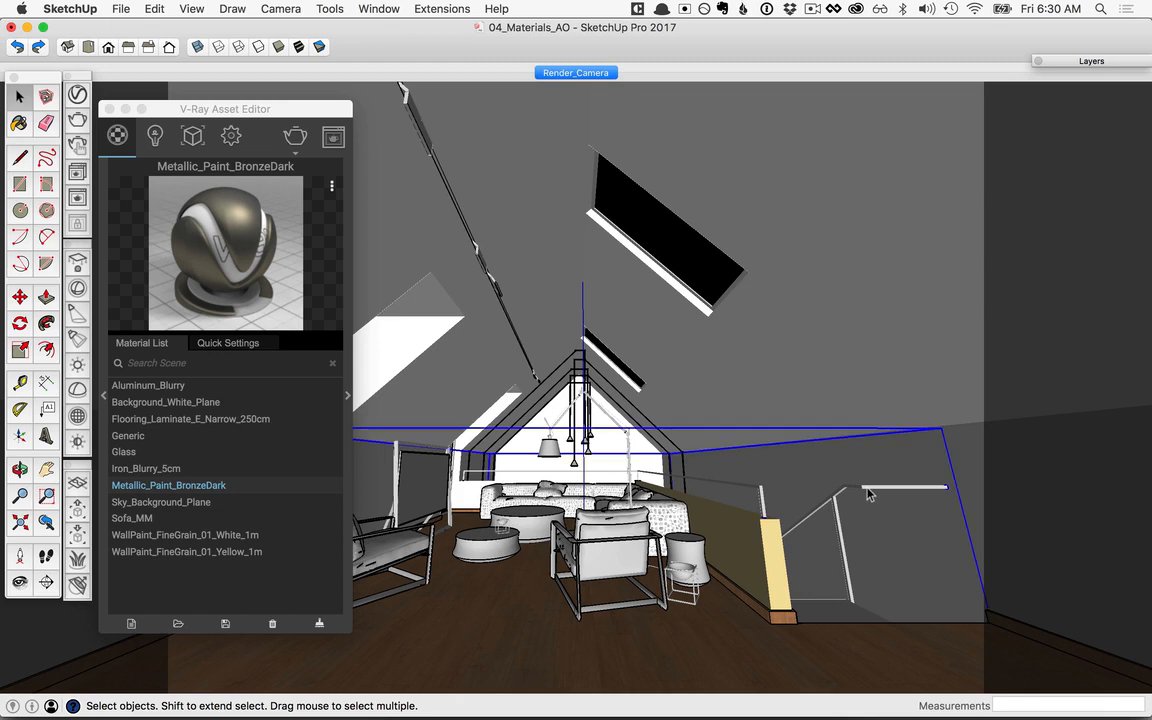
shift+click(548, 450)
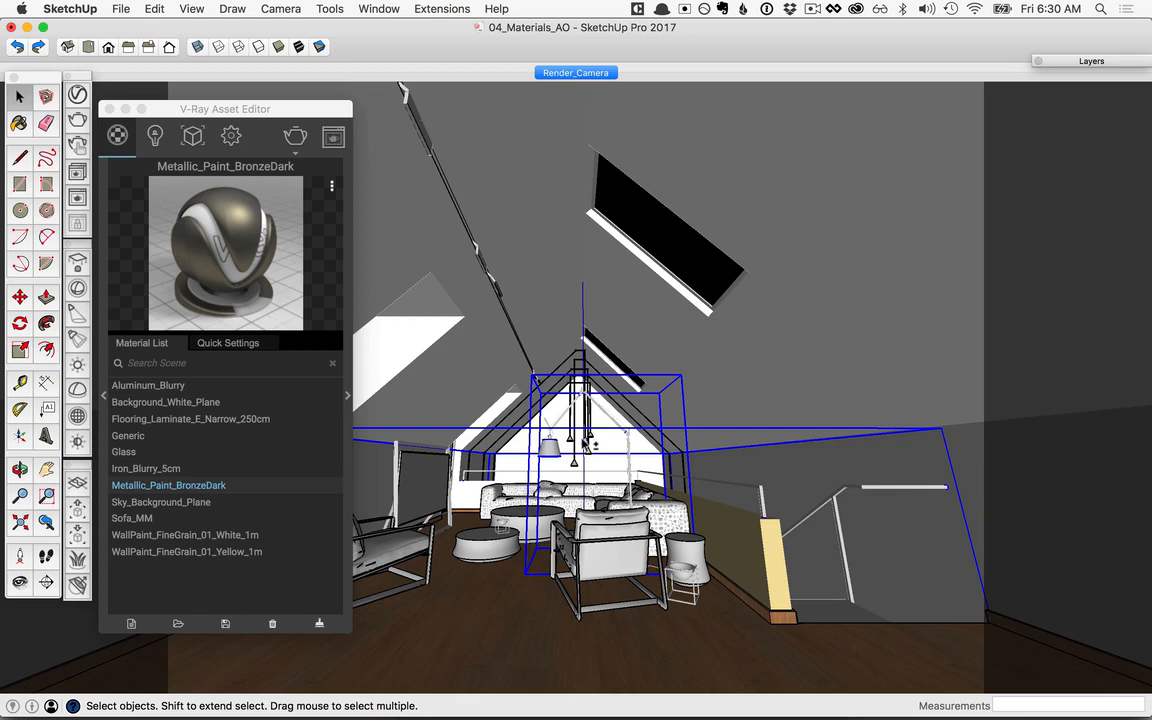
shift+click(587, 446)
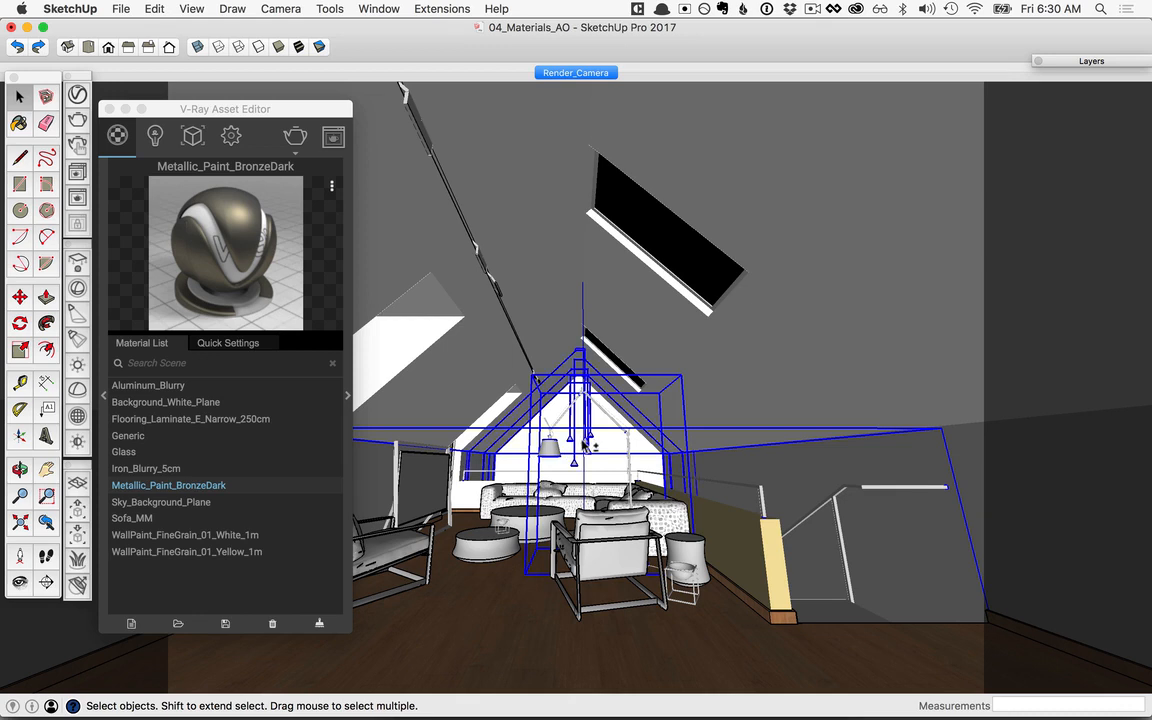
shift+click(477, 255)
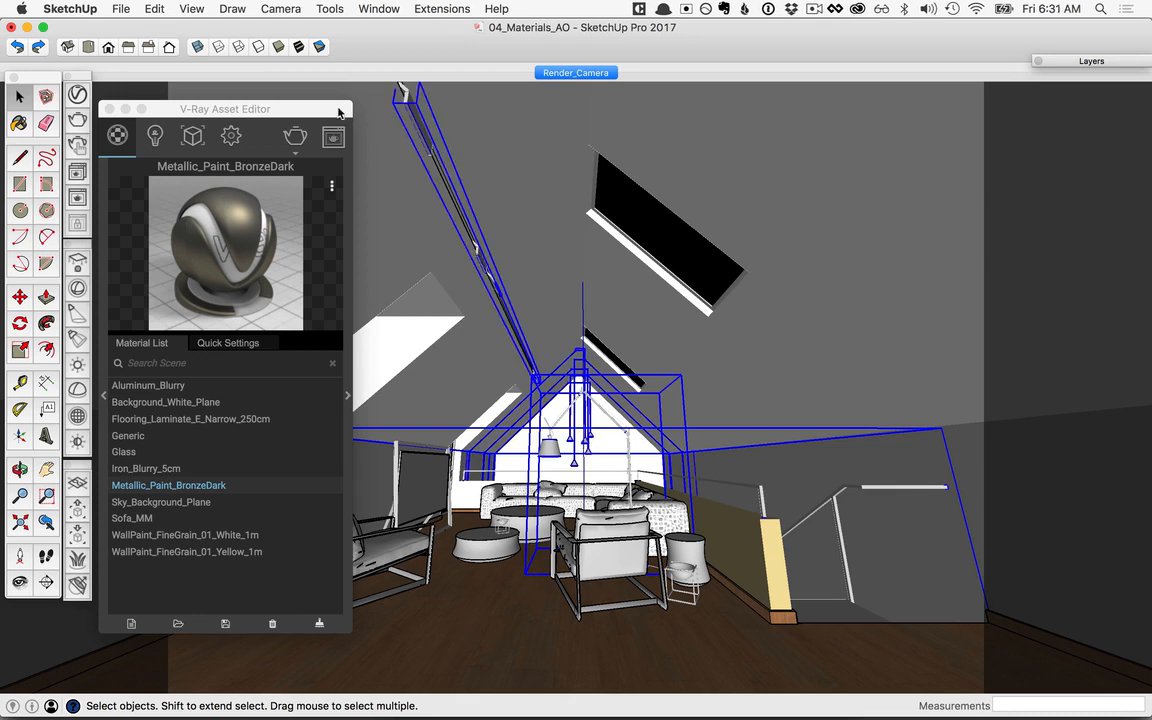
drag(259, 112, 652, 117)
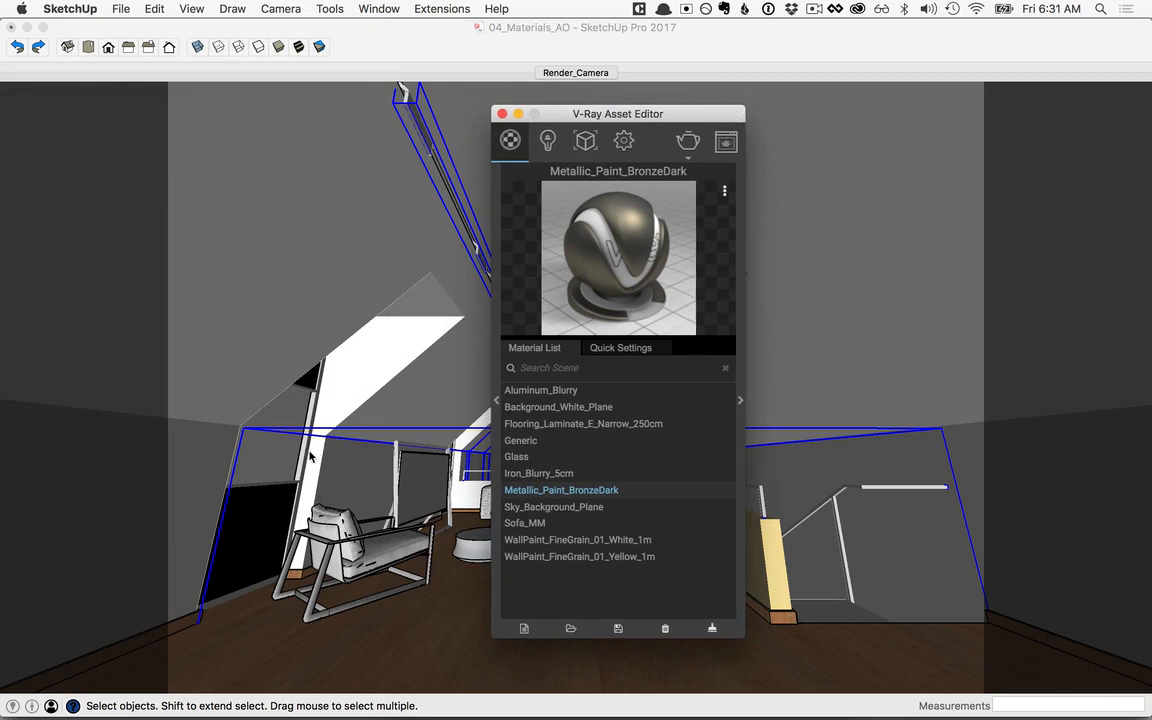
click(312, 398)
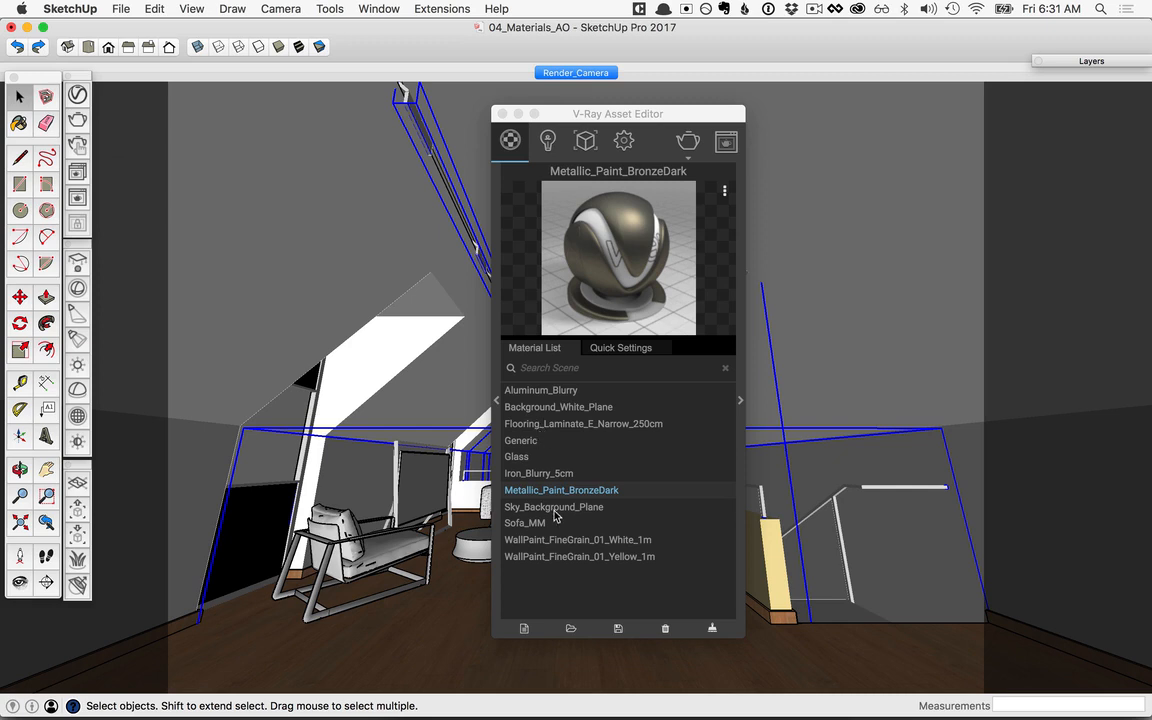
click(551, 475)
right_click(550, 476)
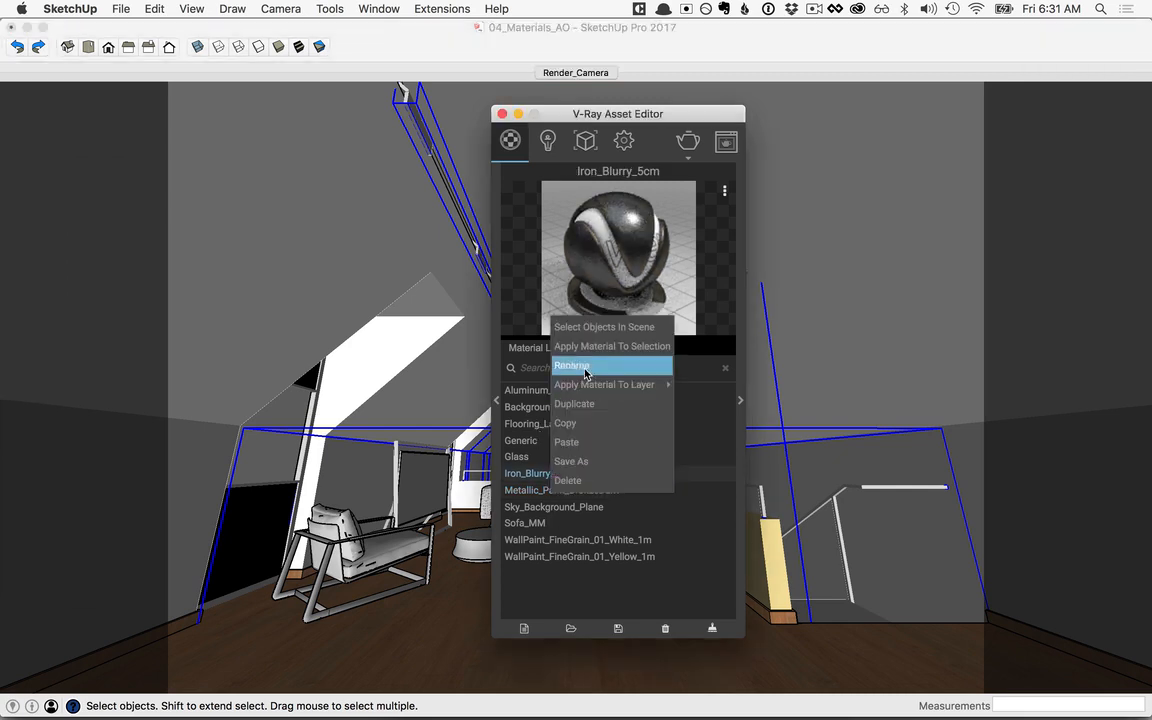
click(588, 347)
Step: Expand the Iron_Blurry_5cm material settings and open the Noise texture of its bump map
drag(667, 116, 397, 110)
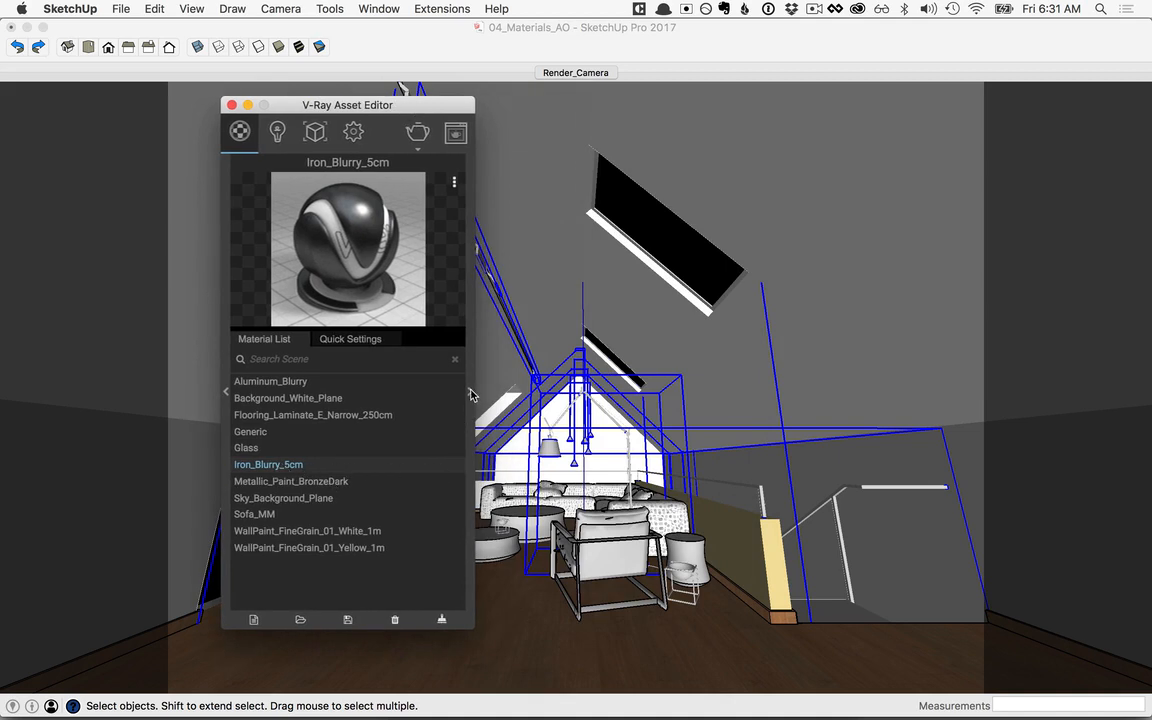
click(470, 392)
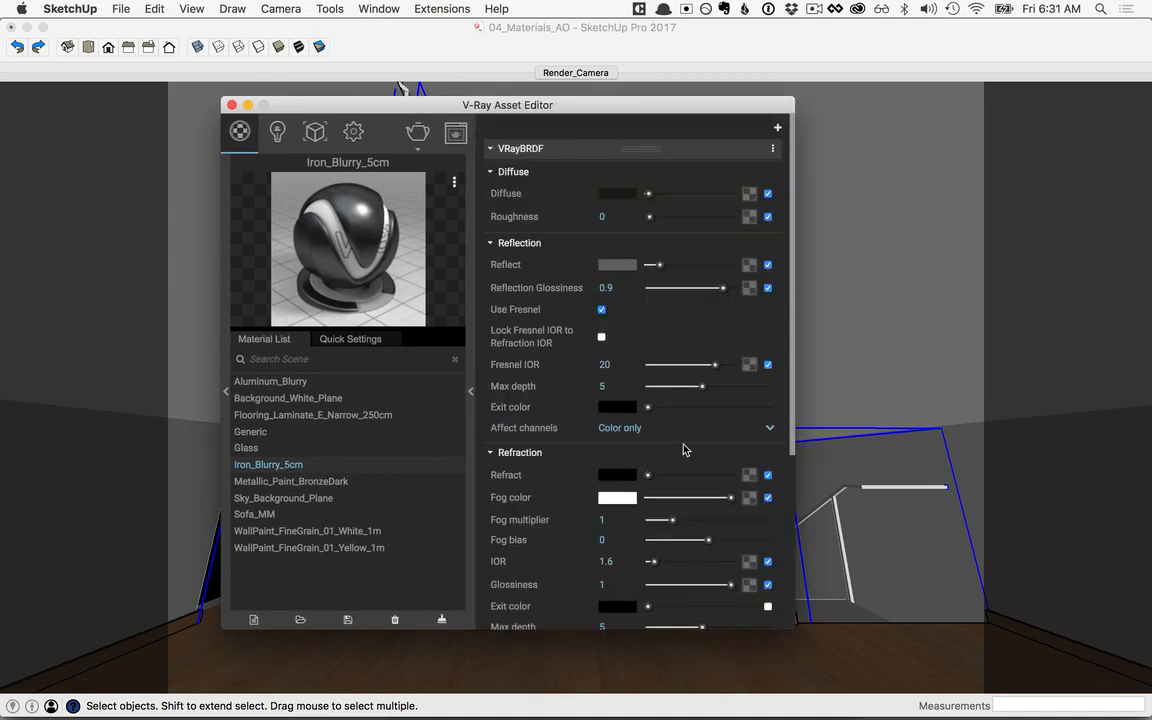
drag(795, 399, 780, 614)
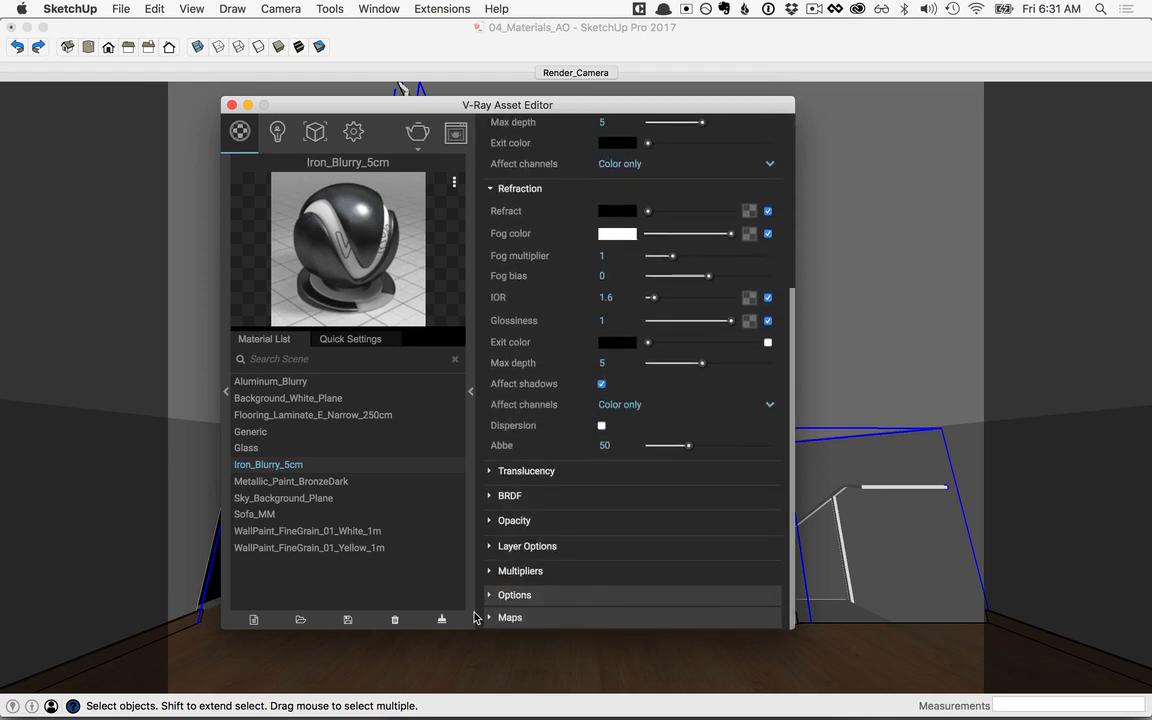
click(548, 617)
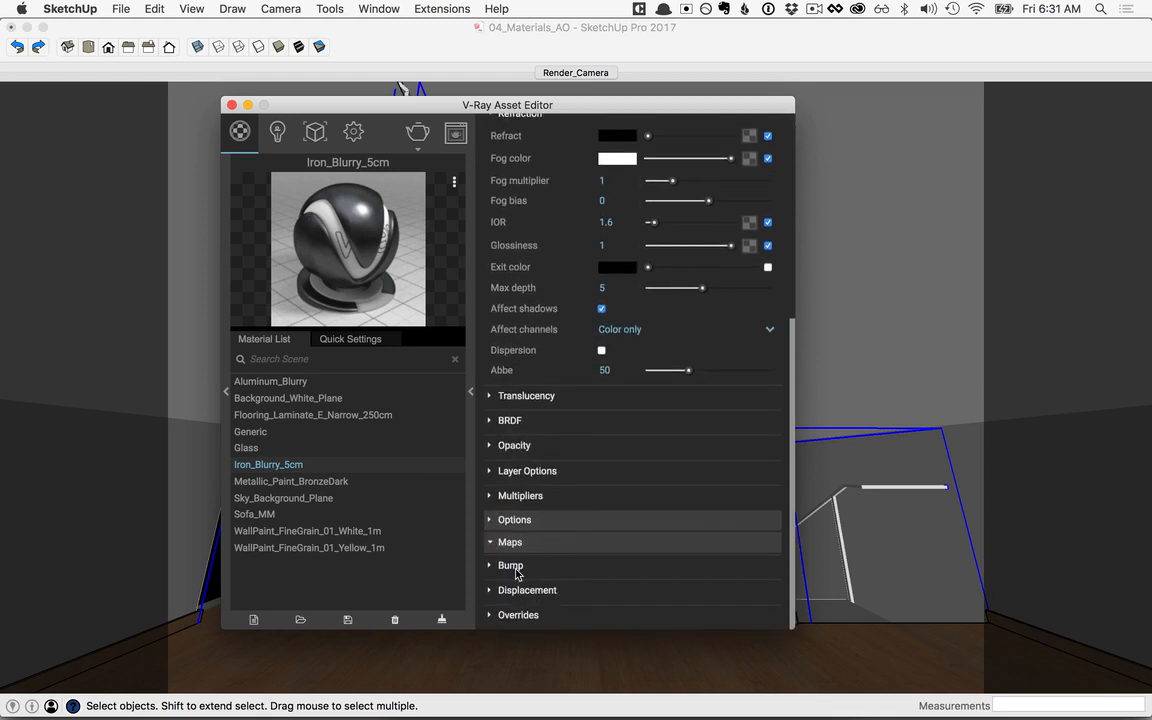
click(511, 566)
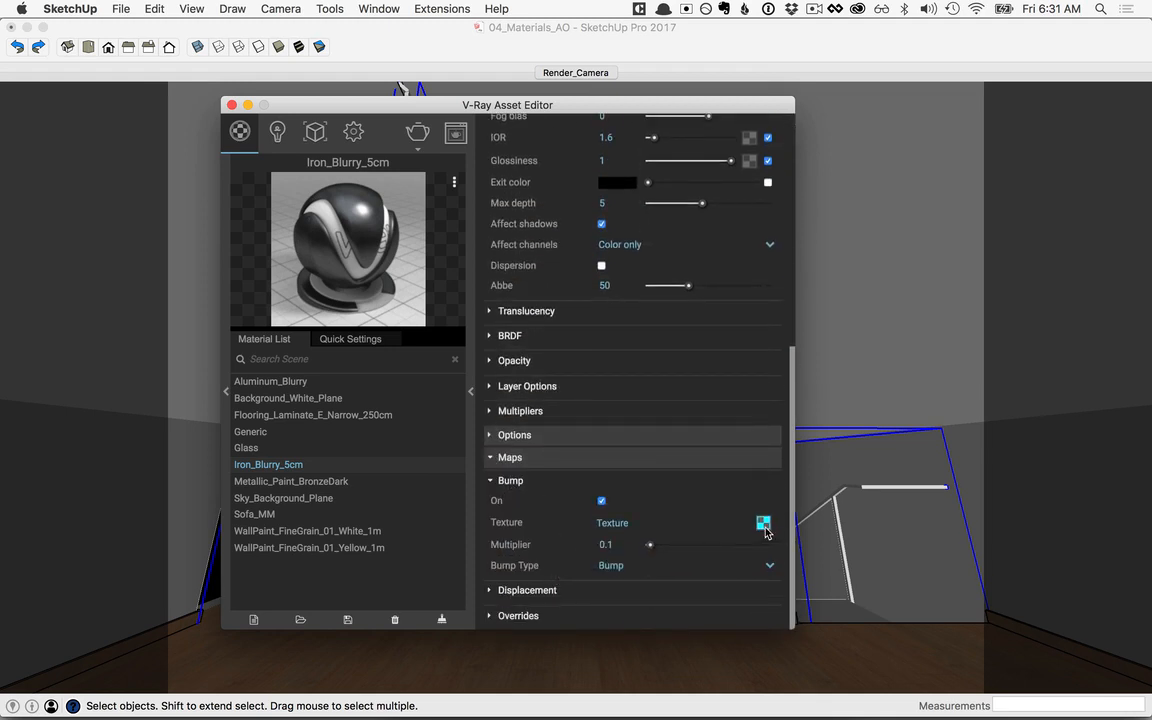
click(764, 524)
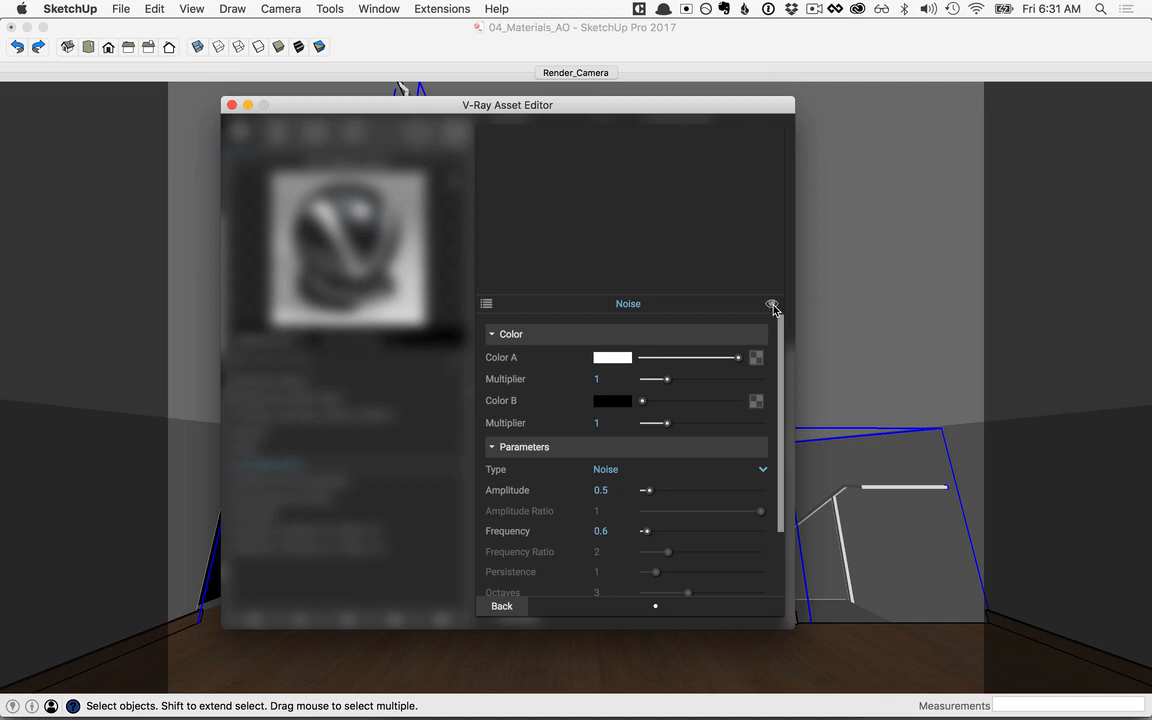
Step: Set the texture width of Iron_Blurry_5cm to 5 cm in SketchUp's material editor, and close the editor
click(725, 33)
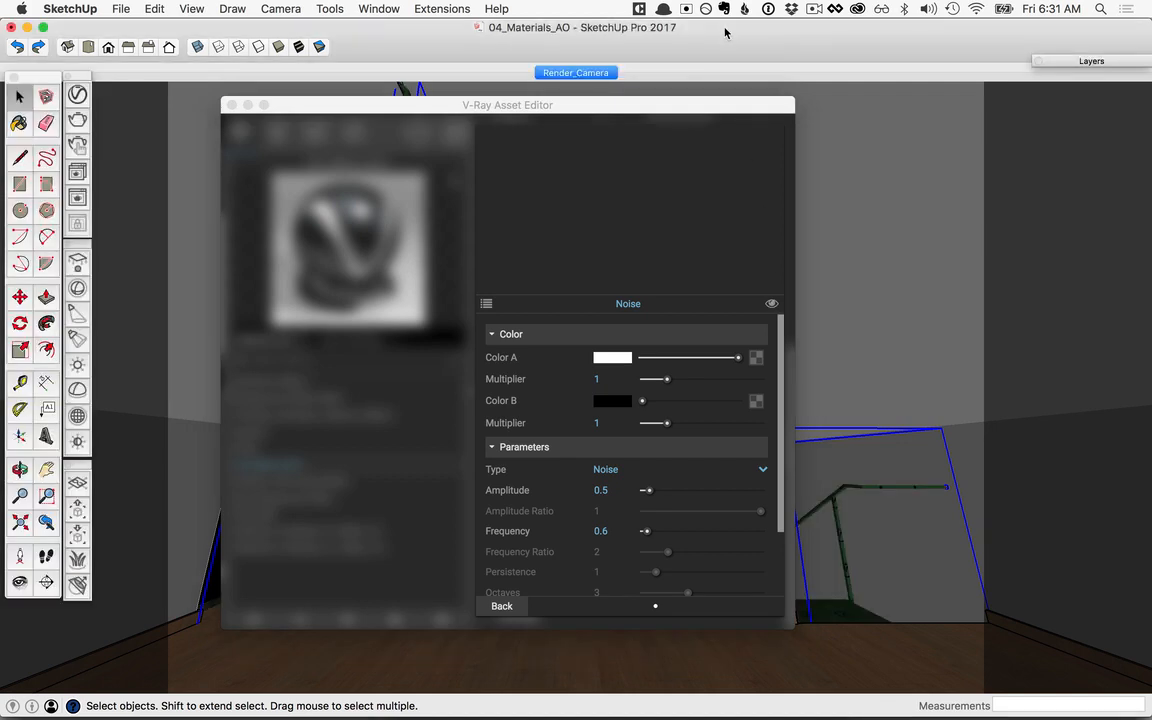
key(b)
drag(811, 97, 931, 107)
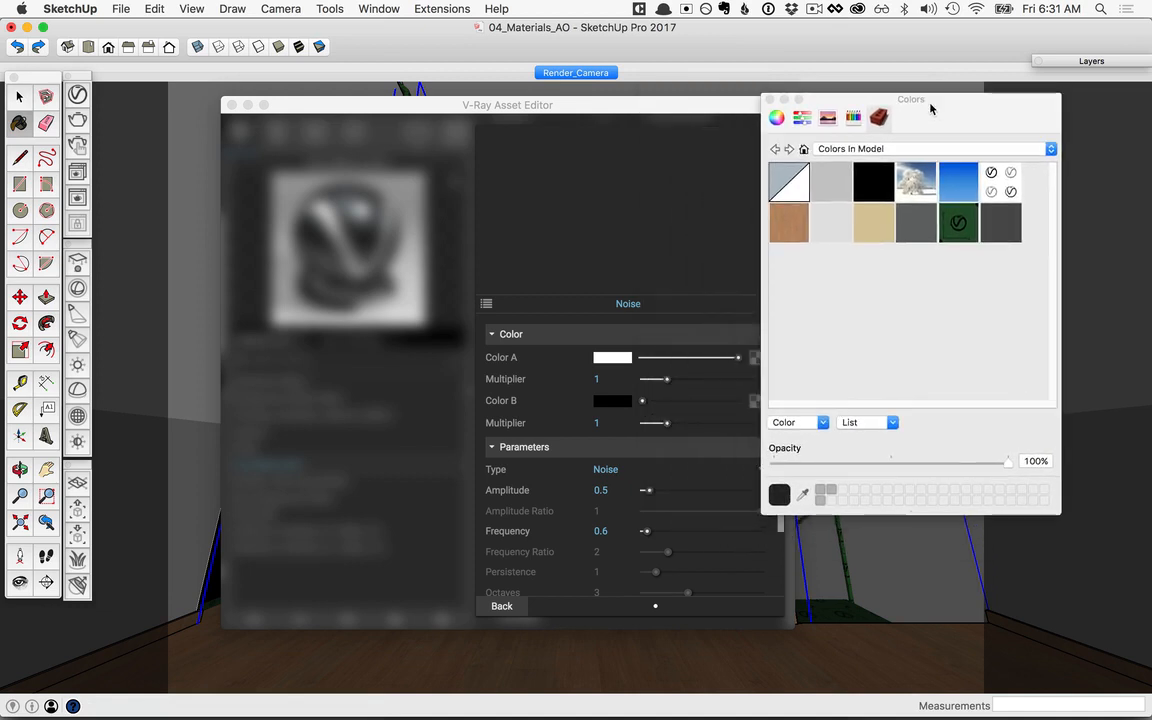
click(958, 221)
double_click(958, 221)
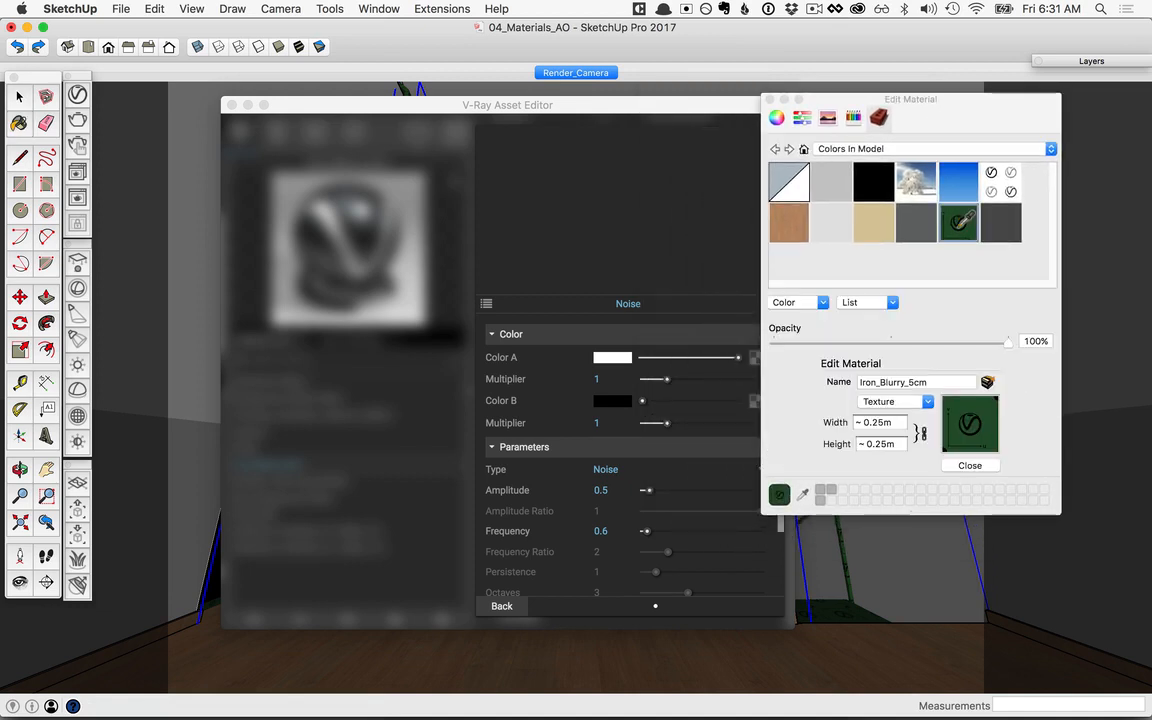
click(895, 422)
text(0.05)
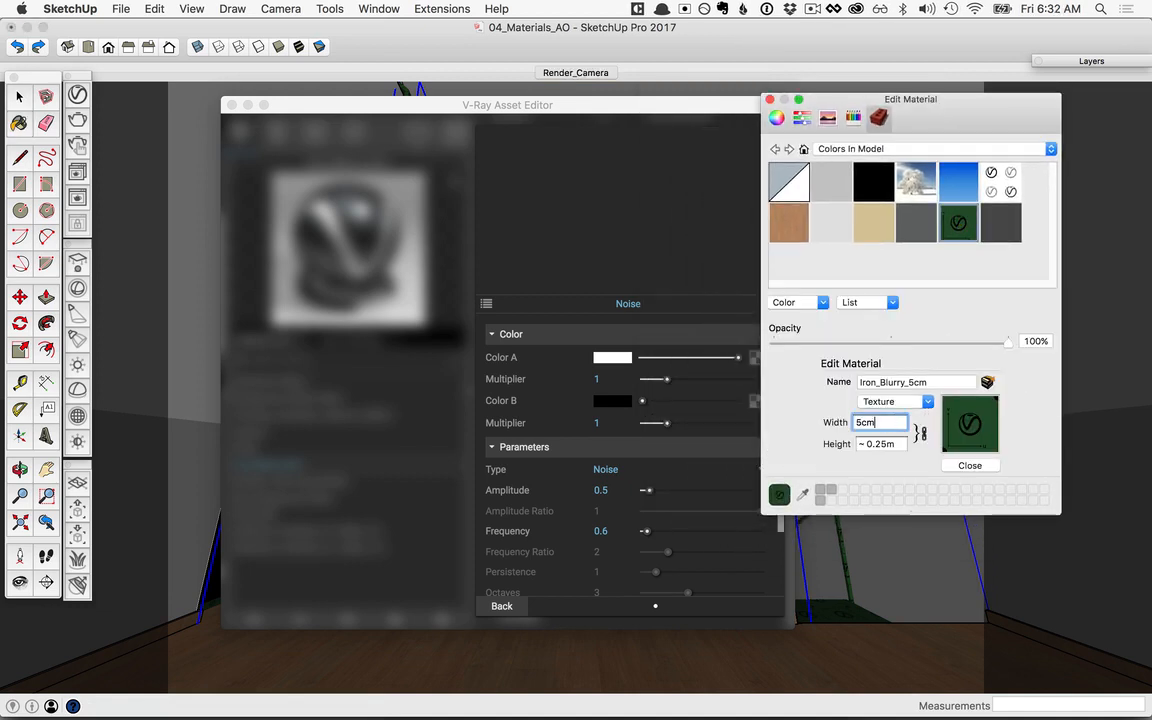
key(Return)
click(970, 466)
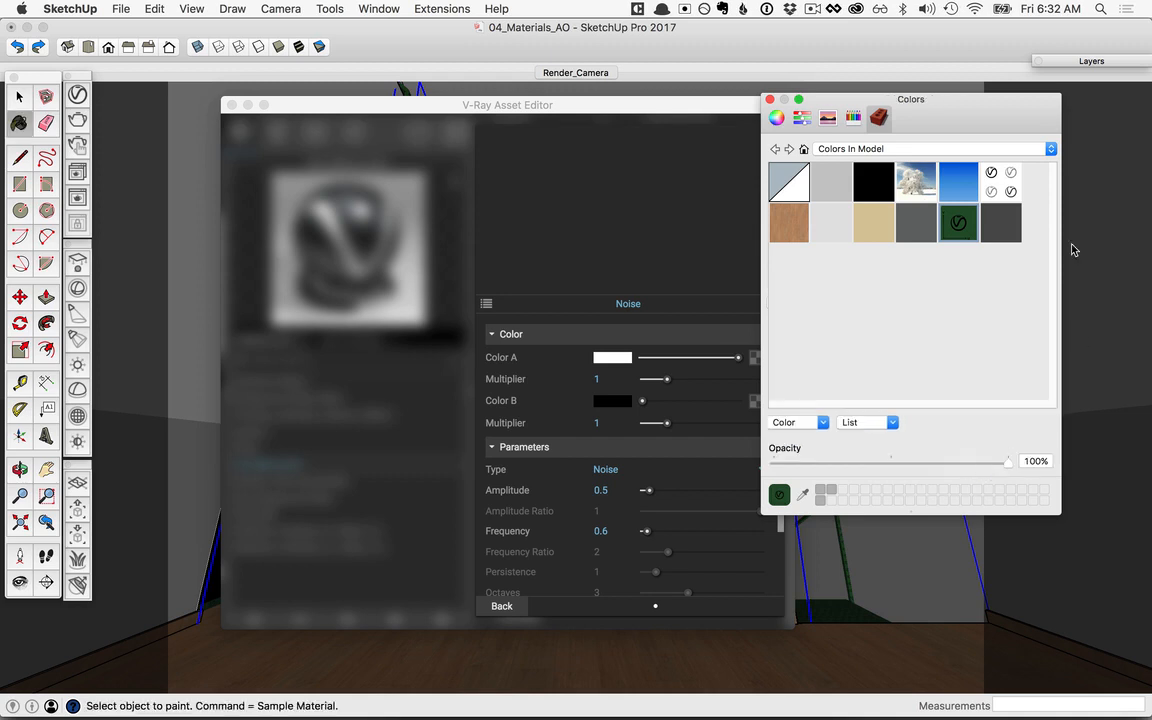
click(769, 99)
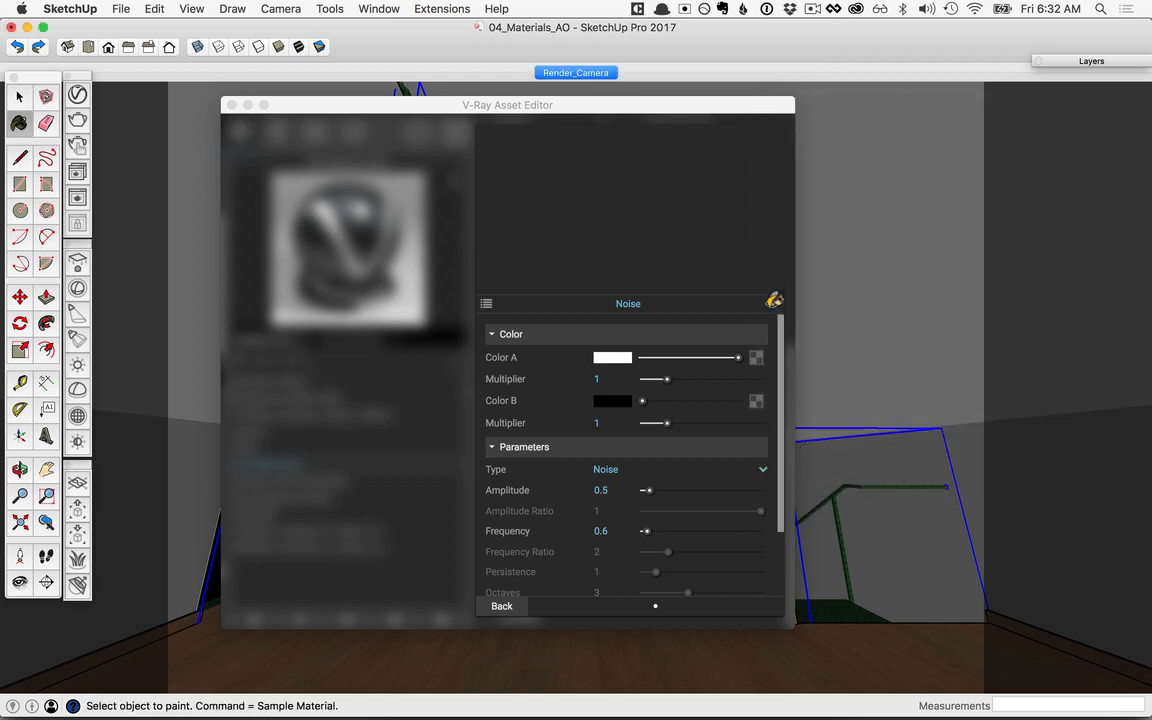
Step: Turn off the Noise texture's viewport display, collapse the Iron_Blurry_5cm settings, and move the asset editor clear of the furniture
click(773, 300)
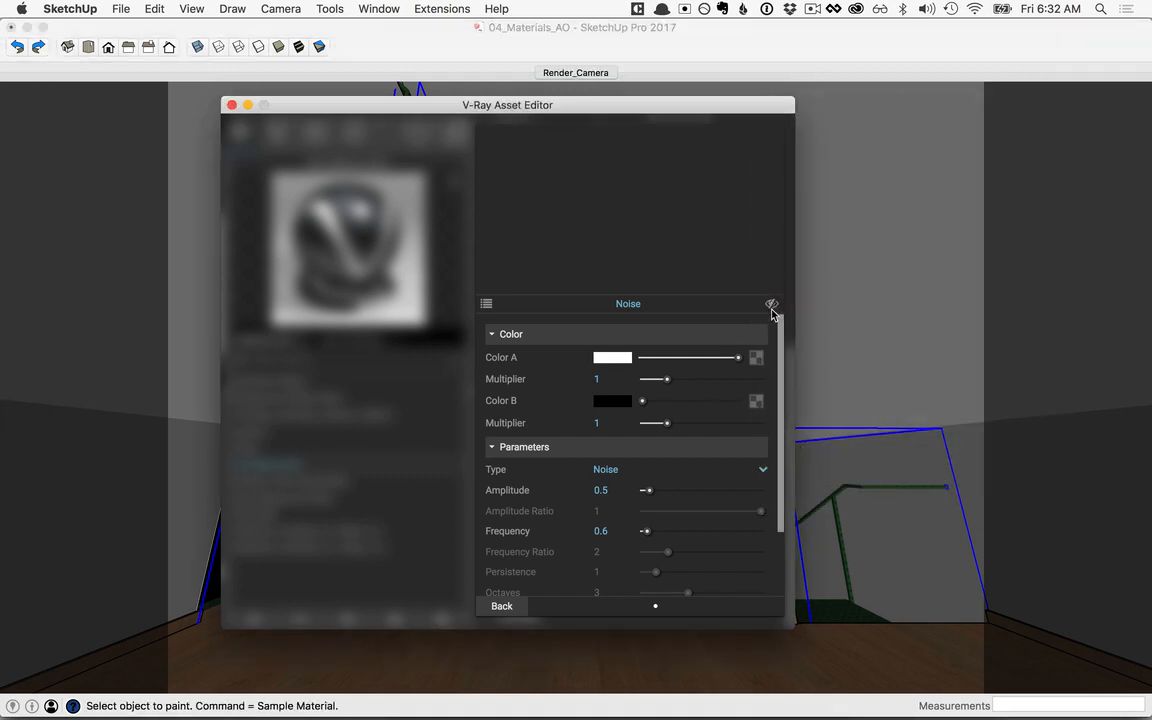
click(501, 607)
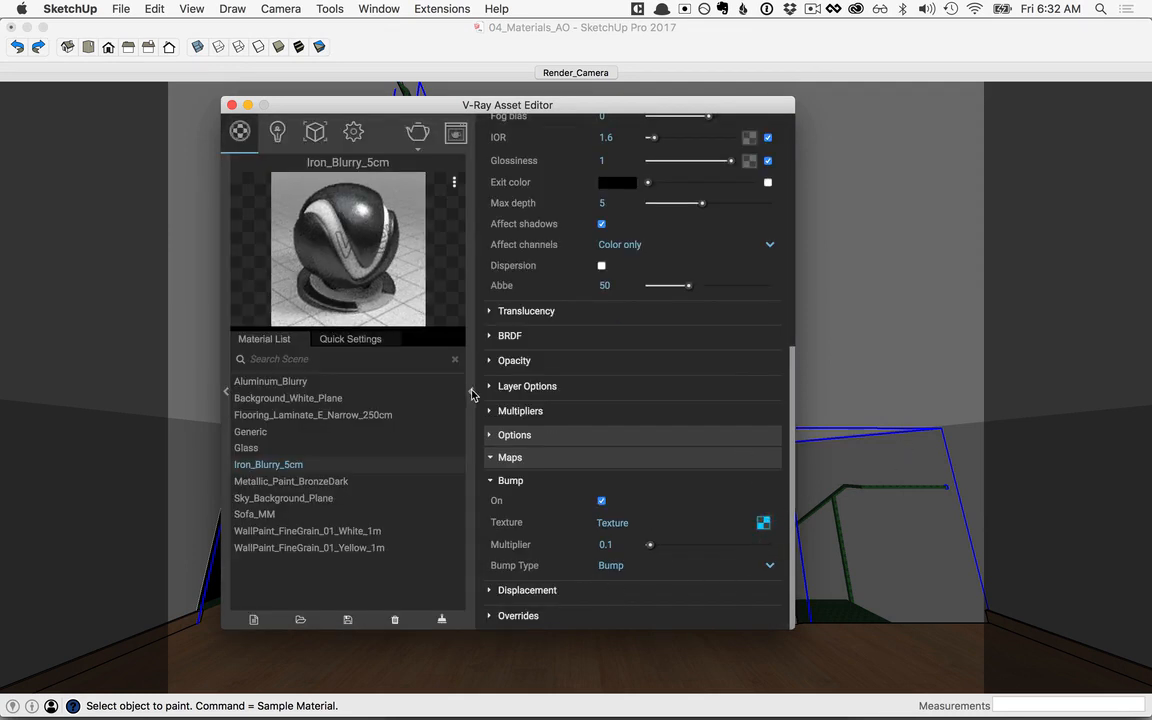
click(472, 393)
mouse_move(438, 105)
mouse_down()
mouse_move(325, 96)
mouse_move(335, 86)
mouse_move(313, 78)
mouse_up()
click(563, 30)
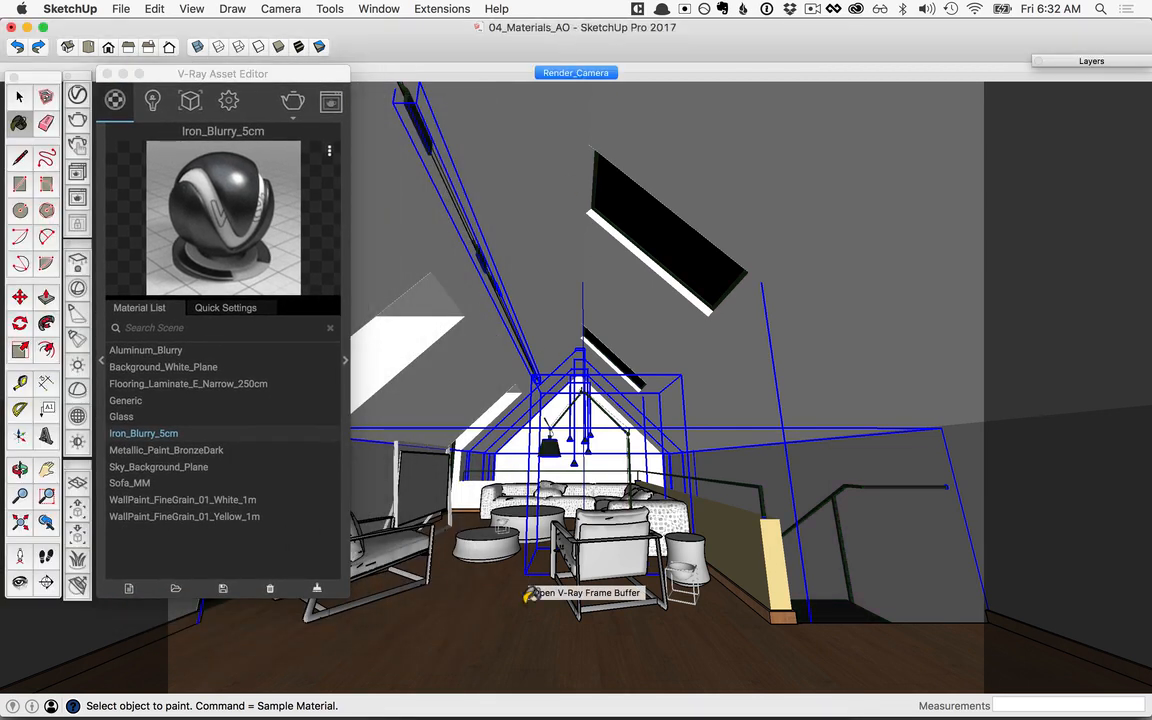
Step: Apply Metallic_Paint_BronzeDark to the group of round coffee tables and the side table
key(space)
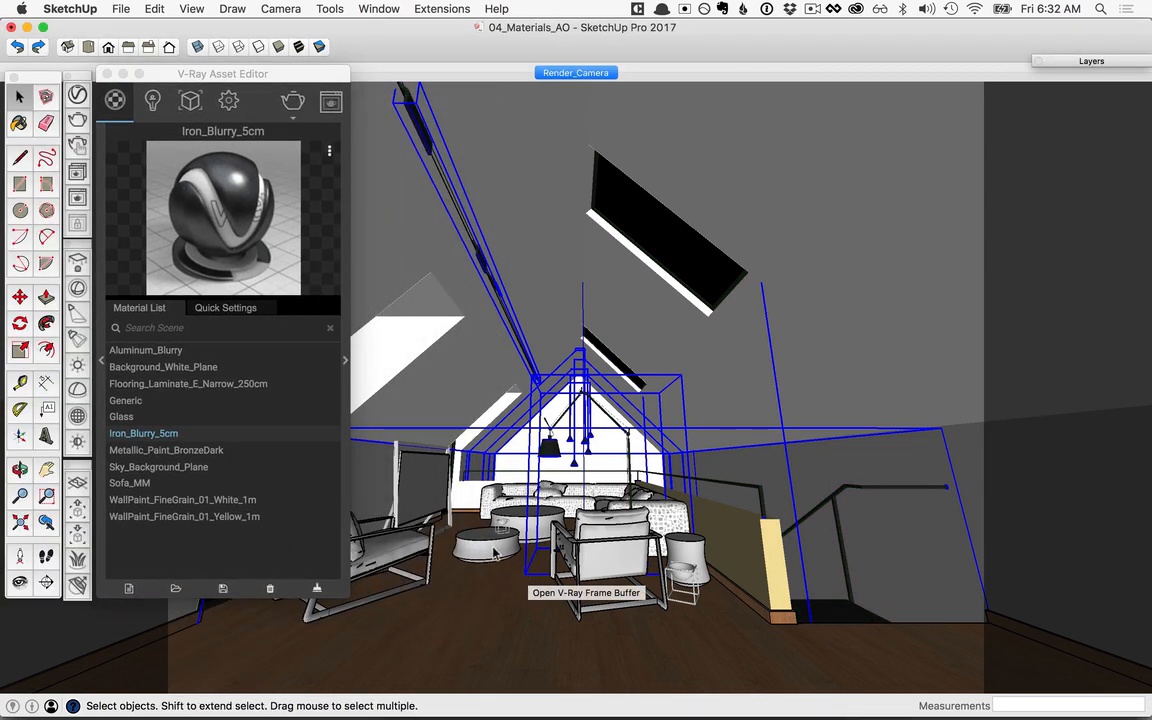
click(513, 552)
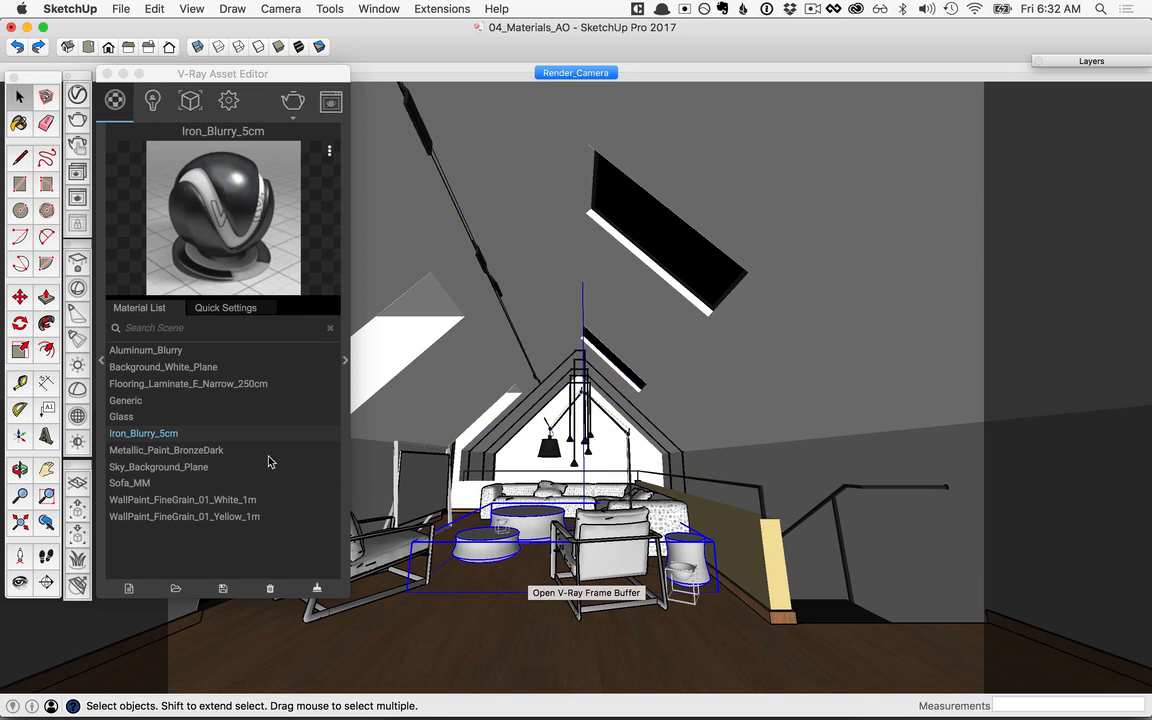
click(195, 452)
right_click(240, 455)
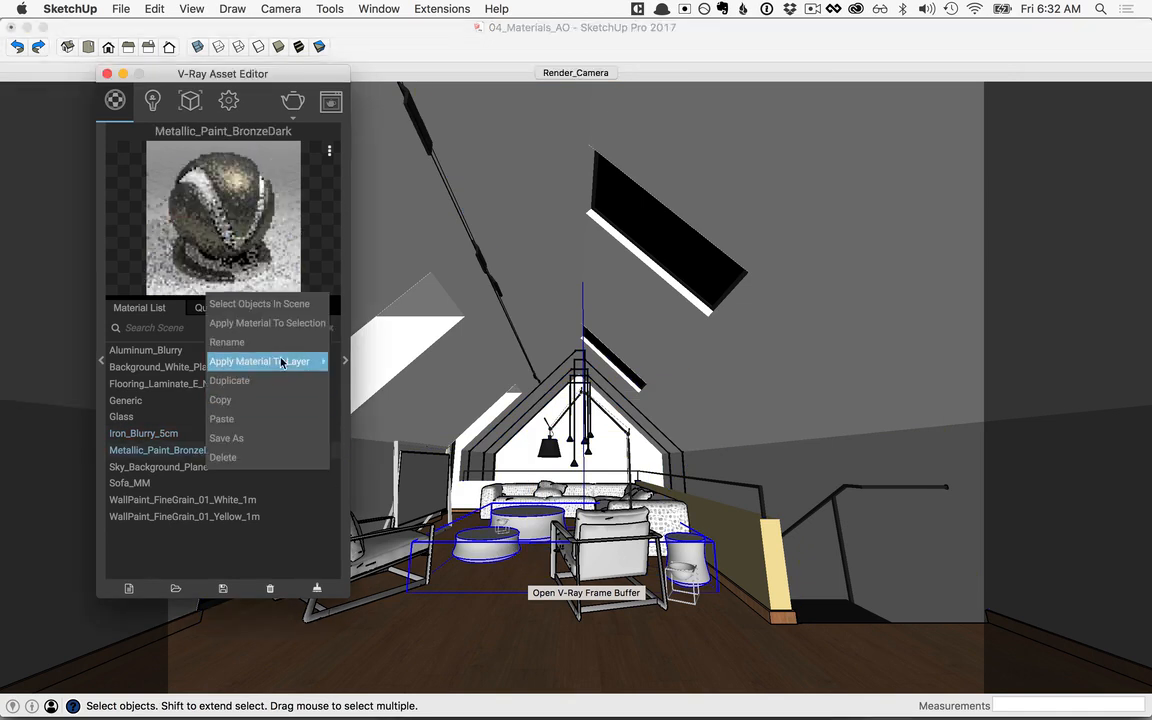
click(352, 326)
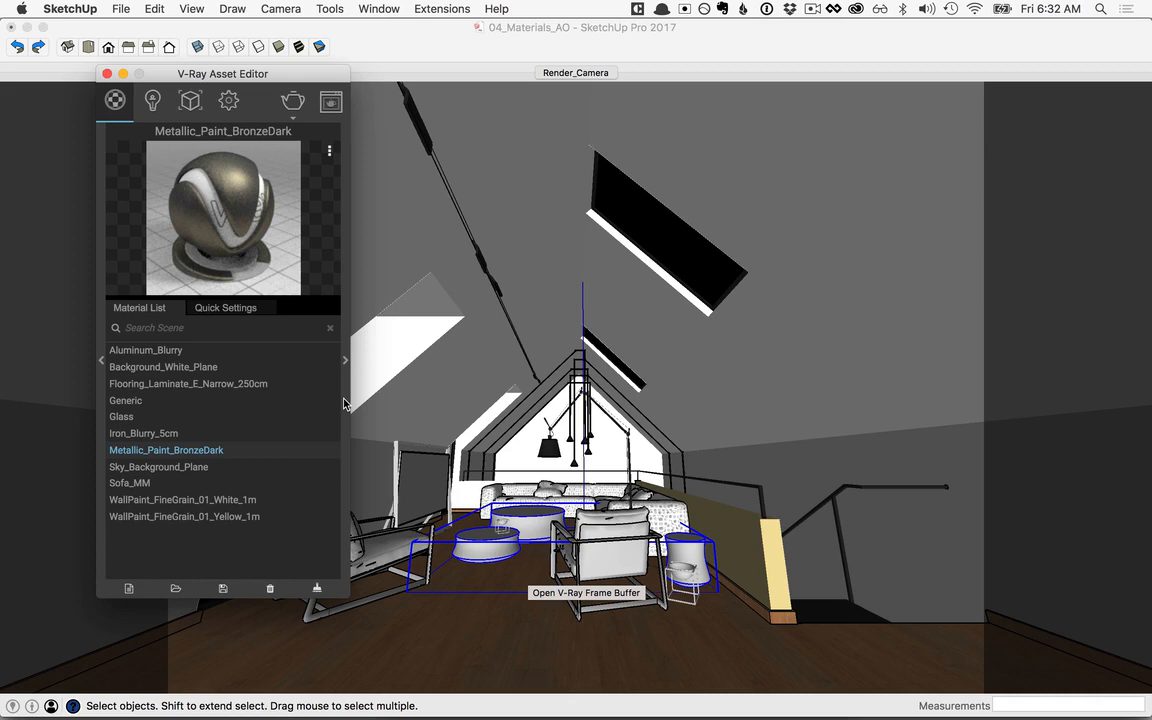
Step: Apply Aluminum_Blurry to the small wire-framed decor pieces by the coffee tables and side table
click(612, 520)
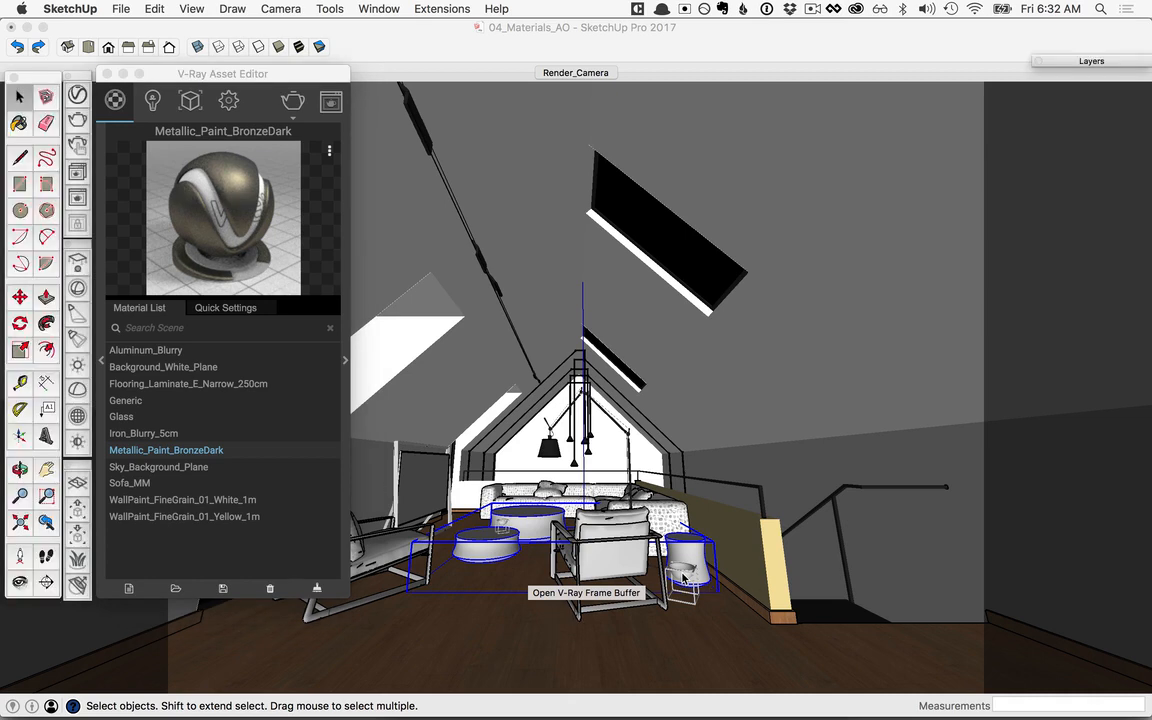
click(150, 351)
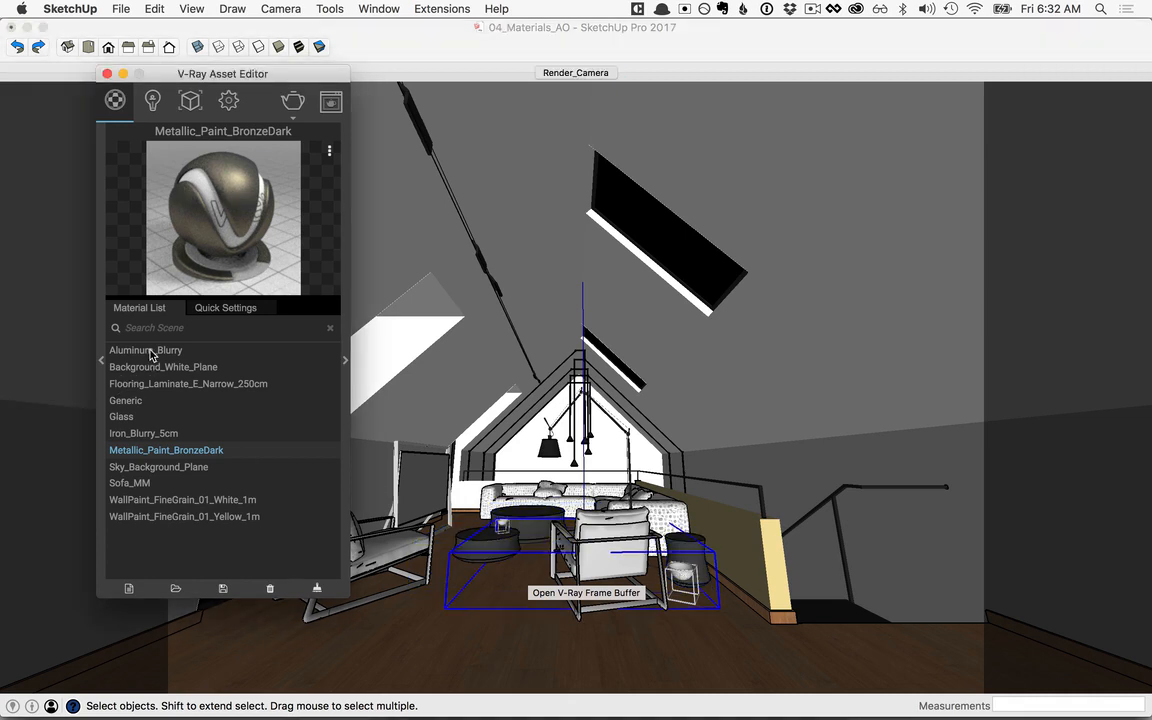
right_click(150, 352)
click(175, 370)
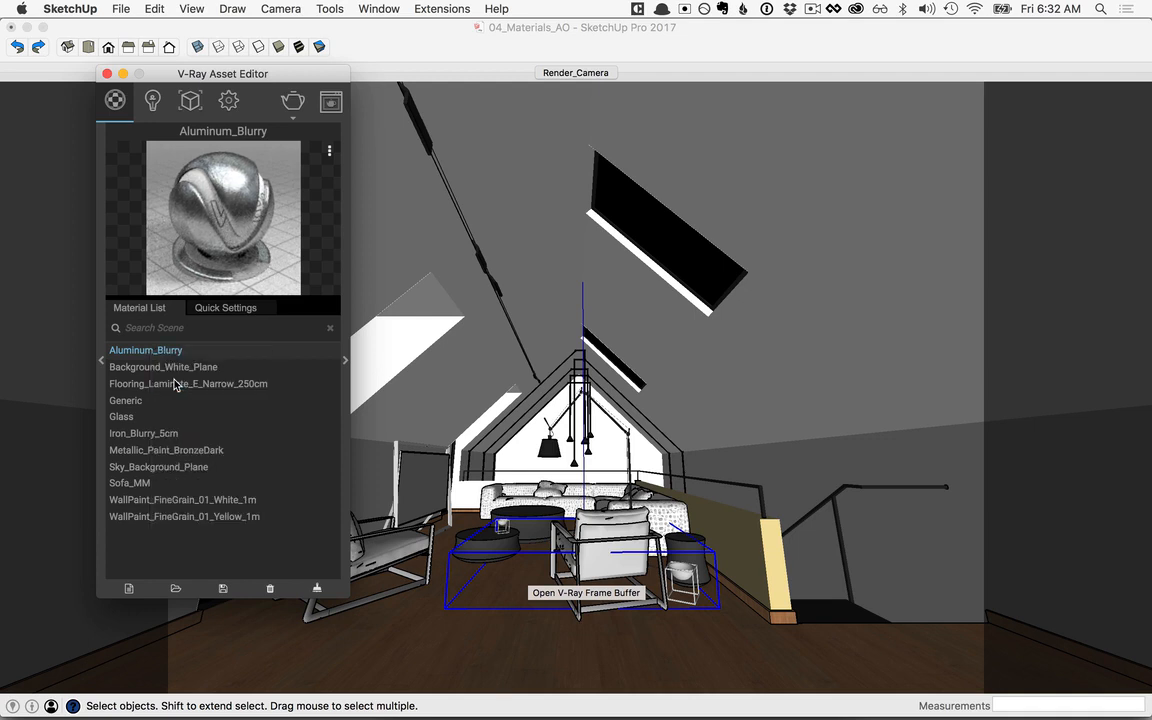
Step: Add Plastic Simple Shiny Black from the library's Plastic category to the scene materials, and collapse the library
drag(286, 81, 836, 117)
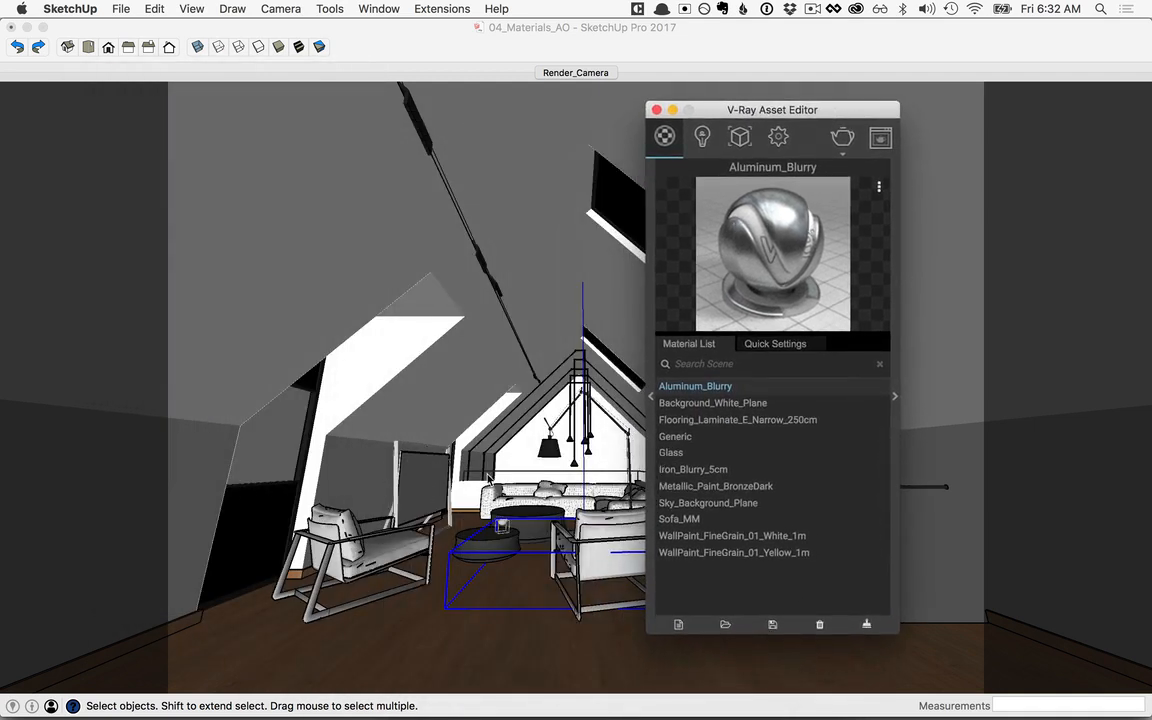
click(649, 401)
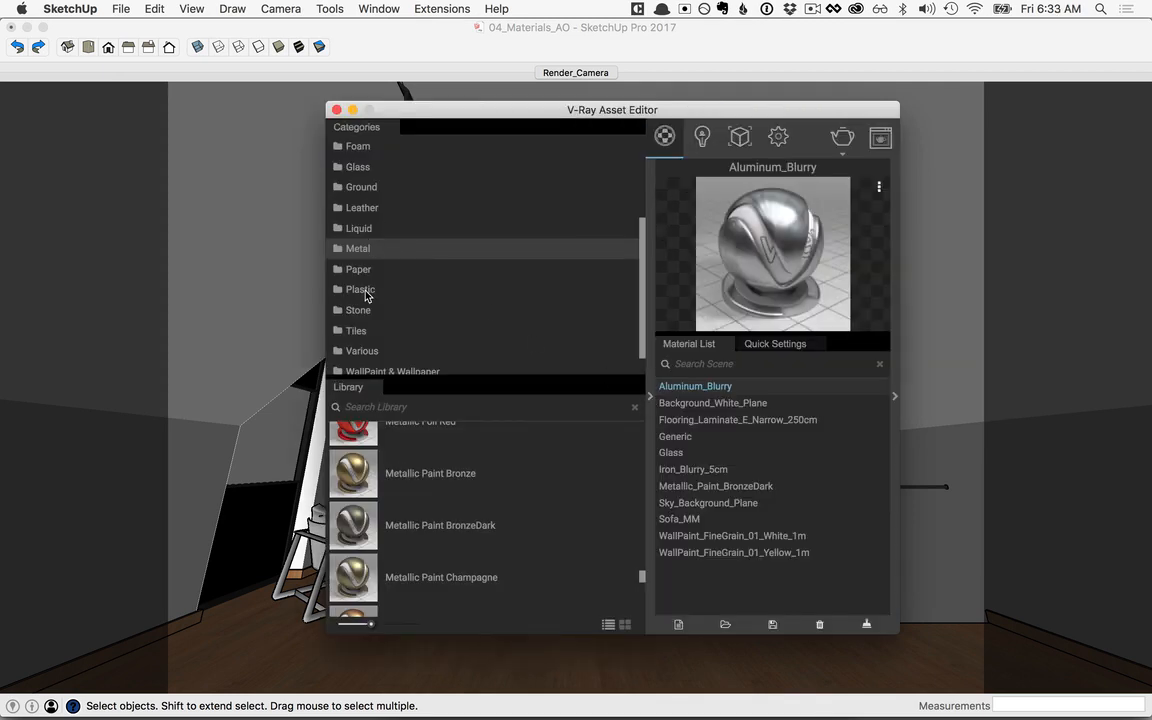
click(362, 290)
scroll(494, 555, up, 5)
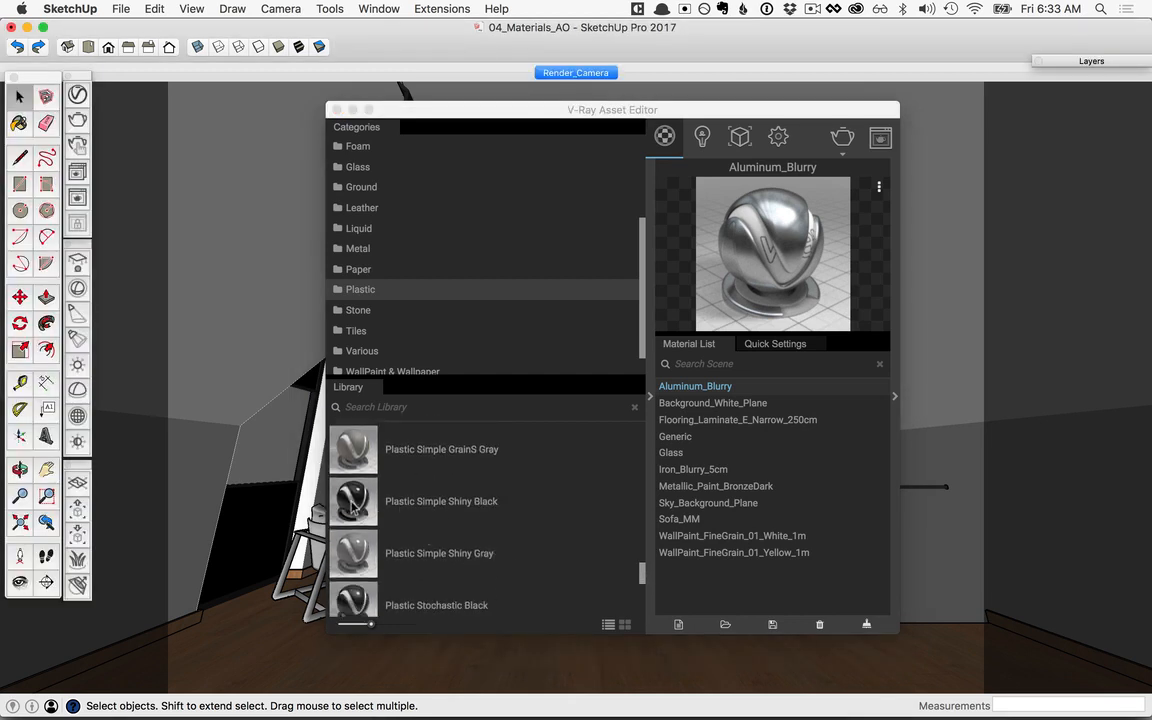
mouse_move(491, 510)
mouse_down()
mouse_move(716, 583)
mouse_move(712, 570)
mouse_up()
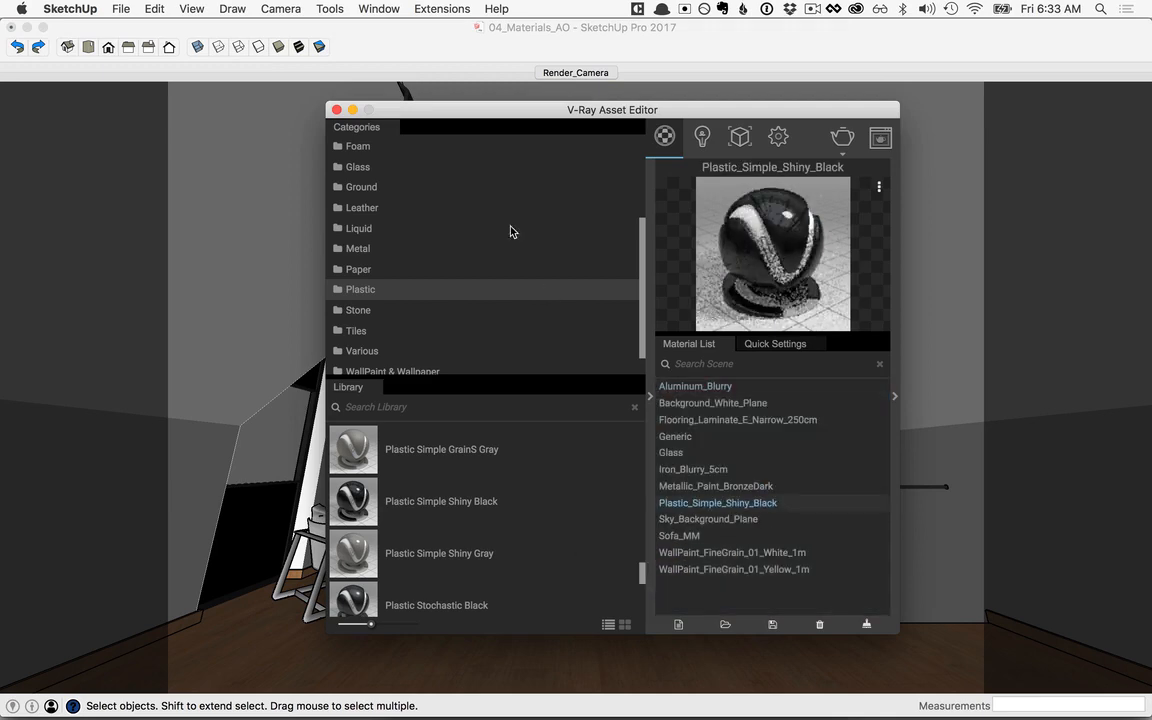
click(453, 46)
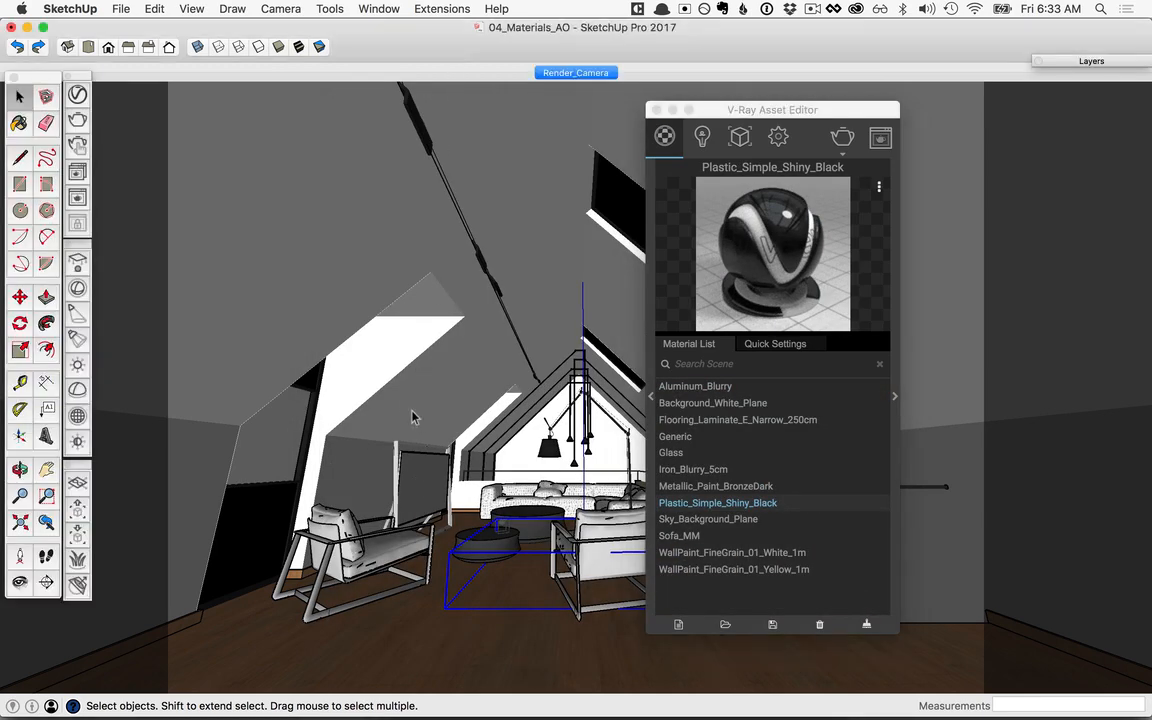
Step: Apply Plastic_Simple_Shiny_Black to the framed panel standing behind the left armchair
click(416, 481)
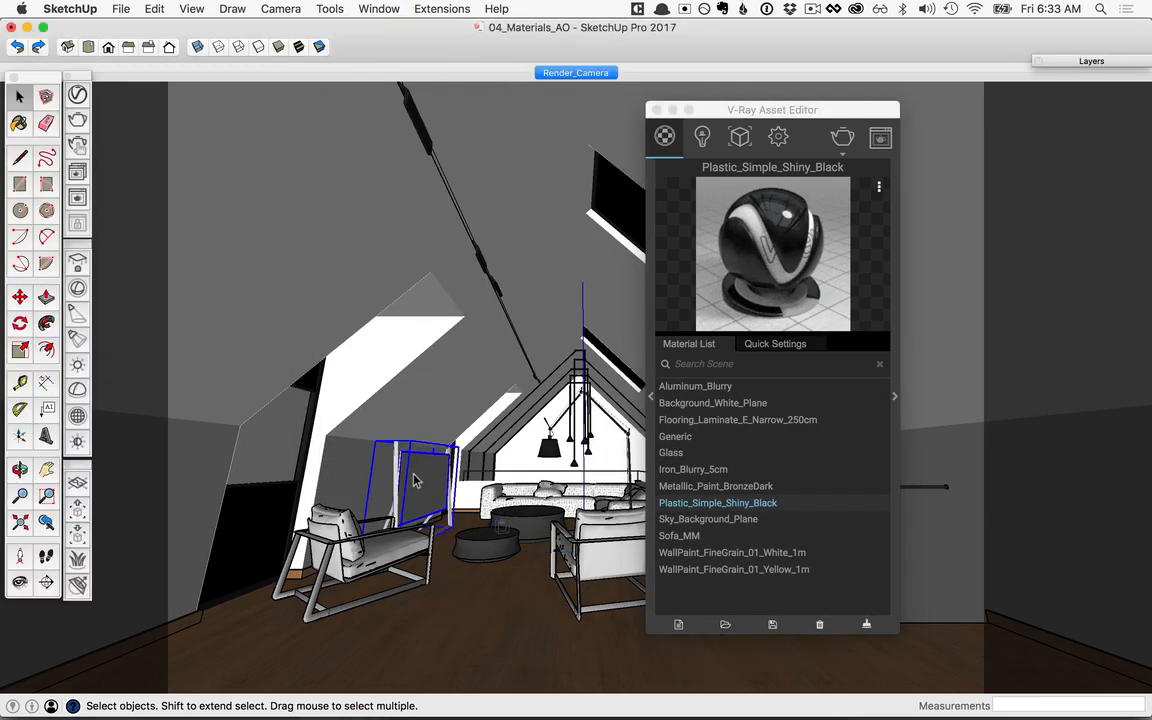
right_click(762, 505)
click(829, 366)
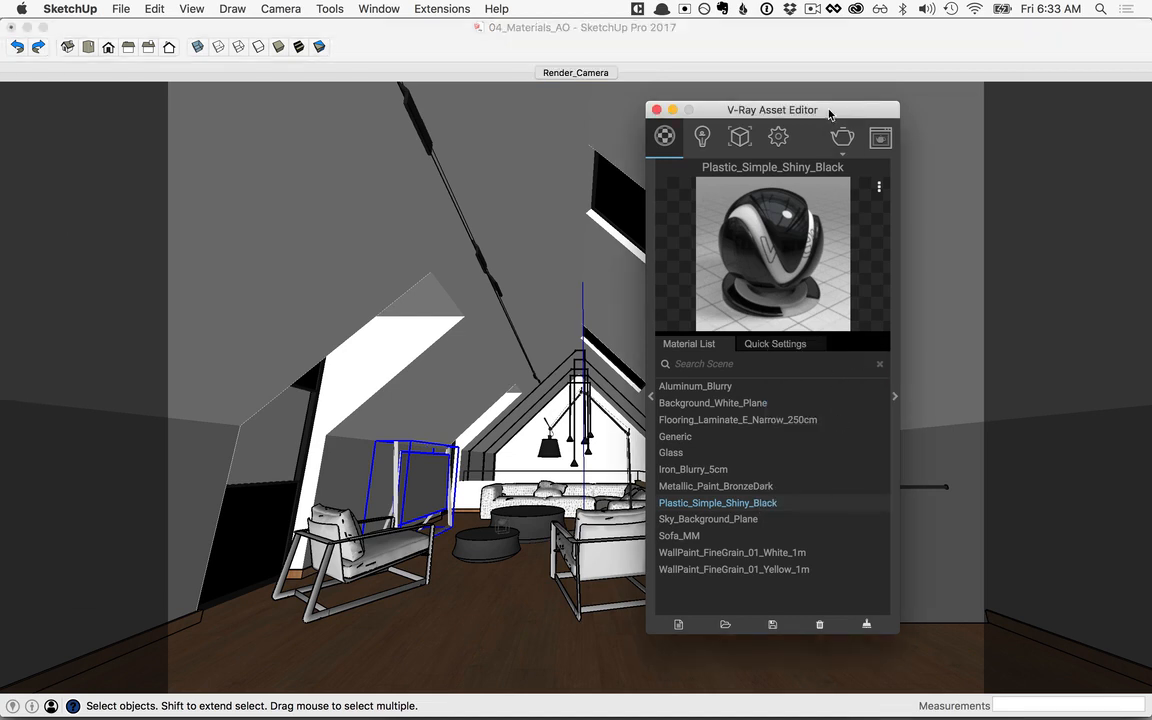
Step: Review the Plastic_Simple_Shiny_Black material settings, collapse them, and start a V-Ray render of the attic
drag(829, 113, 556, 98)
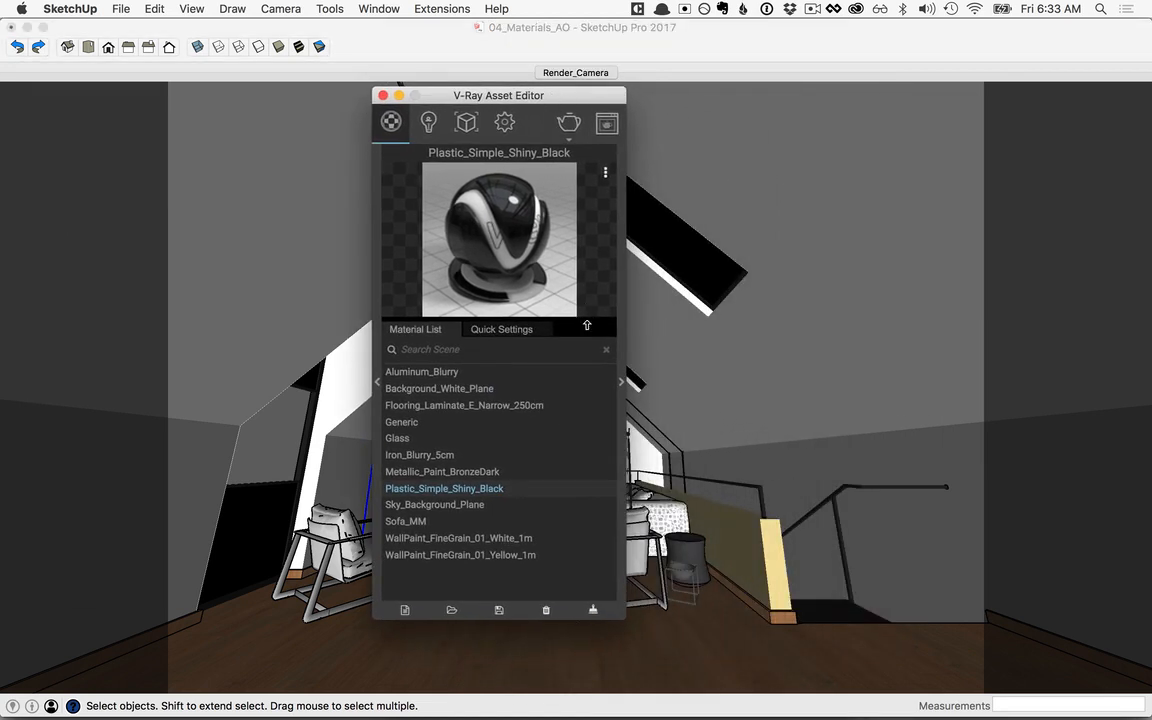
click(622, 384)
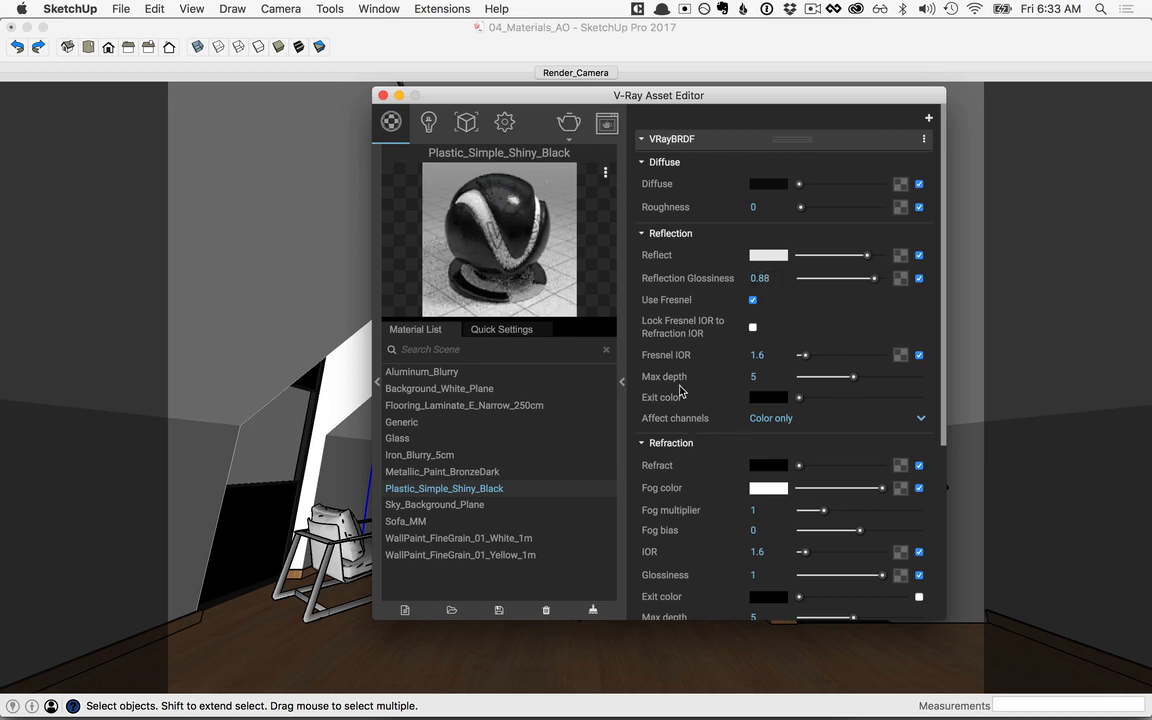
click(621, 385)
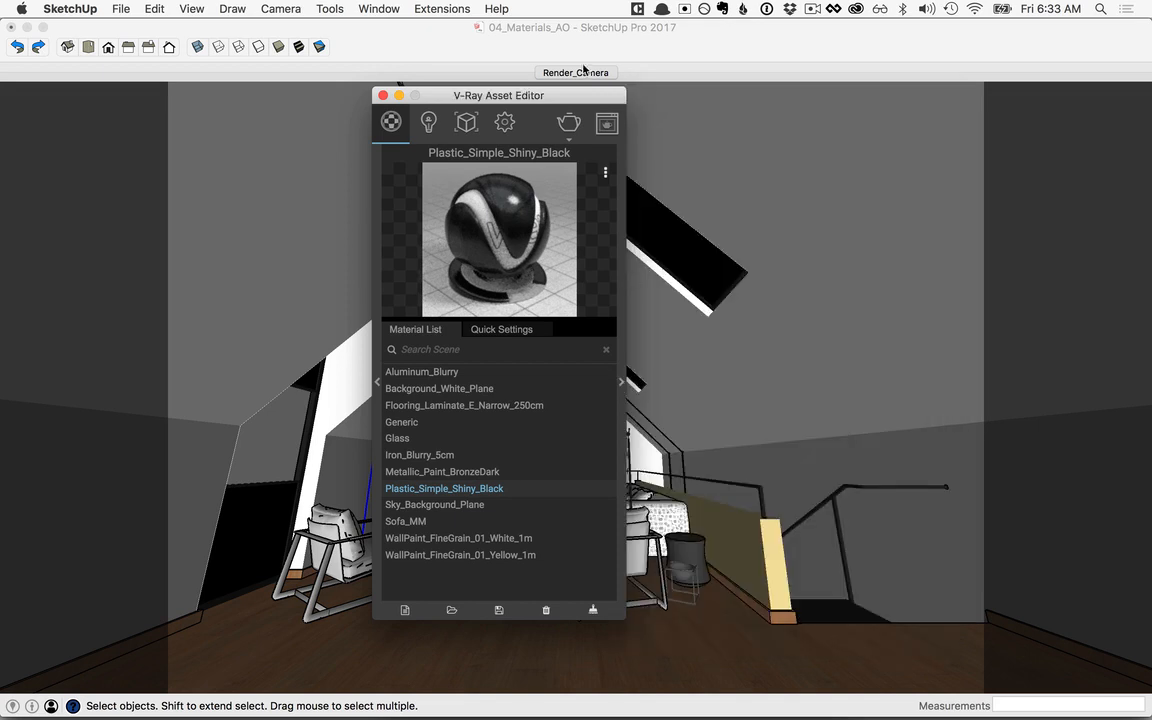
drag(602, 106, 303, 113)
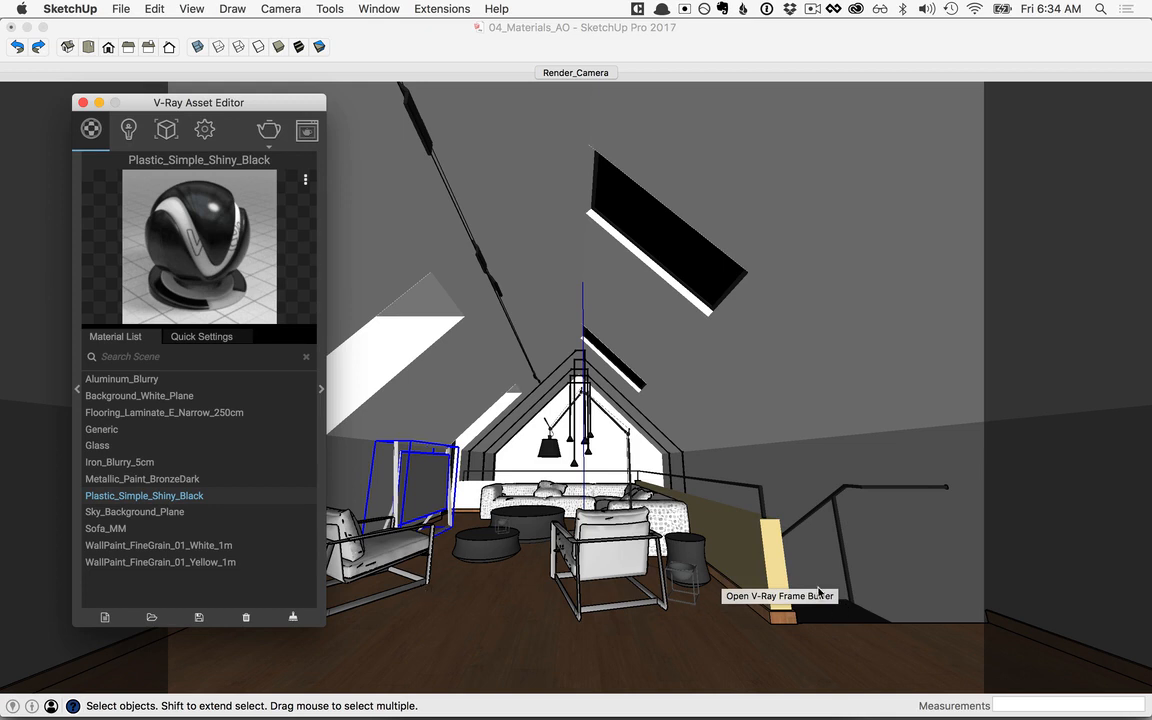
click(269, 133)
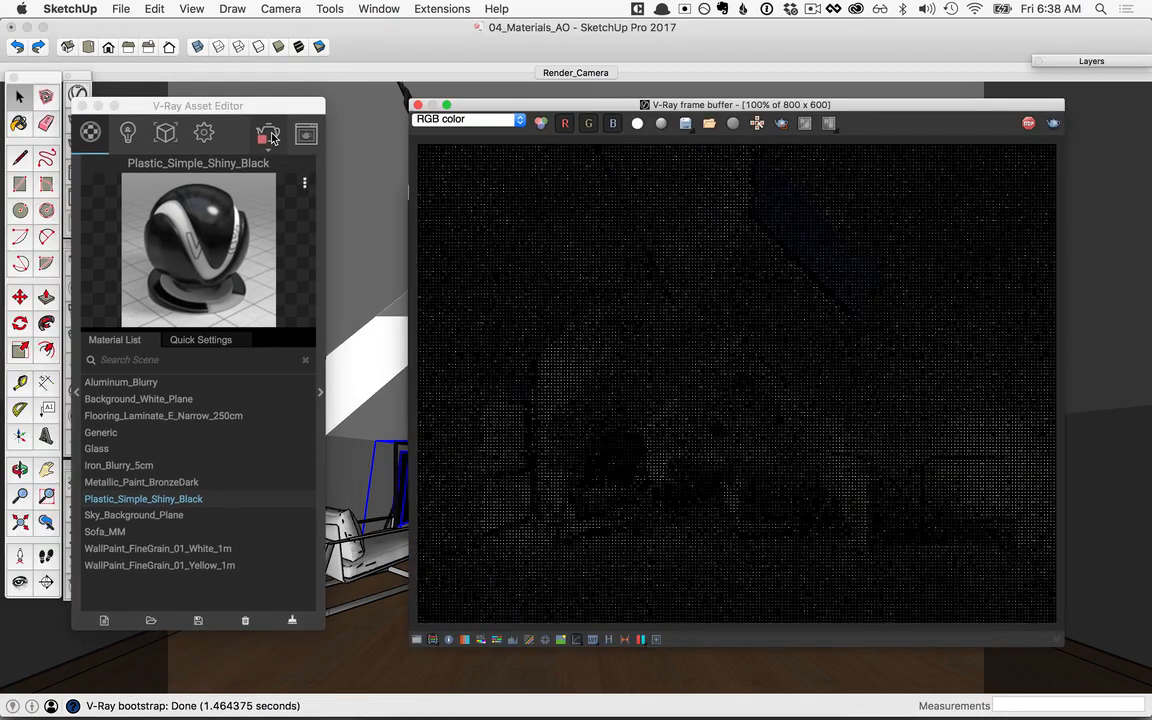
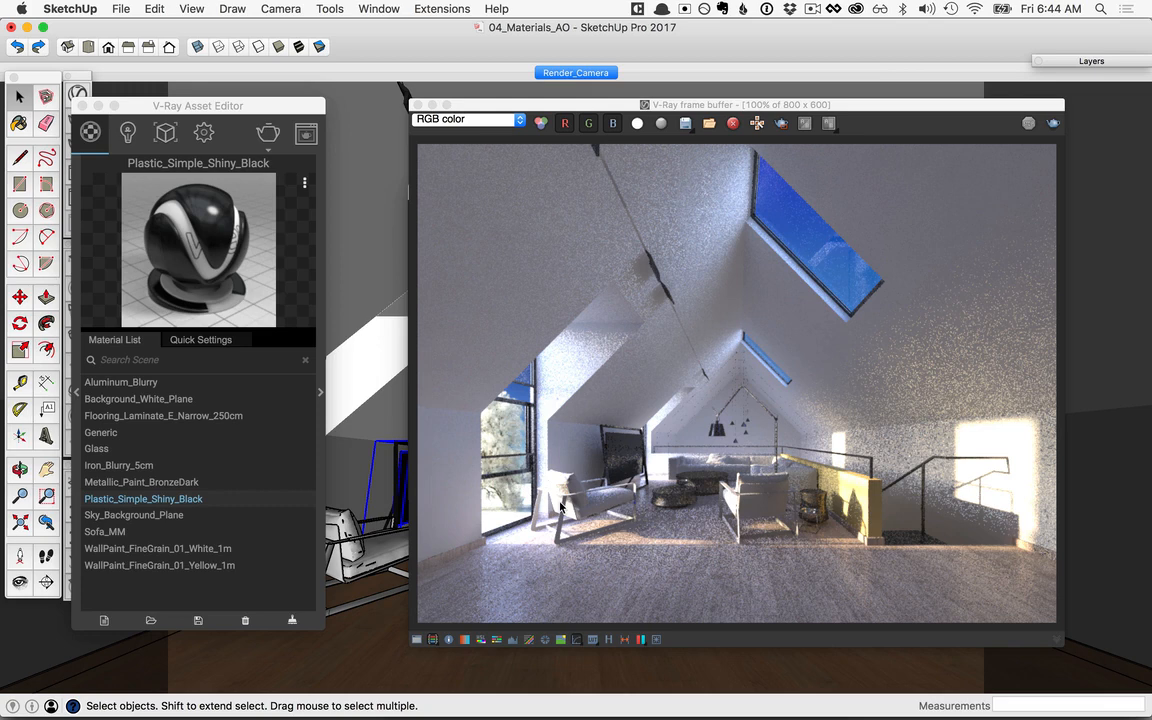
Step: Add Fabric B01 20cm and Fabric D03 Yellow 10cm from the library's Fabric category to the scene materials
click(158, 132)
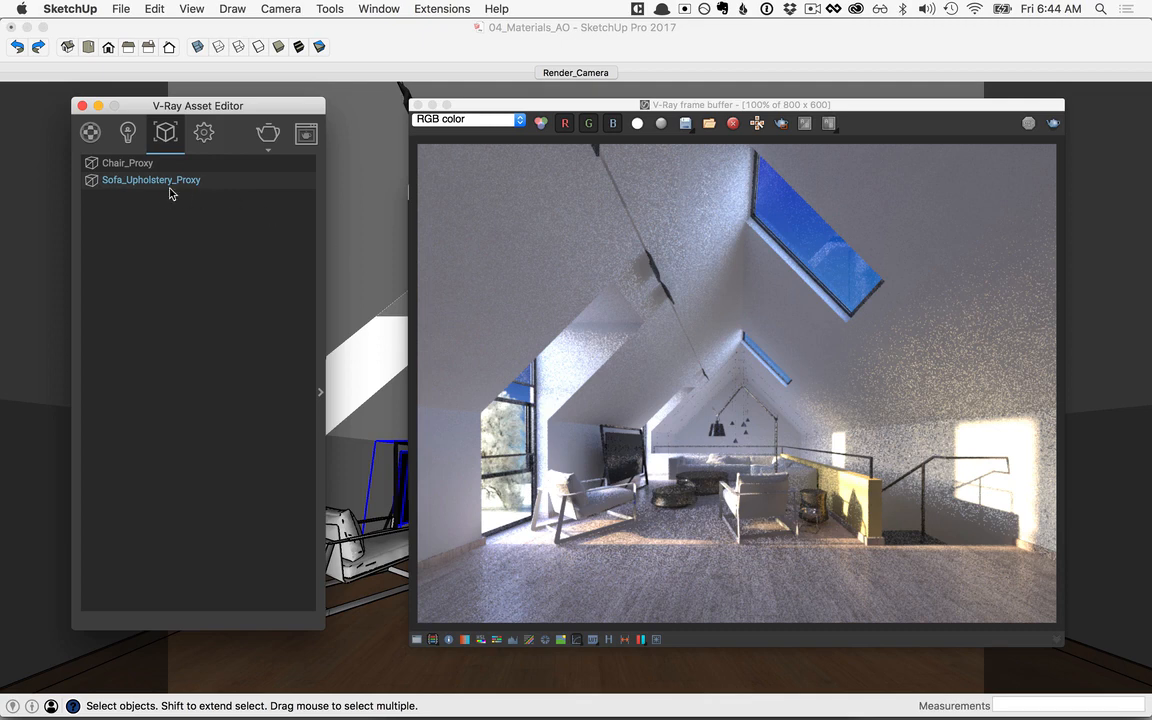
click(90, 132)
drag(142, 105, 363, 105)
click(300, 392)
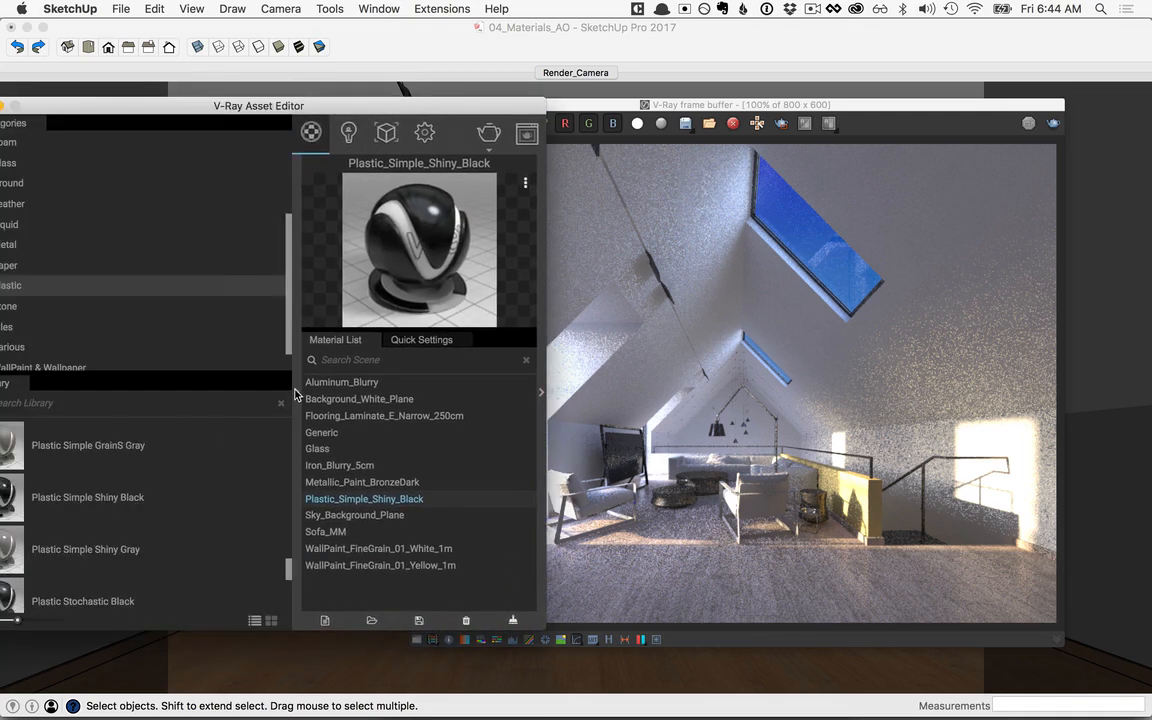
drag(258, 105, 325, 115)
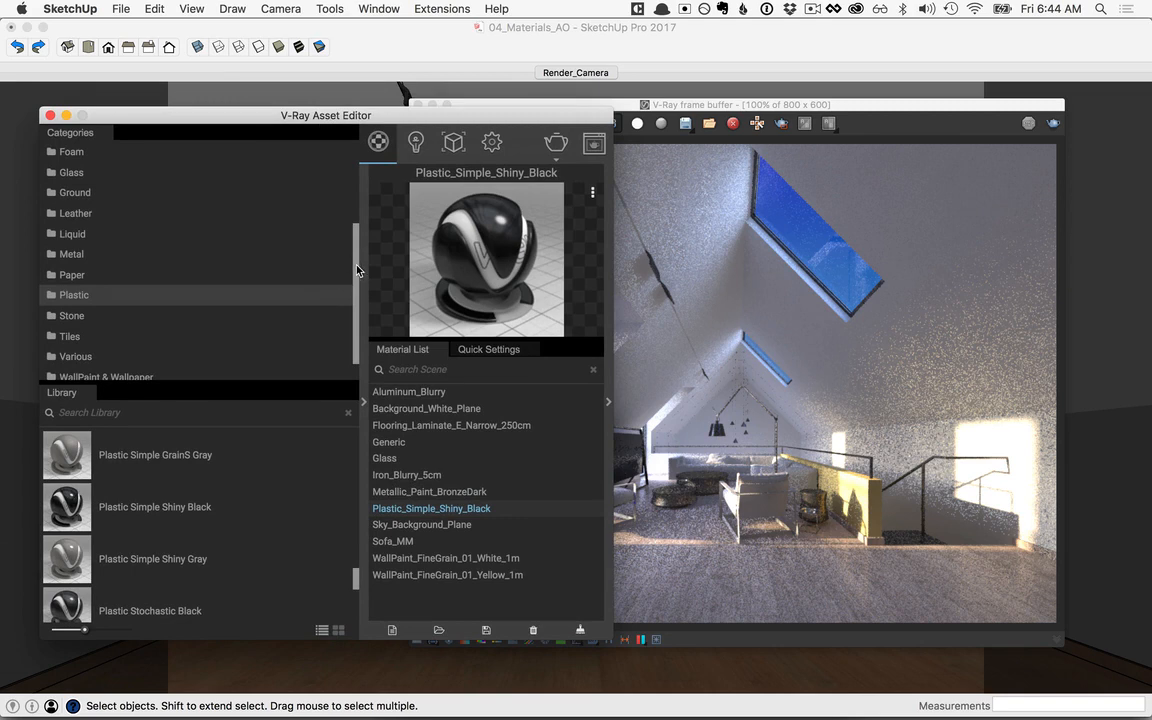
drag(358, 270, 359, 238)
click(75, 183)
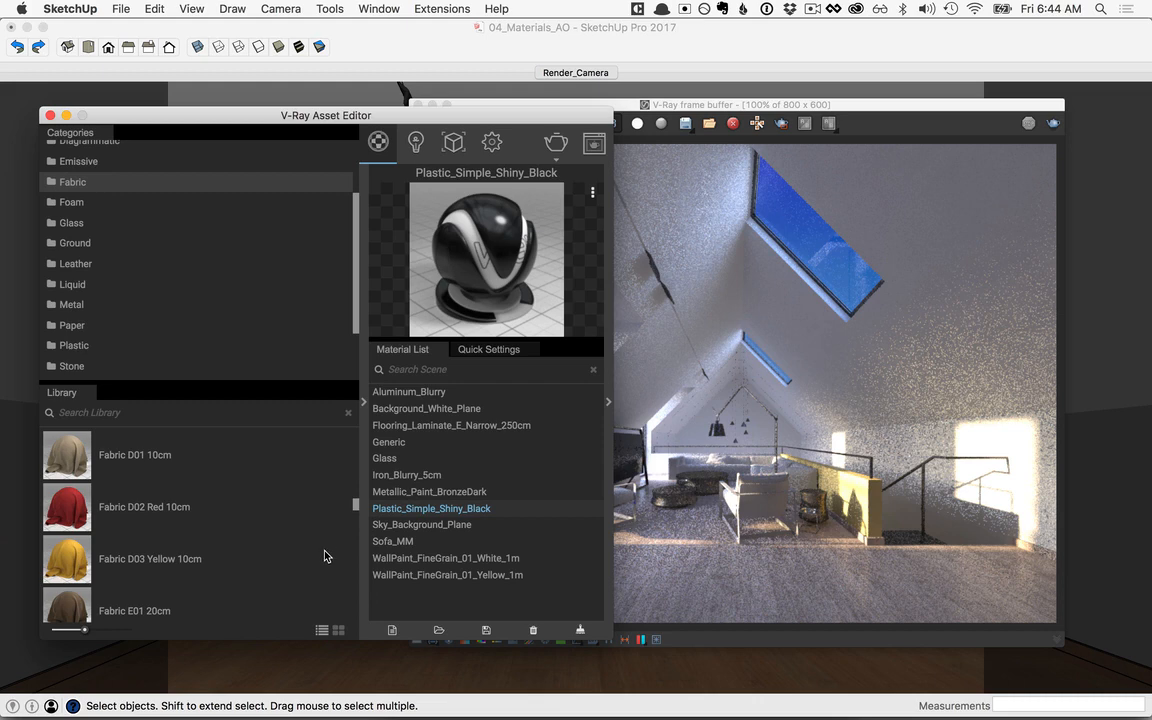
scroll(324, 556, up, 5)
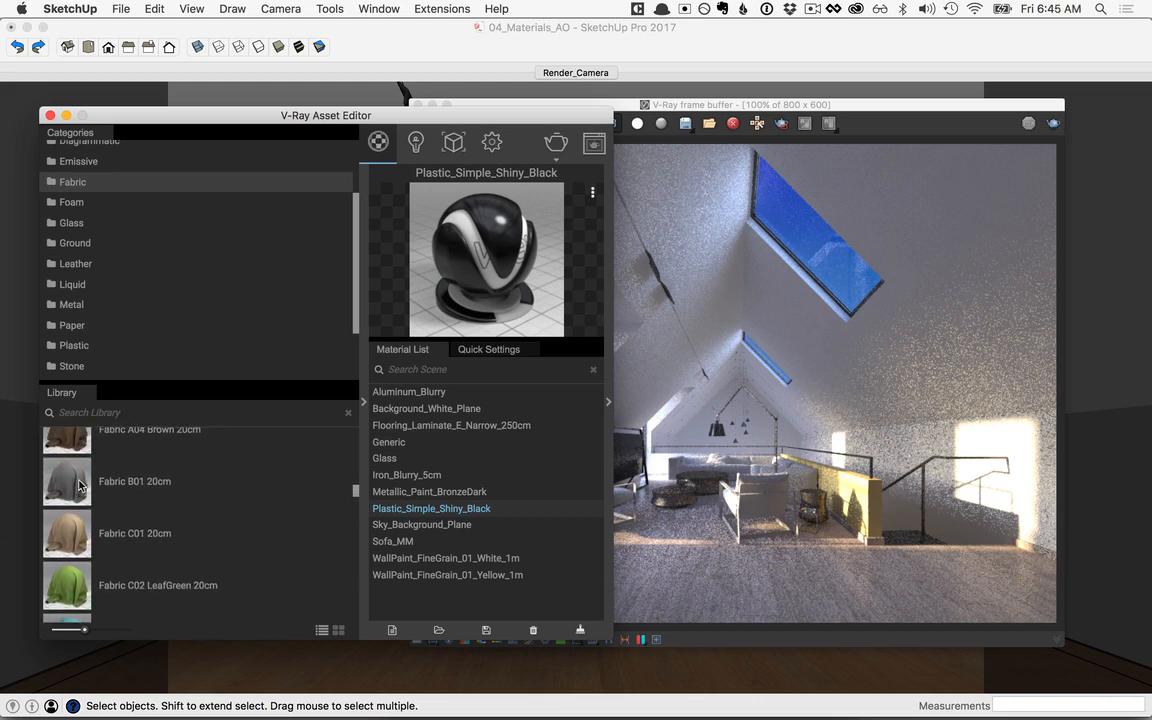
drag(77, 486, 430, 470)
scroll(283, 545, down, 8)
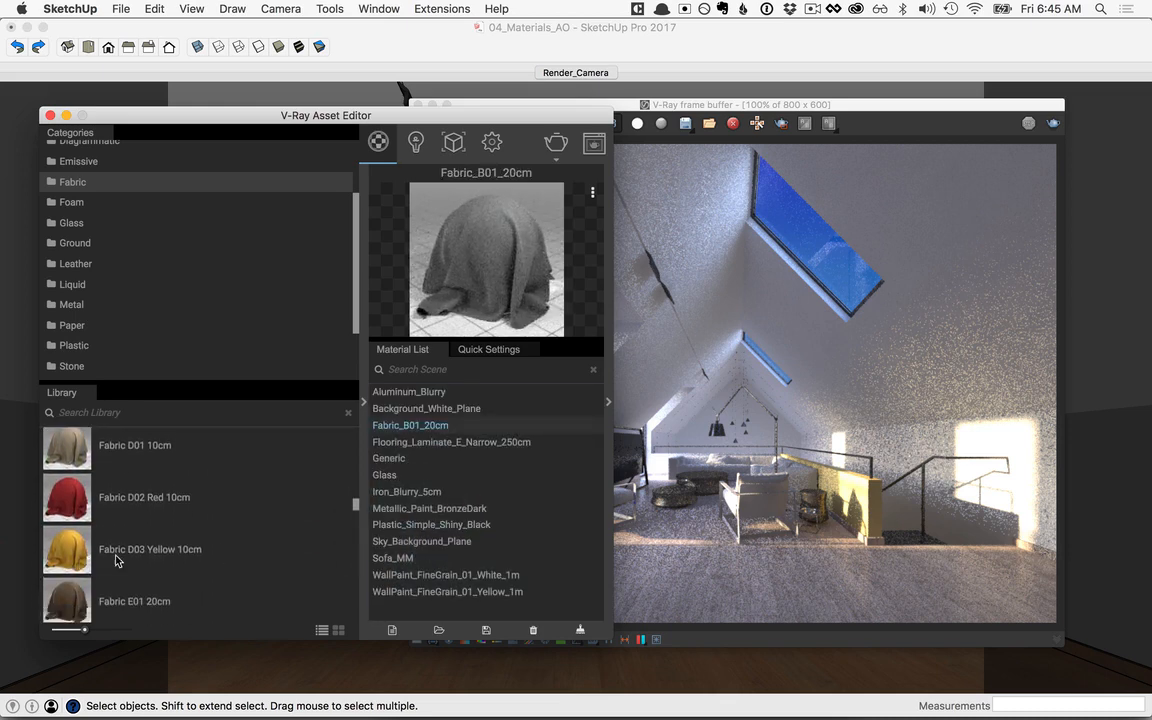
drag(72, 549, 405, 500)
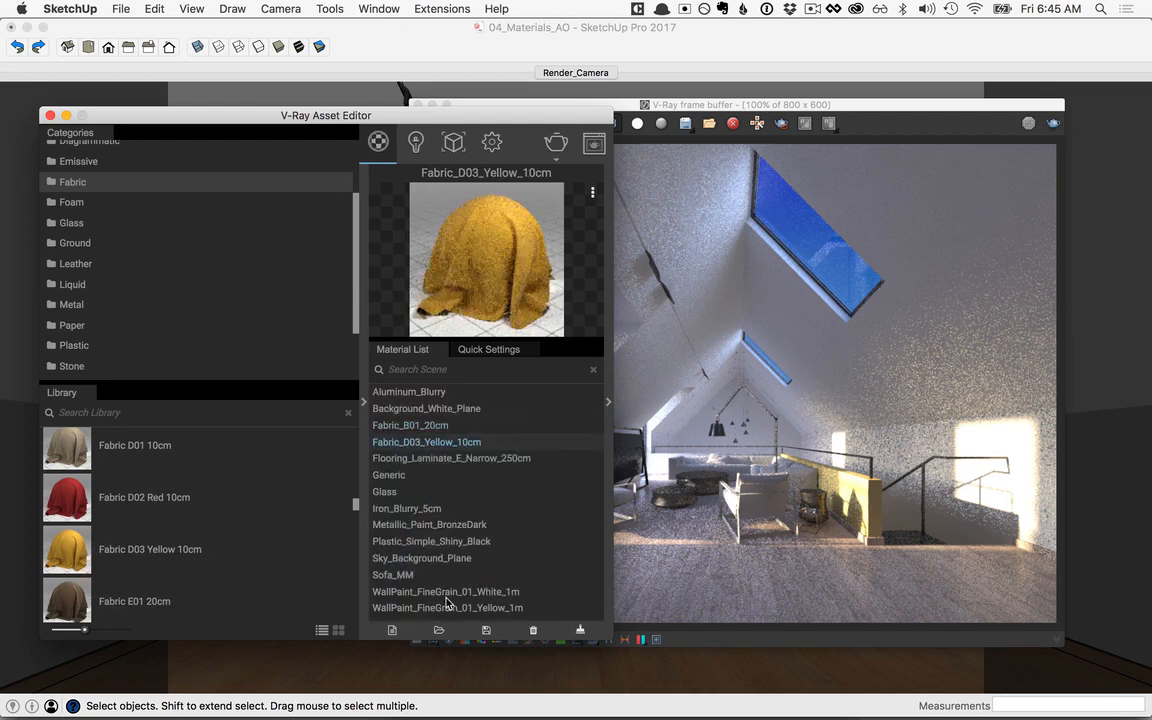
Step: Draw a render region around the sofa, coffee tables and right armchair, and start an interactive V-Ray render
click(714, 106)
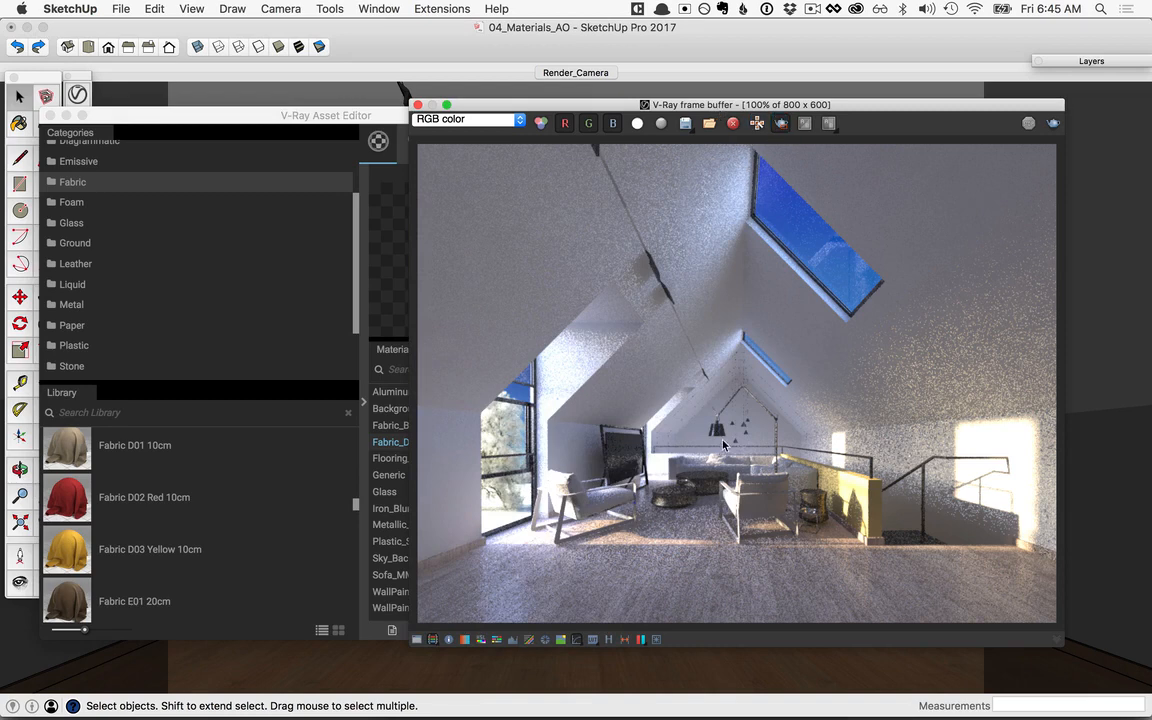
drag(648, 444, 843, 525)
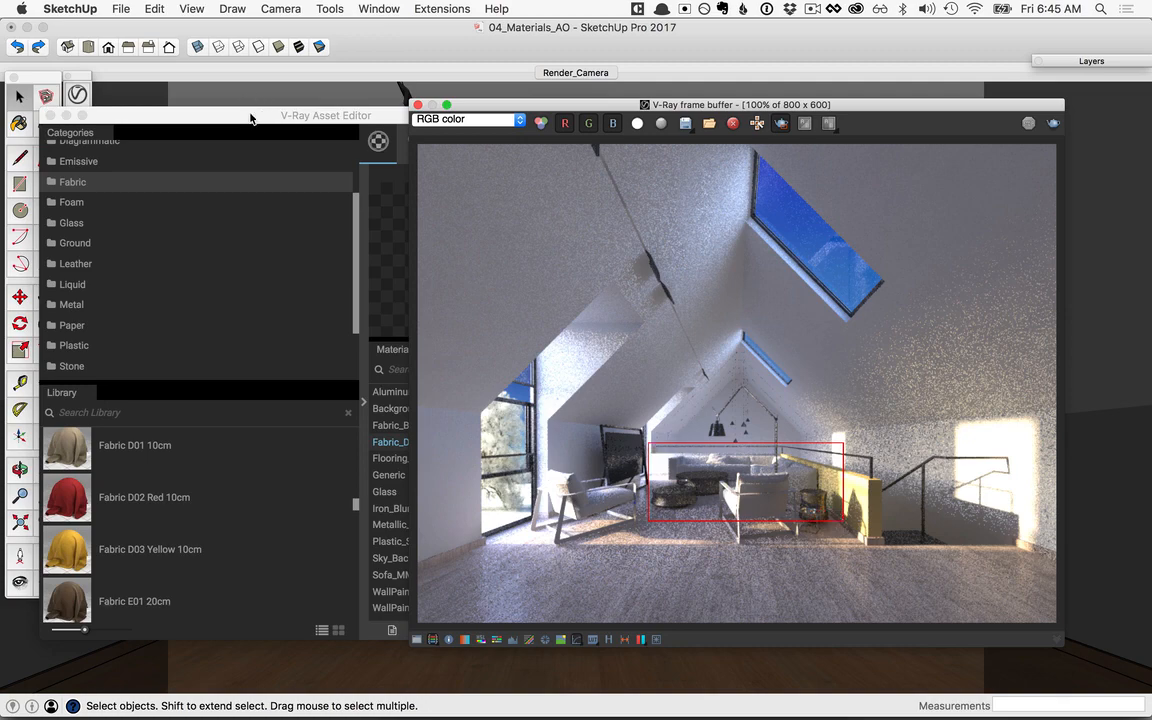
drag(250, 118, 345, 117)
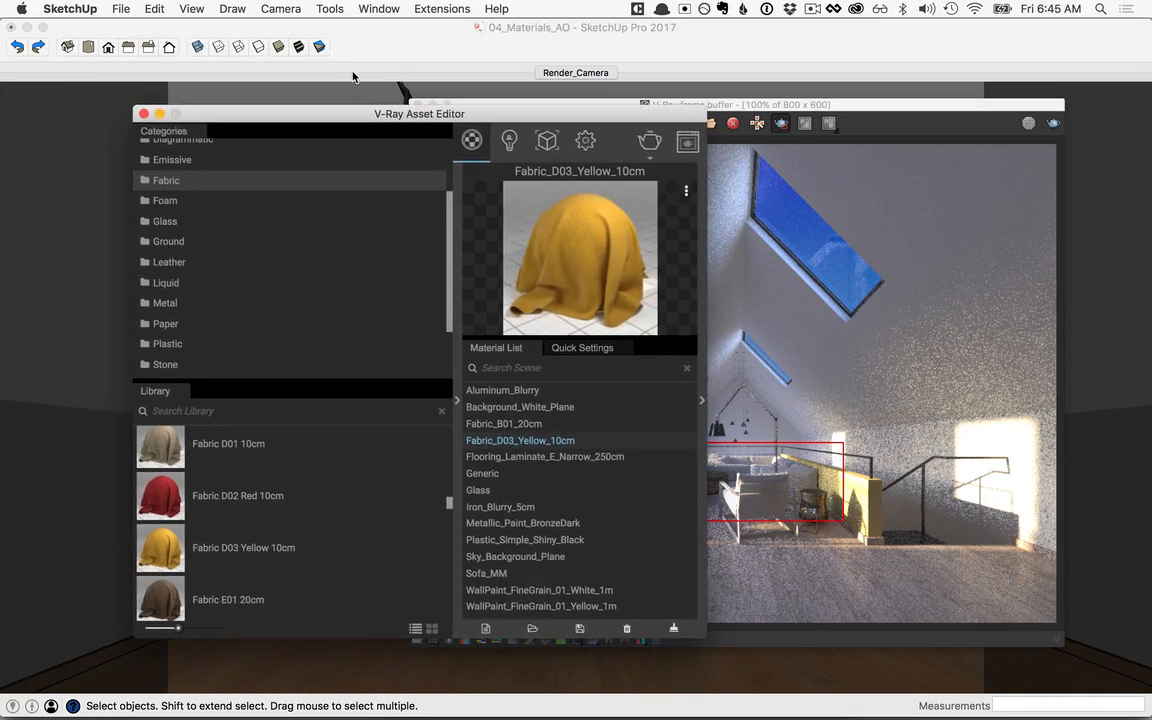
click(355, 46)
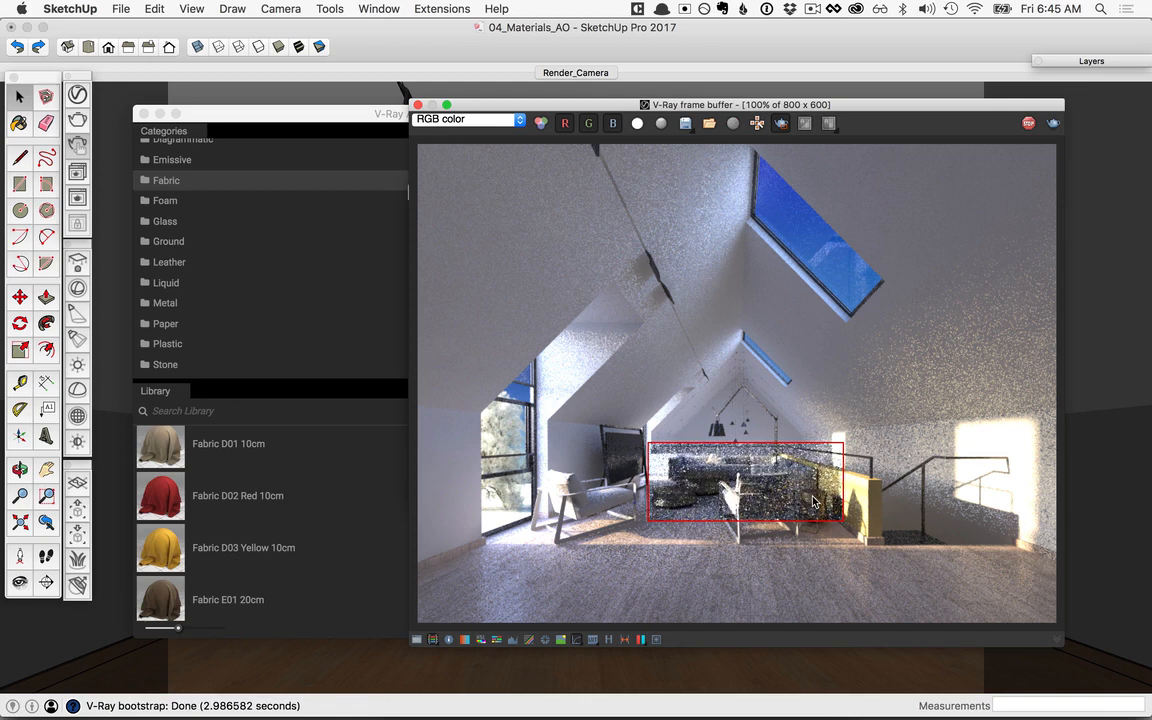
Step: Open the sub-material settings of Sofa_MM, collapse the library, and move the editor clear of the render region
click(390, 114)
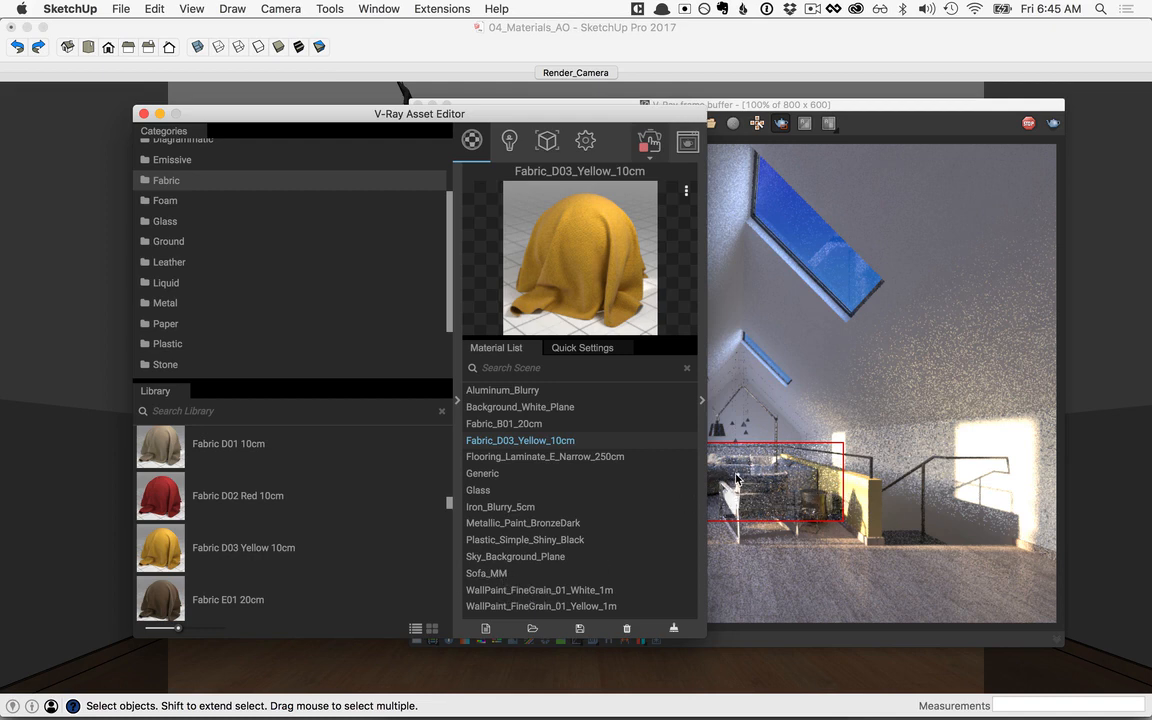
click(490, 576)
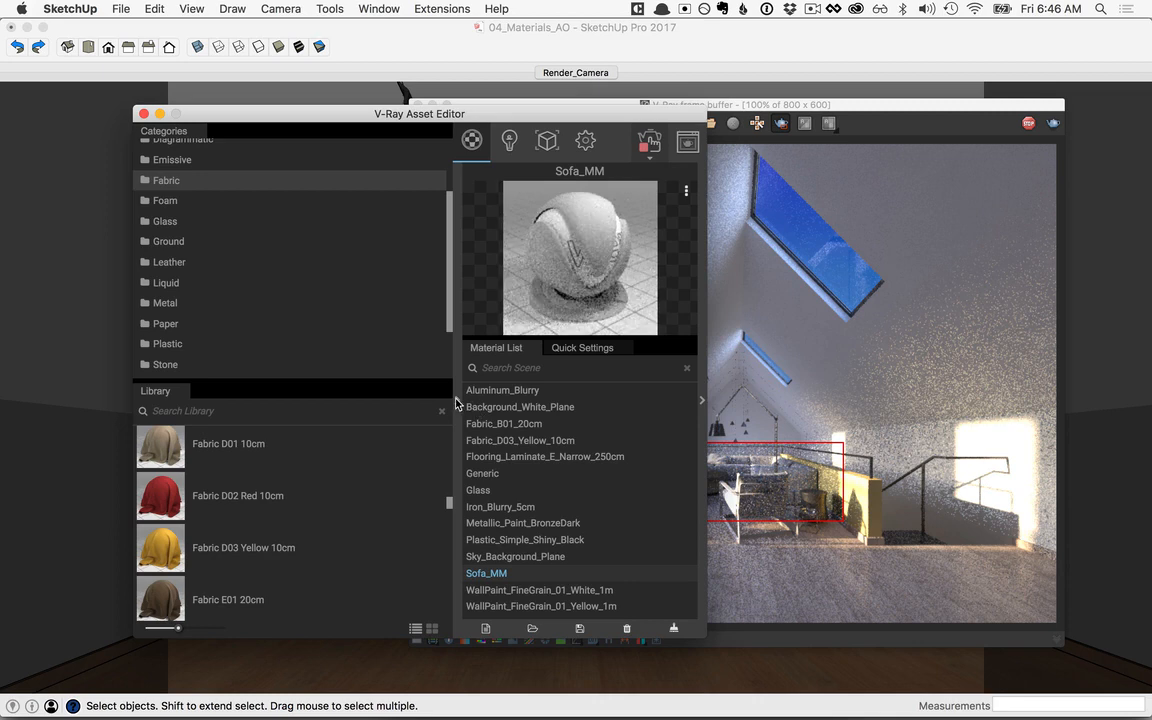
click(457, 400)
click(703, 401)
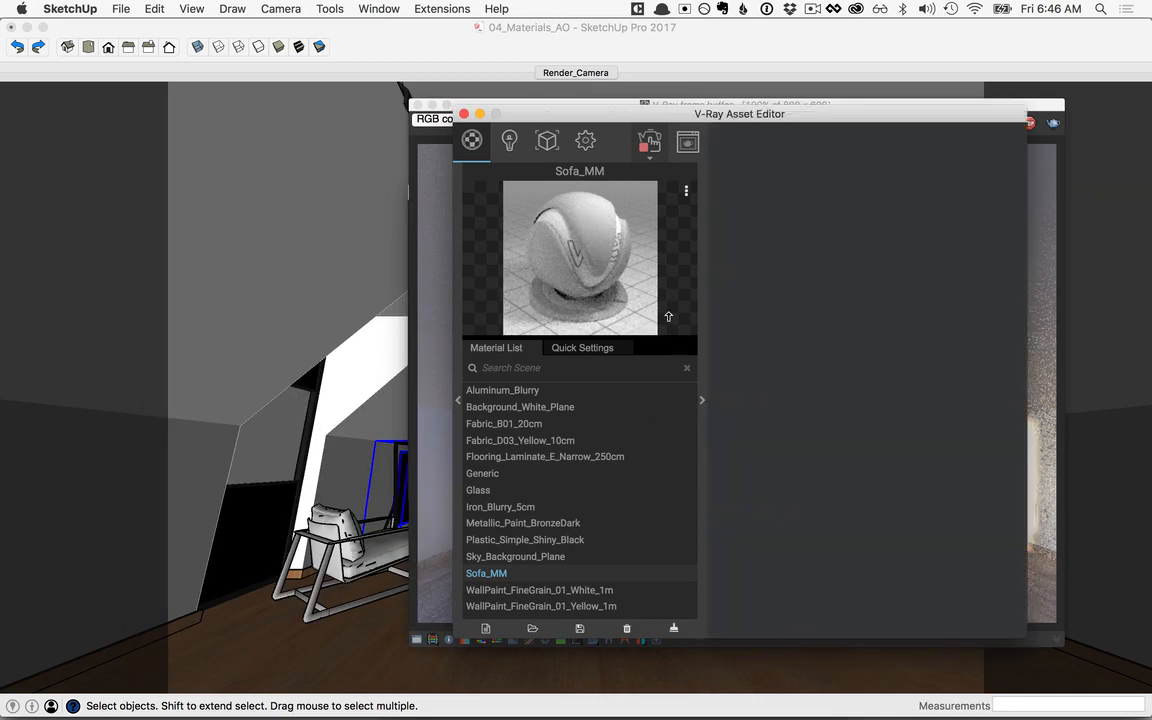
drag(675, 118, 258, 115)
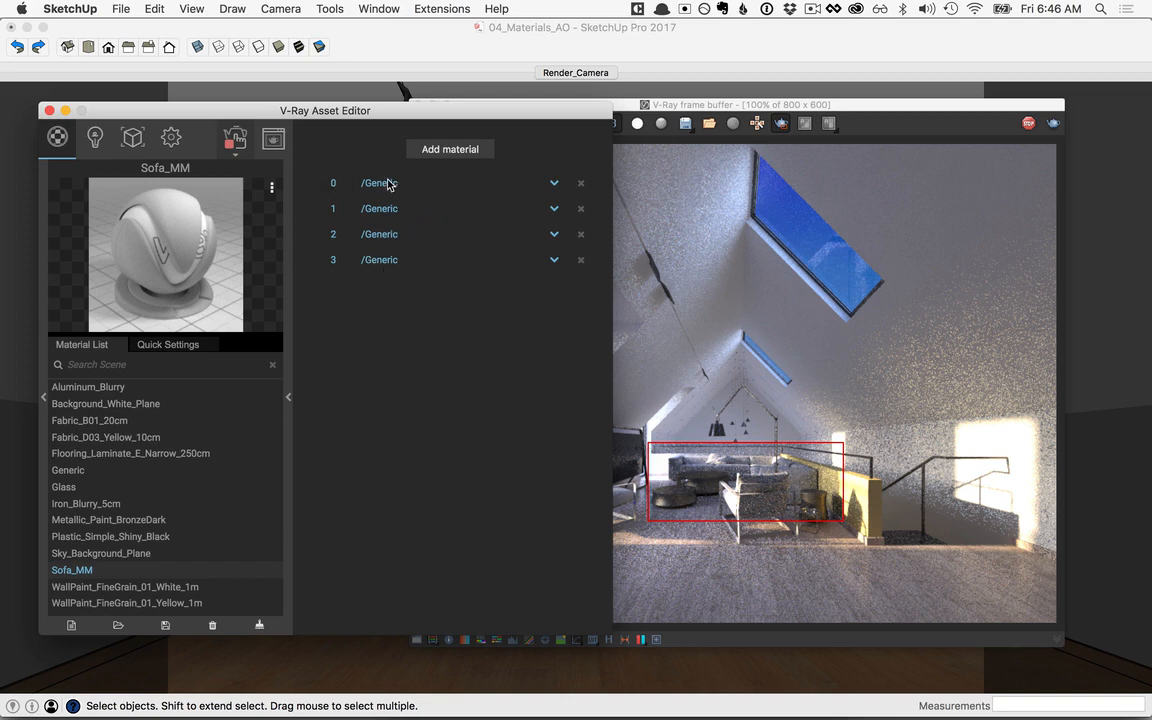
Step: Assign Fabric_B01_20cm to slots 0, 1 and 2 of Sofa_MM, and Fabric_D03_Yellow_10cm to slot 3
click(555, 185)
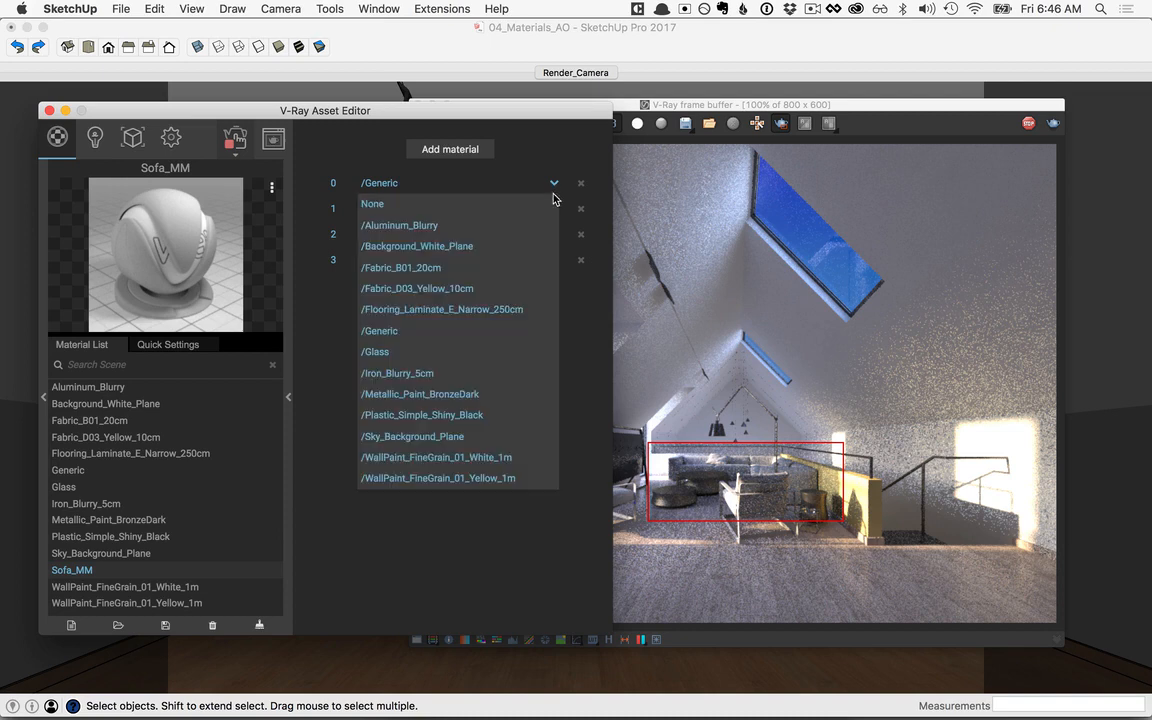
click(405, 270)
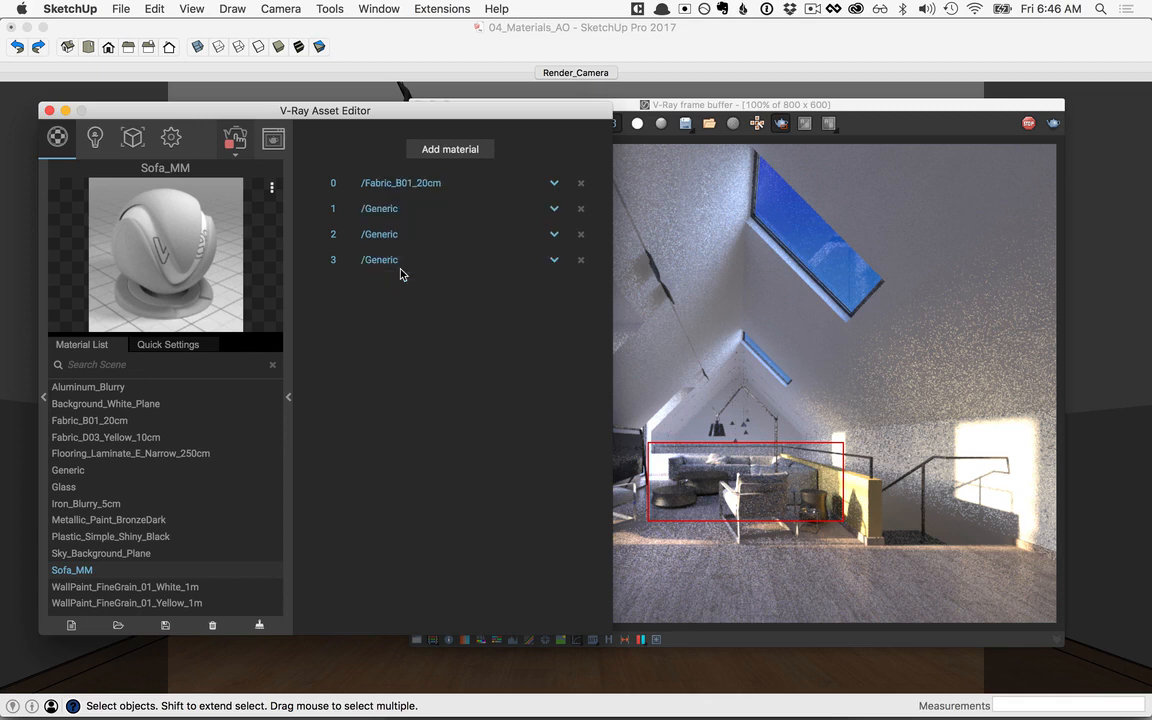
click(551, 210)
click(447, 294)
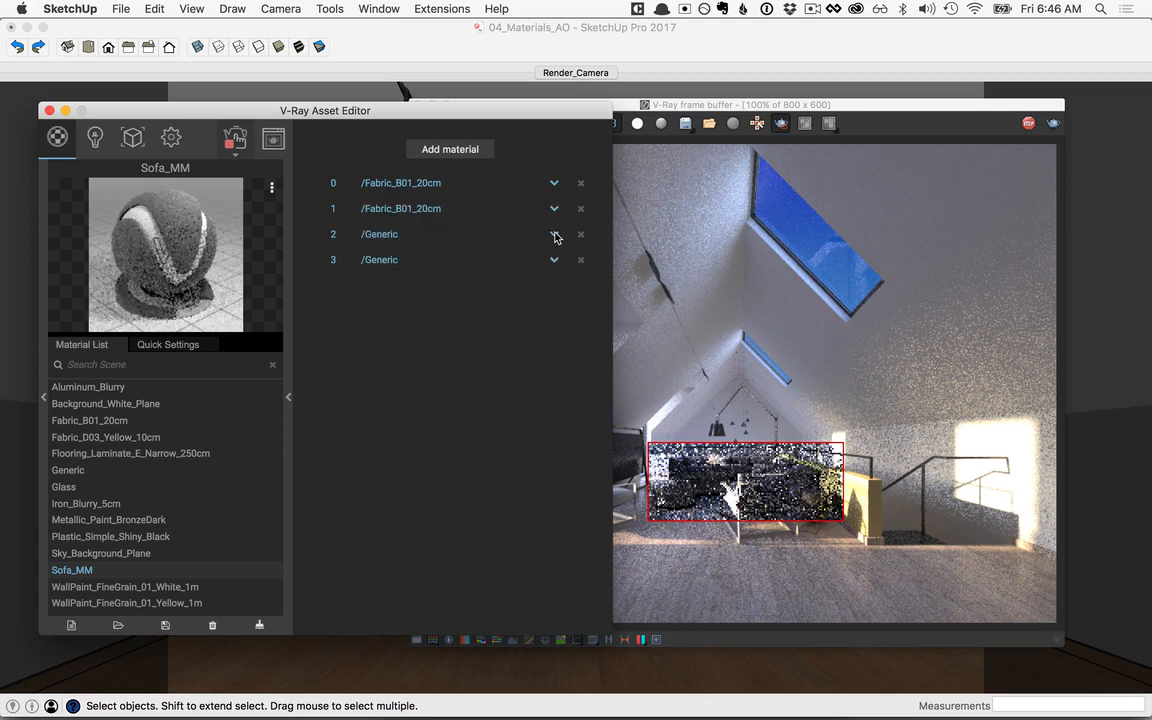
click(556, 237)
click(475, 318)
click(555, 261)
click(455, 364)
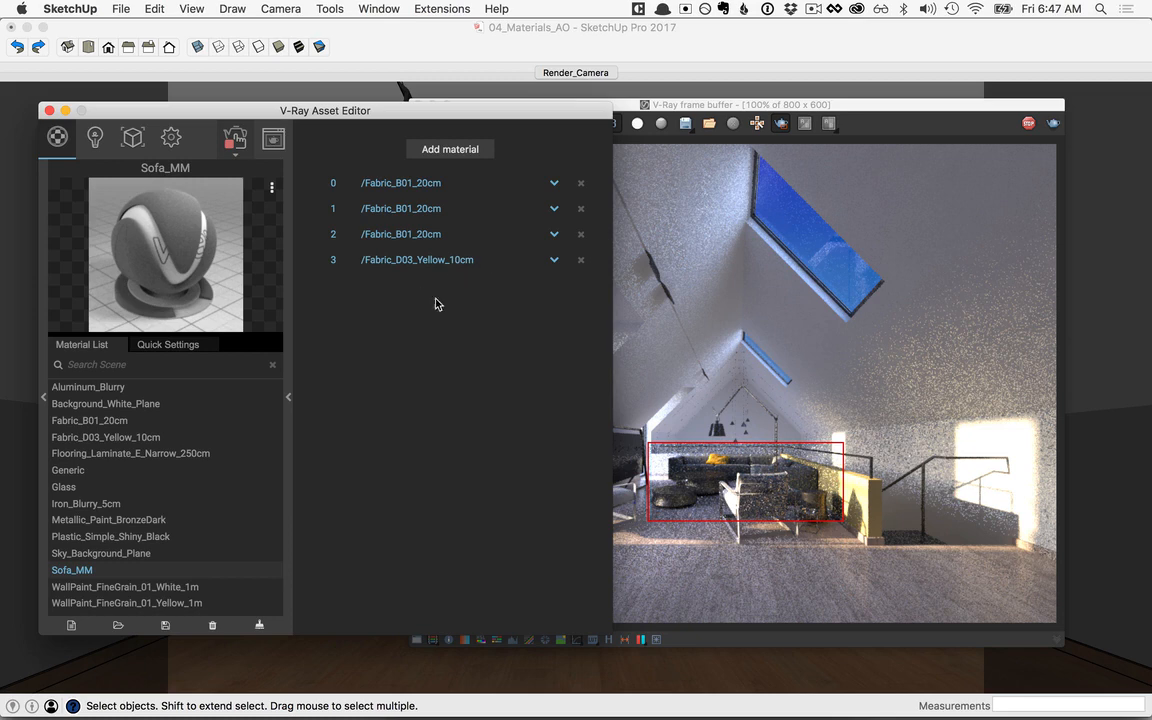
Step: Collapse the Sofa_MM settings and redraw the render region to take in both armchairs, the coffee tables and the sofa
click(290, 402)
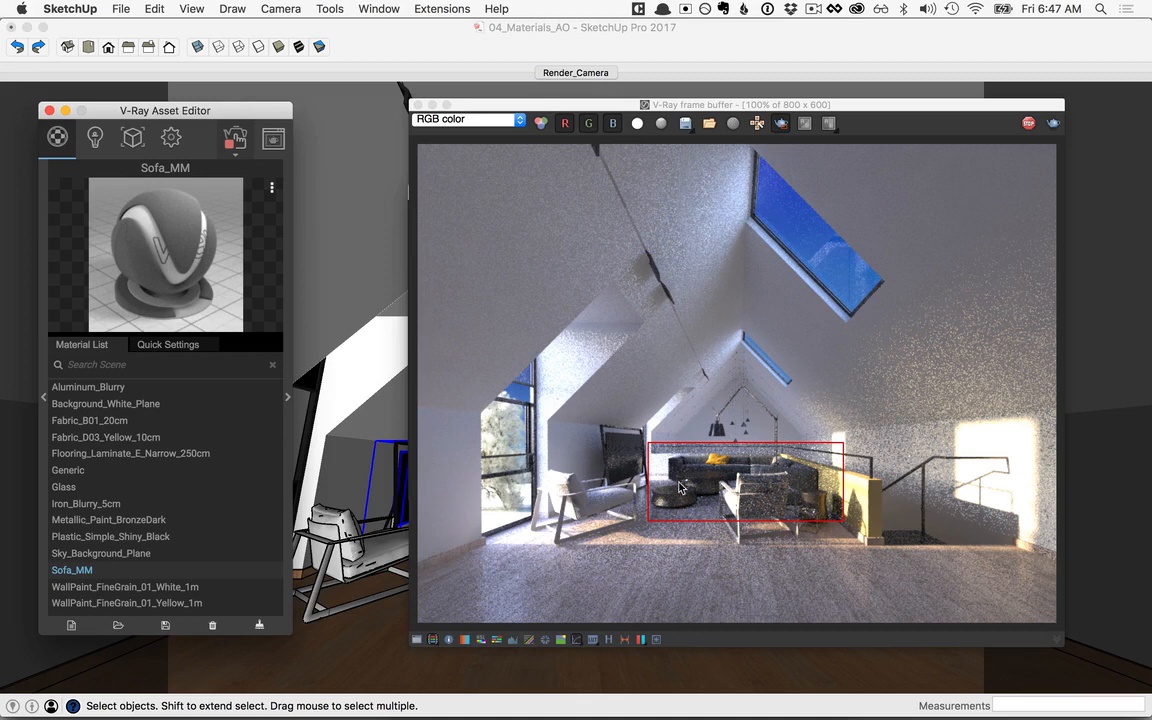
mouse_move(522, 457)
mouse_down()
mouse_move(590, 470)
mouse_move(836, 562)
mouse_up()
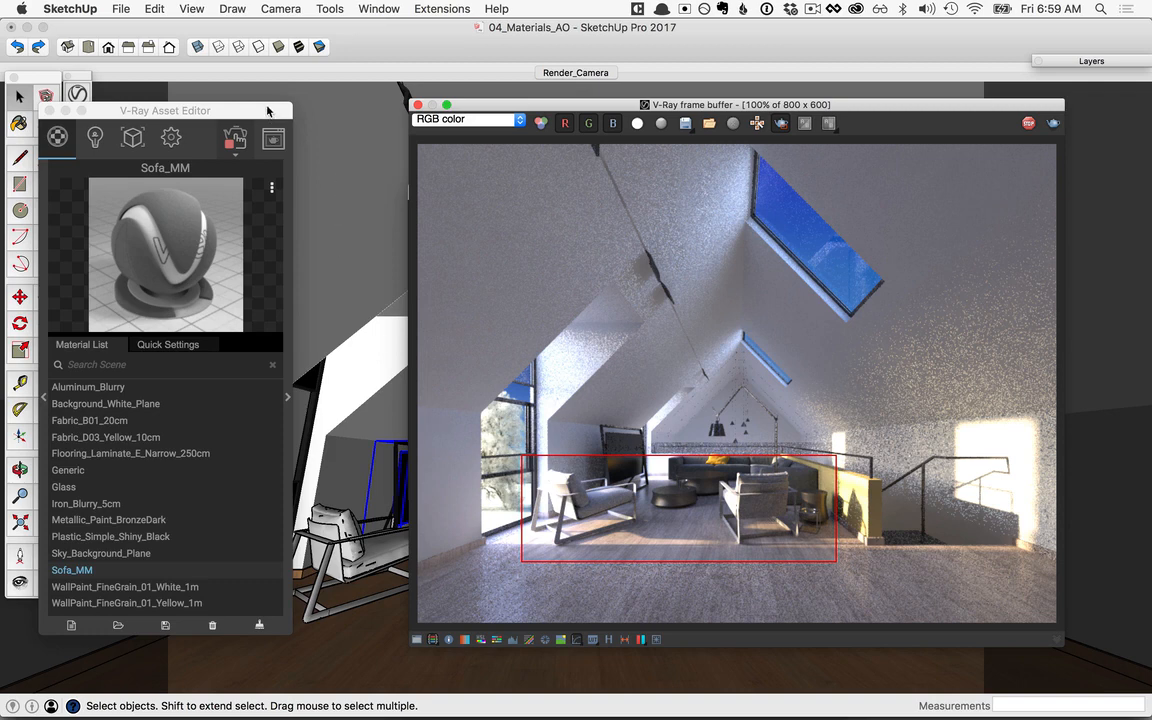
drag(231, 111, 377, 81)
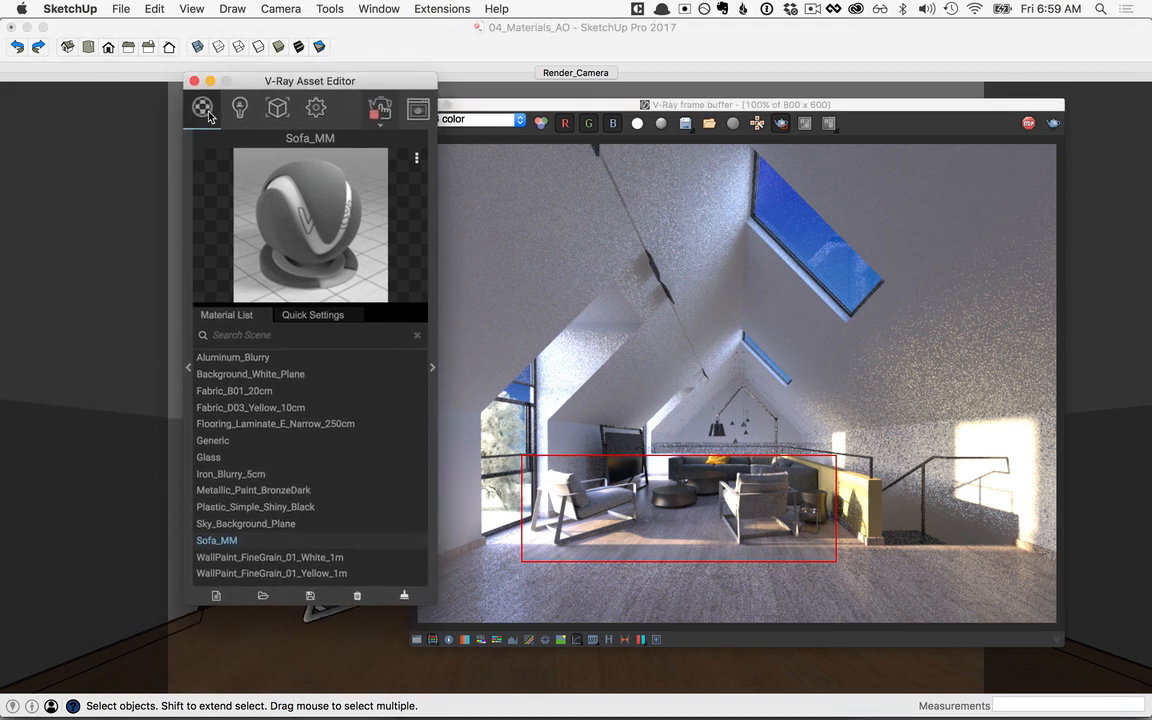
Step: Create a new Multi Material and rename it Chair_MM
click(217, 596)
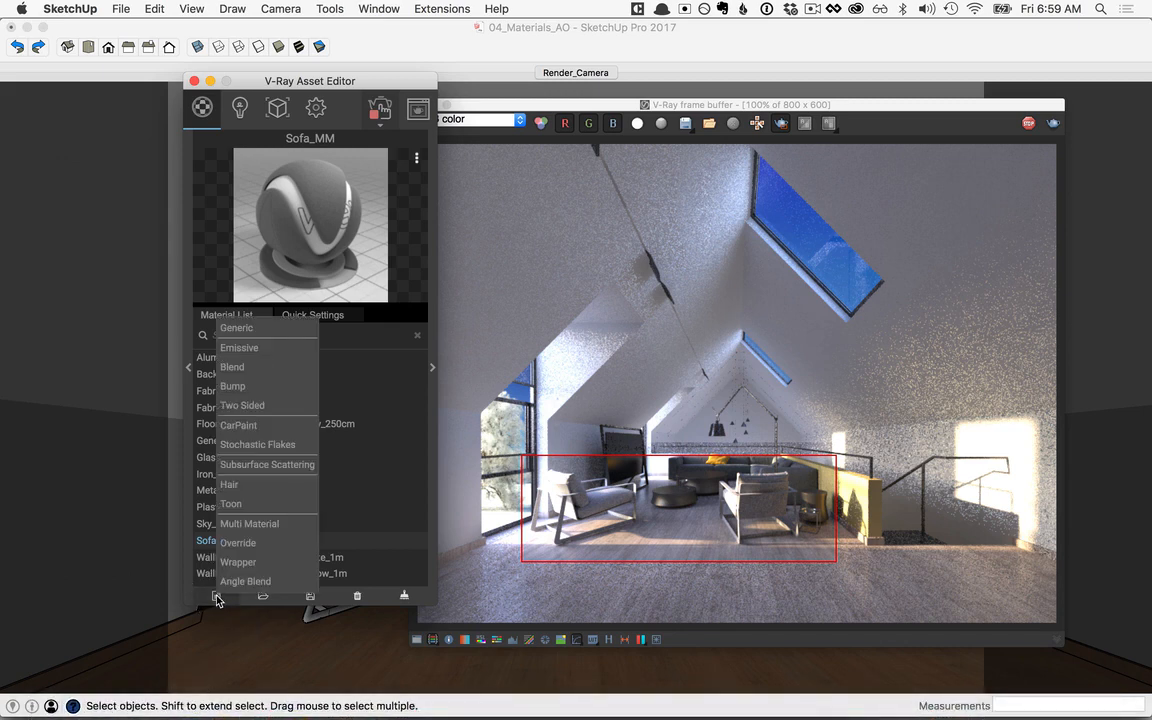
click(266, 526)
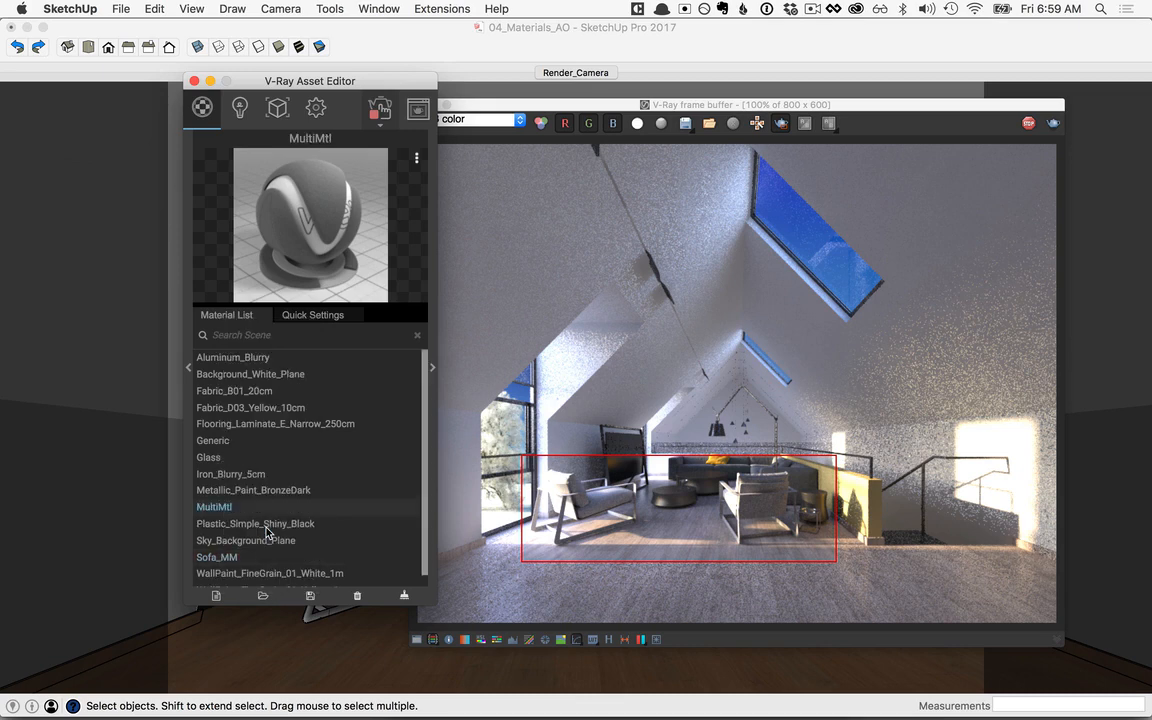
double_click(215, 507)
text(Chair_MM)
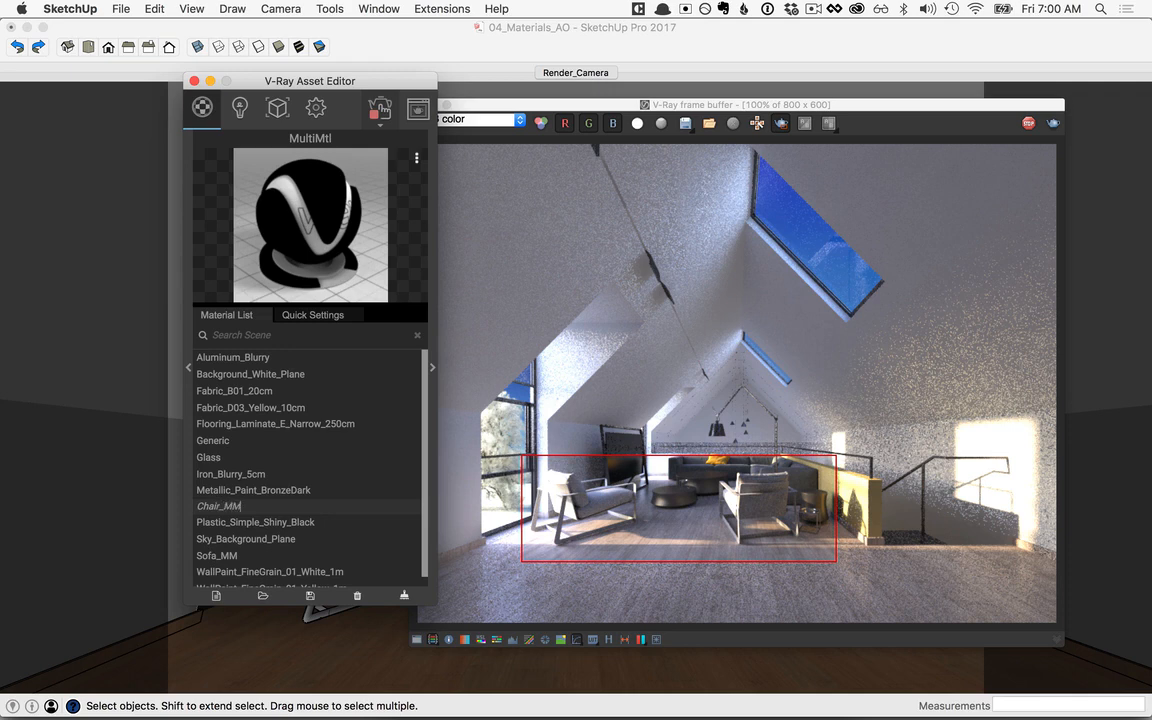
key(Return)
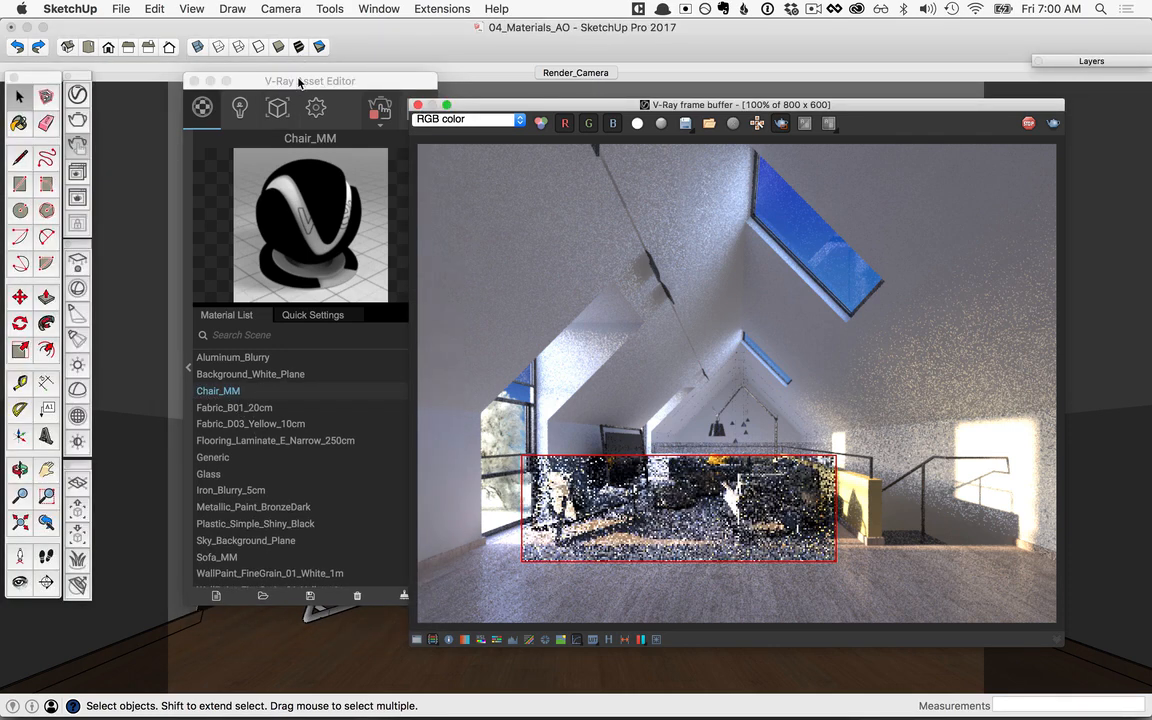
Step: Add Leather B01 Black 25cm from the library's Leather category to the scene materials
drag(298, 83, 471, 91)
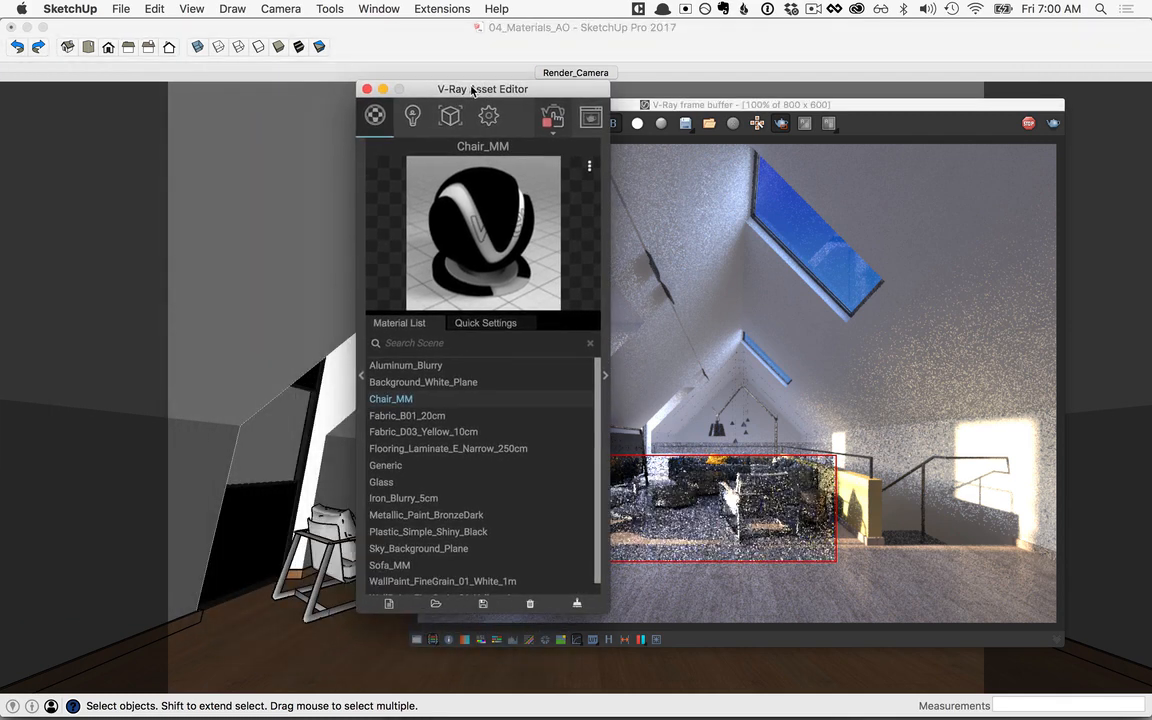
click(364, 378)
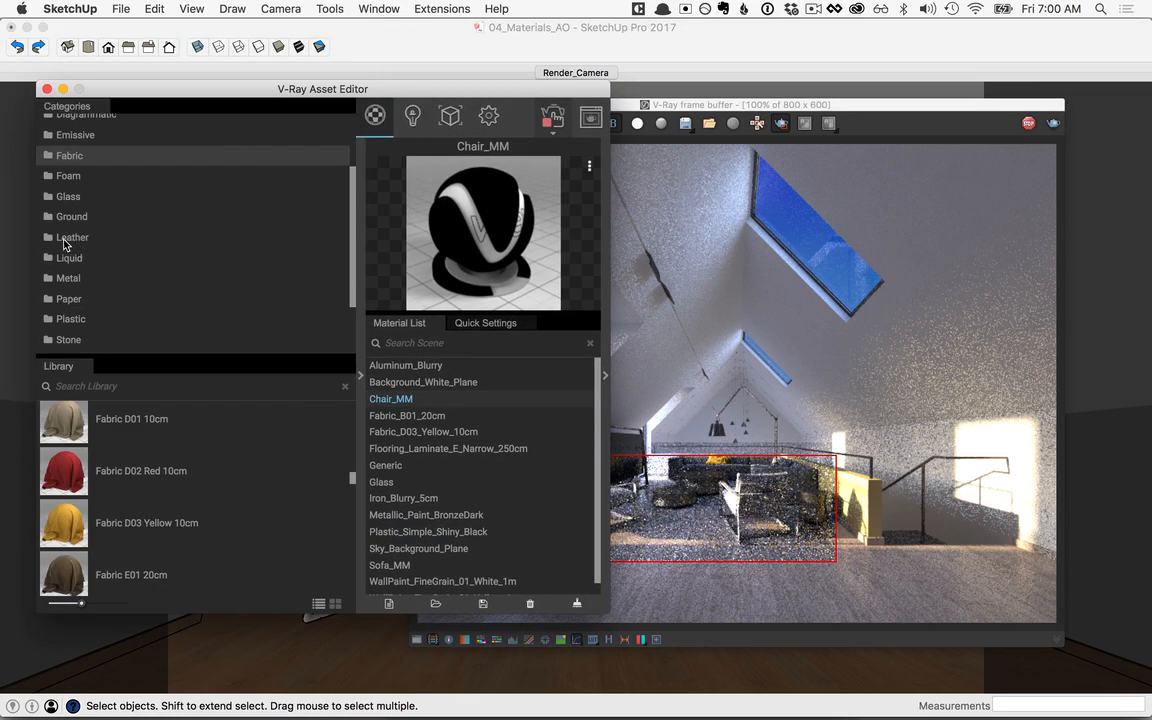
click(64, 240)
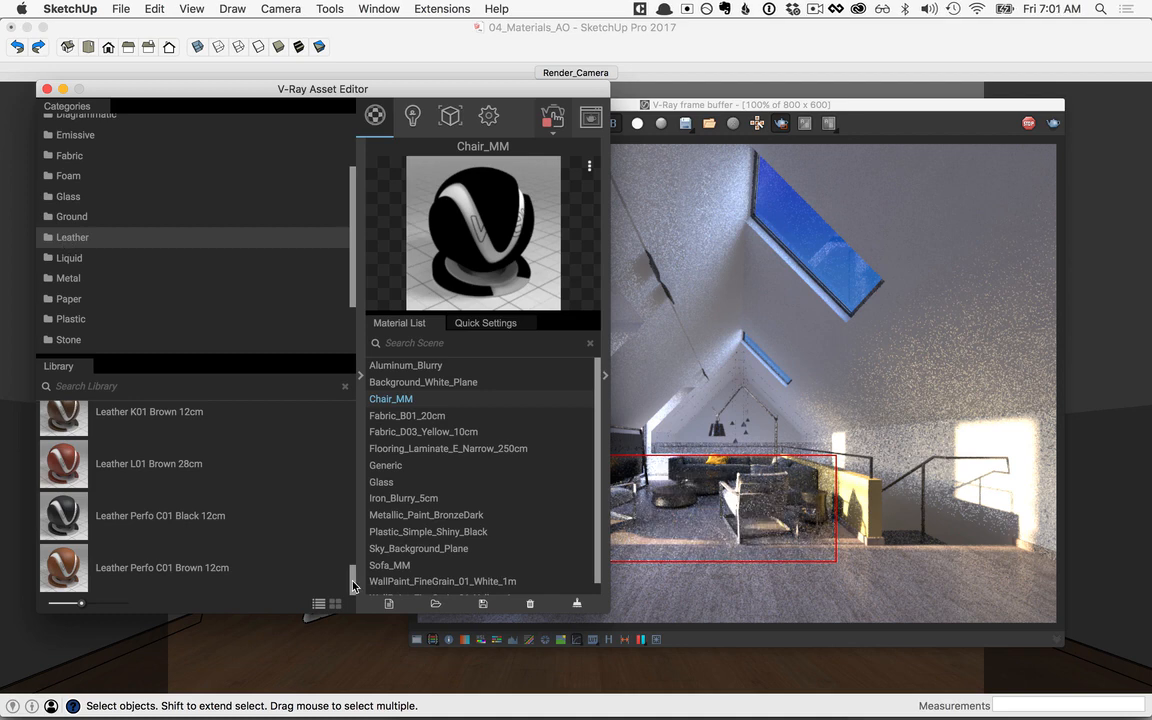
drag(352, 580, 380, 433)
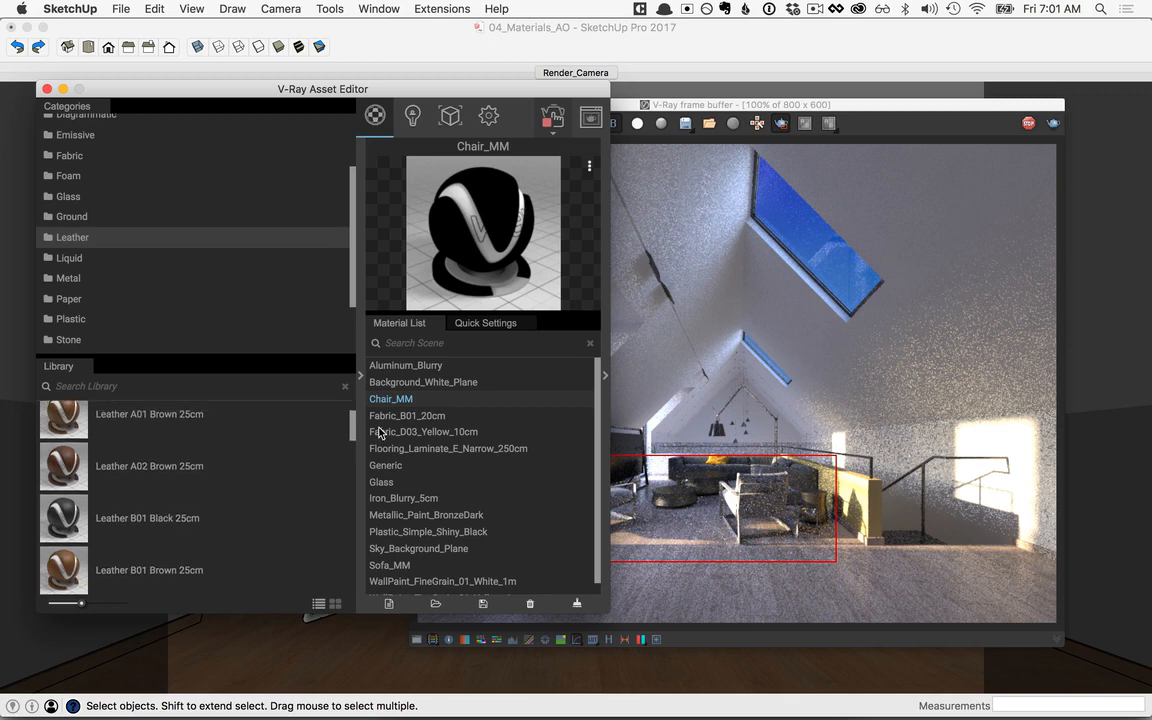
drag(63, 515, 445, 471)
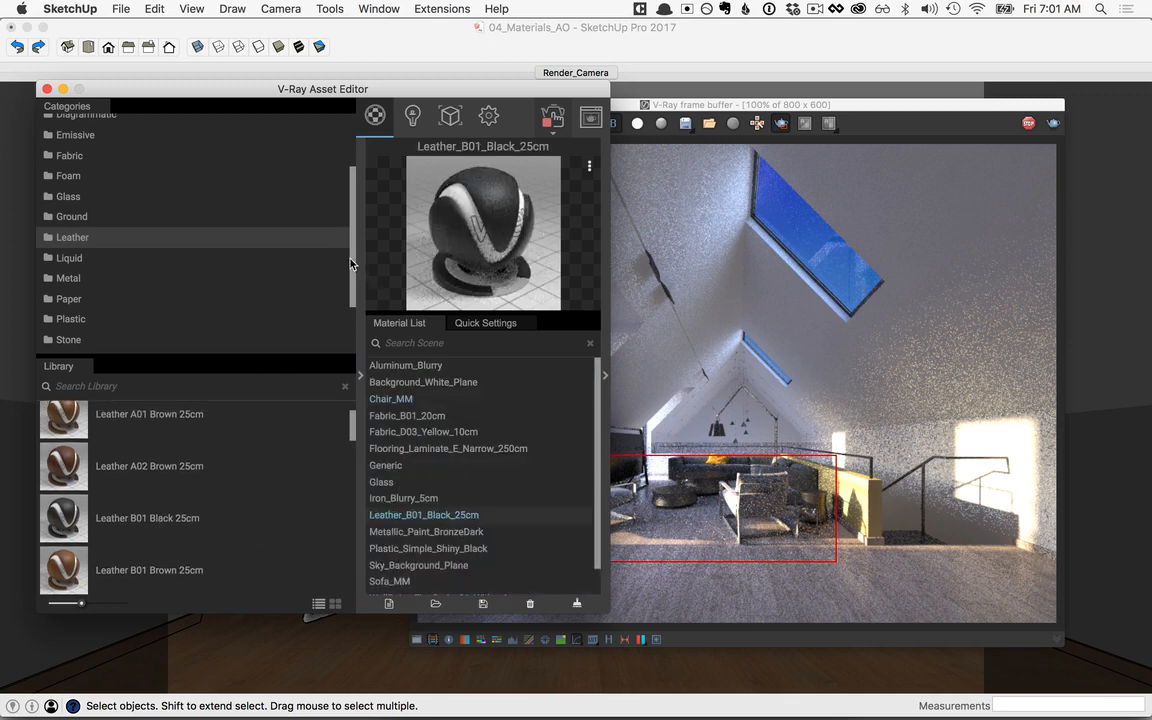
Step: Add Veneer D02 120cm from the library's Wood & Laminate category to the scene materials and collapse the library
drag(354, 262, 316, 334)
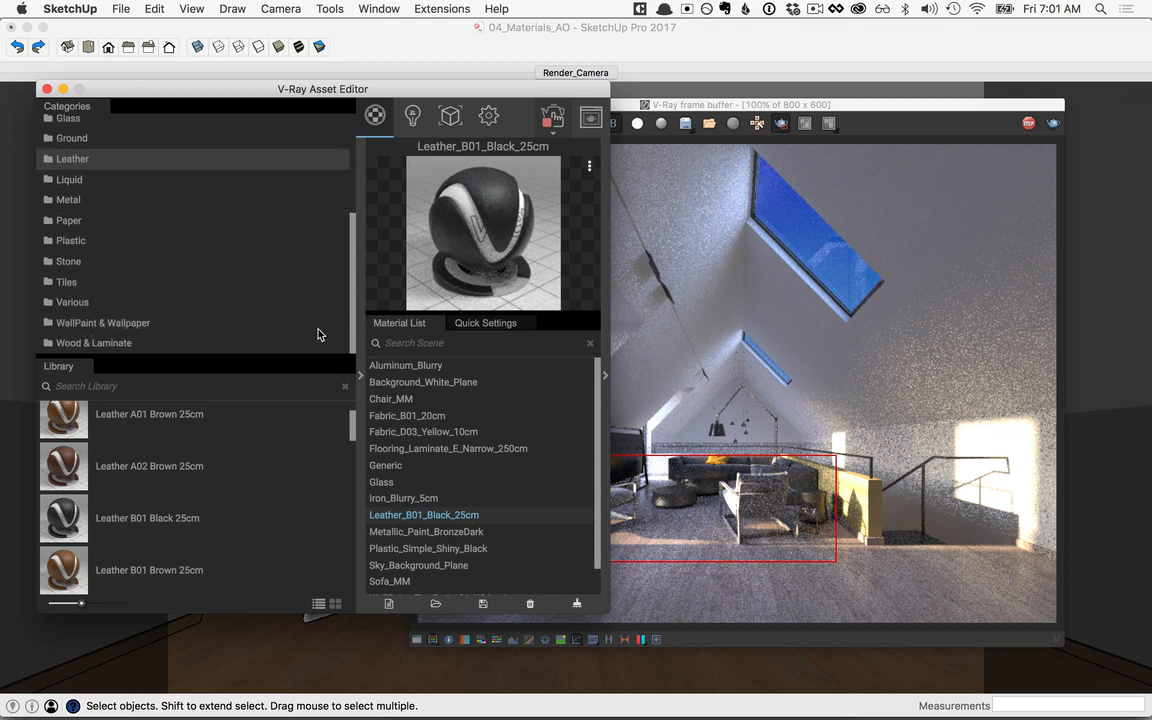
click(99, 344)
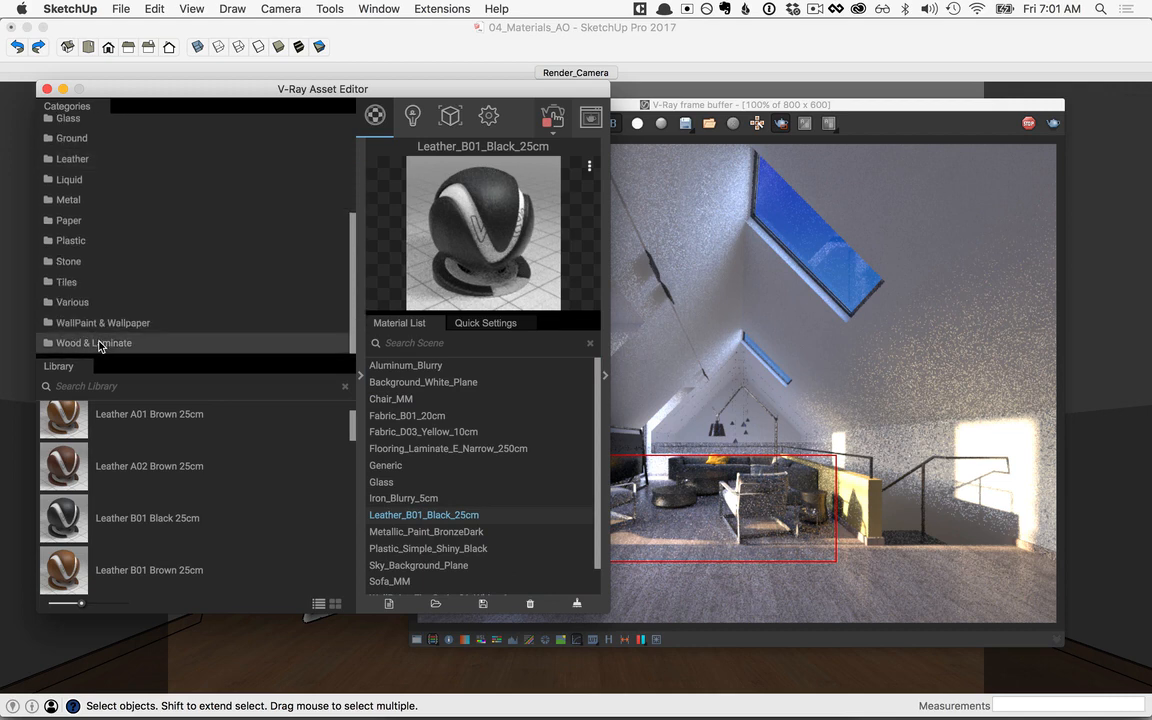
drag(352, 404, 352, 568)
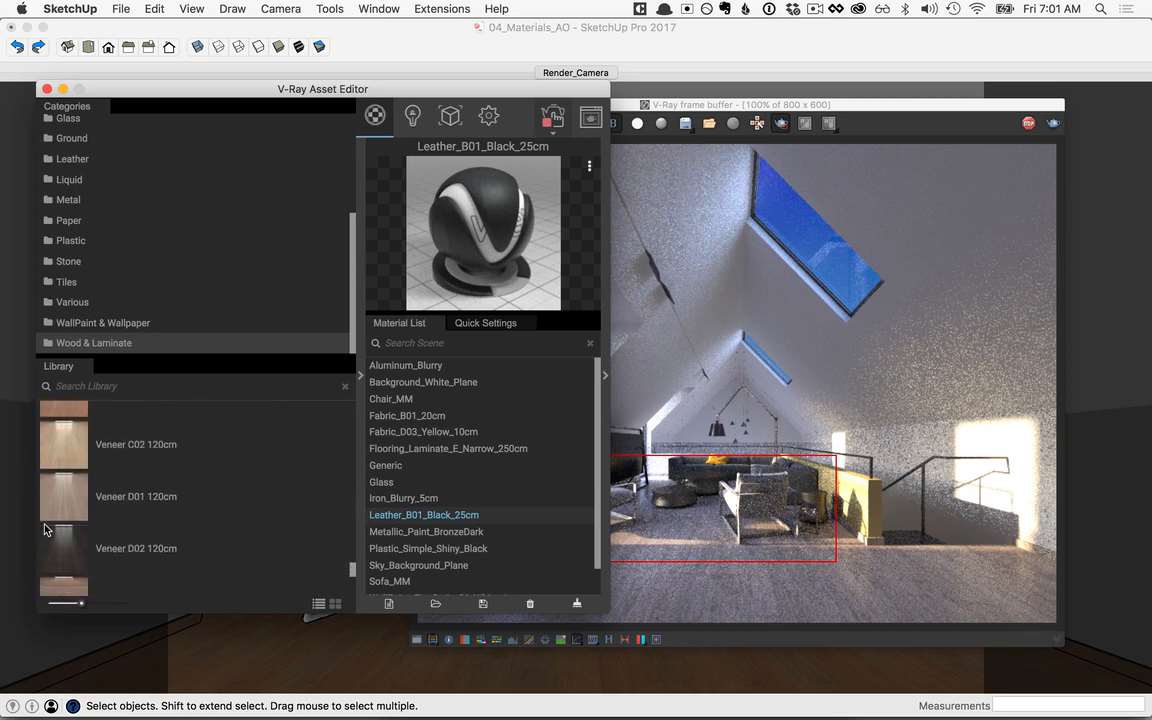
drag(71, 553, 530, 583)
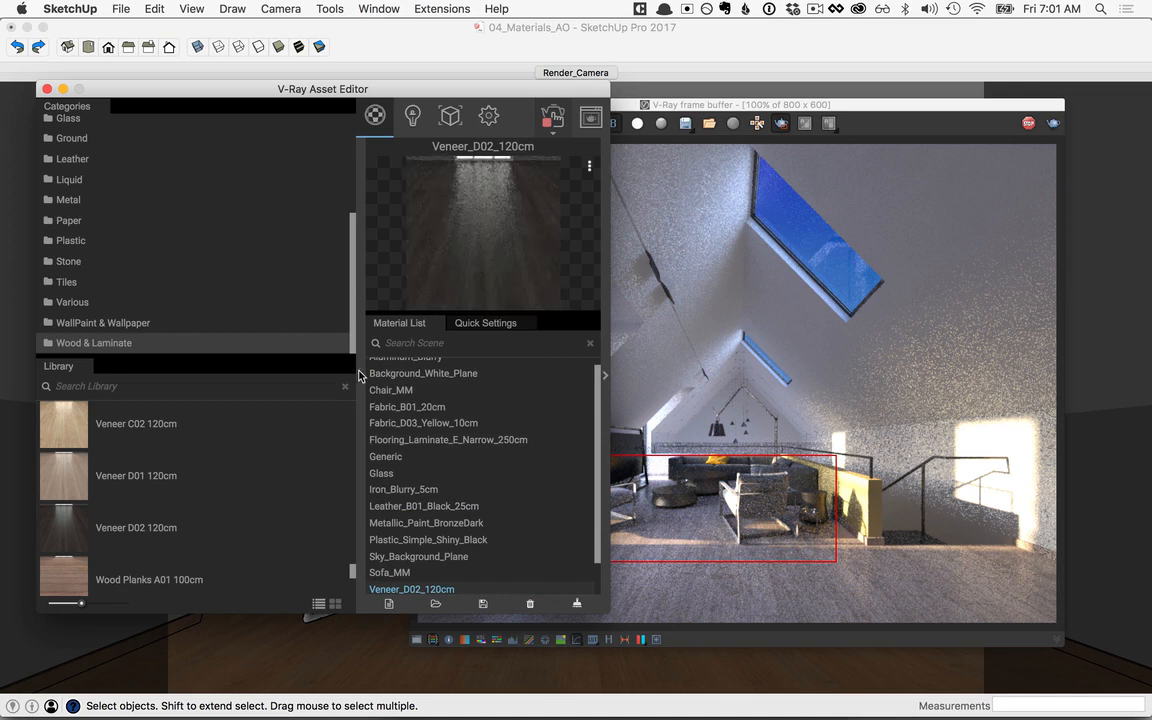
click(360, 374)
drag(460, 89, 338, 100)
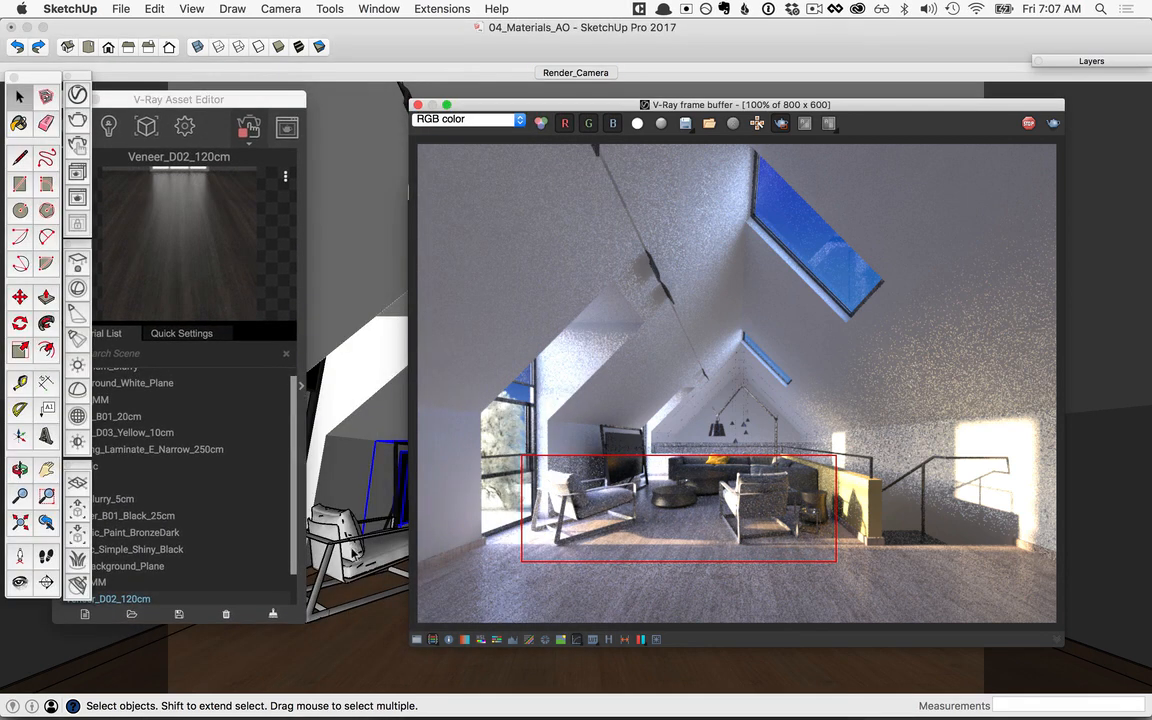
Step: Select the armchair beside the window and apply the Chair_MM material to it
click(352, 553)
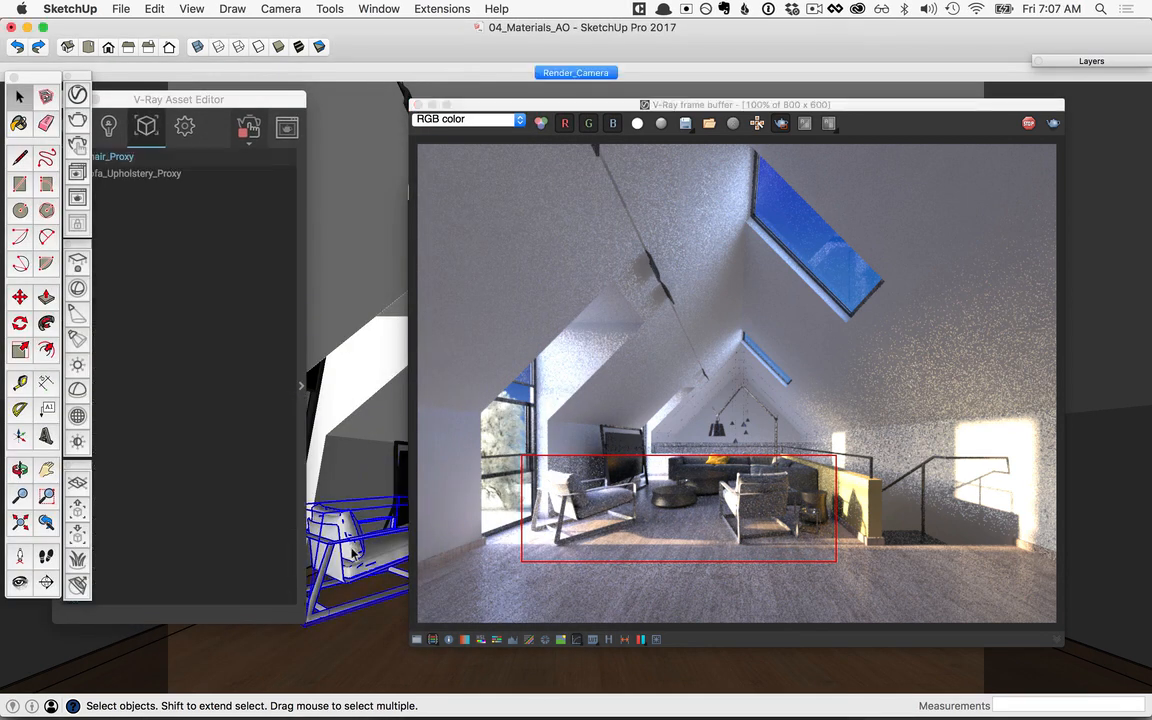
drag(233, 101, 278, 103)
click(110, 122)
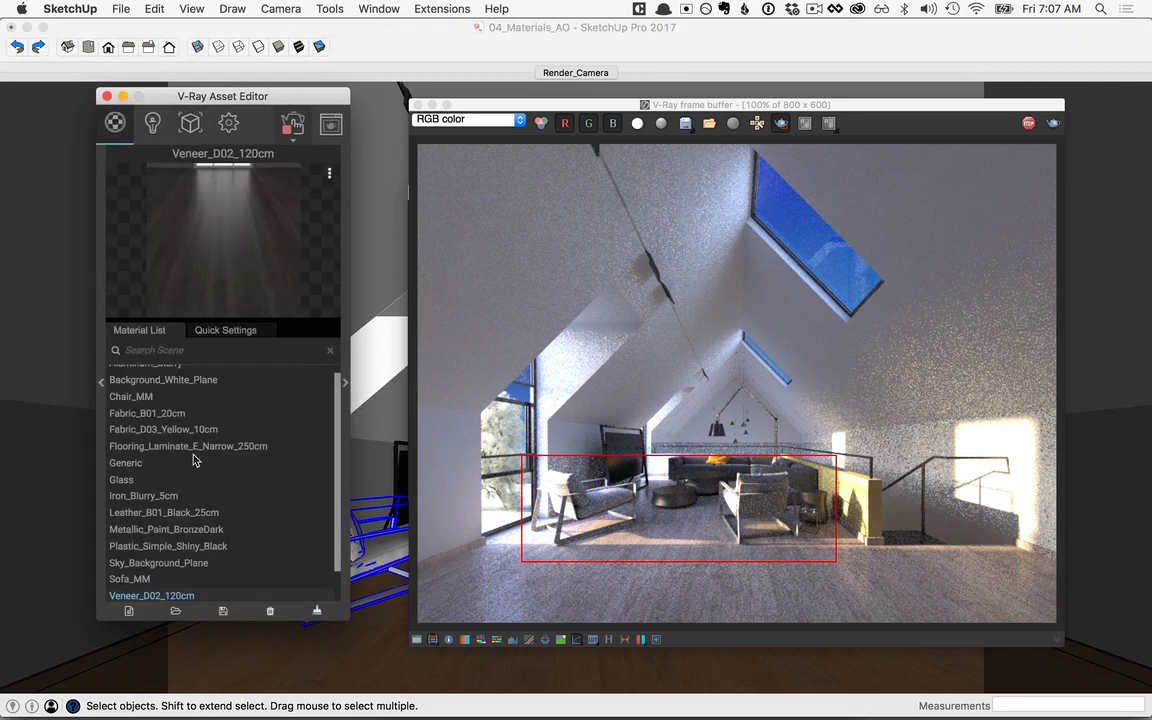
scroll(175, 424, up, 1)
right_click(145, 408)
click(243, 442)
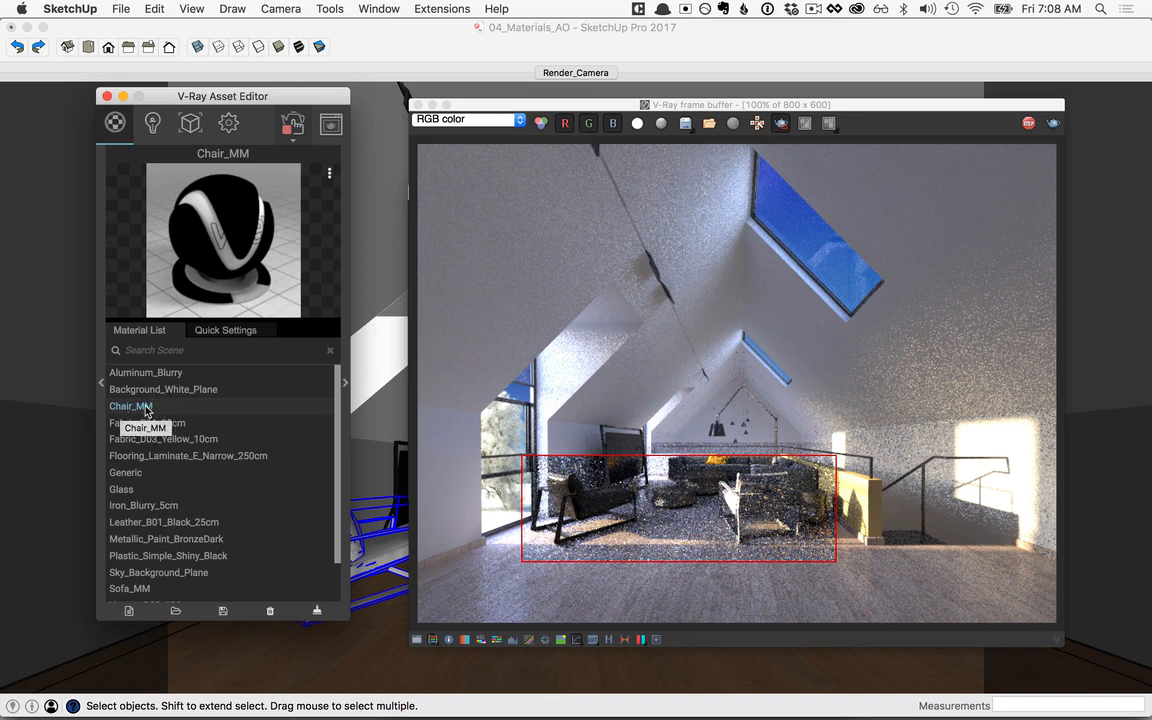
Step: Expand the Chair_MM settings and add three material slots
click(346, 383)
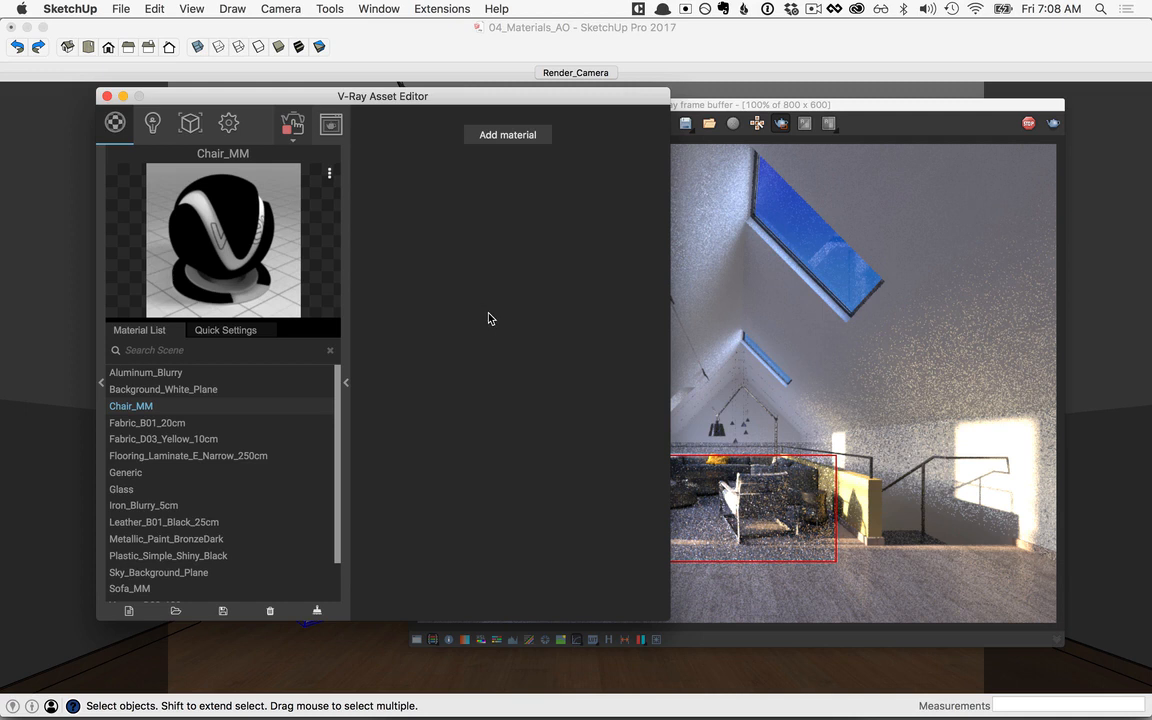
click(500, 136)
click(500, 136)
click(500, 136)
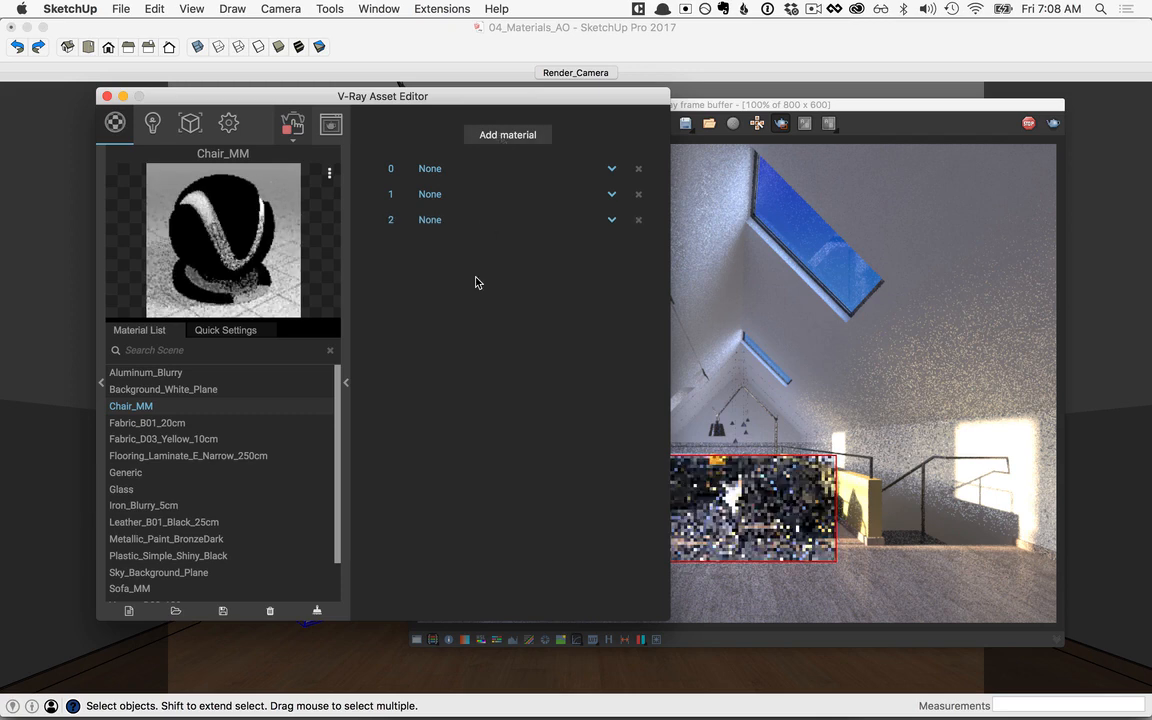
Step: Assign Veneer_D02_120cm to slot 0, Leather_B01_Black_25cm to slot 1 and Aluminum_Blurry to slot 2 of Chair_MM
click(611, 170)
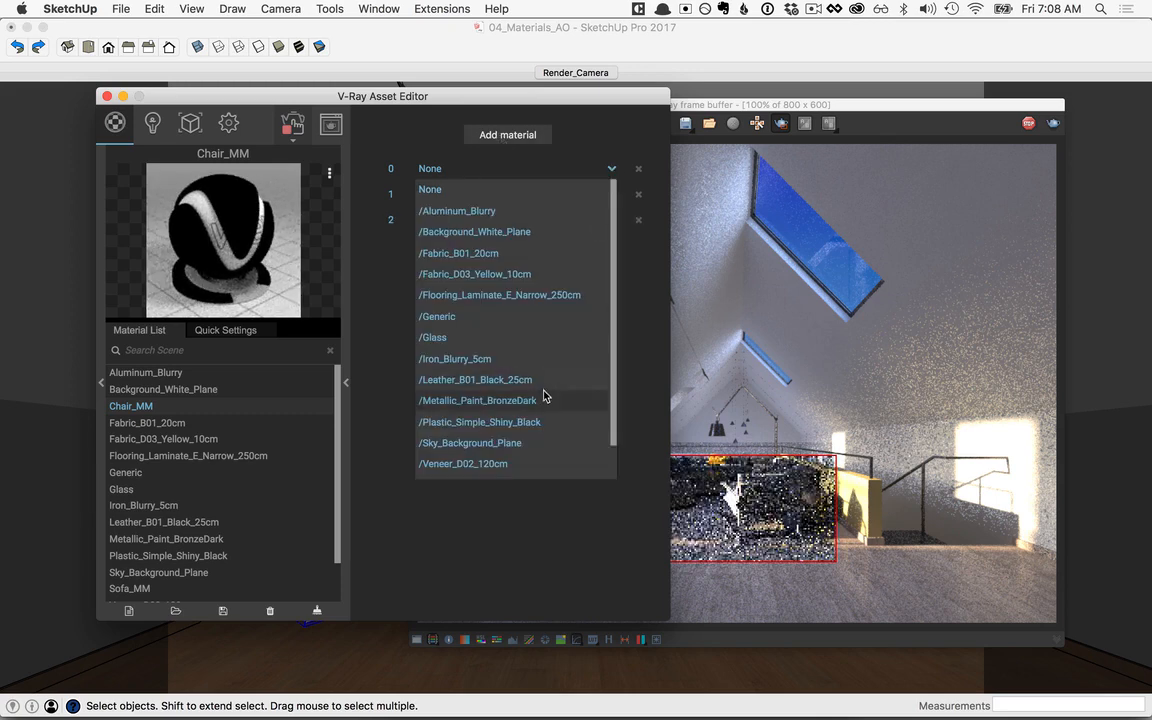
click(488, 465)
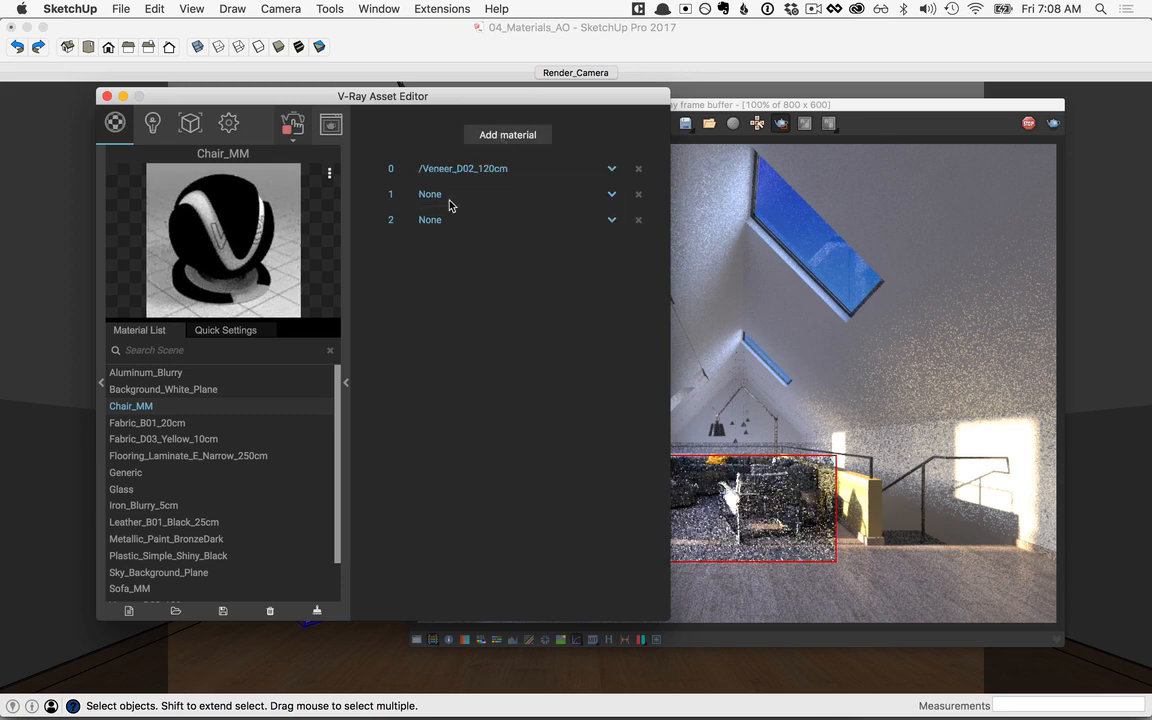
click(611, 194)
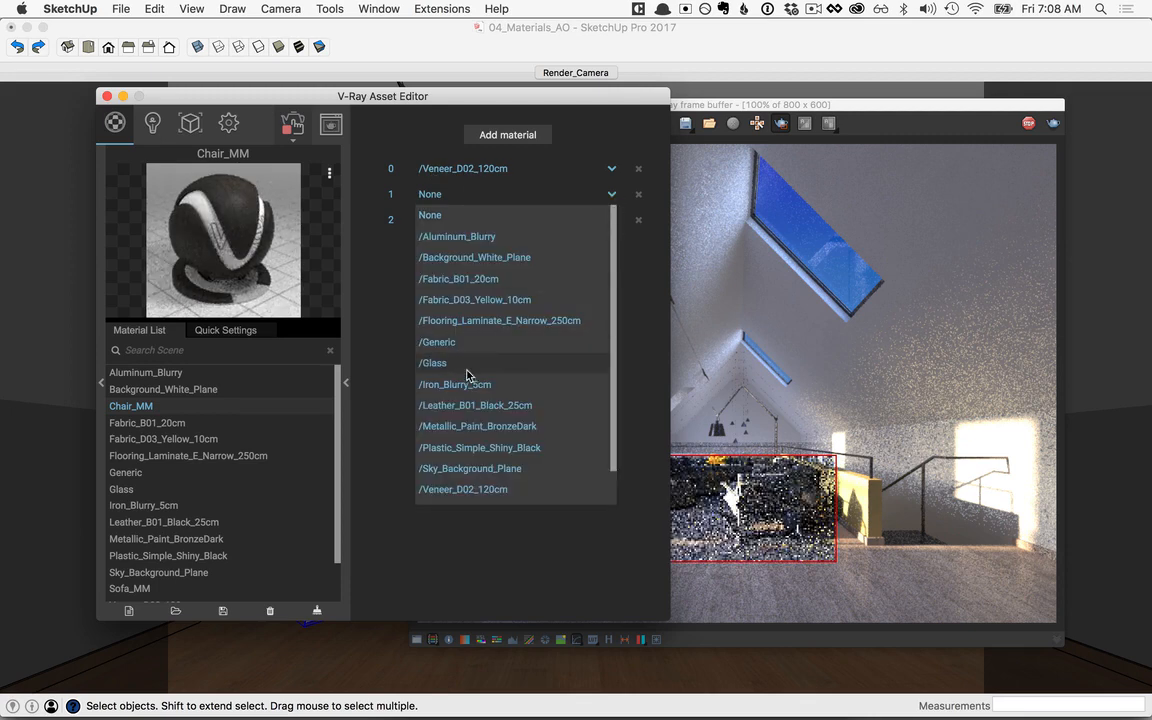
click(482, 405)
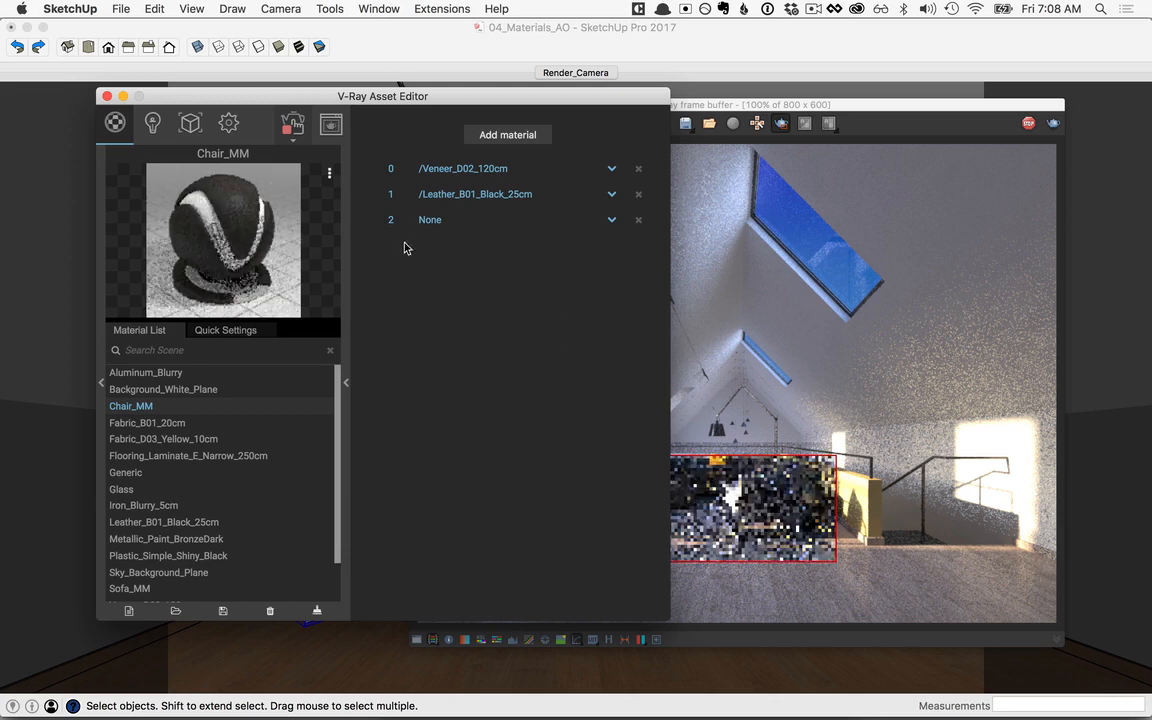
click(611, 220)
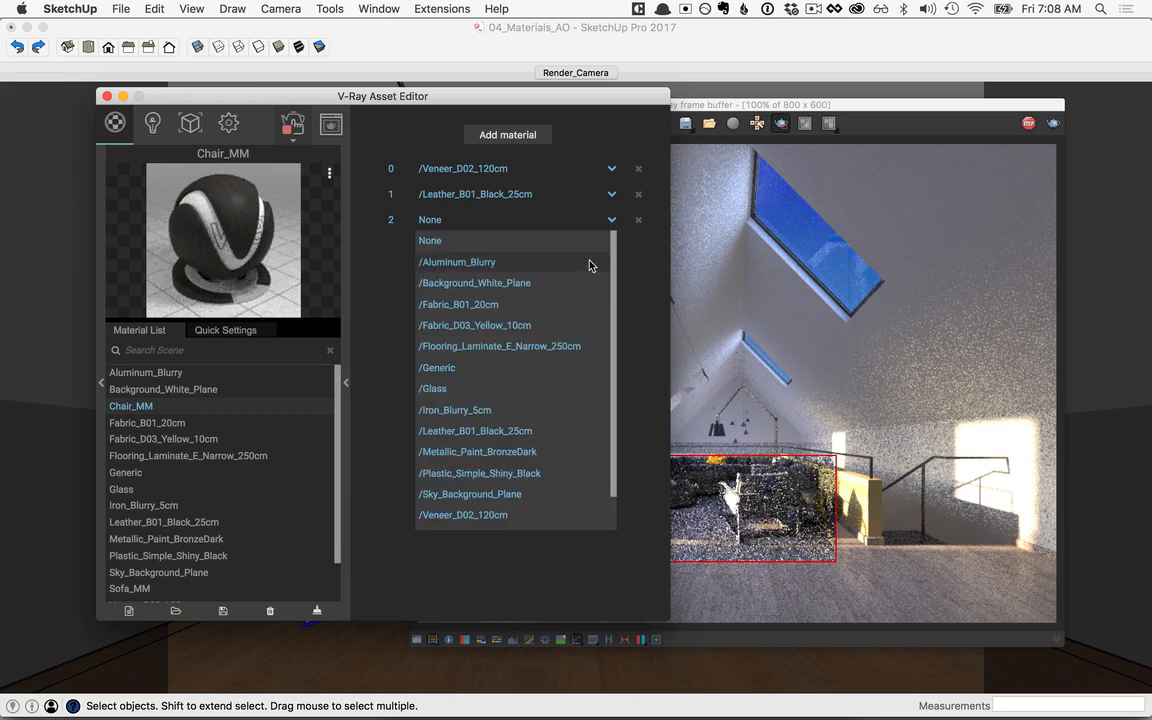
click(483, 262)
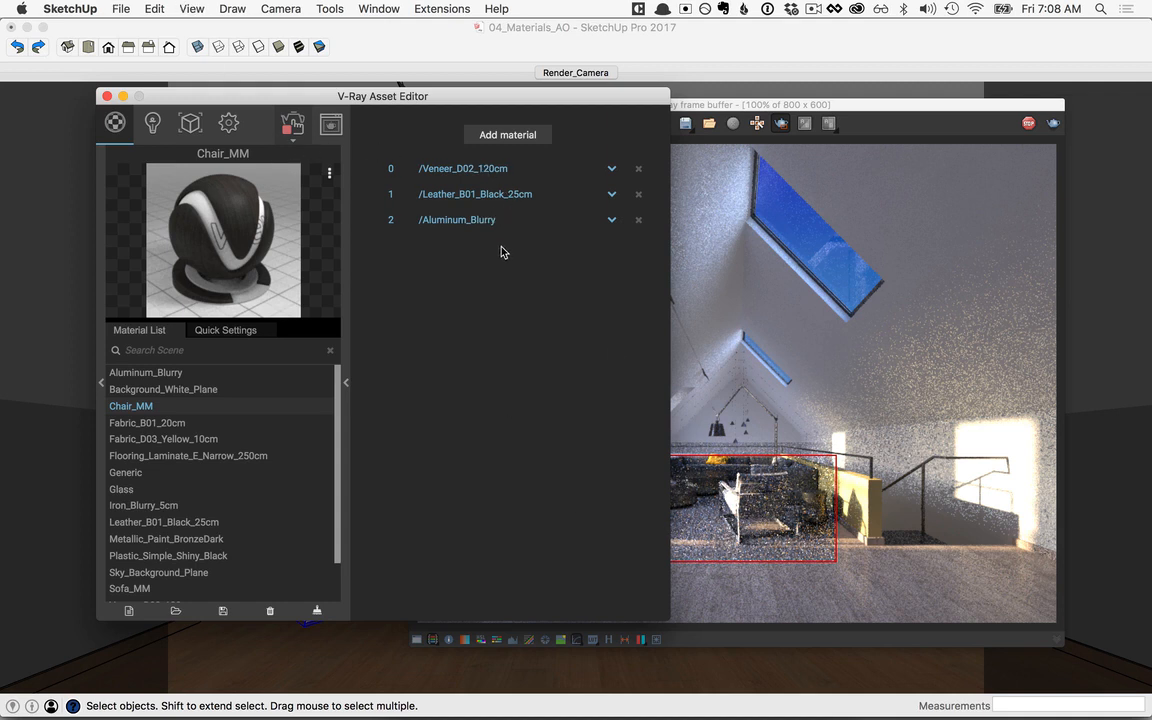
click(348, 386)
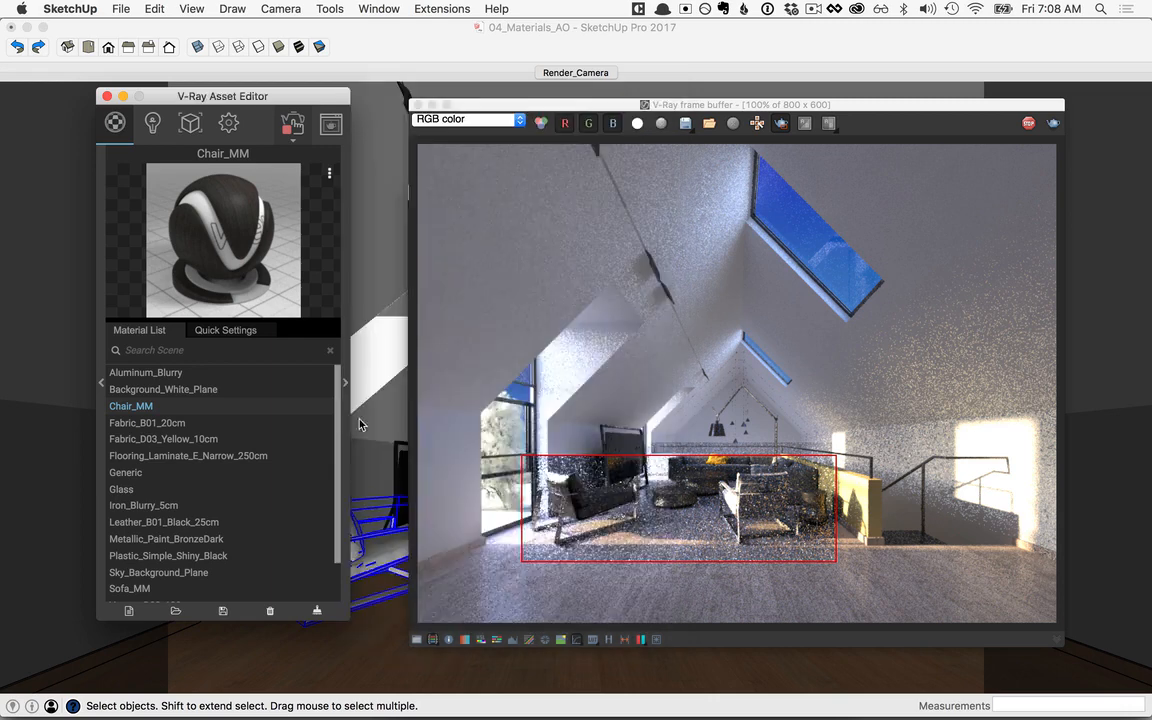
Step: Uncover the second armchair beside the round tables and apply Chair_MM to it
scroll(571, 524, up, 2)
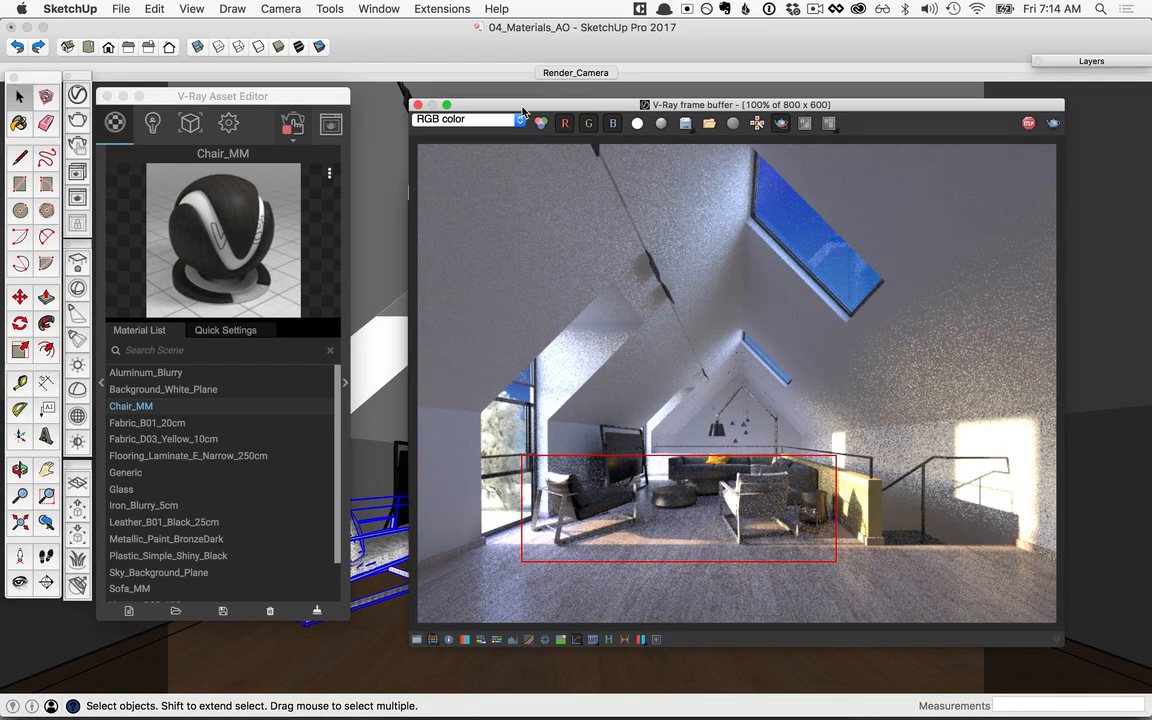
drag(522, 112, 807, 88)
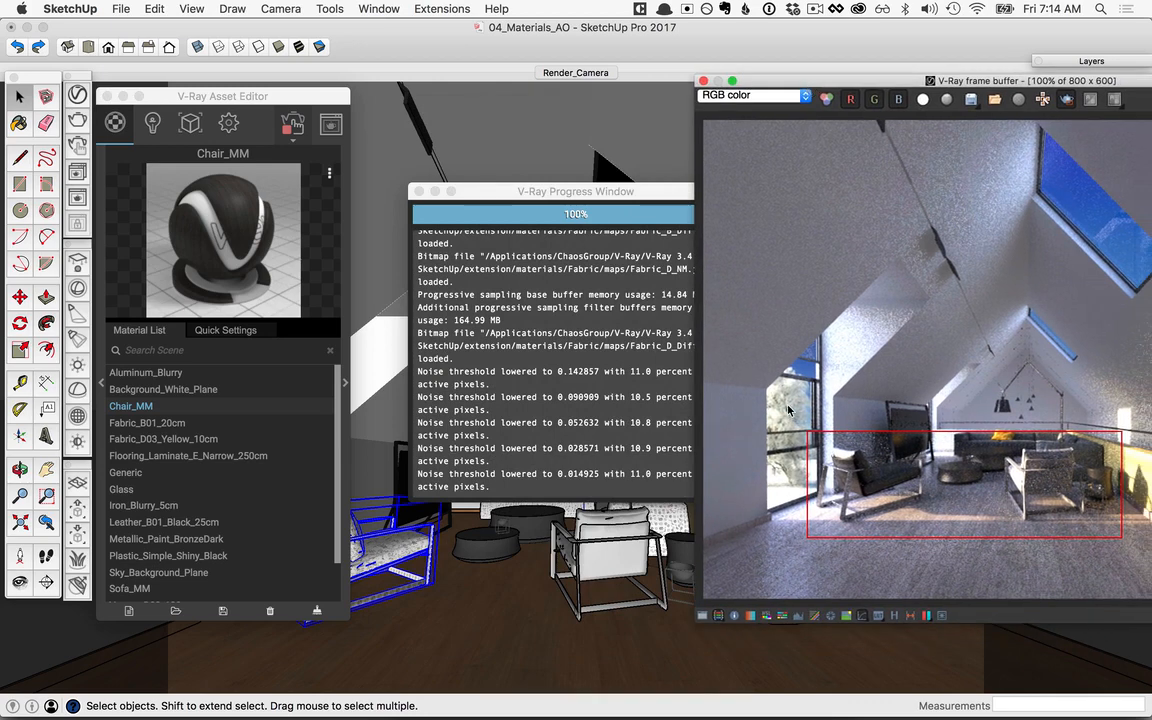
click(618, 550)
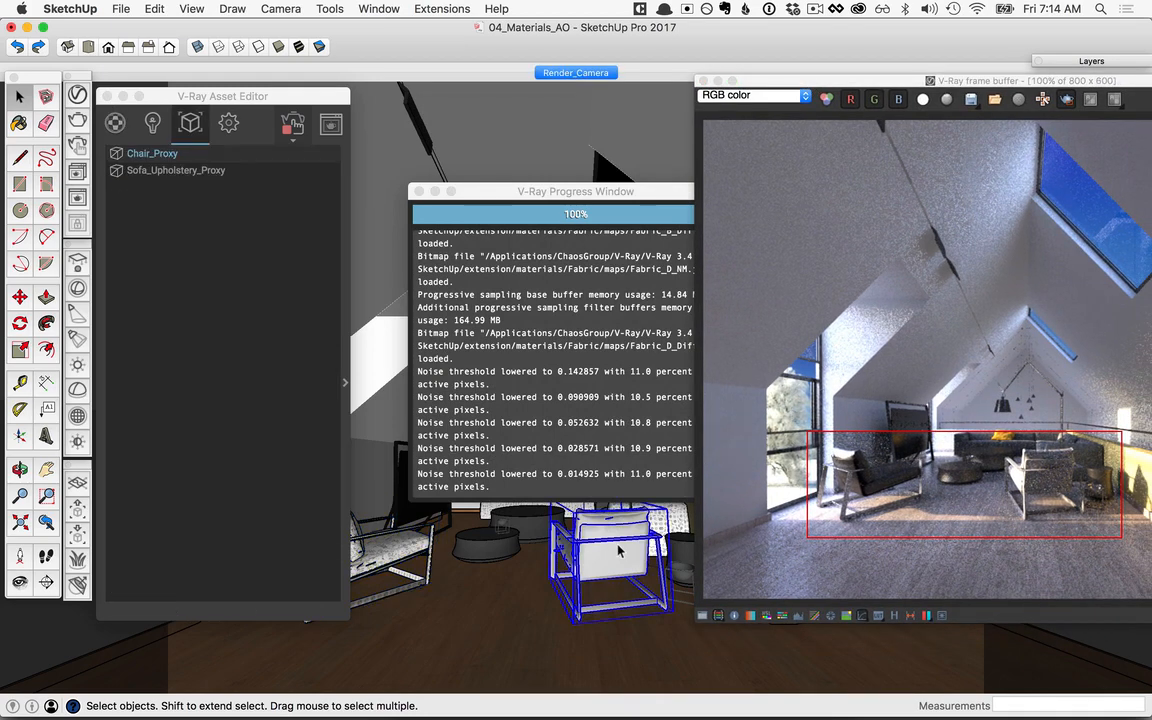
click(115, 122)
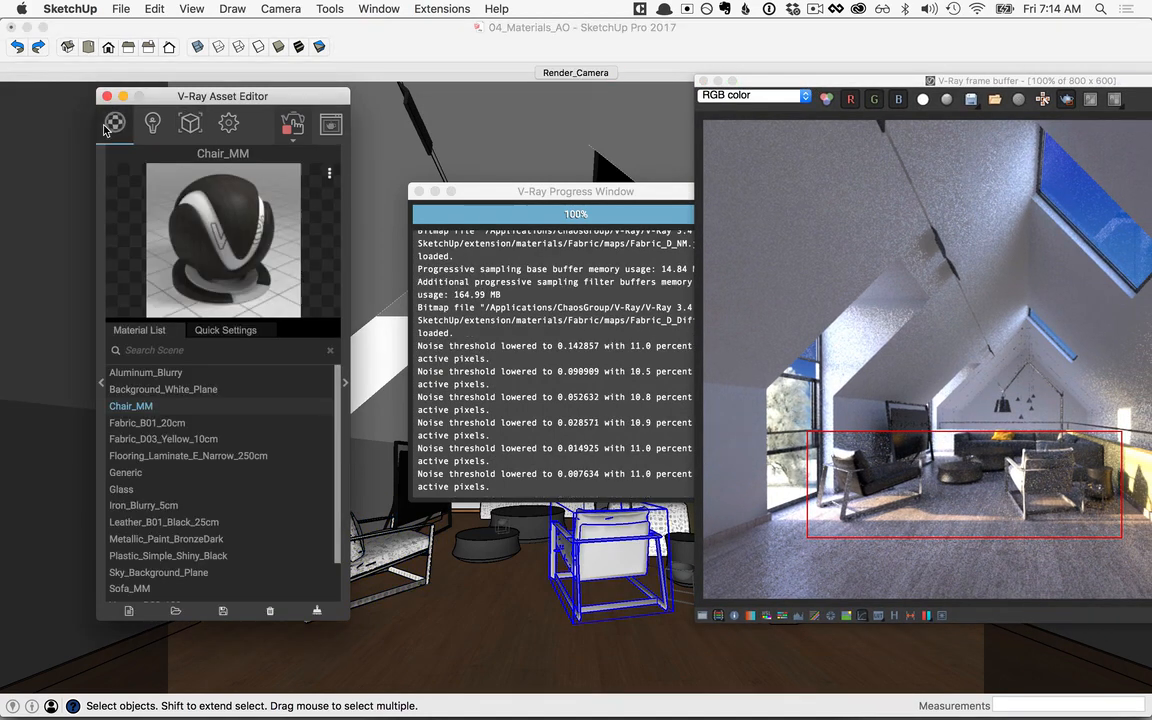
right_click(145, 407)
click(211, 445)
double_click(940, 84)
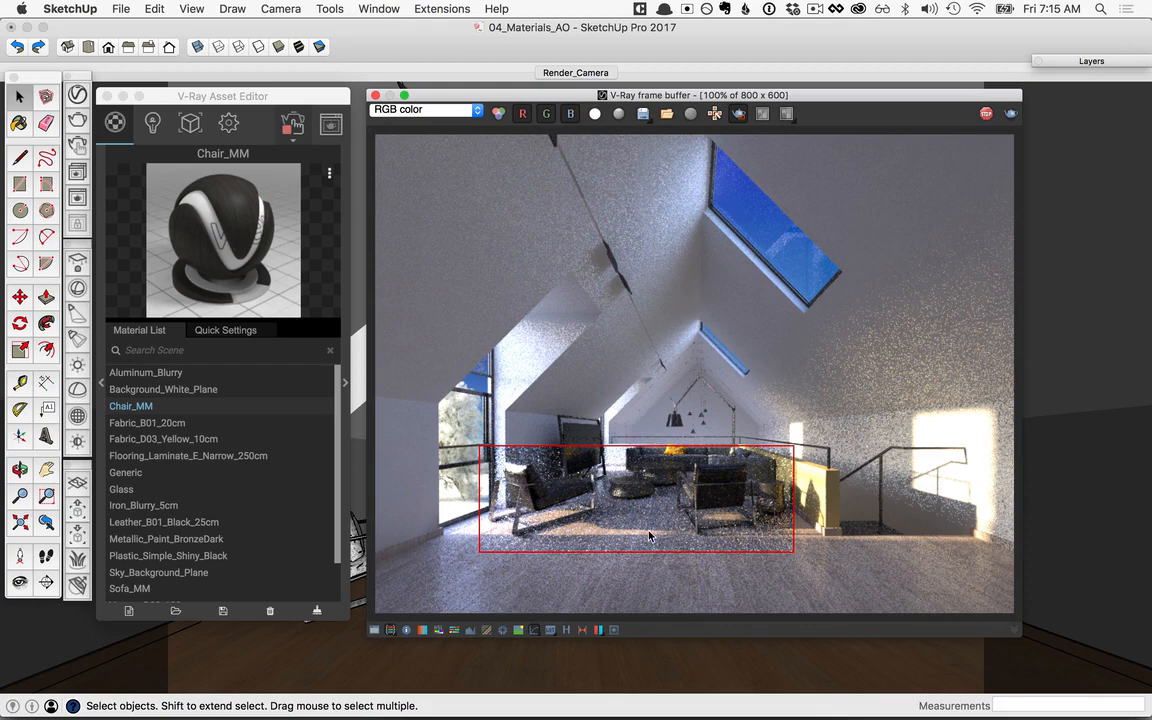
Step: End the interactive region render and start a full-frame progressive render with interactive mode off
click(291, 125)
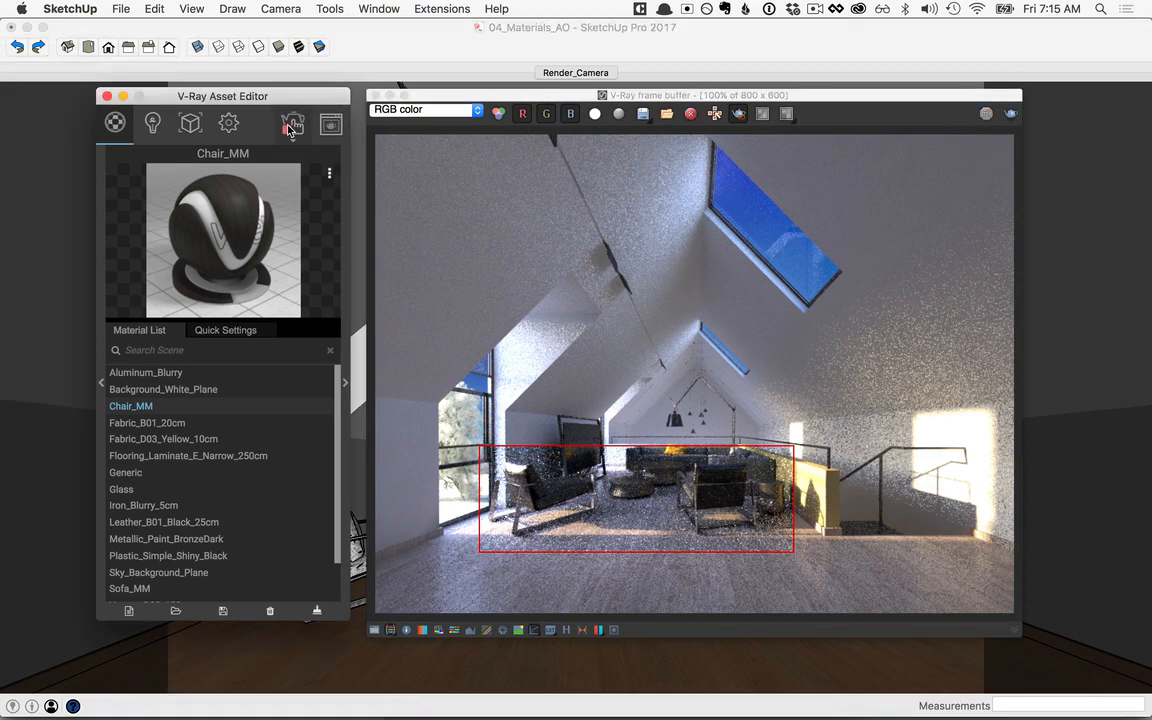
click(739, 115)
click(230, 130)
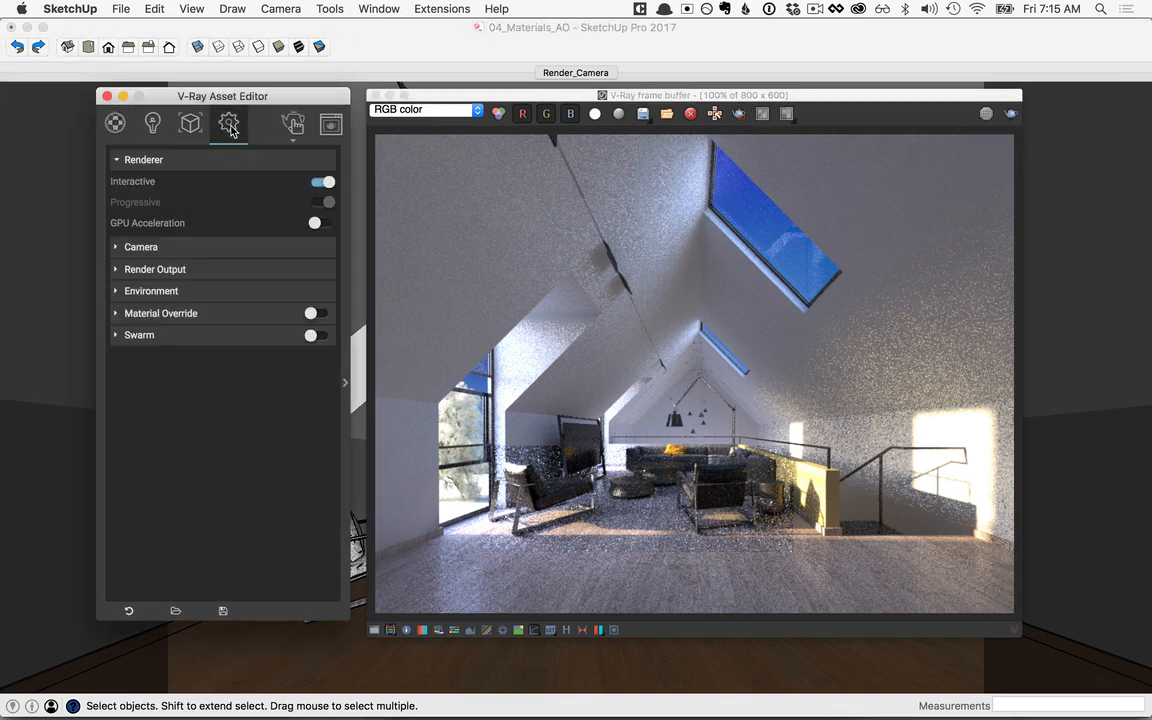
click(324, 183)
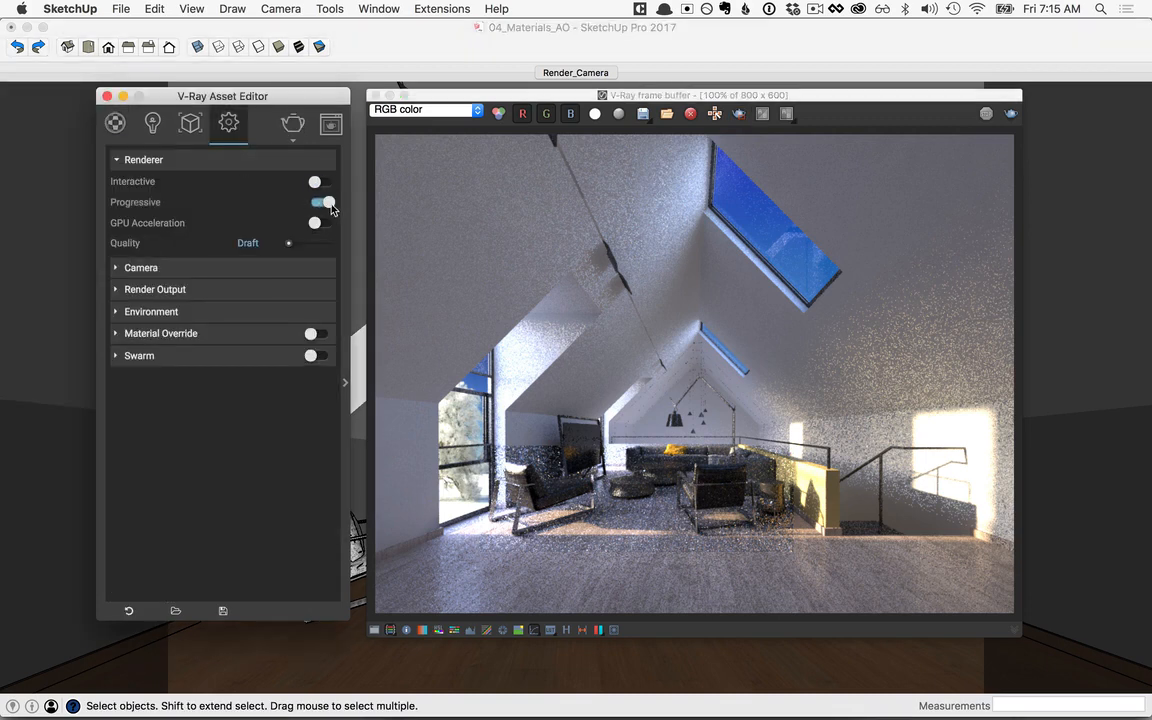
click(293, 126)
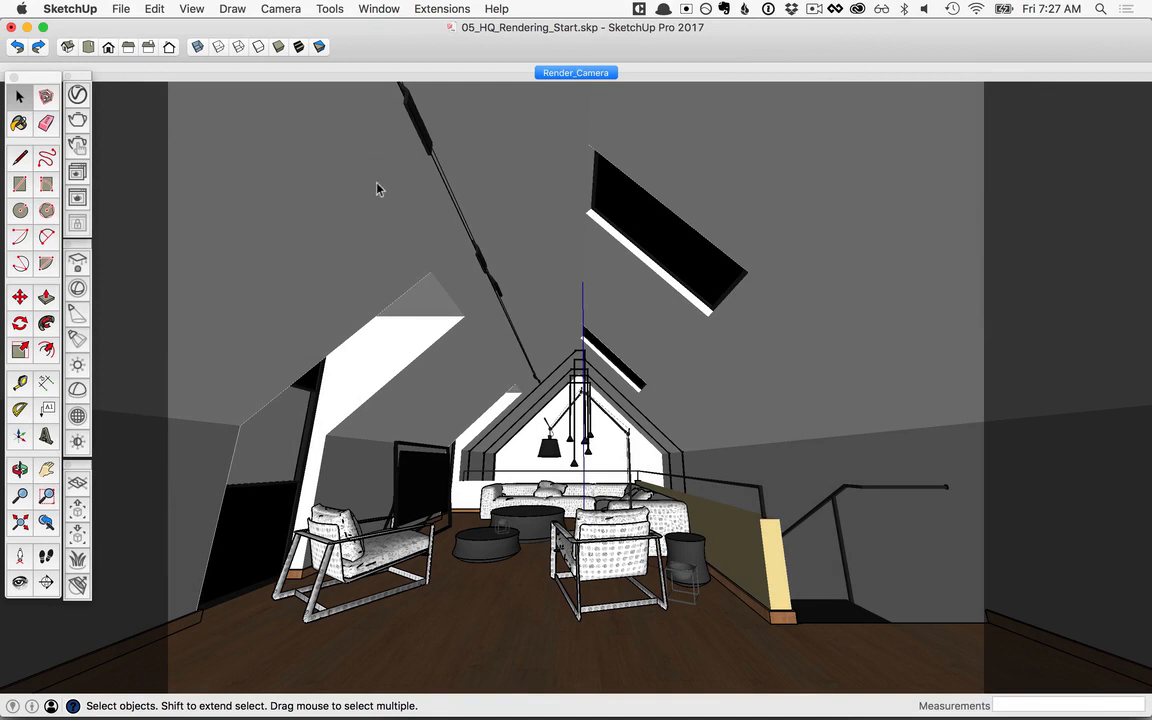
Step: Set the render output's image width to 1200 pixels in the V-Ray settings of the 05_HQ_Rendering_Start model
click(78, 95)
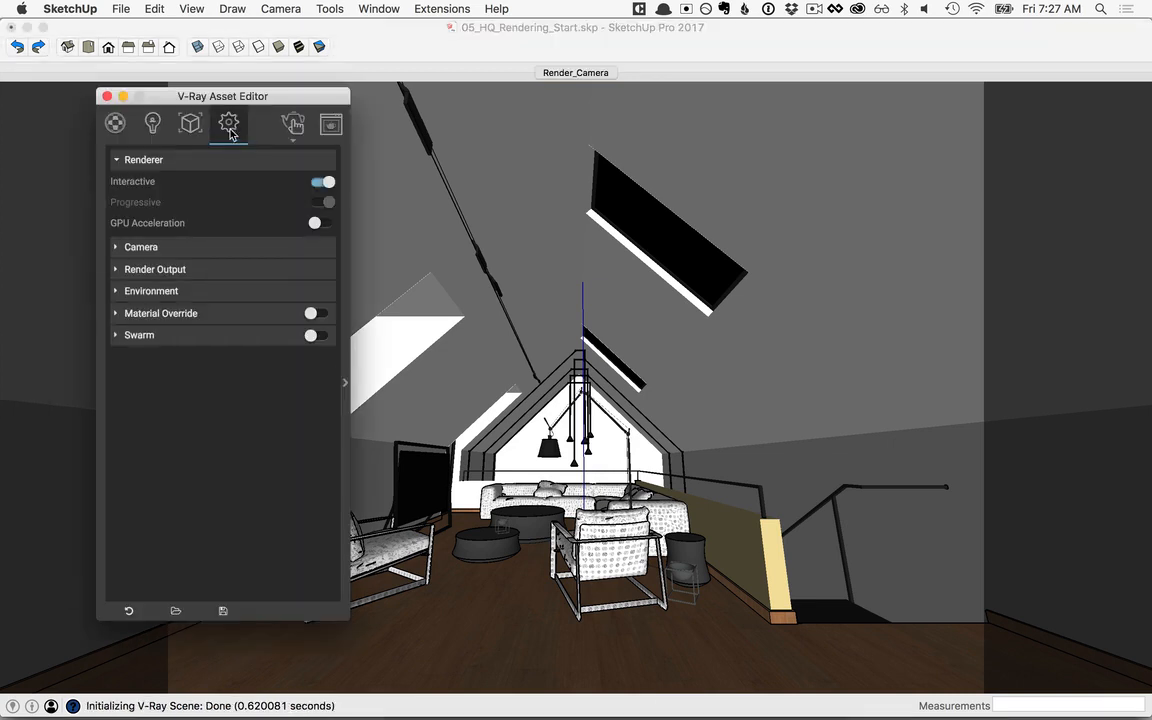
click(155, 270)
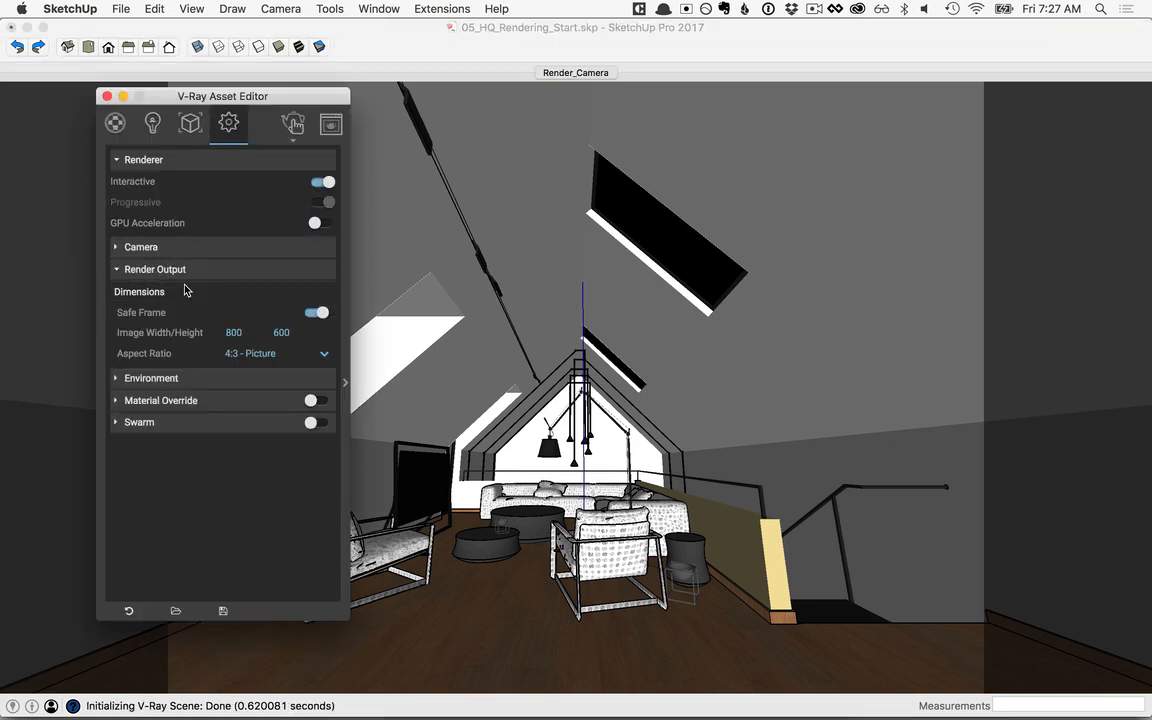
double_click(233, 332)
text(1200)
key(Tab)
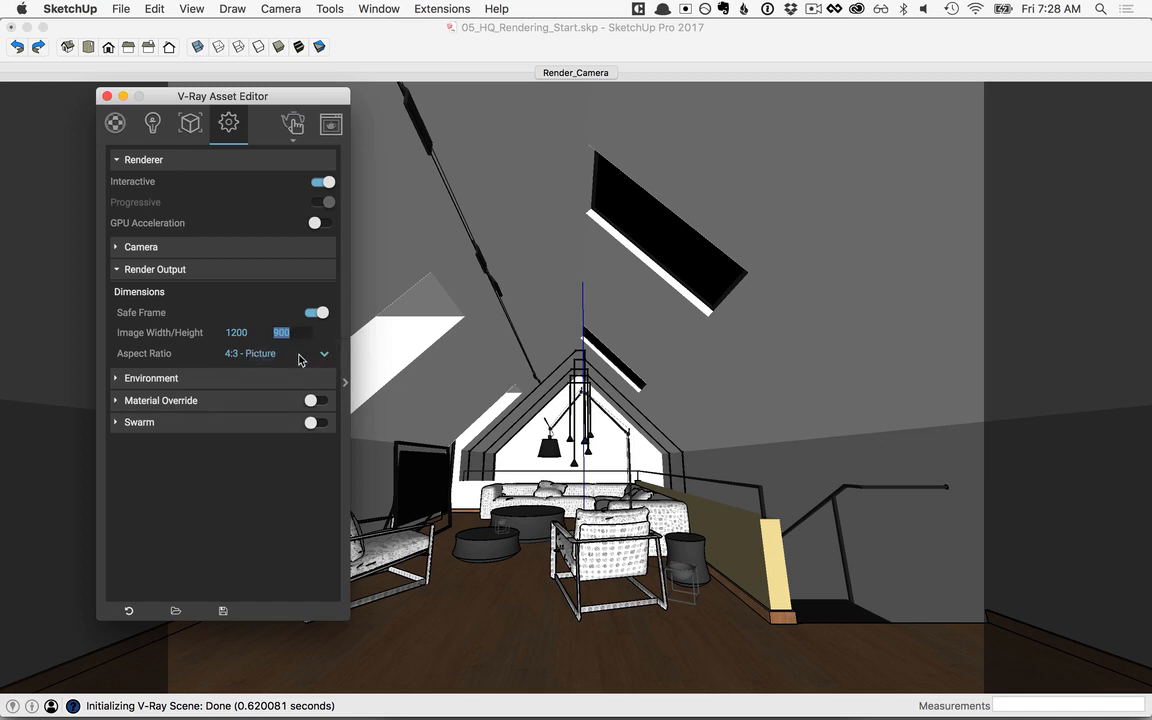
click(135, 269)
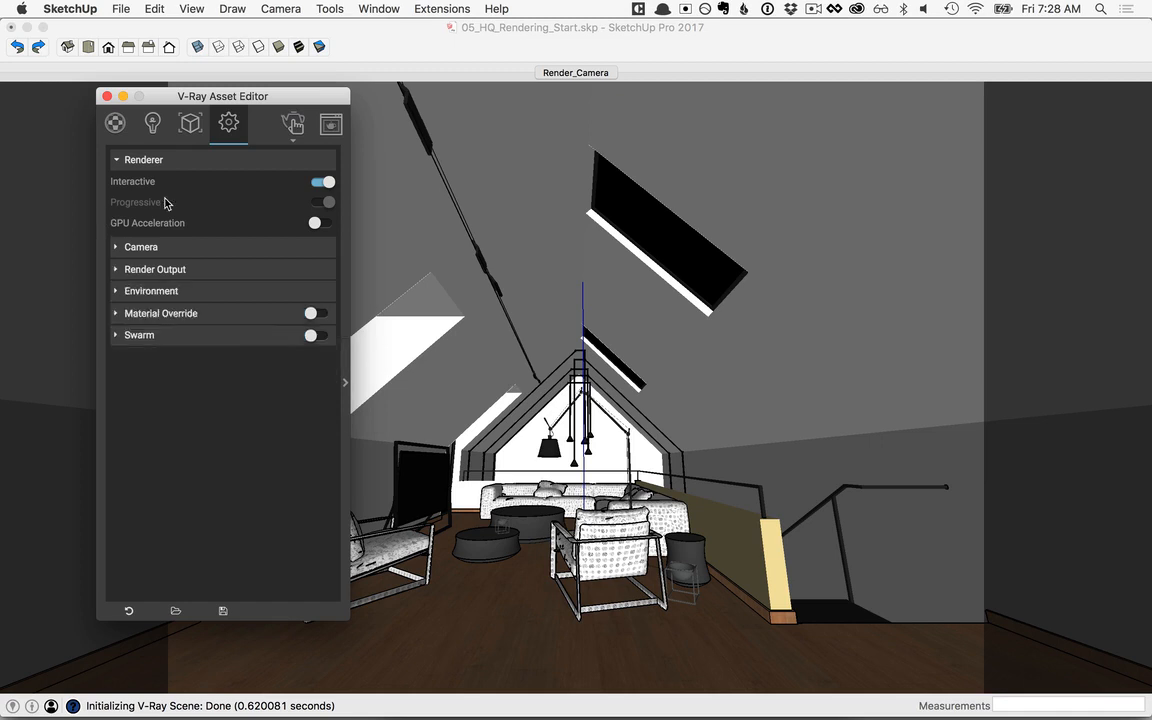
Step: Turn off interactive and progressive rendering with quality set to High, and expand the advanced render settings
click(326, 182)
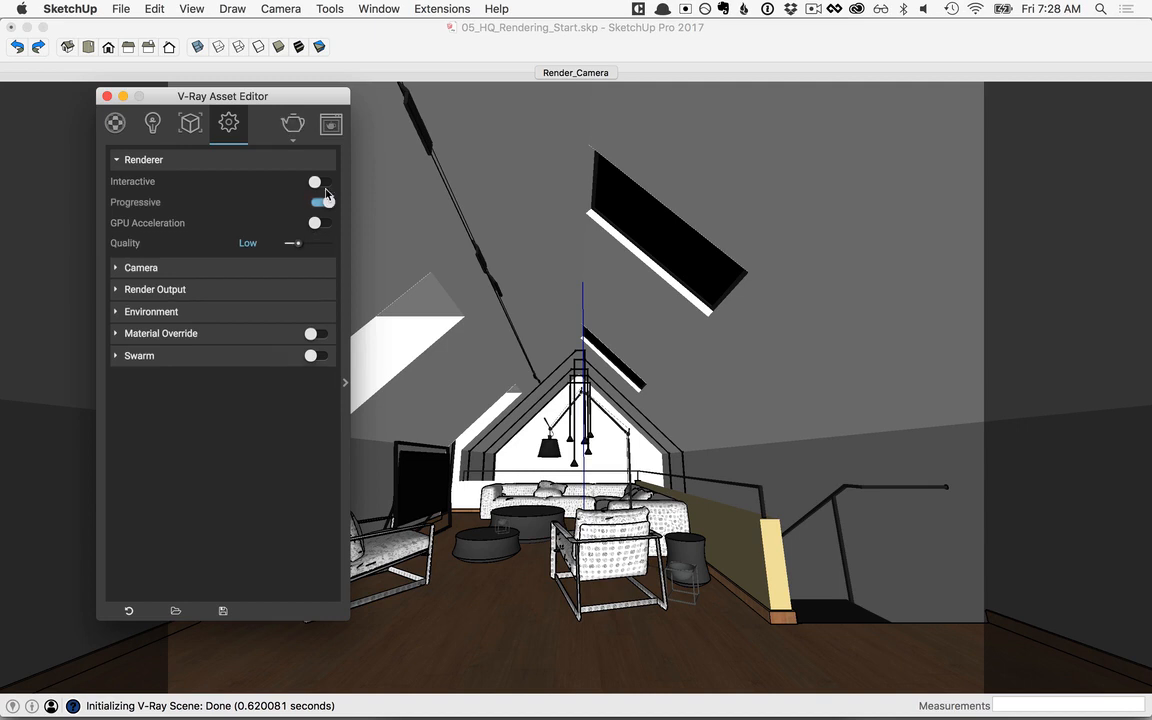
click(326, 203)
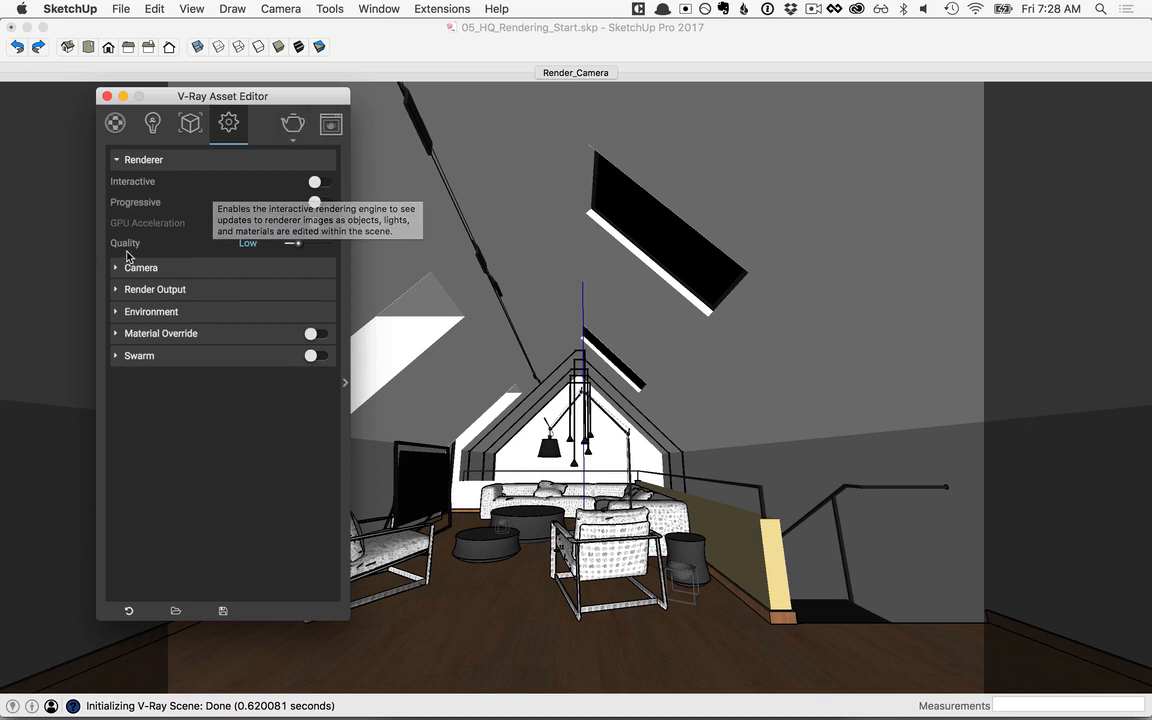
drag(299, 247, 318, 248)
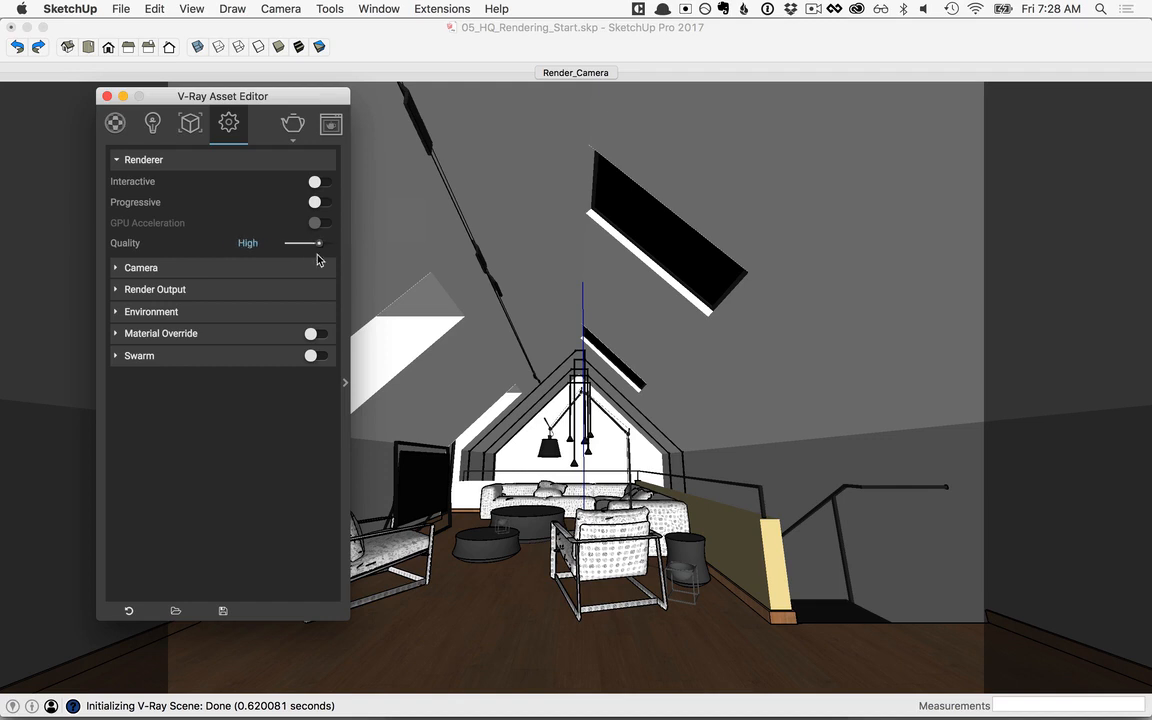
click(345, 385)
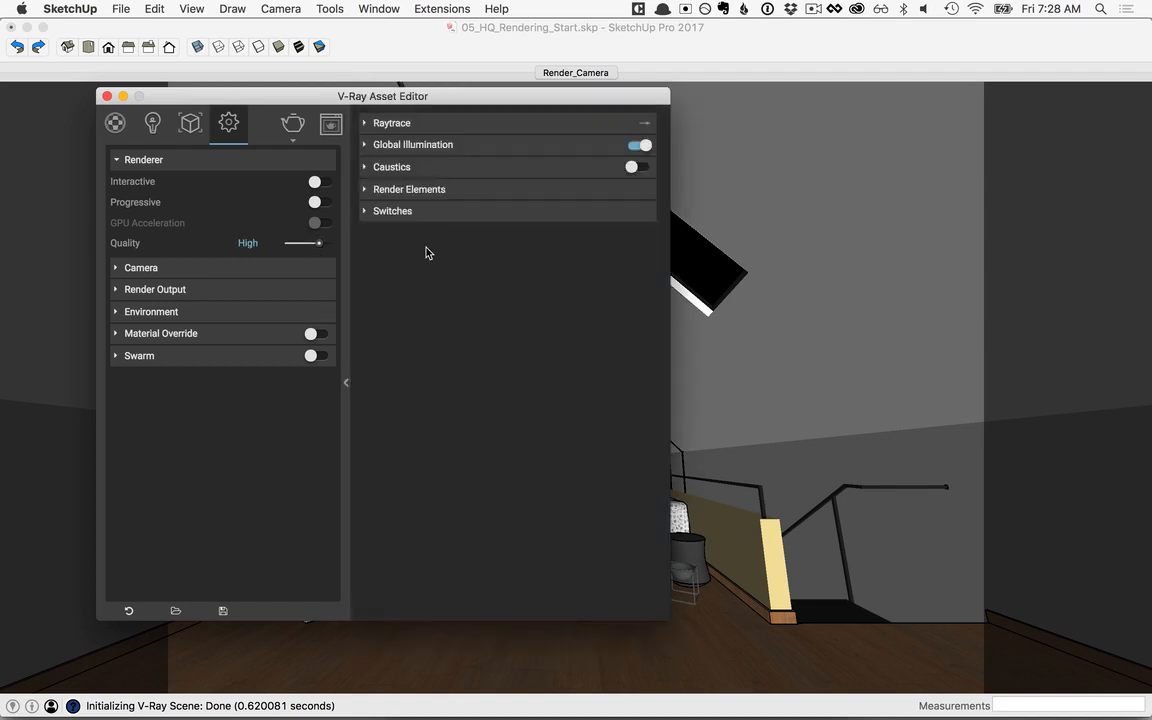
Step: Set the Global Illumination primary rays to Brute force, leaving Light cache for the secondary rays
click(415, 148)
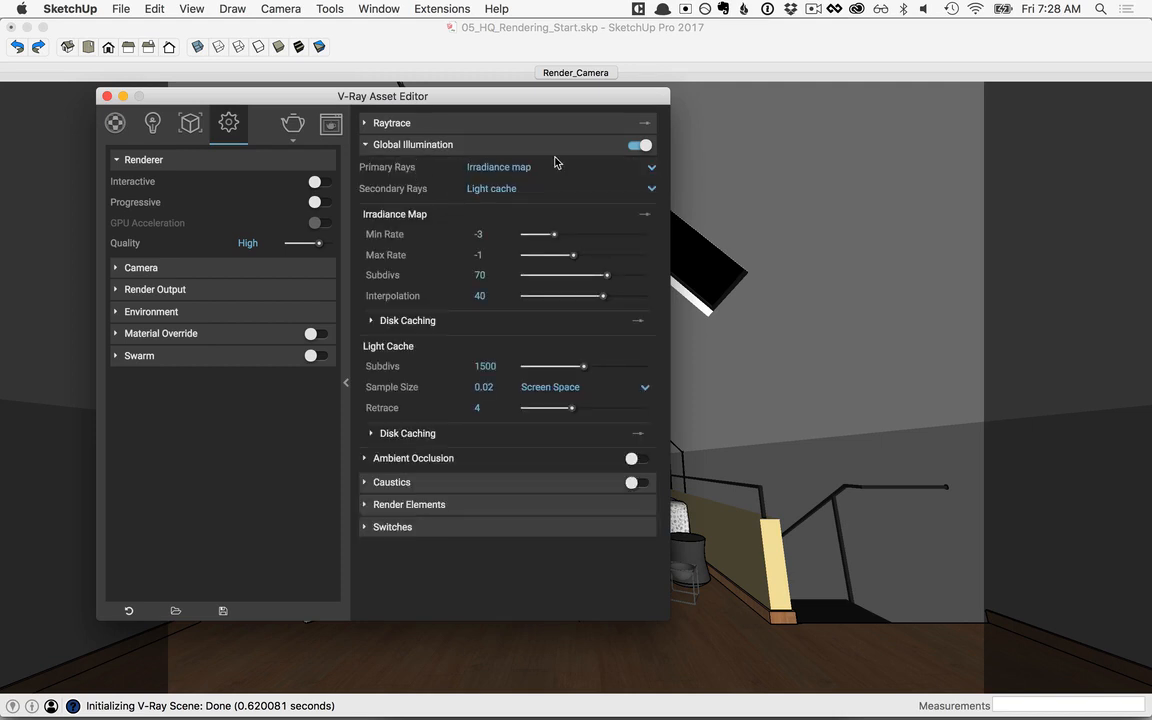
click(510, 169)
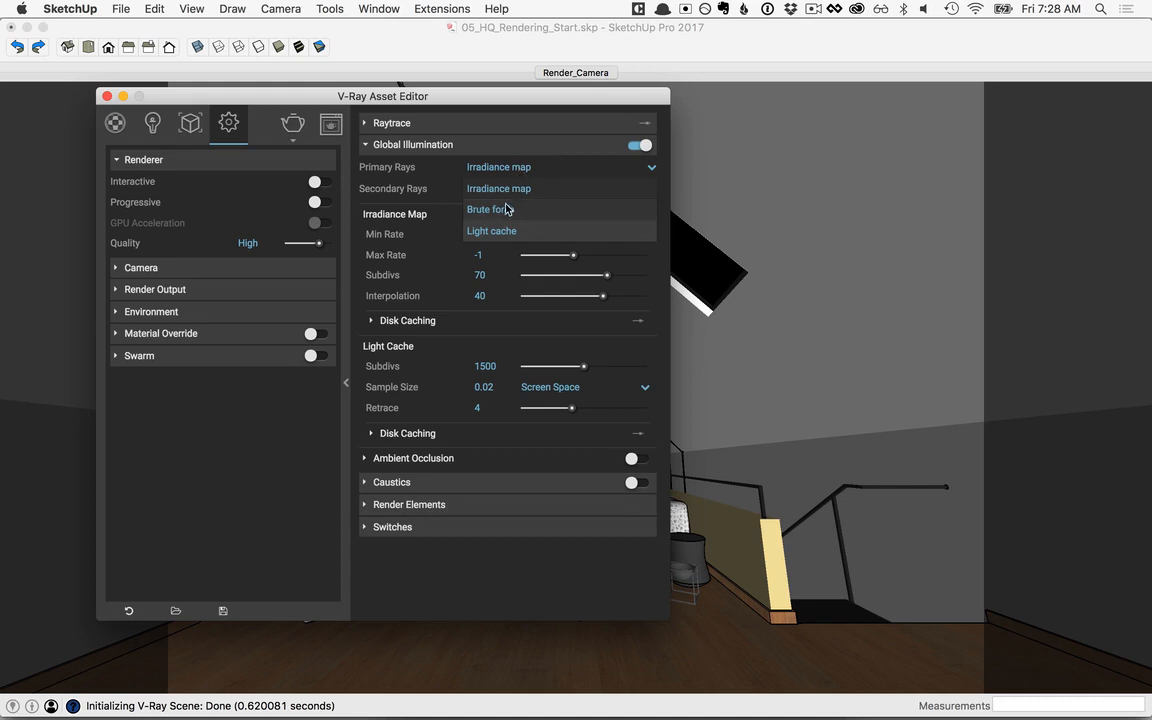
click(504, 211)
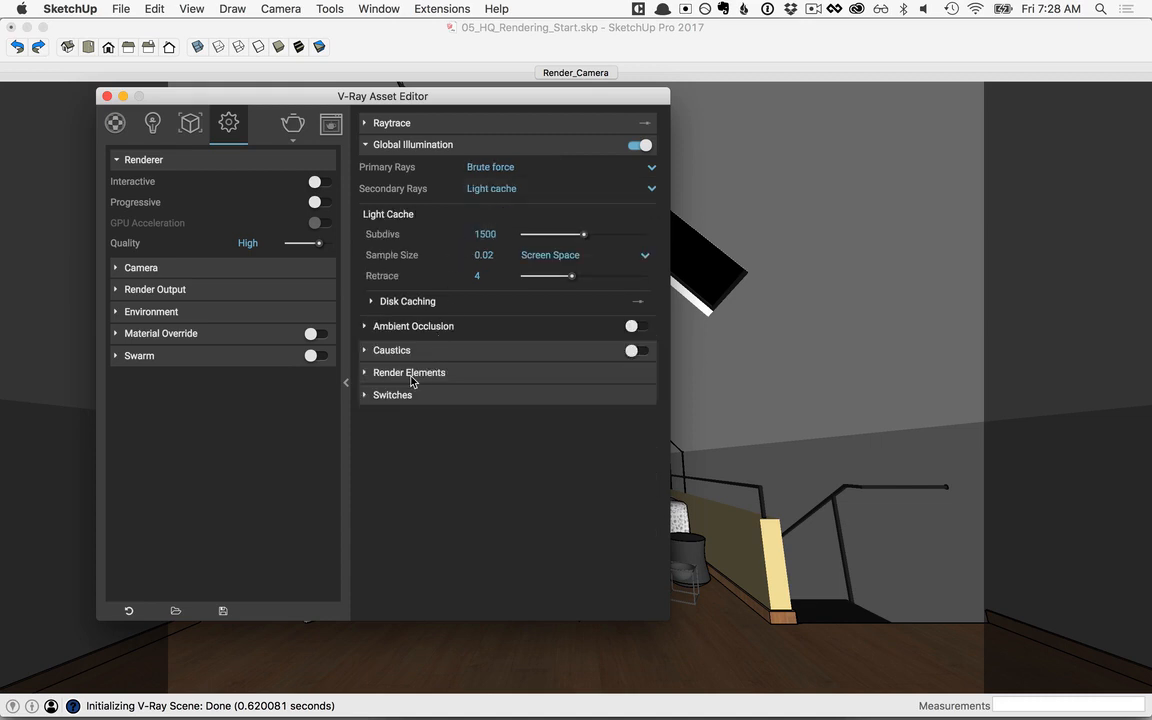
Step: Add Denoiser and Material ID render elements, with the denoiser preset set to Mild
click(413, 376)
click(410, 399)
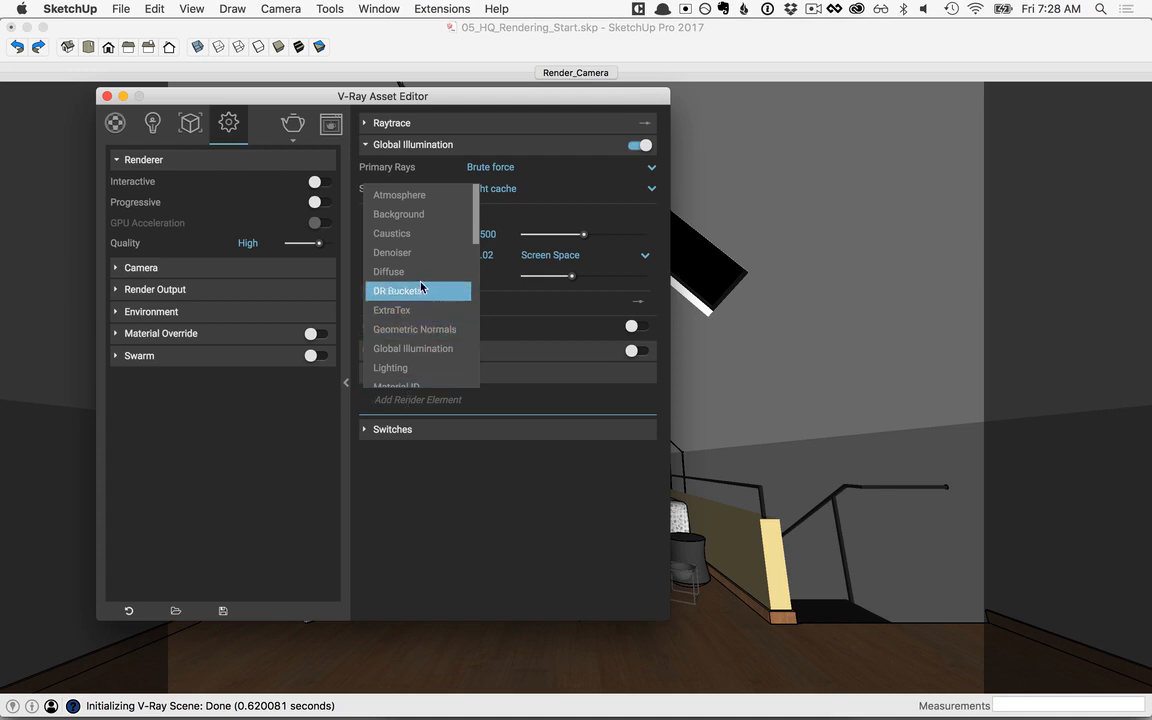
click(403, 257)
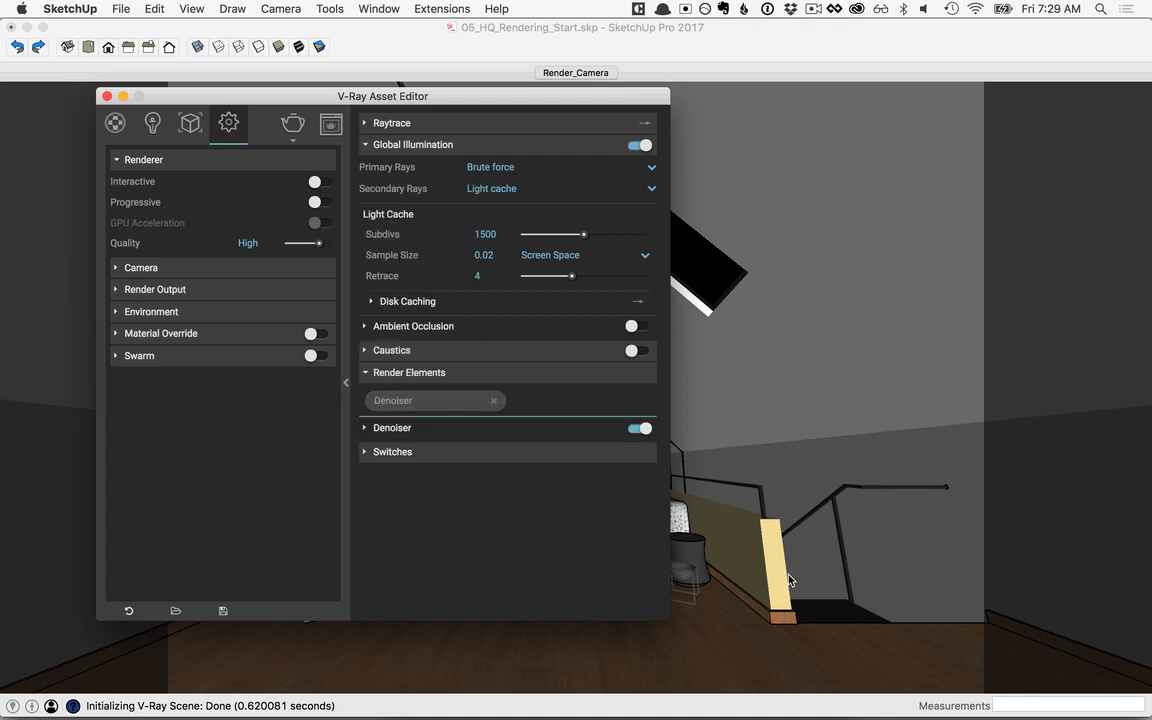
click(366, 429)
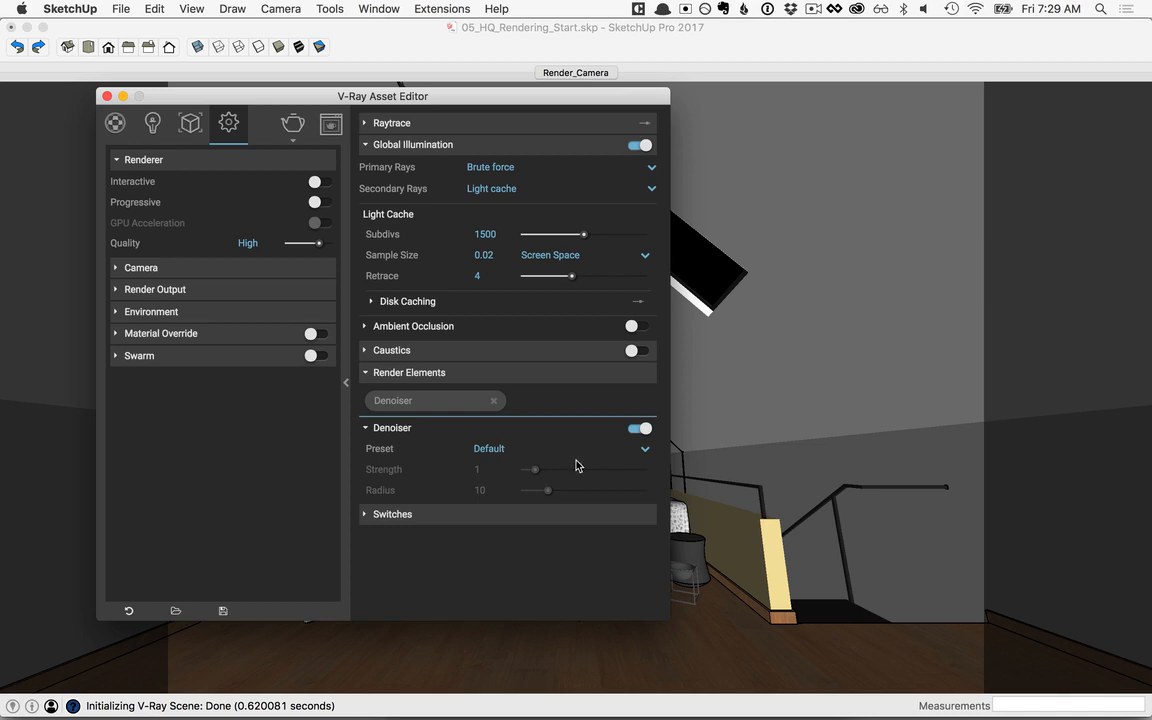
click(645, 449)
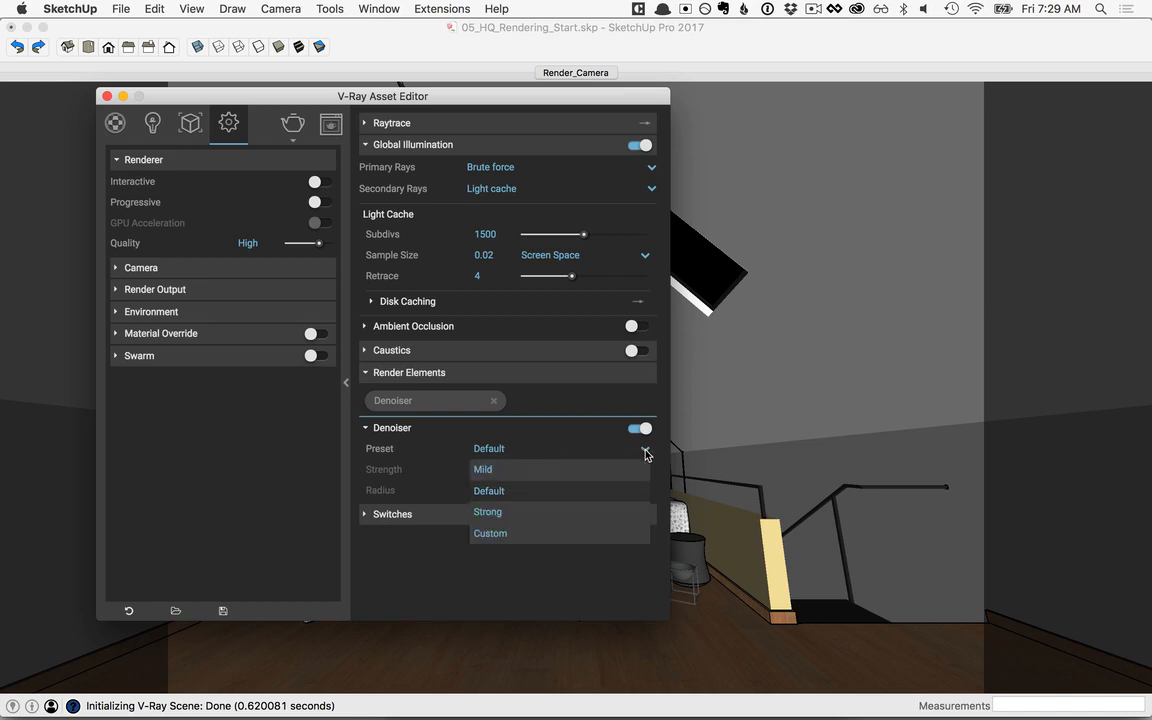
click(488, 472)
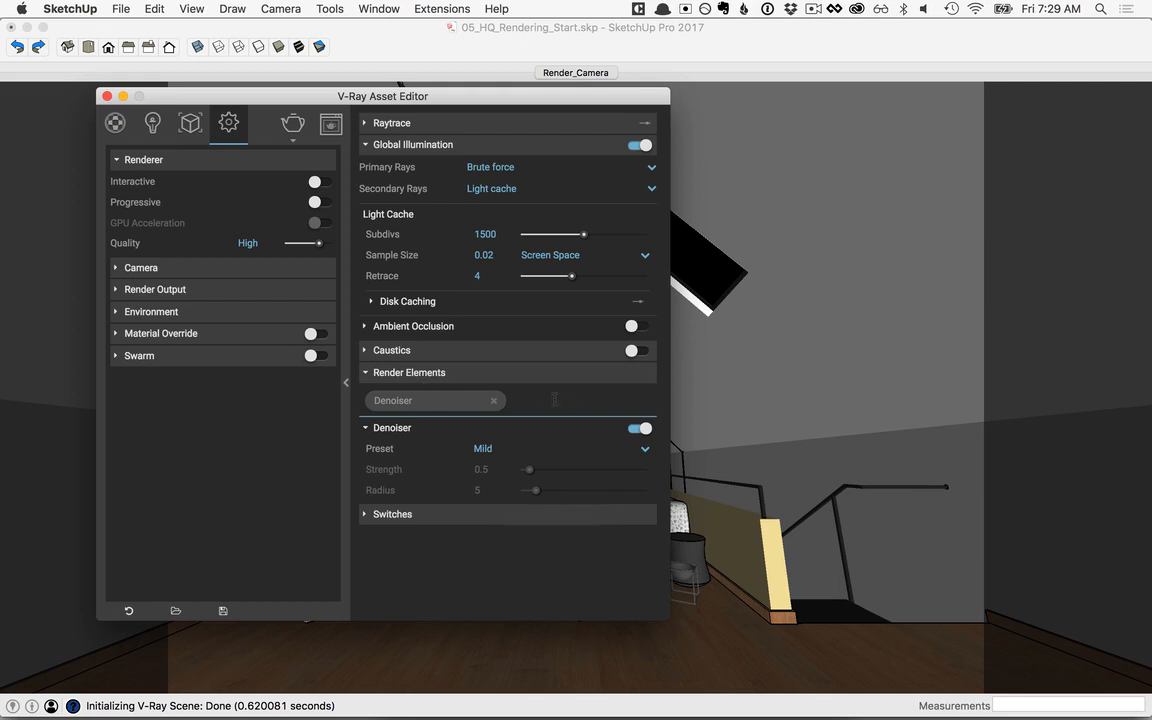
click(554, 399)
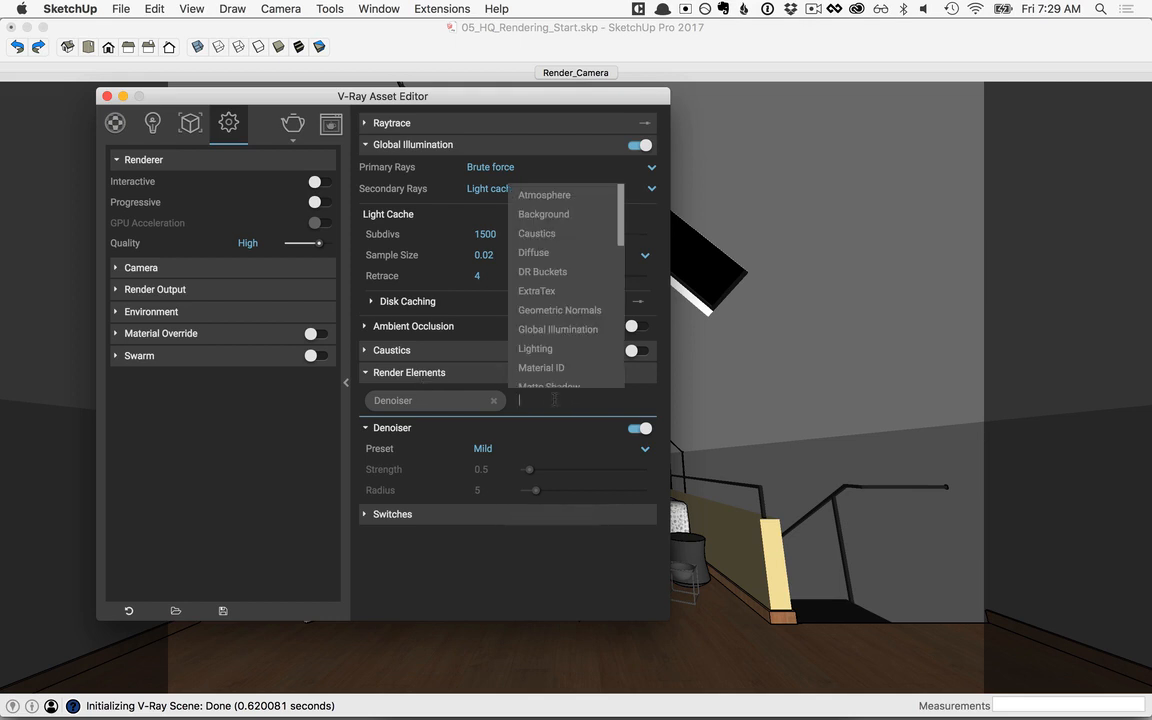
click(562, 369)
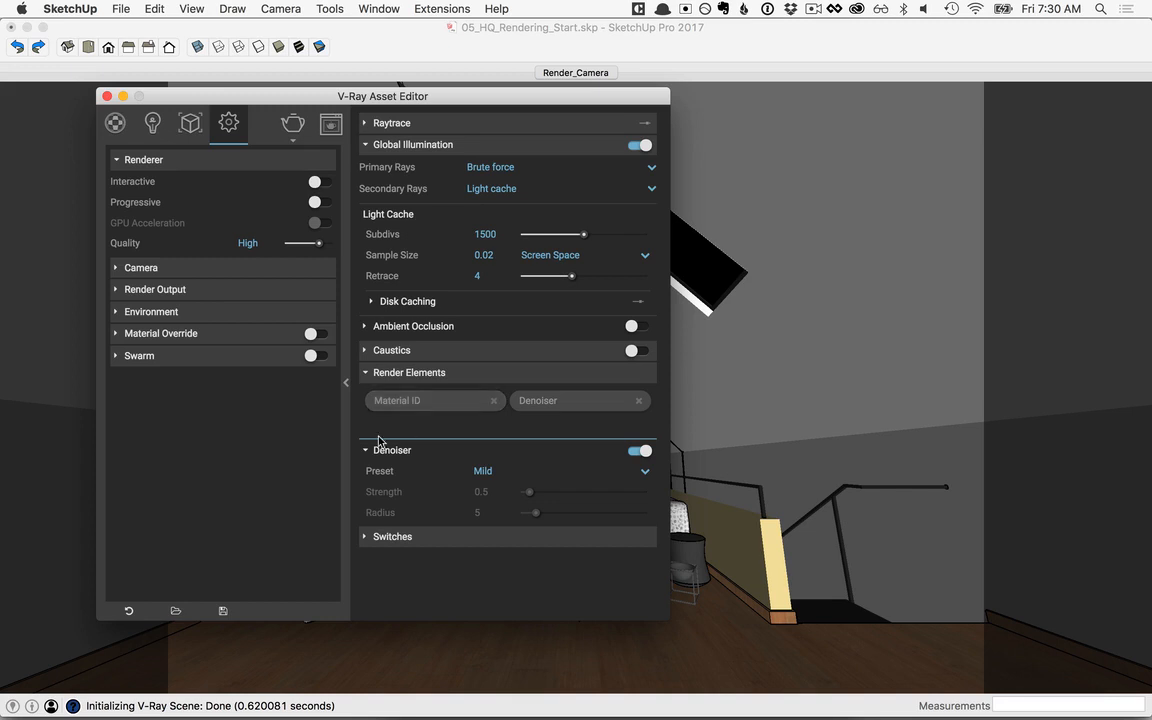
Step: Change the Glass material's ID color to green by setting its red value to 86 (hex 56A775)
click(113, 124)
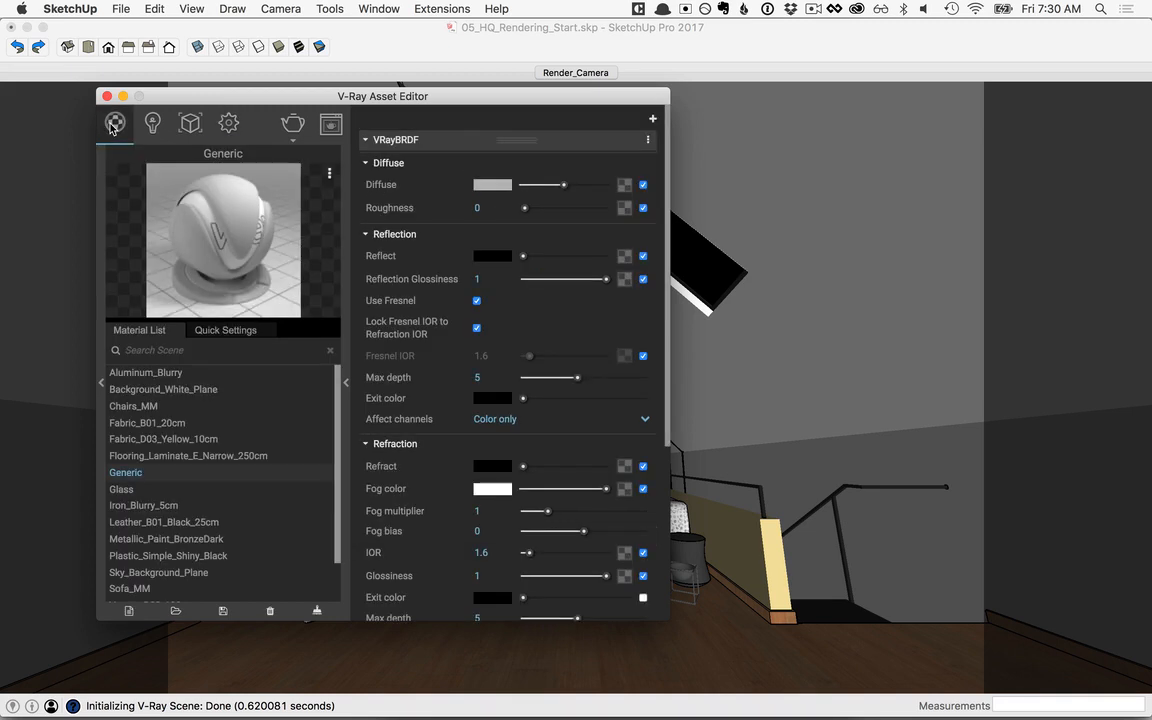
click(160, 489)
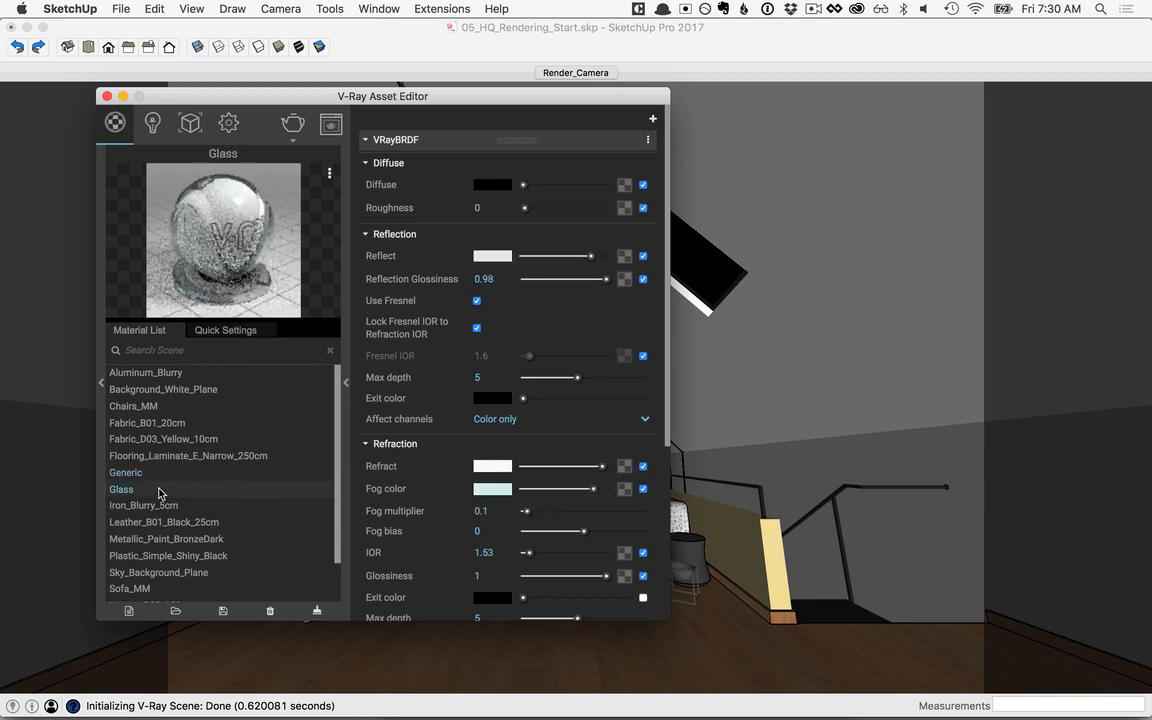
scroll(540, 478, down, 5)
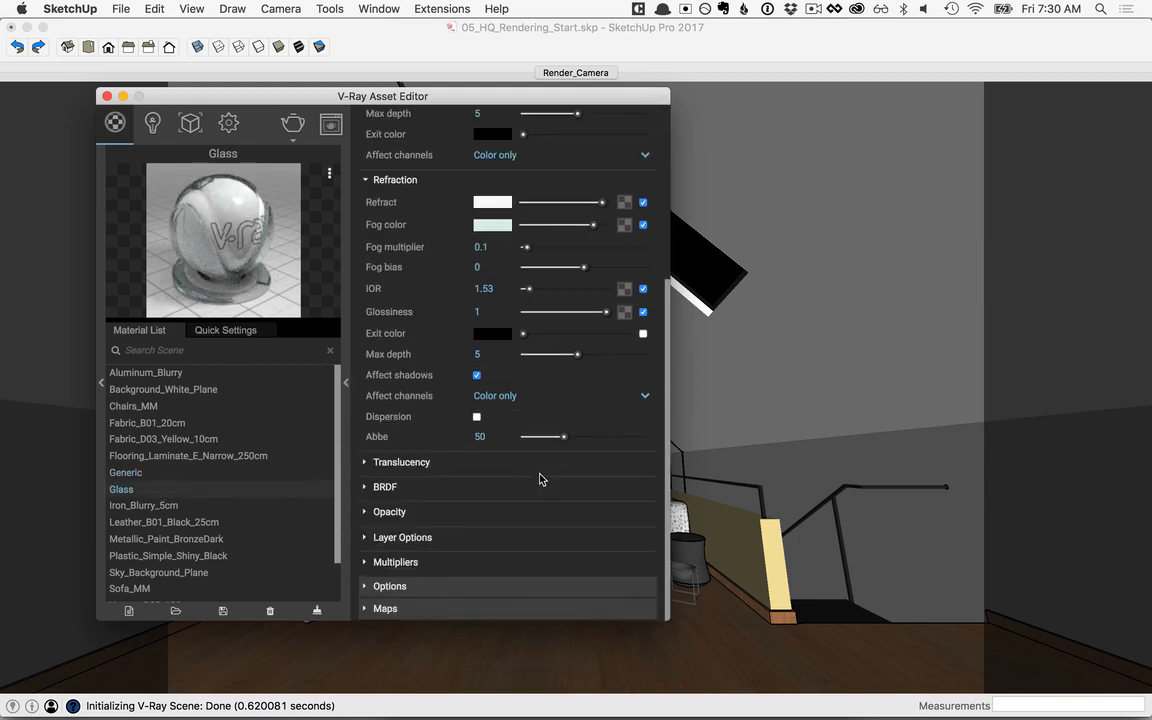
click(404, 588)
scroll(400, 606, down, 3)
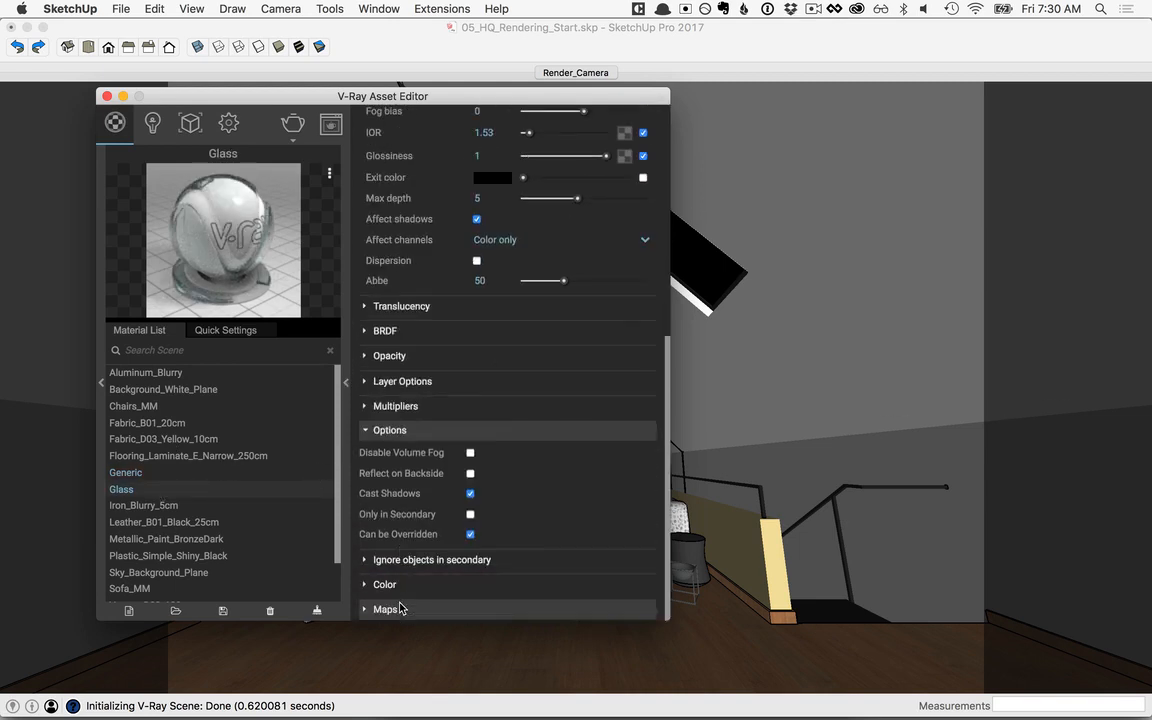
click(385, 585)
scroll(390, 586, down, 2)
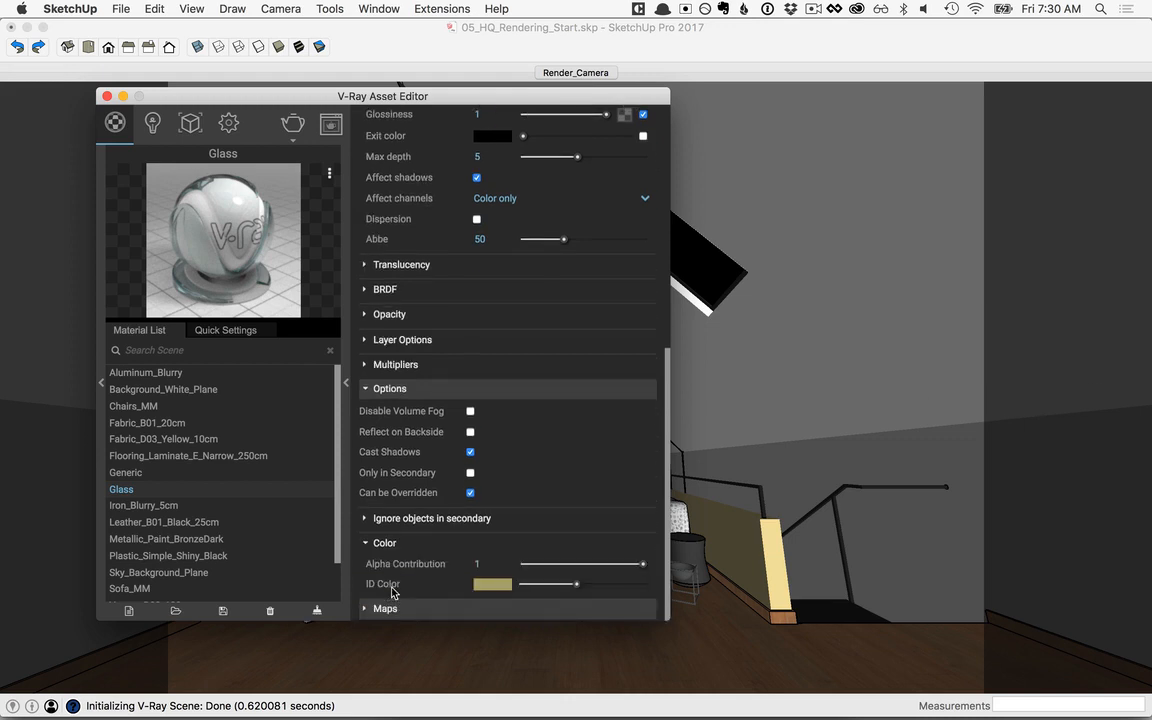
click(494, 586)
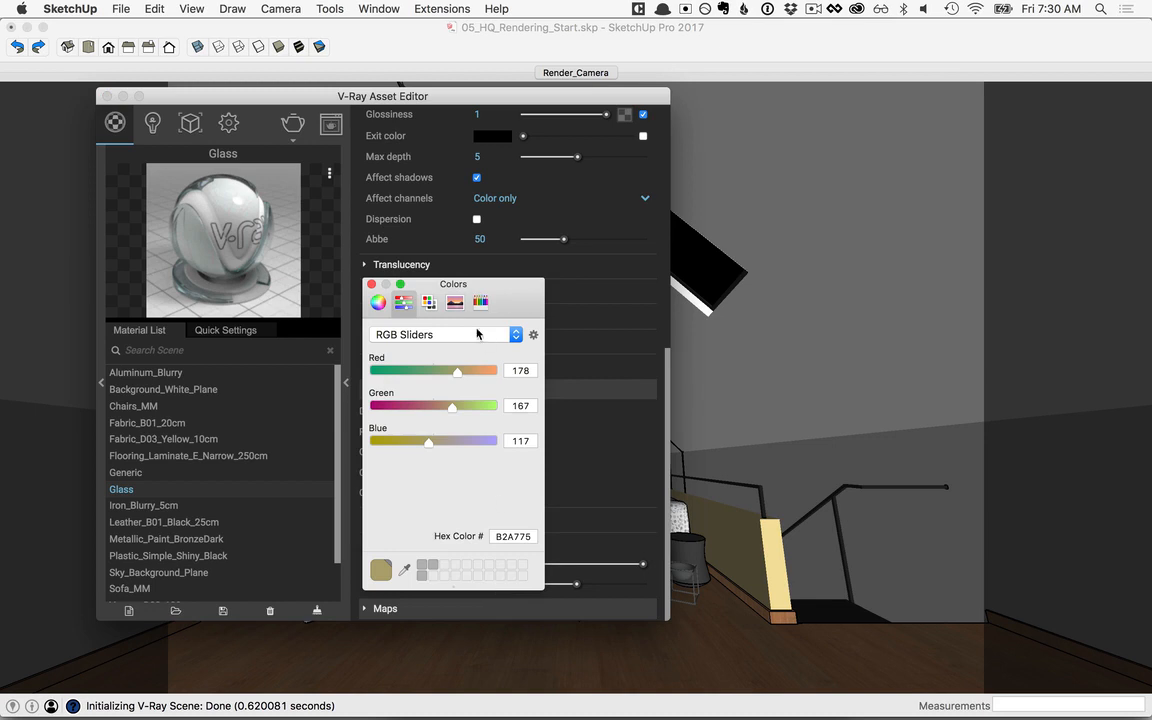
drag(457, 371, 419, 373)
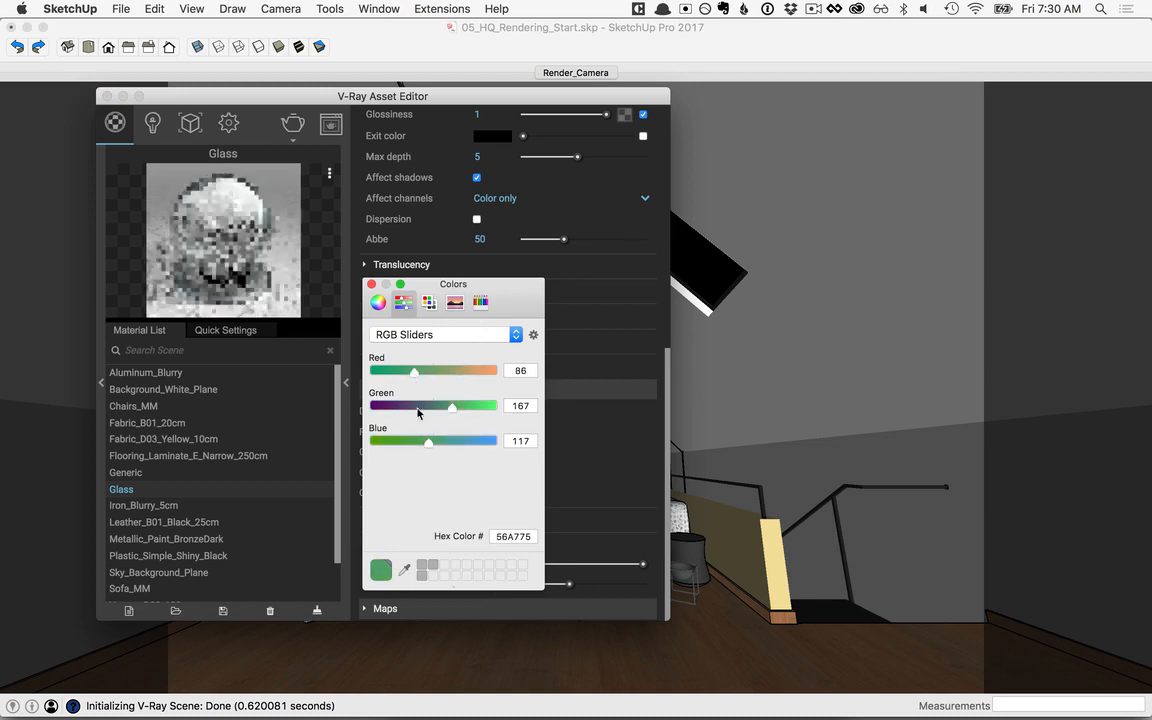
click(371, 284)
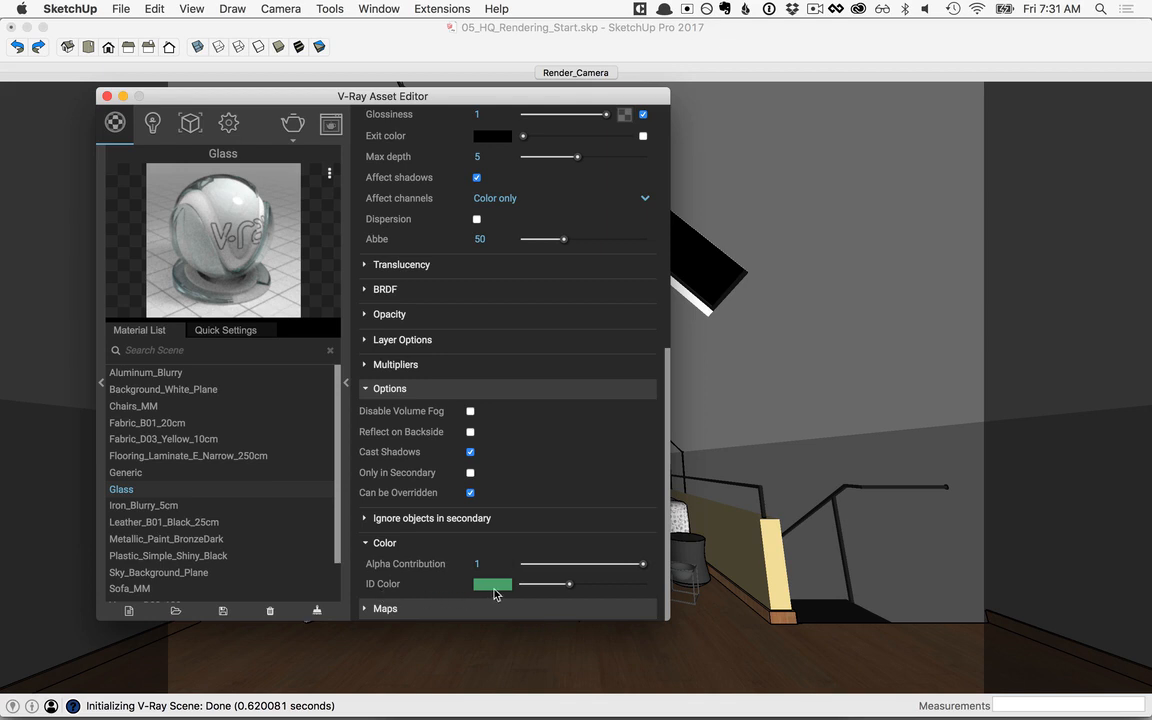
Step: Start the high-quality render, and load Final.vrimg from the Rendering folder into the V-Ray frame buffer
click(347, 387)
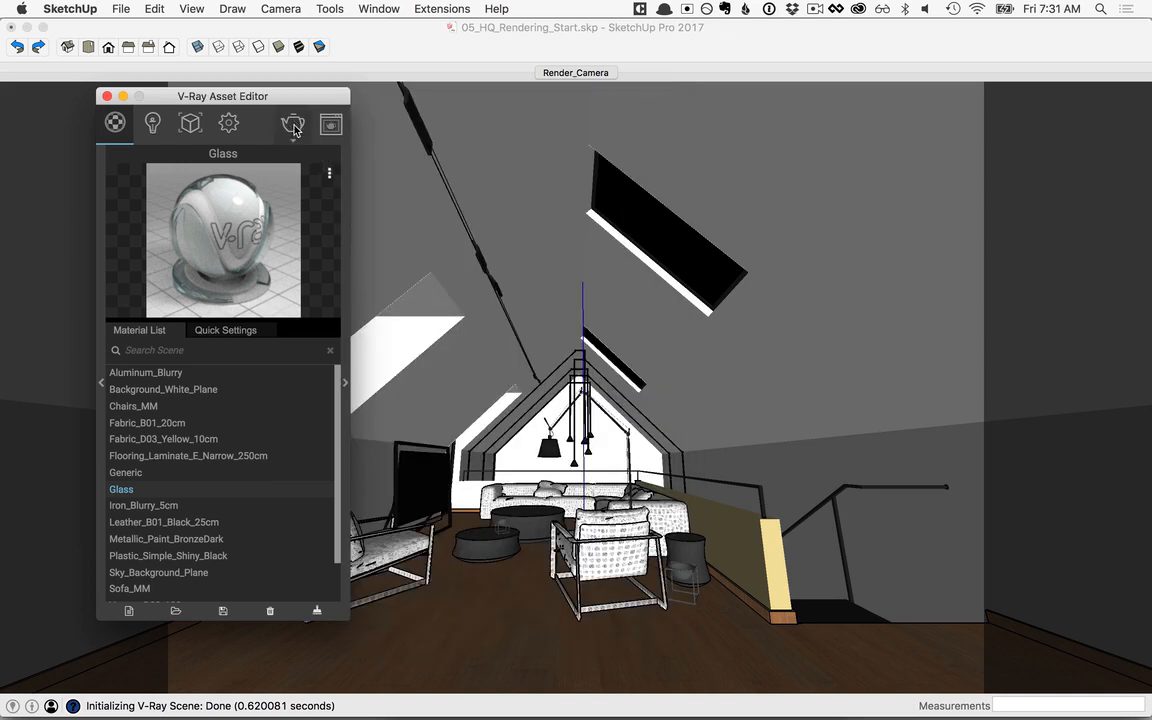
click(293, 125)
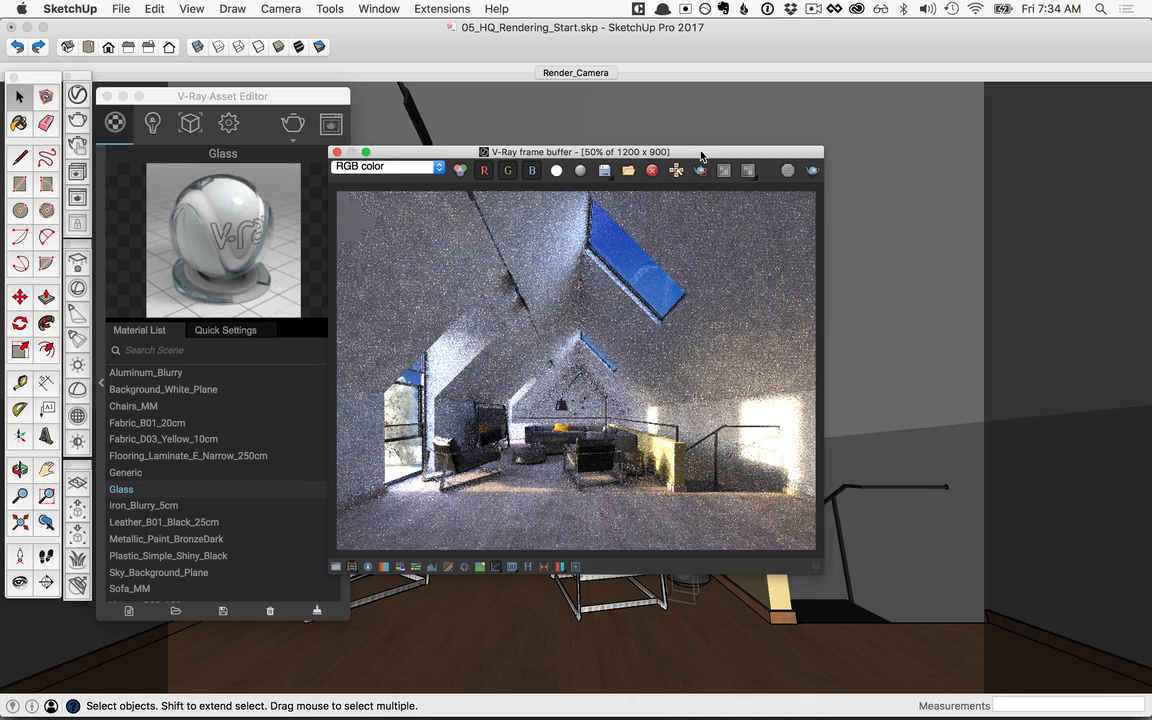
click(628, 170)
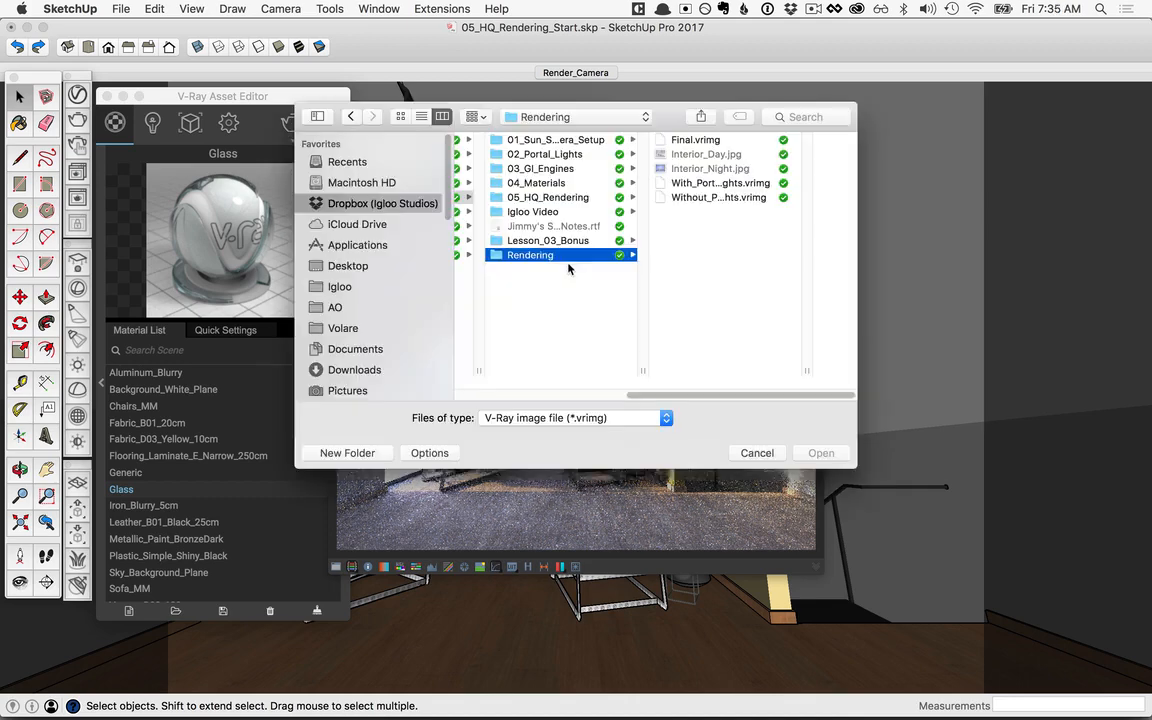
click(696, 140)
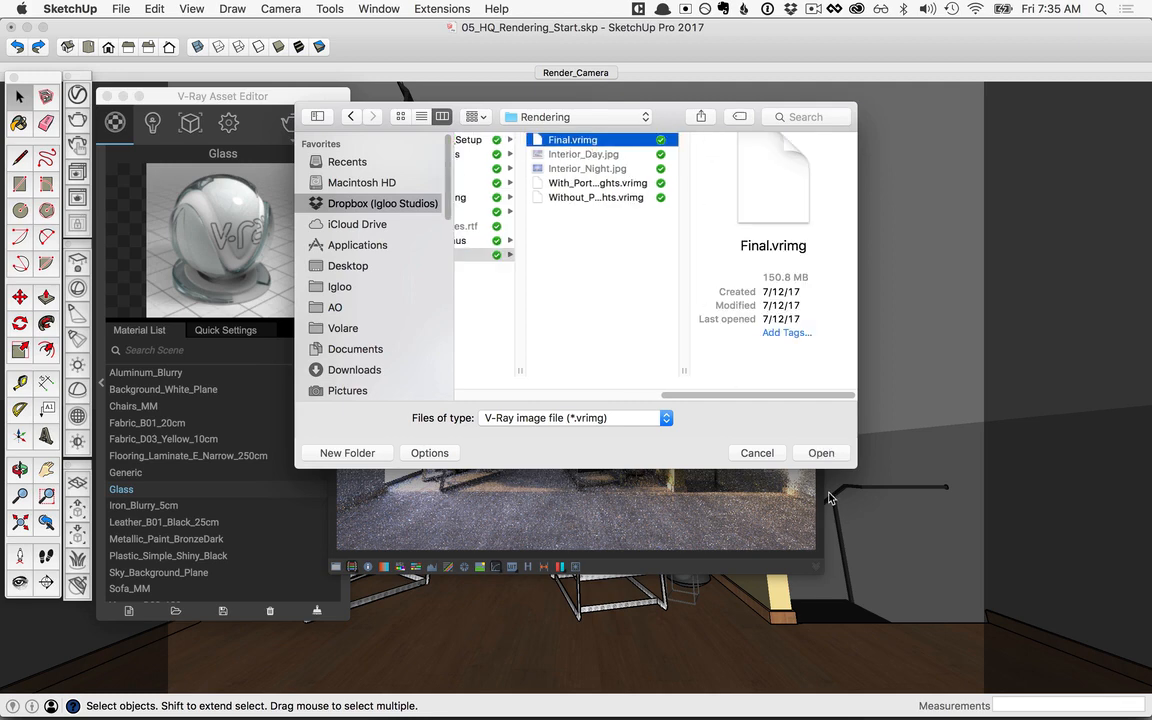
click(821, 453)
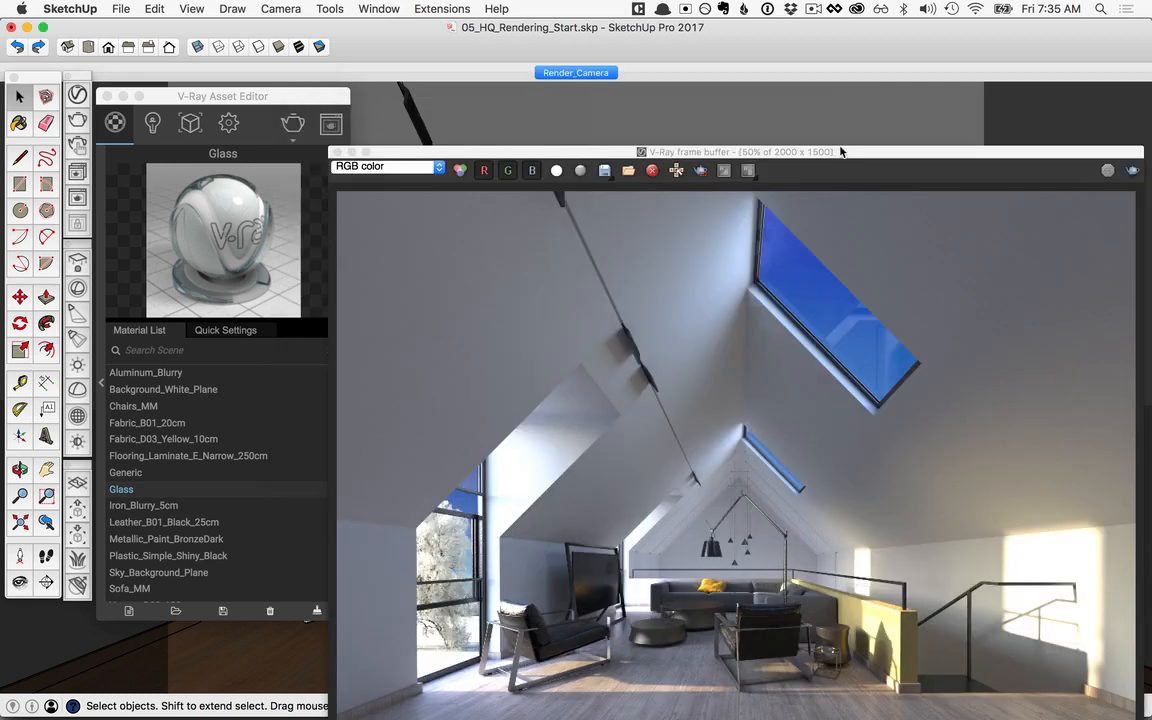
drag(771, 140, 826, 59)
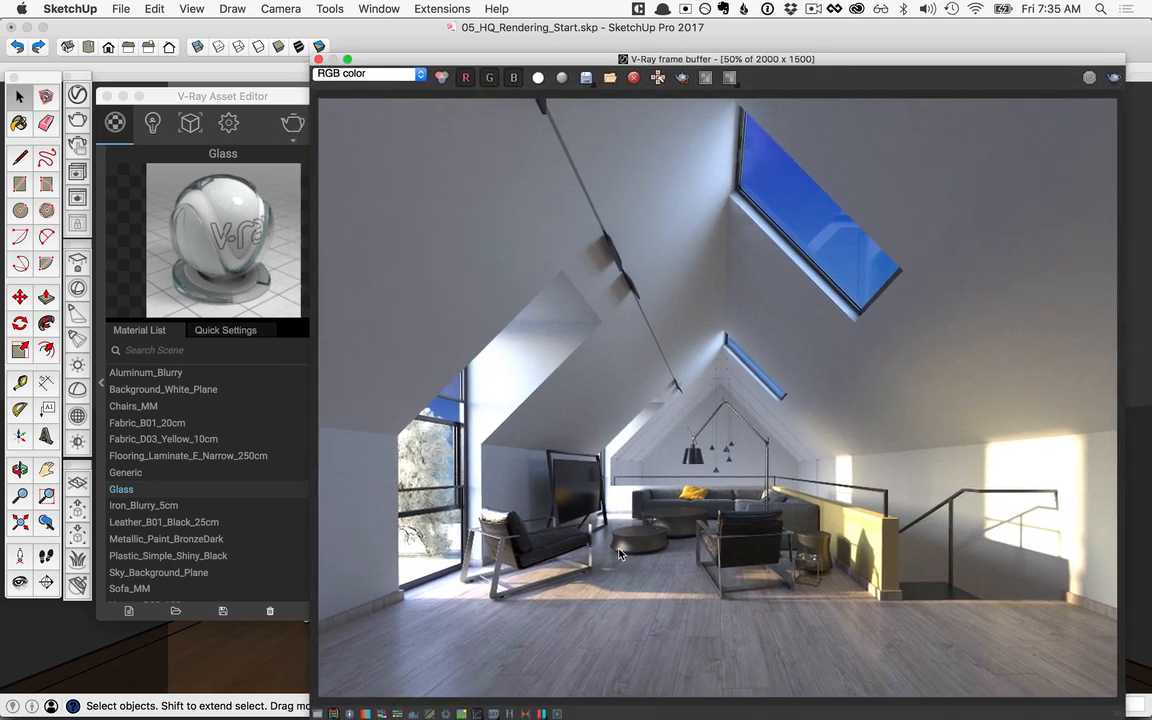
Step: Examine the noise on the yellow half wall and stair wall at 200% and compare the RGB color and Denoiser channels
scroll(700, 558, up, 4)
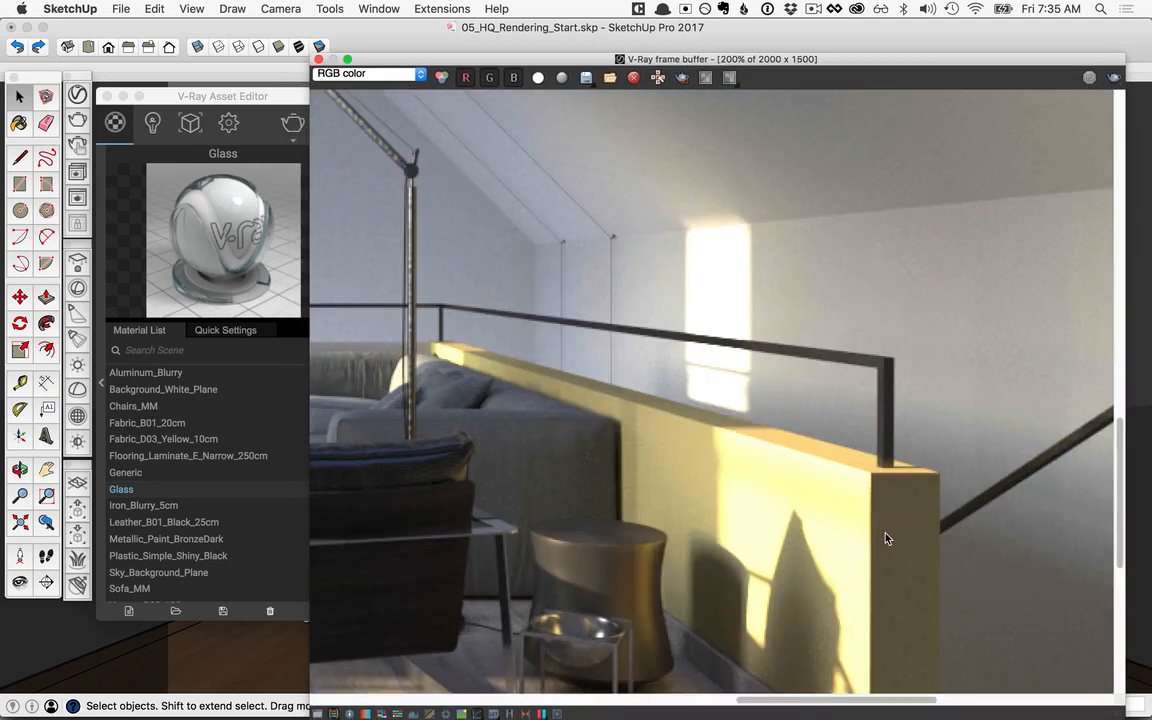
scroll(885, 548, right, 6)
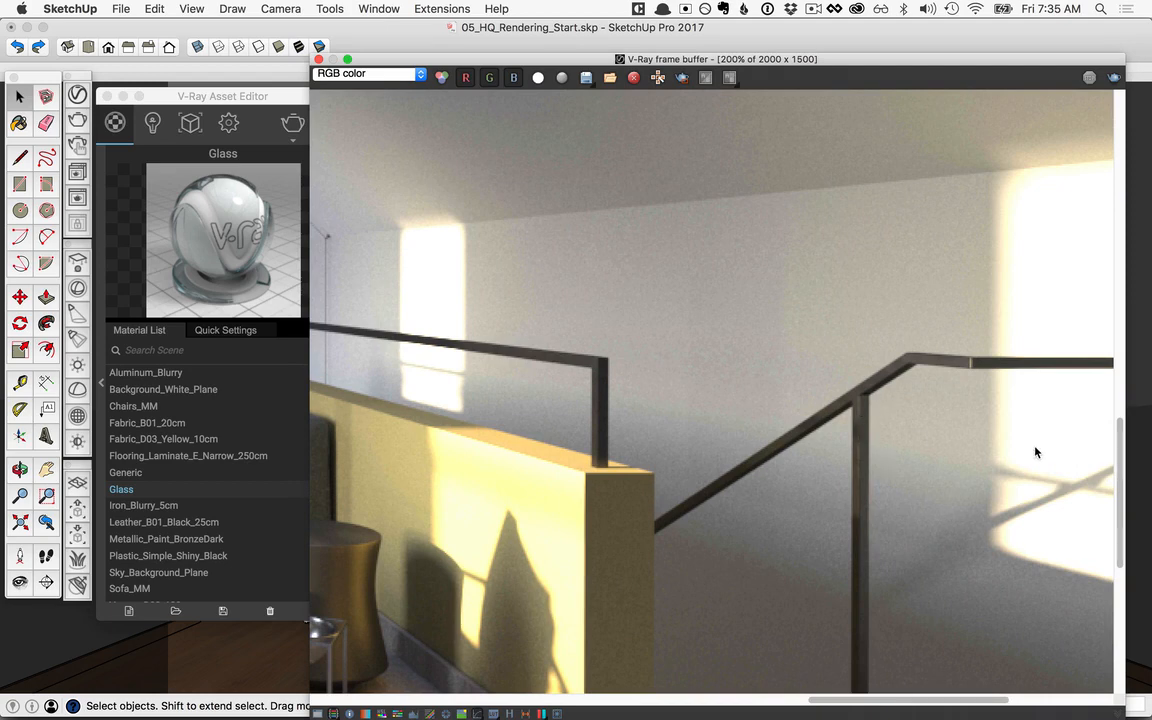
click(363, 76)
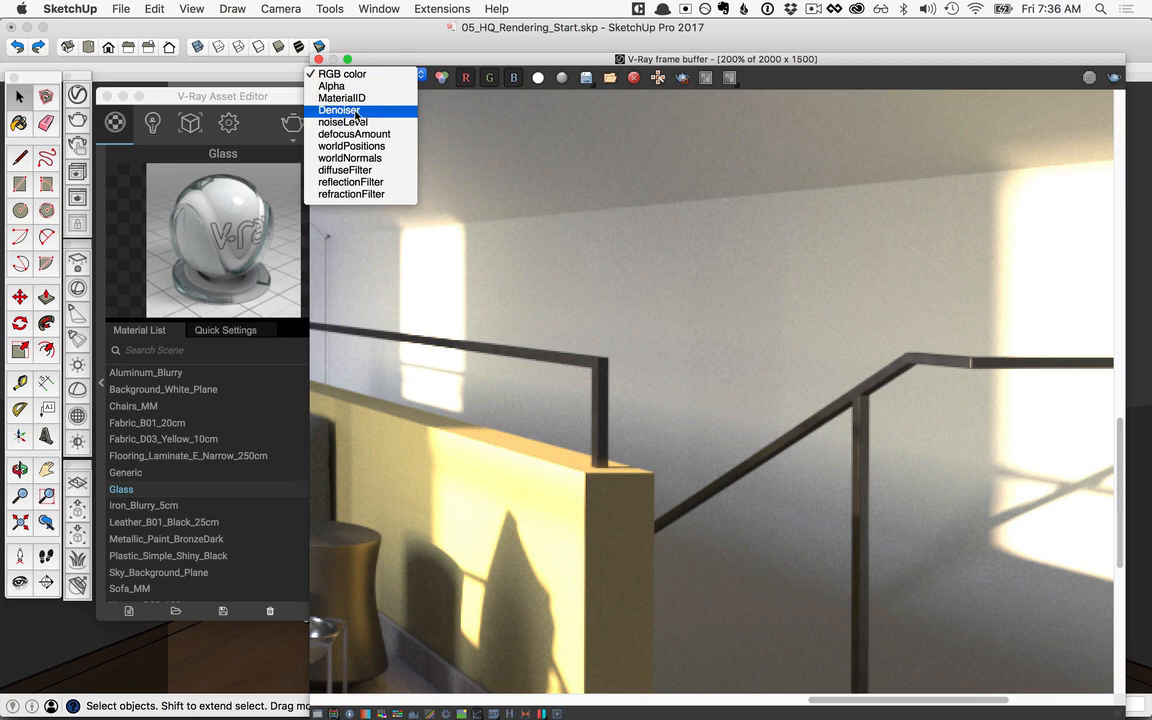
click(355, 112)
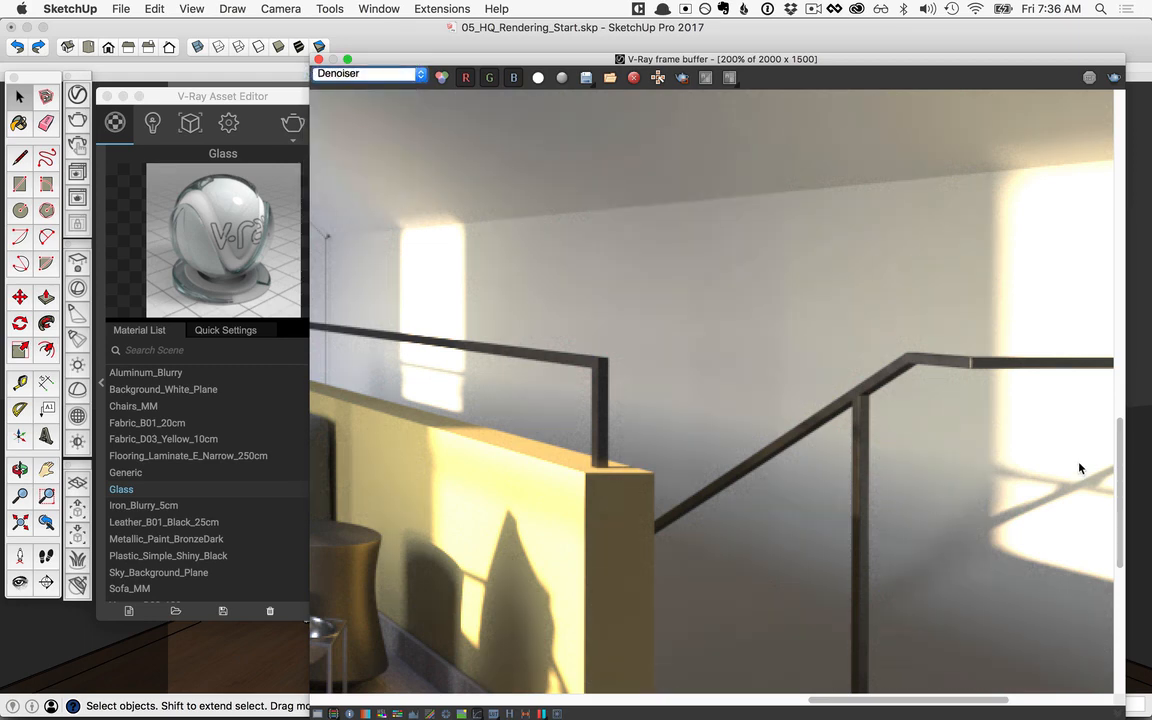
scroll(1079, 468, down, 2)
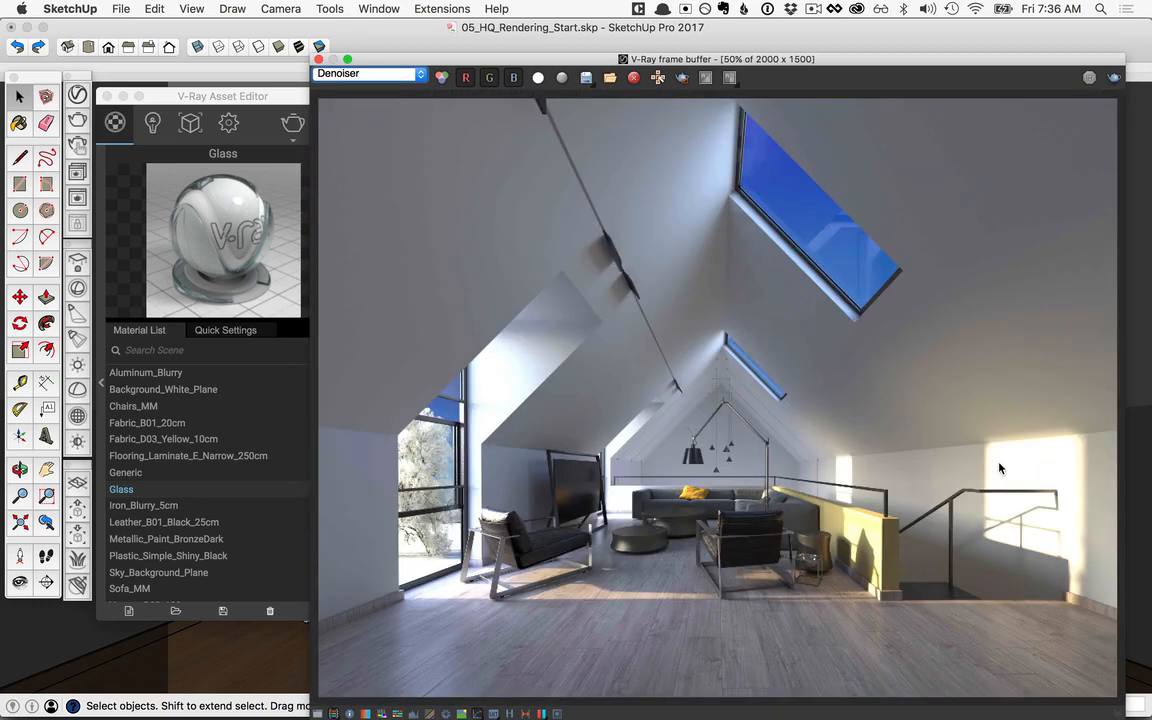
Step: View the MaterialID channel of the loaded render, and return the display to RGB color
click(338, 76)
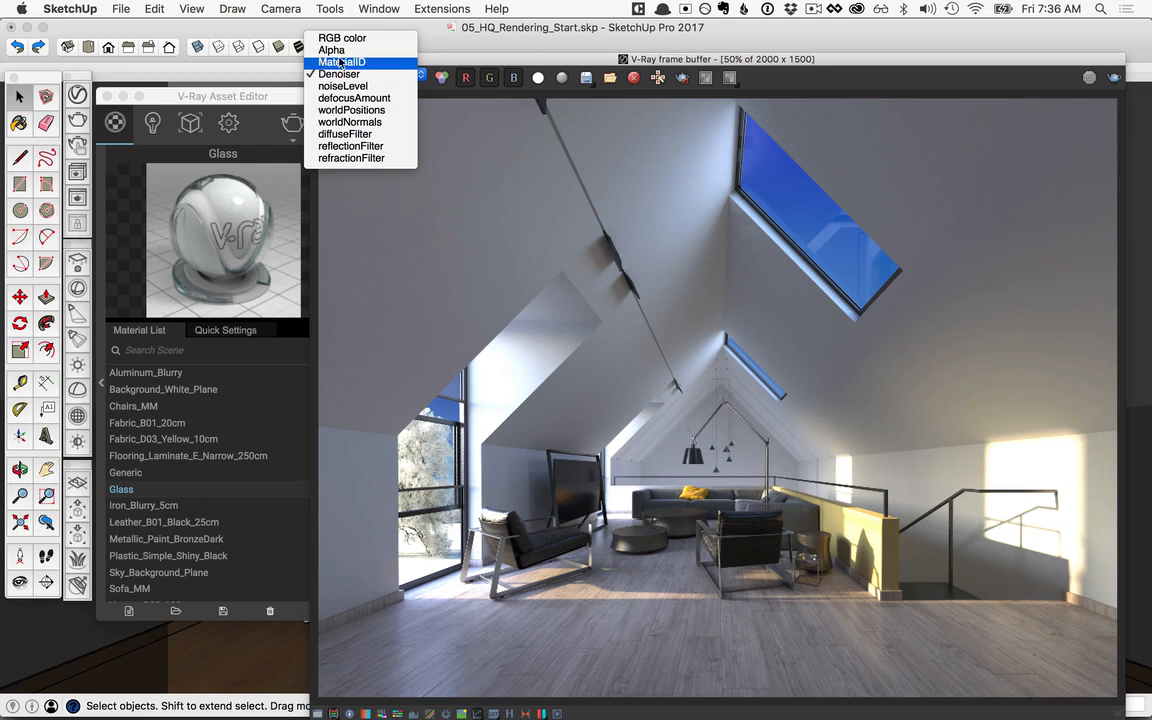
click(354, 67)
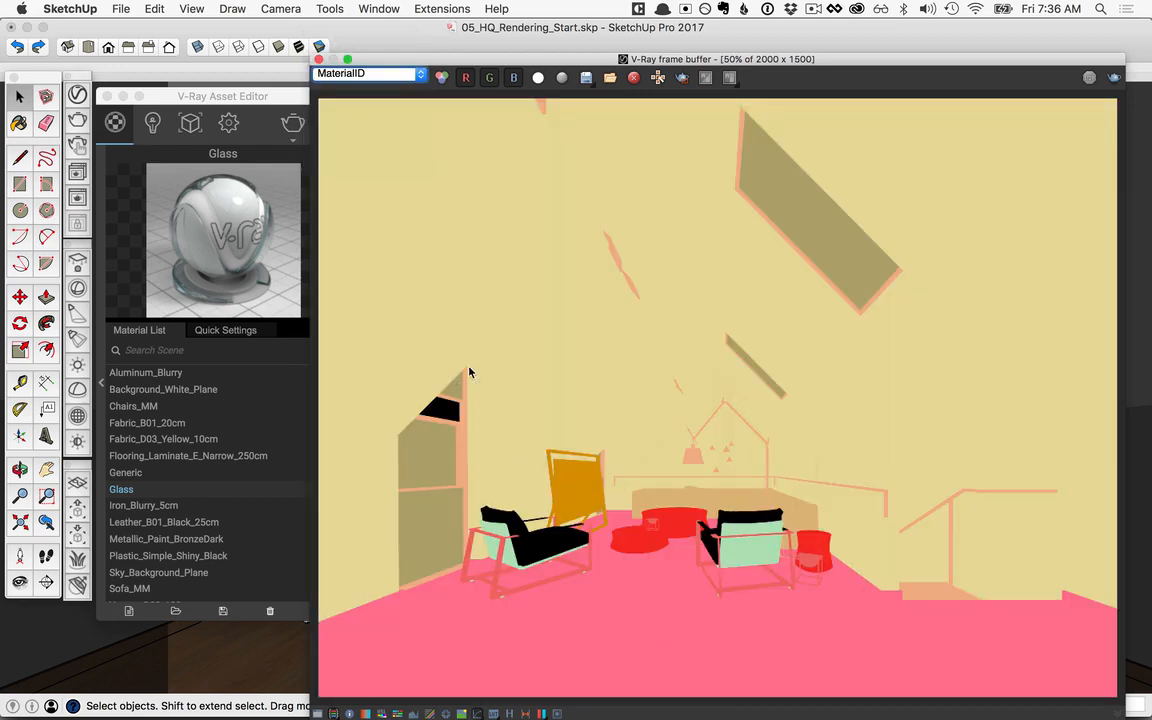
click(370, 74)
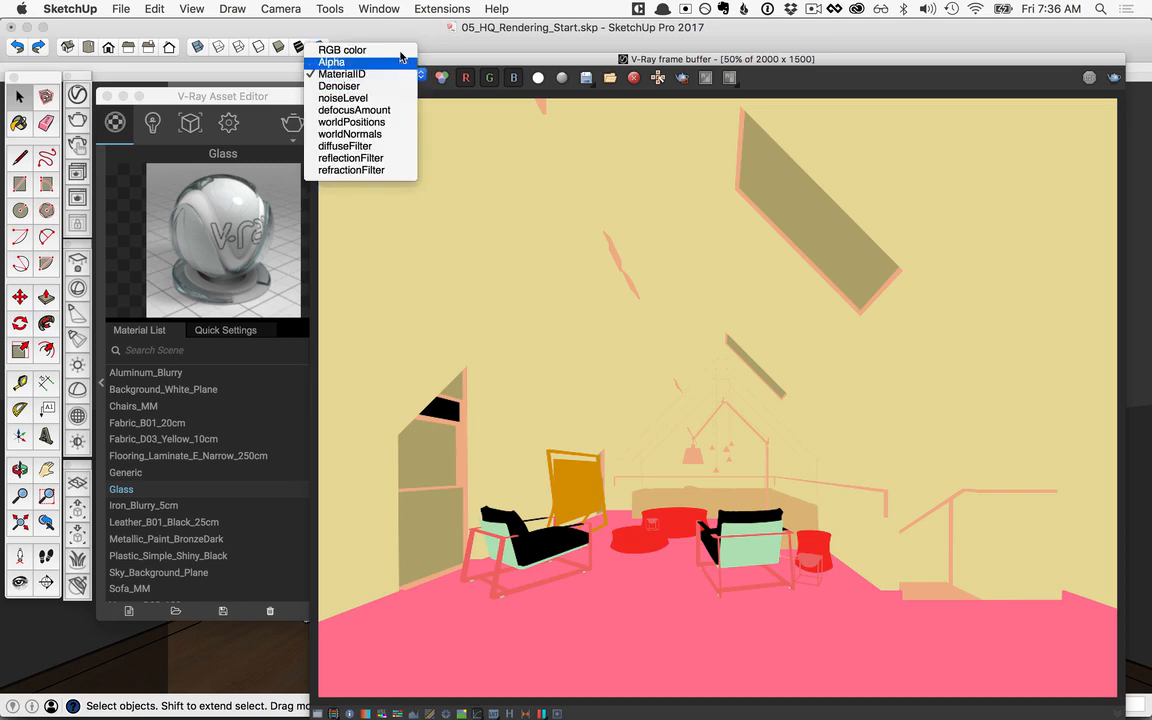
click(350, 44)
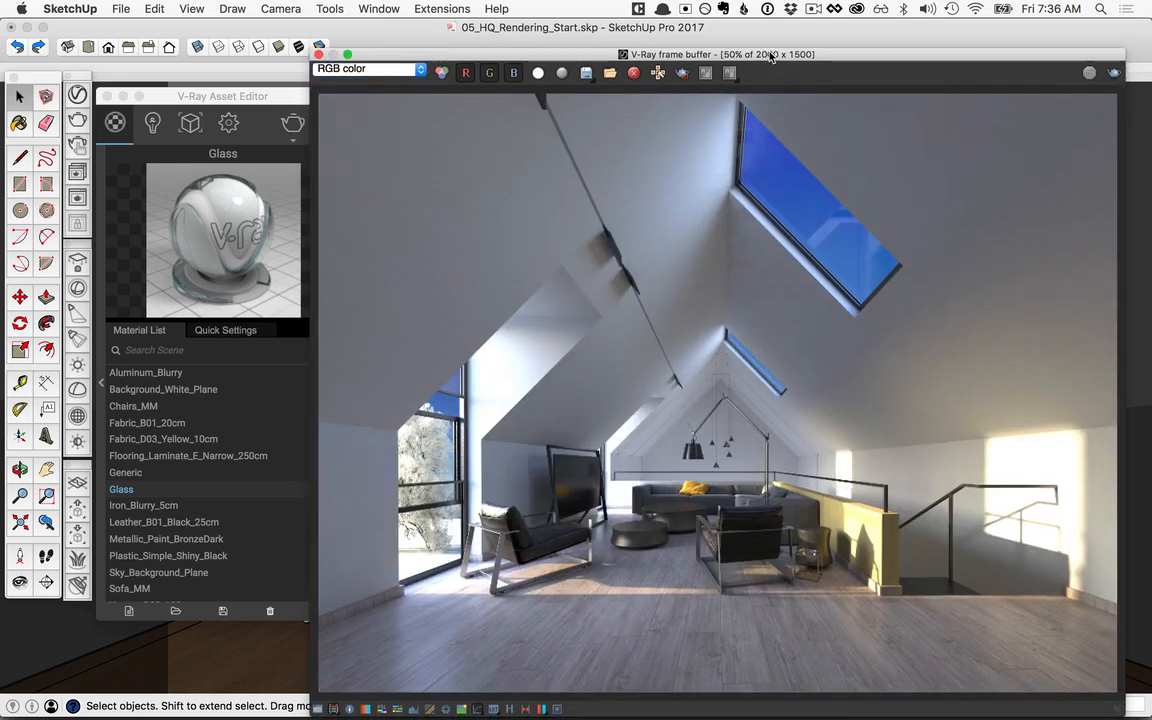
Step: Show the frame buffer's color corrections beside the render, enable the Exposure correction and set Highlight Burn to 0.80
drag(766, 62, 563, 42)
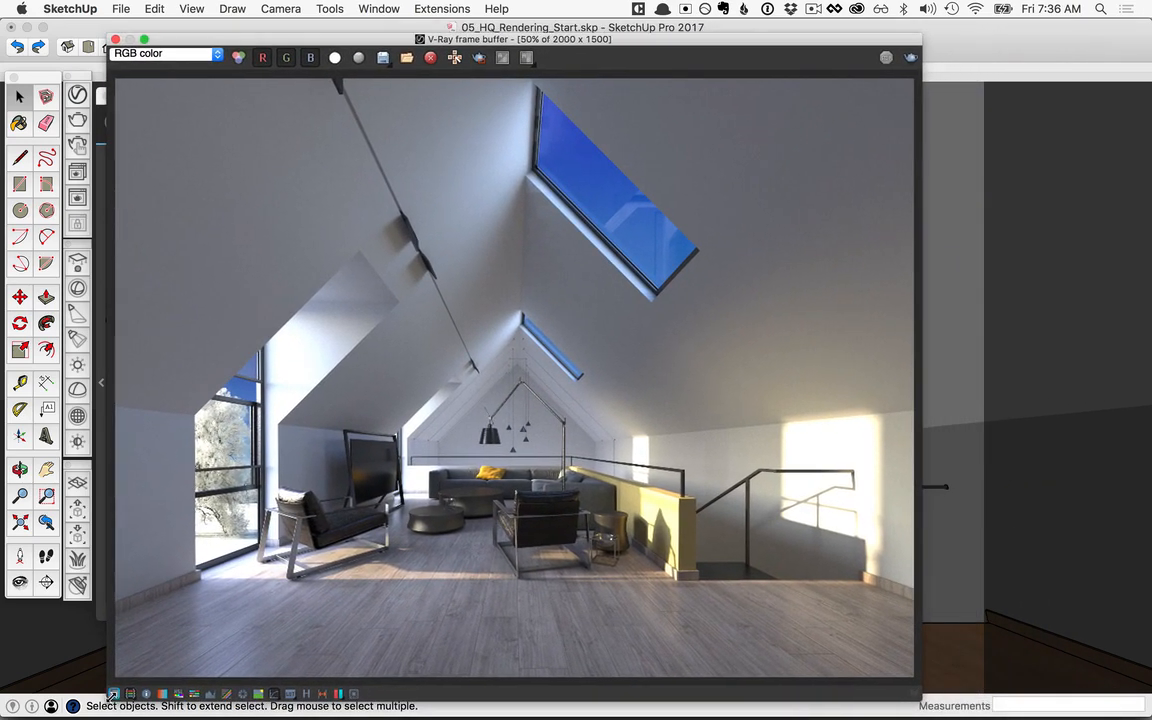
click(114, 694)
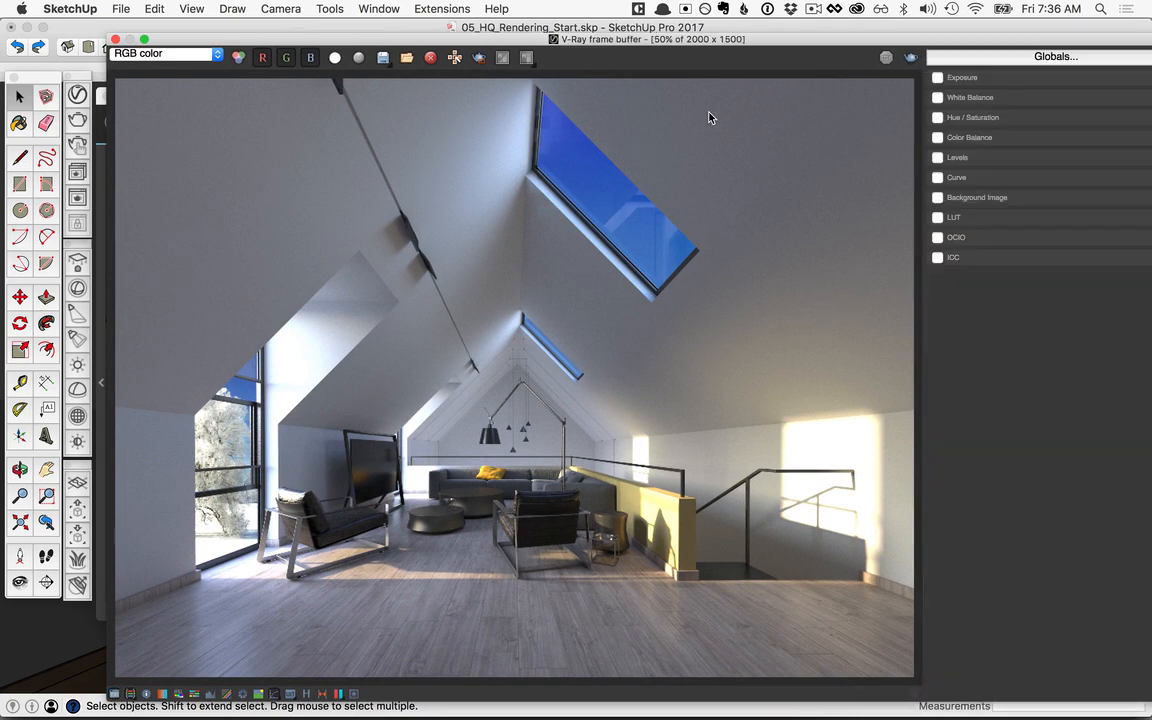
double_click(713, 33)
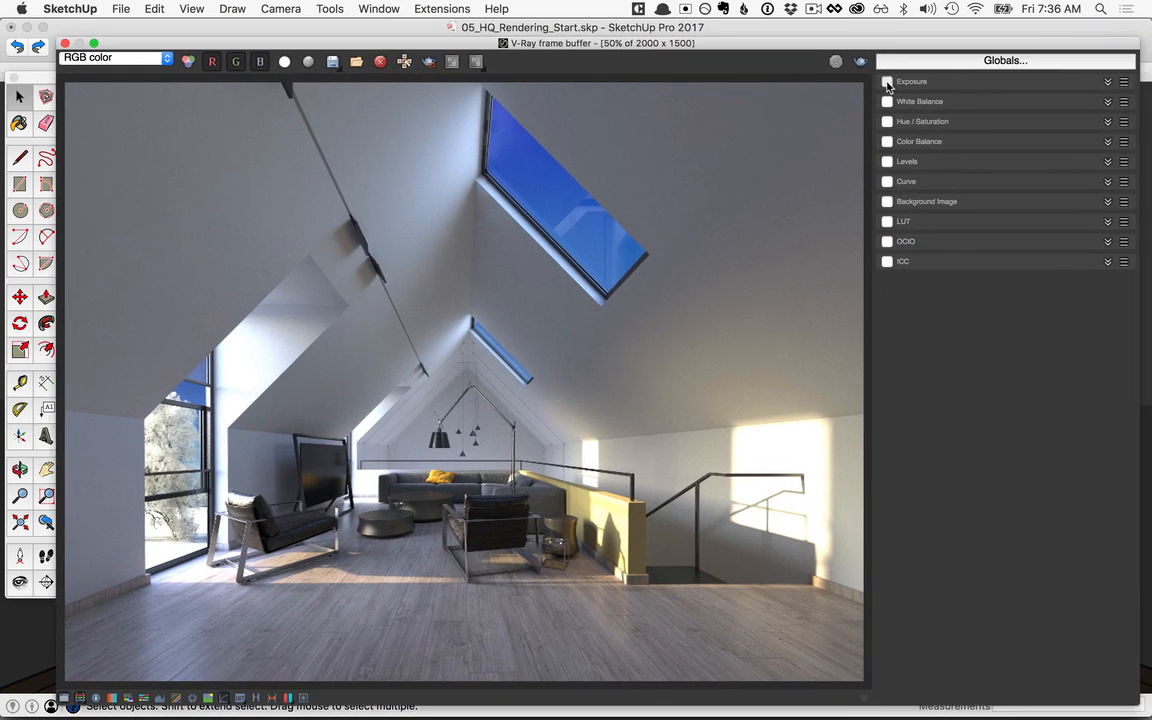
click(887, 81)
drag(1095, 150, 1049, 148)
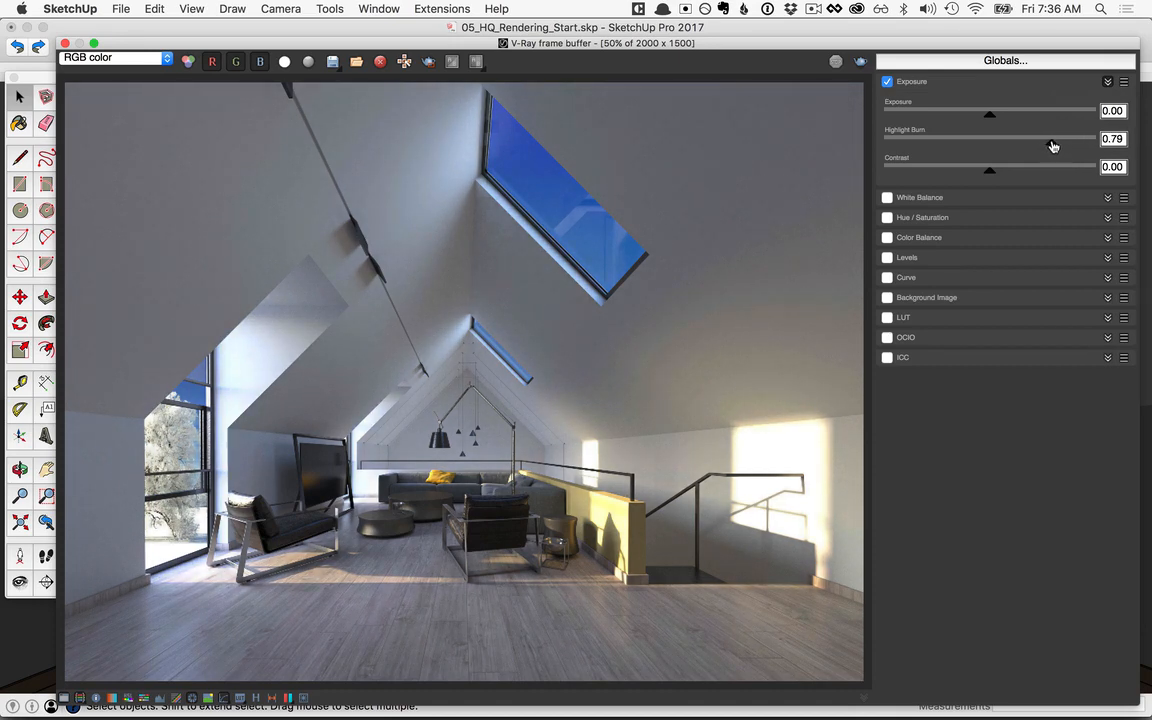
drag(1052, 146, 1054, 146)
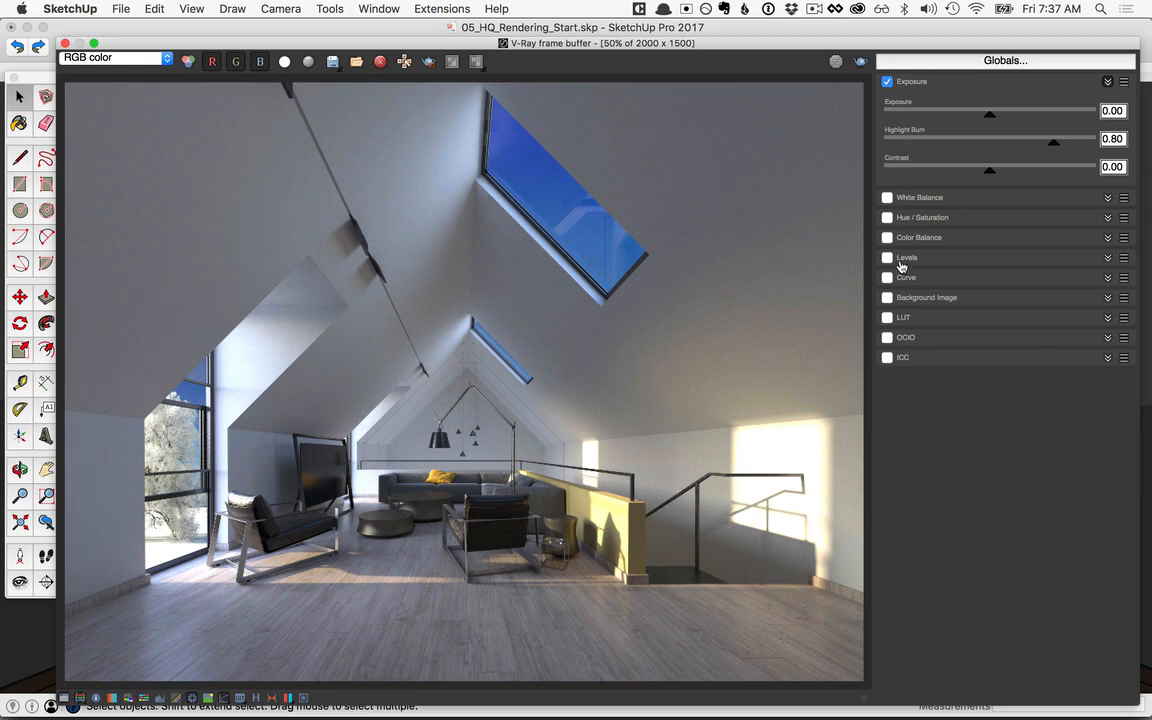
Step: Enable the Curve correction and bend its highlight and shadow ends into an S-curve to add contrast to the render
click(886, 277)
click(1107, 277)
drag(1064, 380, 1035, 350)
click(911, 513)
drag(967, 463, 1018, 470)
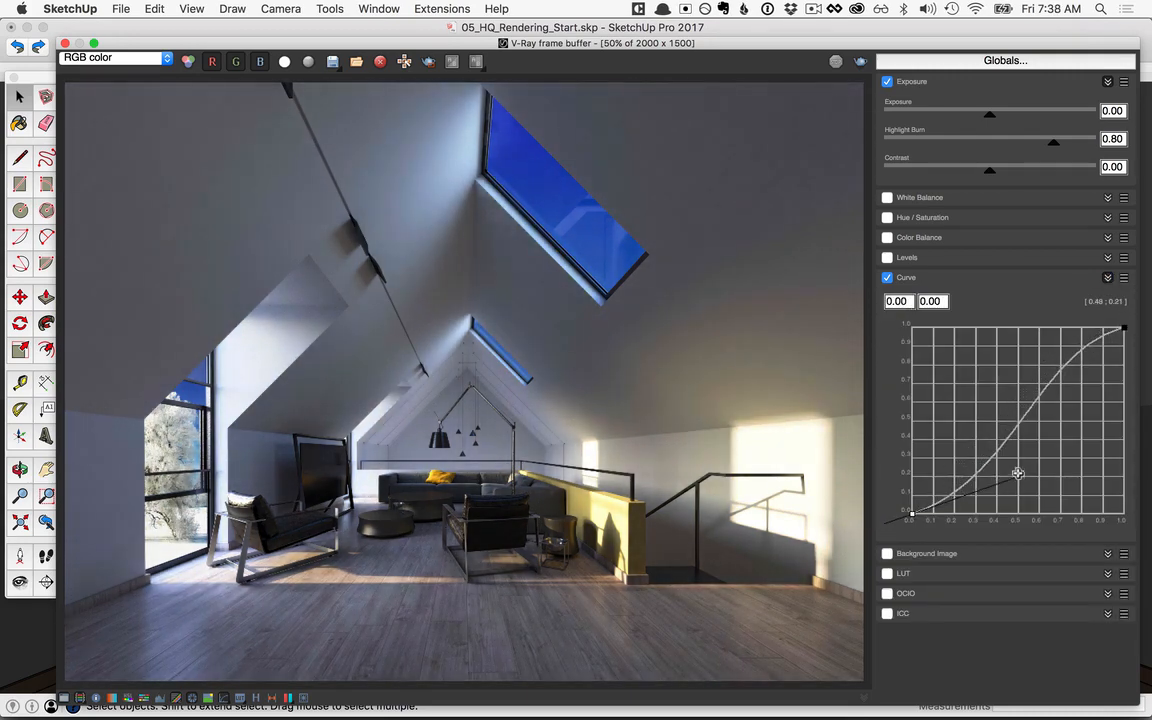
Step: Enable the White Balance correction and set its temperature to 5932
click(887, 197)
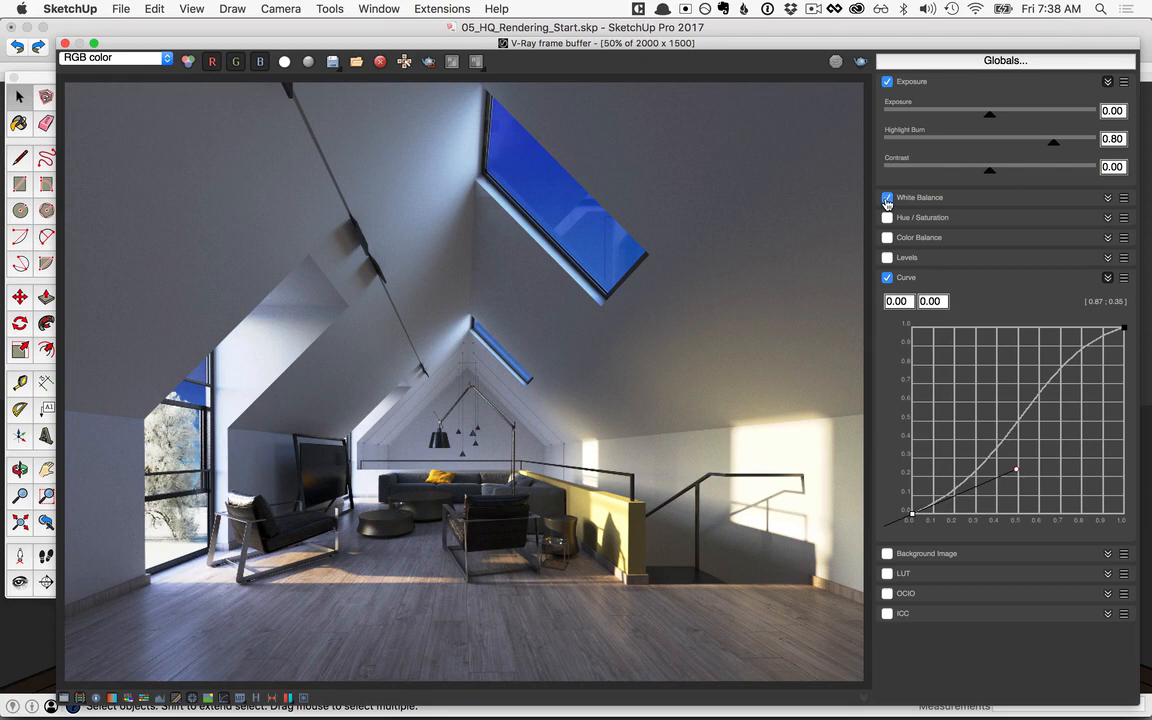
click(1106, 197)
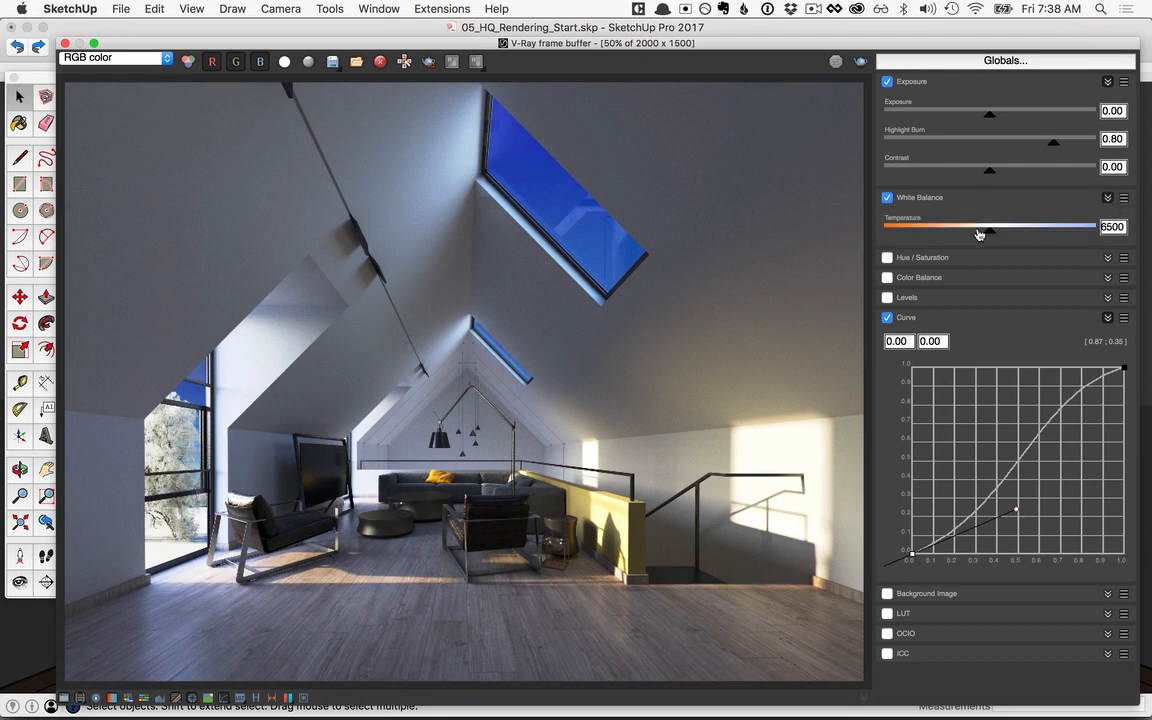
drag(992, 235, 972, 231)
Step: Save the color-corrected render as a PNG in the Rendering folder, with a file name starting with "Final-color-corr"
click(332, 63)
text(-color-corr)
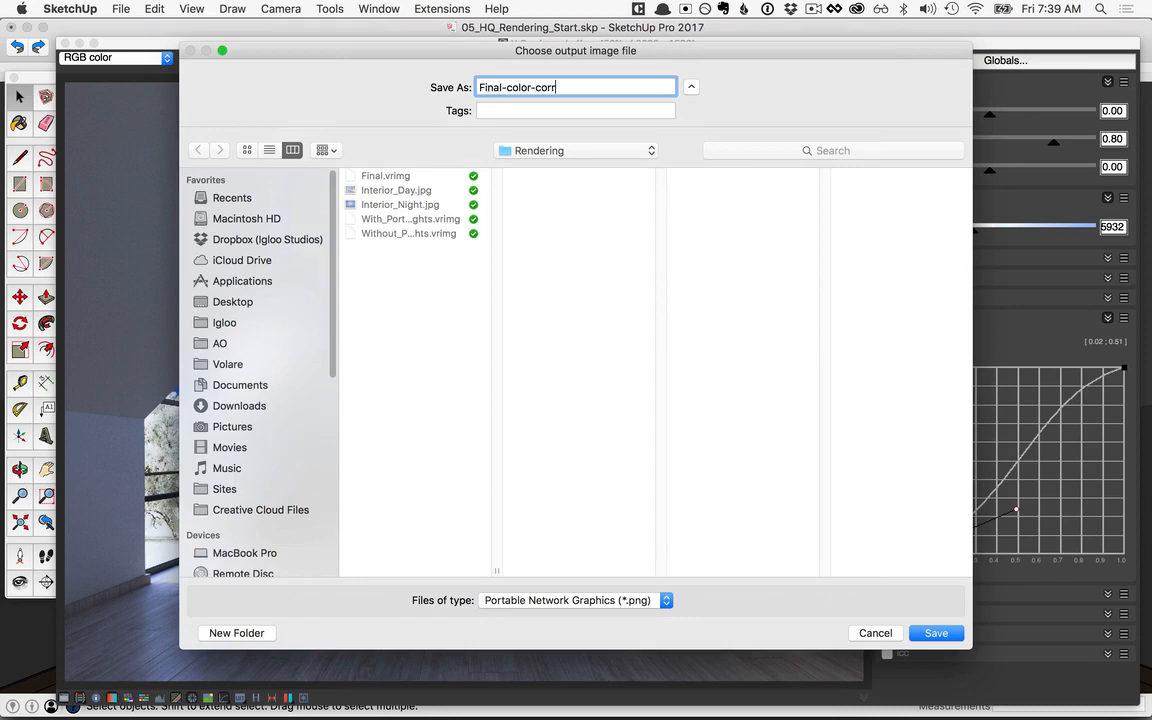